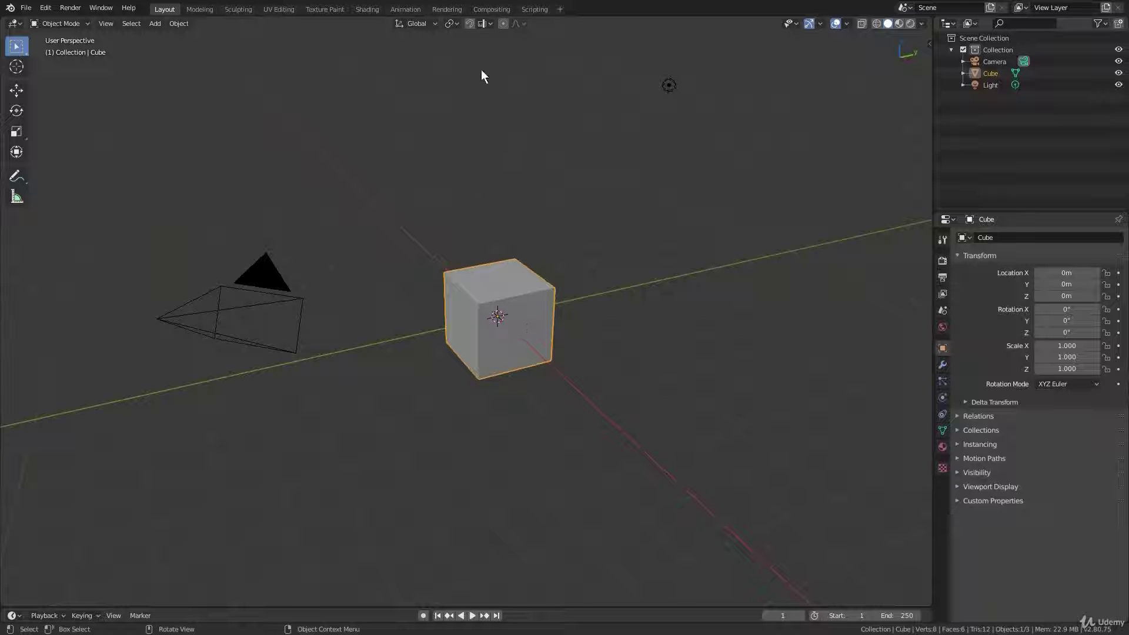
# Step: Look over the snapping options, then switch the viewport to the top orthographic view
pyautogui.click(482, 24)
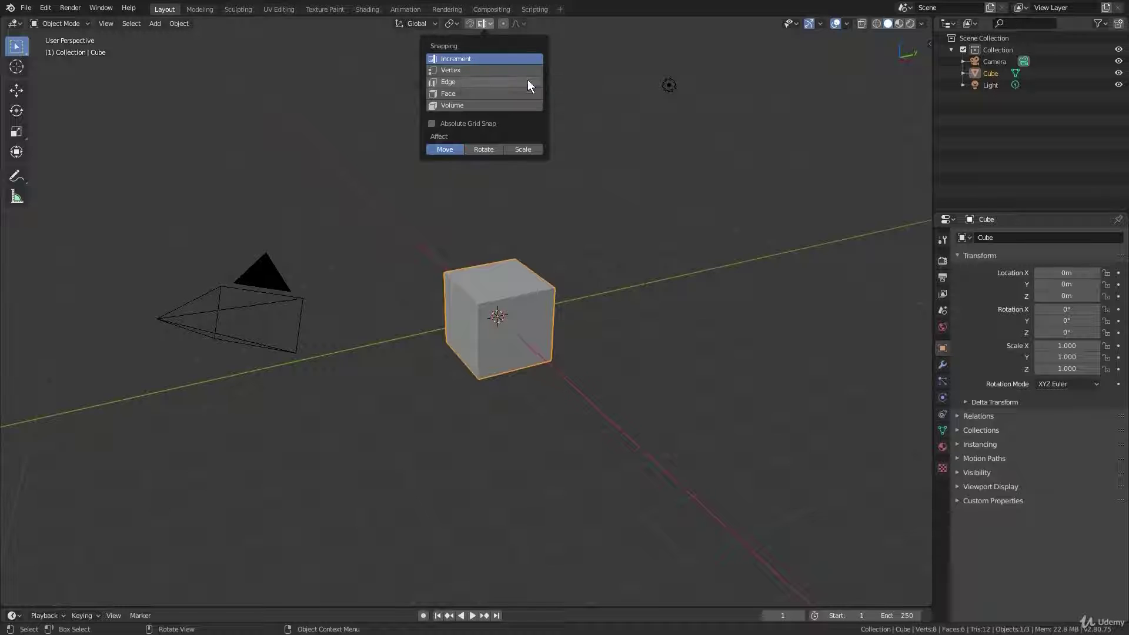
pyautogui.press('KP_7')
pyautogui.scroll(-3, 520, 238)
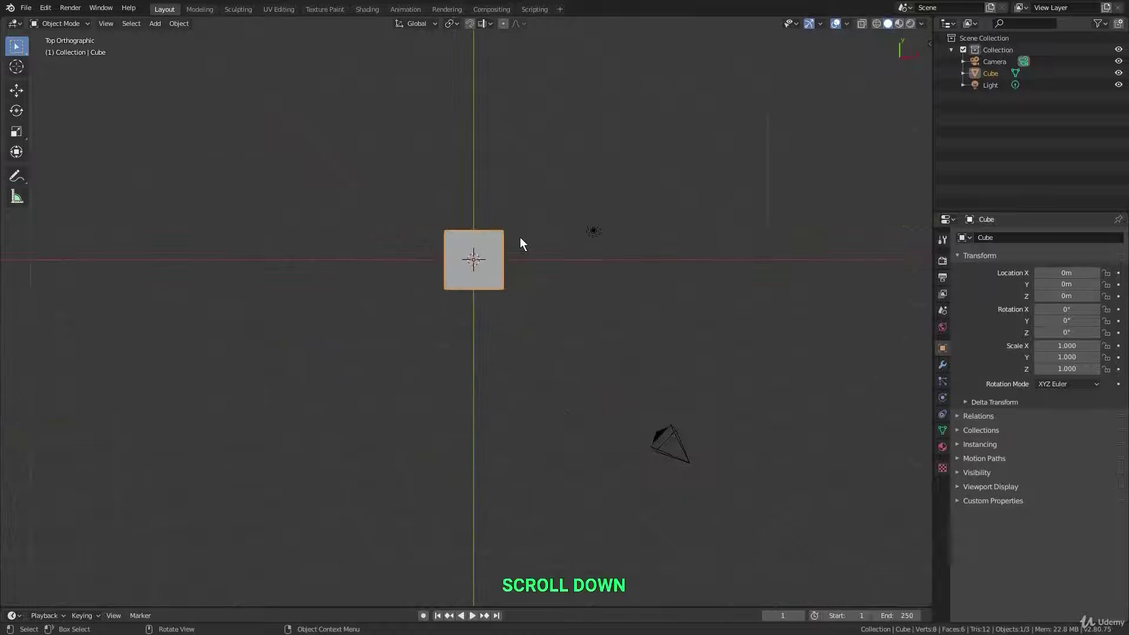
pyautogui.moveTo(520, 237)
pyautogui.keyDown('shift'); pyautogui.mouseDown(button='middle')
pyautogui.moveTo(519, 263)
pyautogui.moveTo(519, 244)
pyautogui.mouseUp(button='middle'); pyautogui.keyUp('shift')
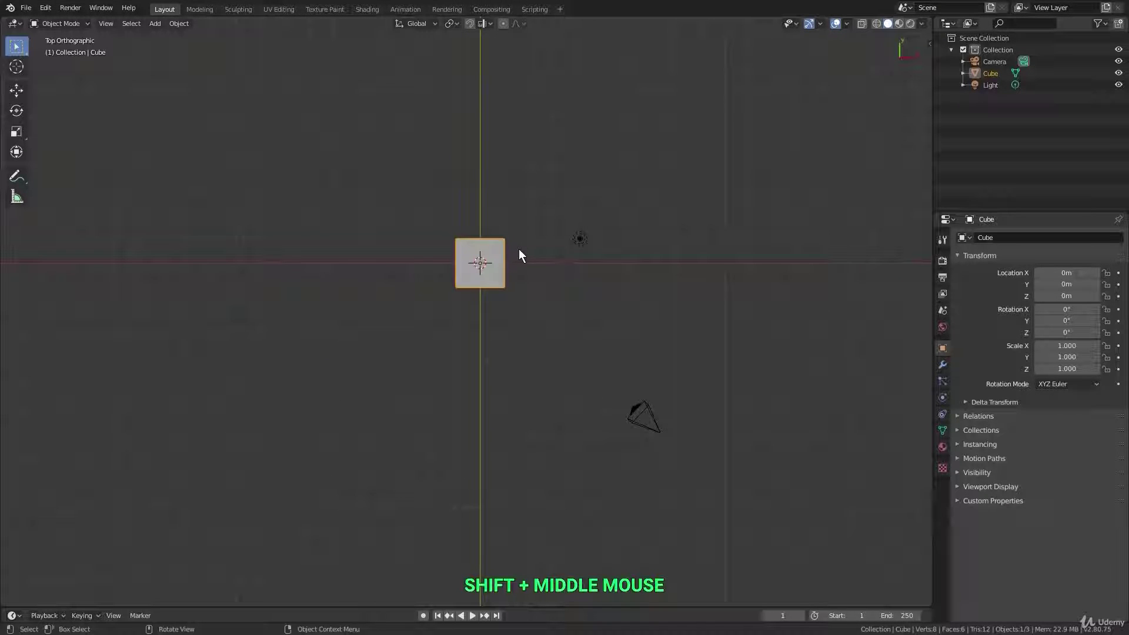
# Step: Try moving the cube along X in 1 m increments with temporary snapping, ending back at the origin
pyautogui.press('g')
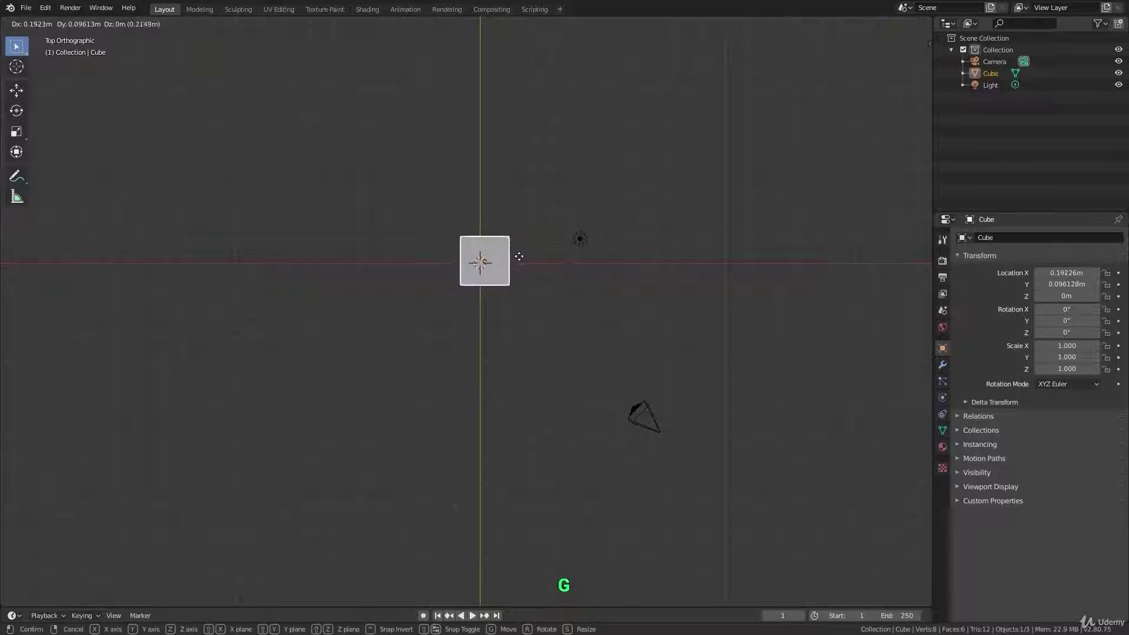
pyautogui.press('ctrl')
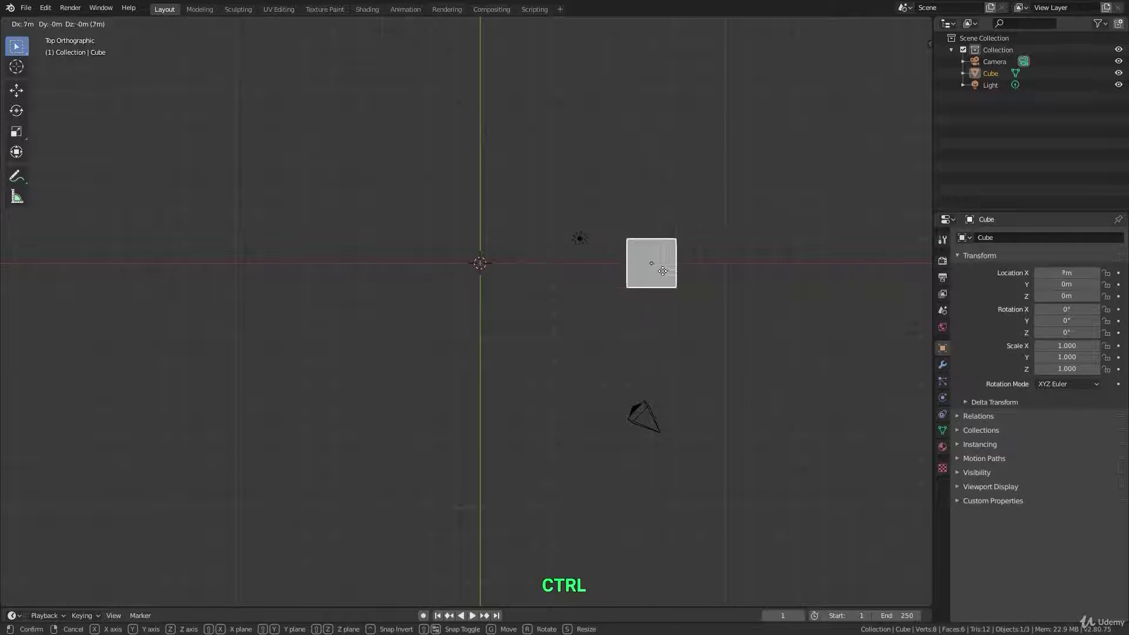
pyautogui.click(509, 245)
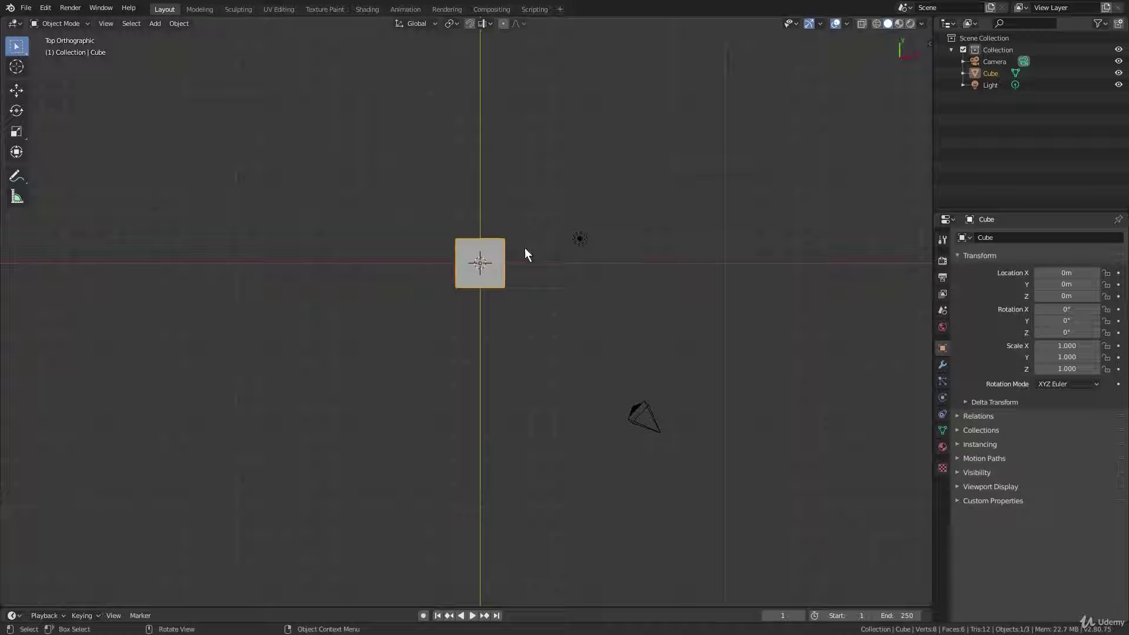
# Step: Try moving the cube 0.8 m in X and 0.2 m in Y with temporary increment snapping at a close zoom
pyautogui.scroll(6, 517, 253)
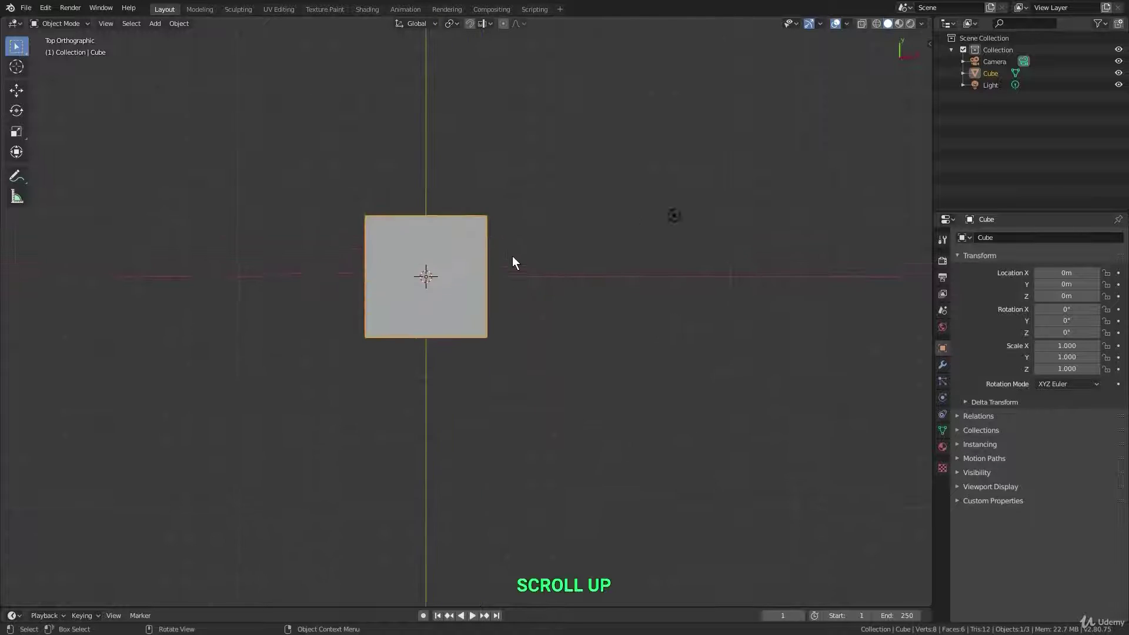
pyautogui.keyDown('shift'); pyautogui.moveTo(499, 255); pyautogui.dragTo(569, 188, button='middle'); pyautogui.keyUp('shift')
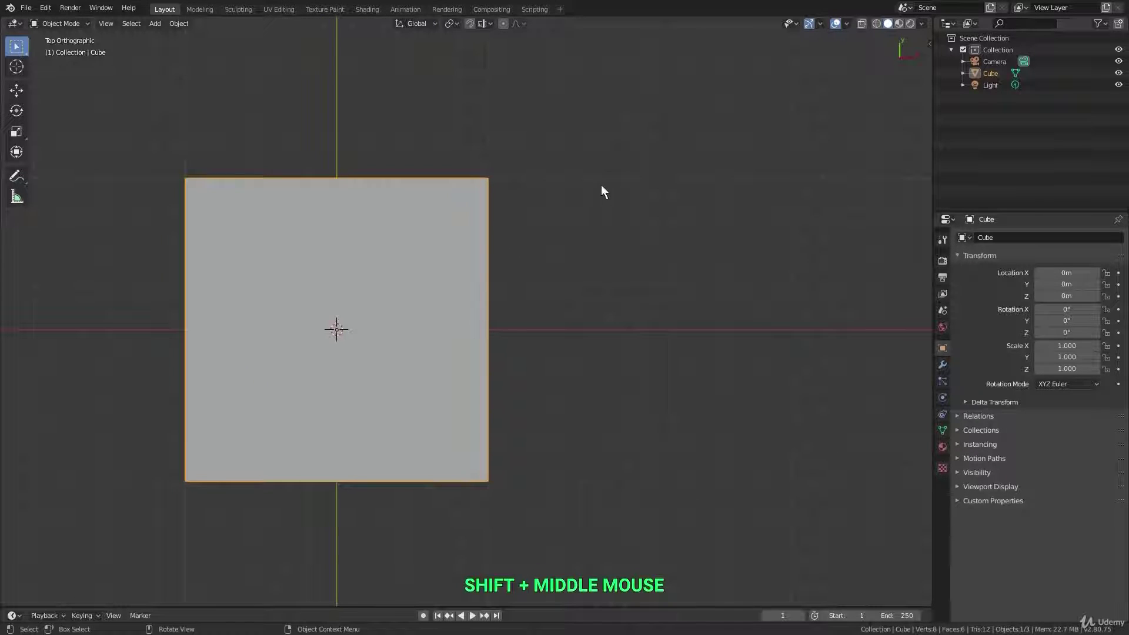
pyautogui.press('g')
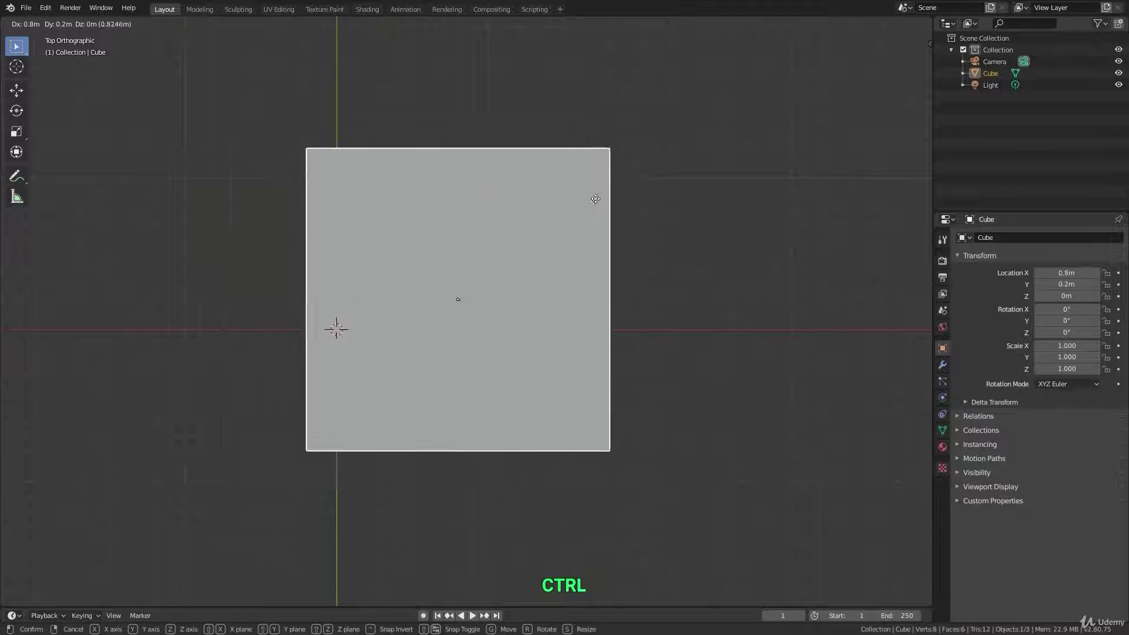
pyautogui.keyDown('ctrl'); pyautogui.rightClick(529, 244); pyautogui.keyUp('ctrl')
# Step: Try moving the cube -1 m along X with temporary increment snapping at a wider zoom
pyautogui.scroll(-8, 597, 273)
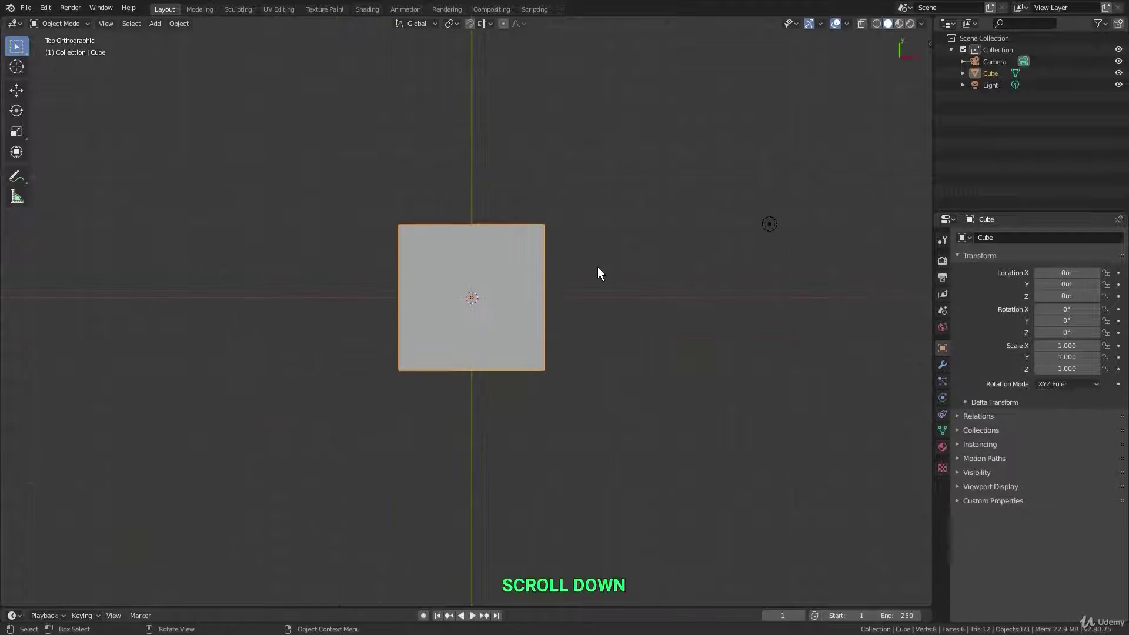
pyautogui.scroll(-1, 598, 274)
pyautogui.keyDown('shift'); pyautogui.moveTo(597, 274); pyautogui.dragTo(475, 299, button='middle'); pyautogui.keyUp('shift')
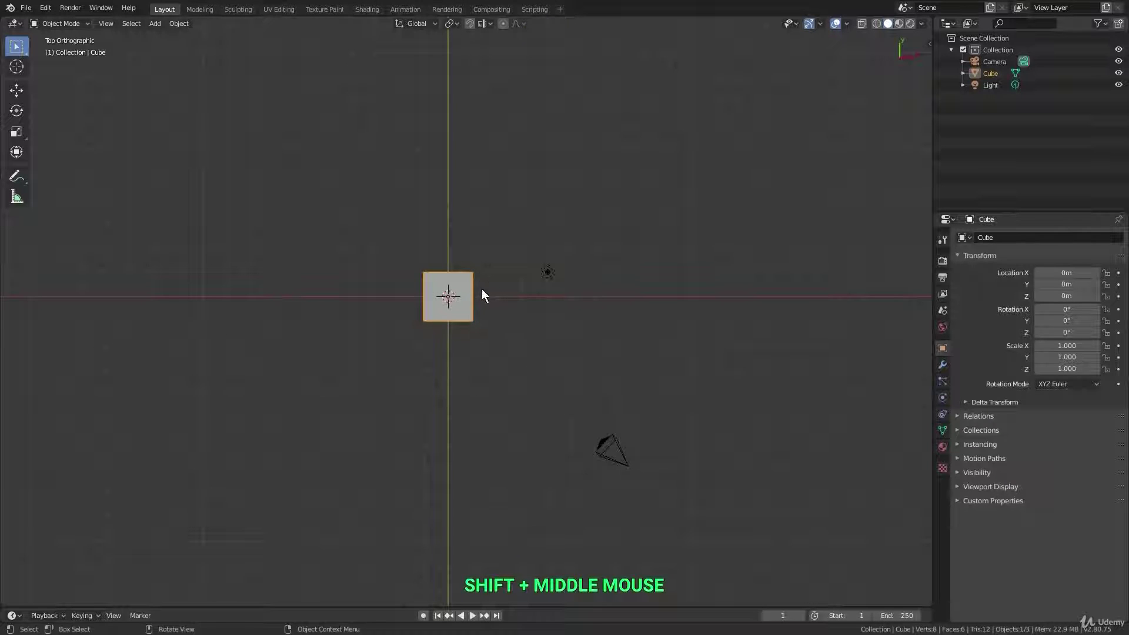
pyautogui.press('g')
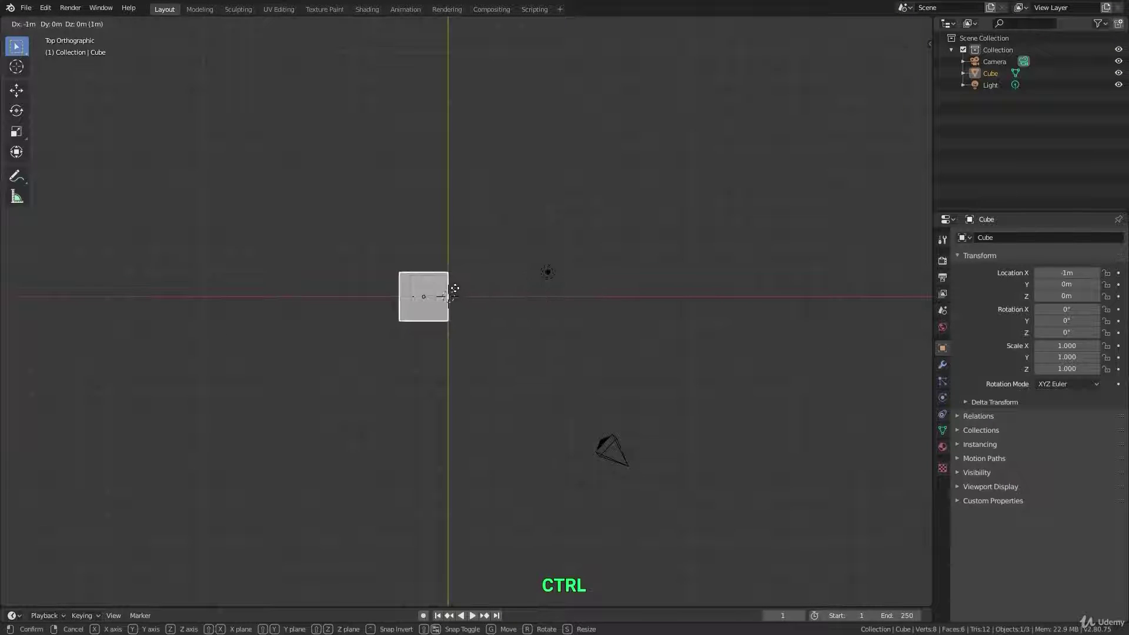
pyautogui.keyDown('ctrl'); pyautogui.rightClick(461, 290); pyautogui.keyUp('ctrl')
# Step: Scale the cube up uniformly to about 3.7
pyautogui.scroll(7, 468, 293)
pyautogui.scroll(-3, 552, 297)
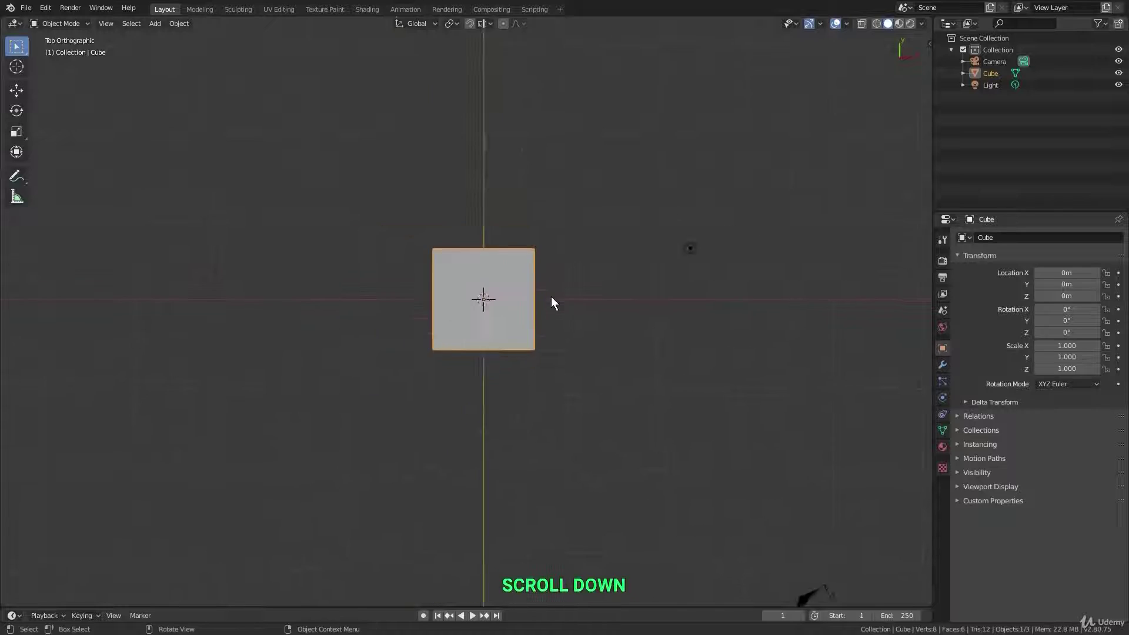
pyautogui.scroll(-4, 552, 303)
pyautogui.keyDown('shift'); pyautogui.moveTo(550, 303); pyautogui.dragTo(556, 291, button='middle'); pyautogui.keyUp('shift')
pyautogui.press('s')
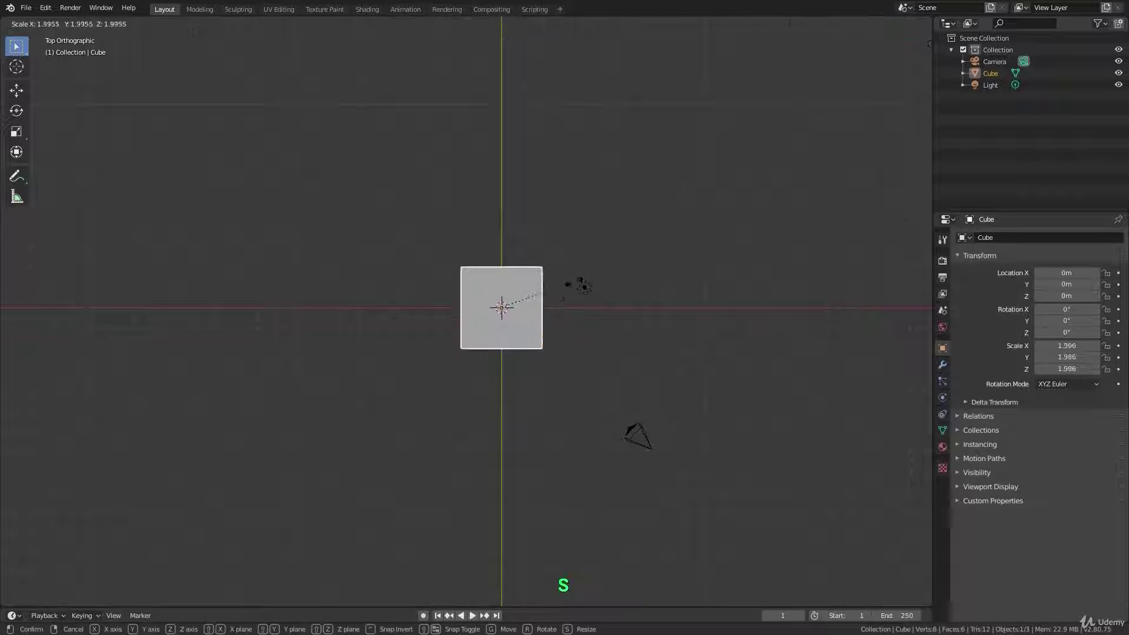
pyautogui.click(633, 271)
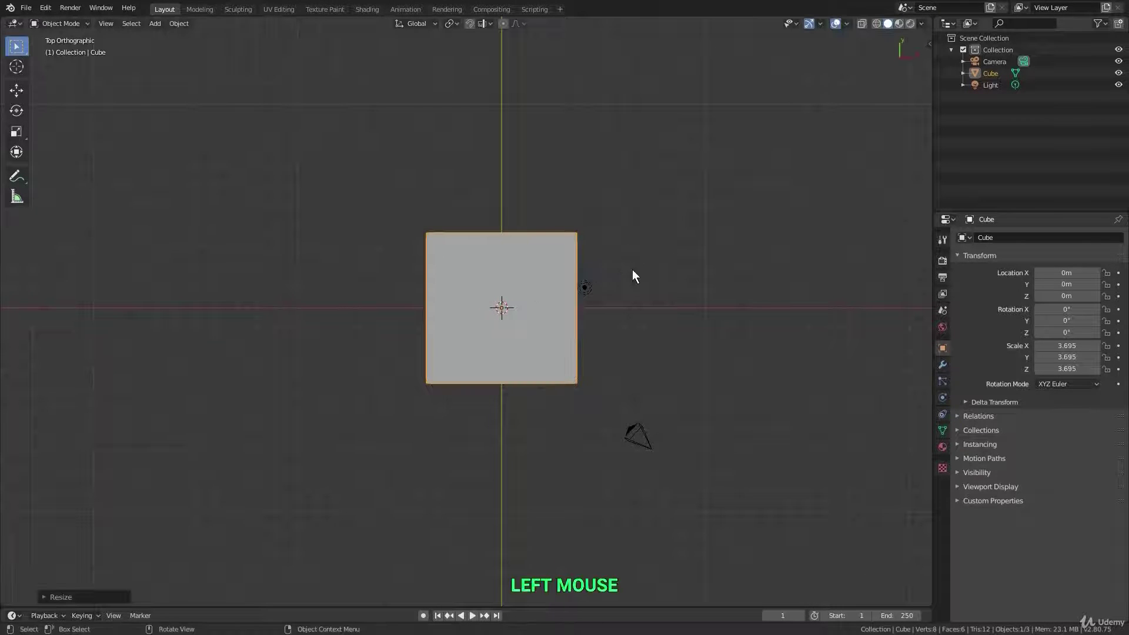
# Step: Try moving the cube 2.4 m along X using temporary snapping with finer increments
pyautogui.press('g')
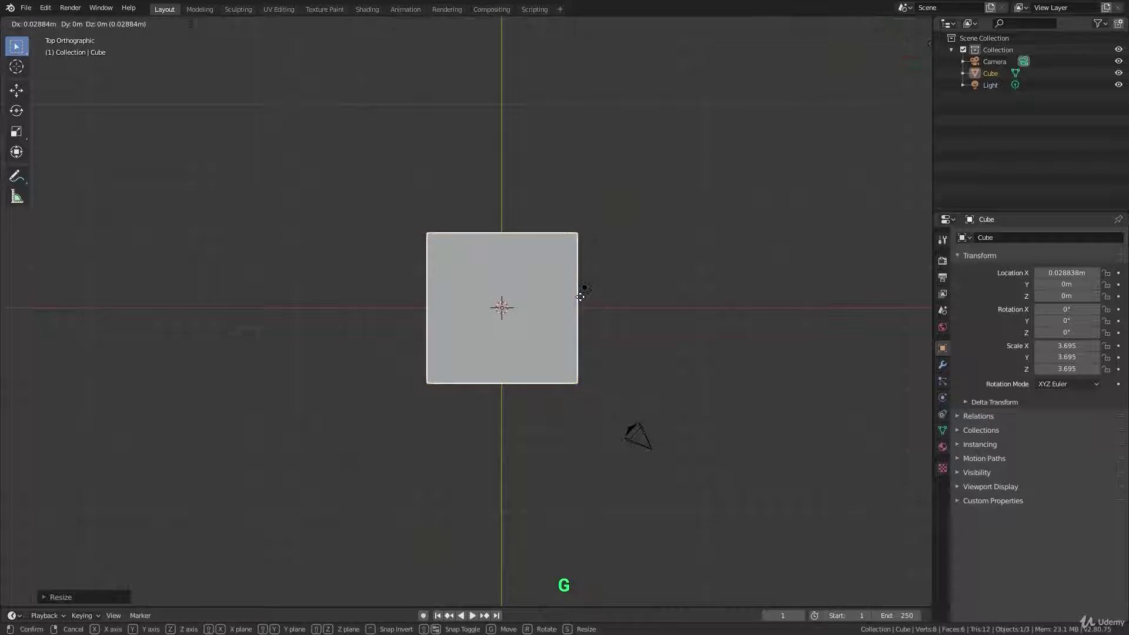
pyautogui.press('ctrl')
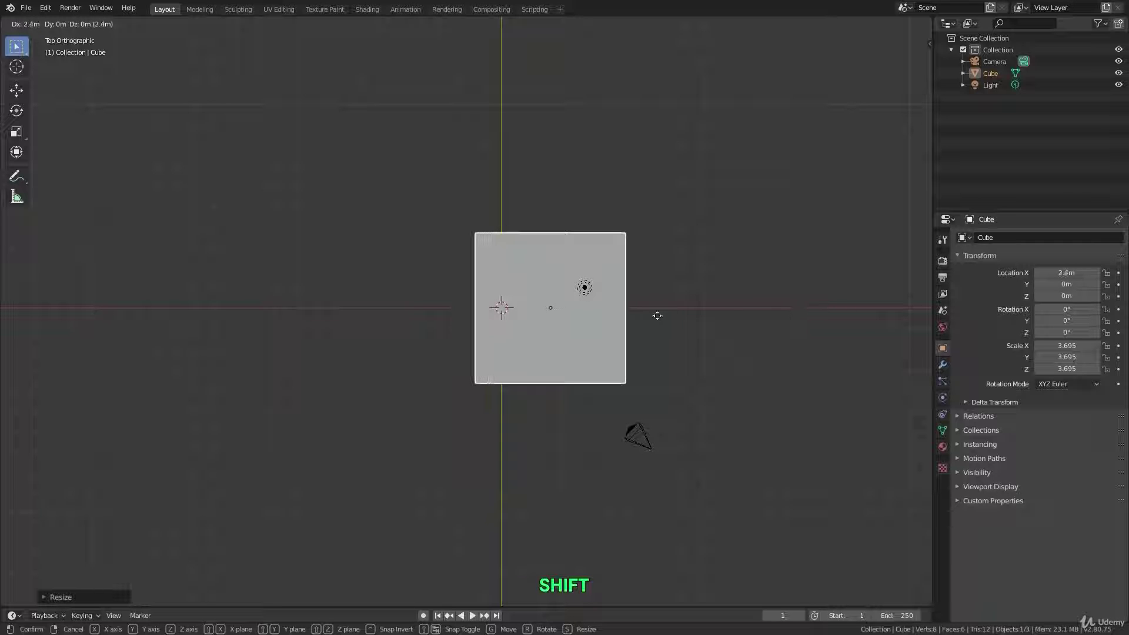
pyautogui.keyDown('shift'); pyautogui.rightClick(593, 317); pyautogui.keyUp('shift')
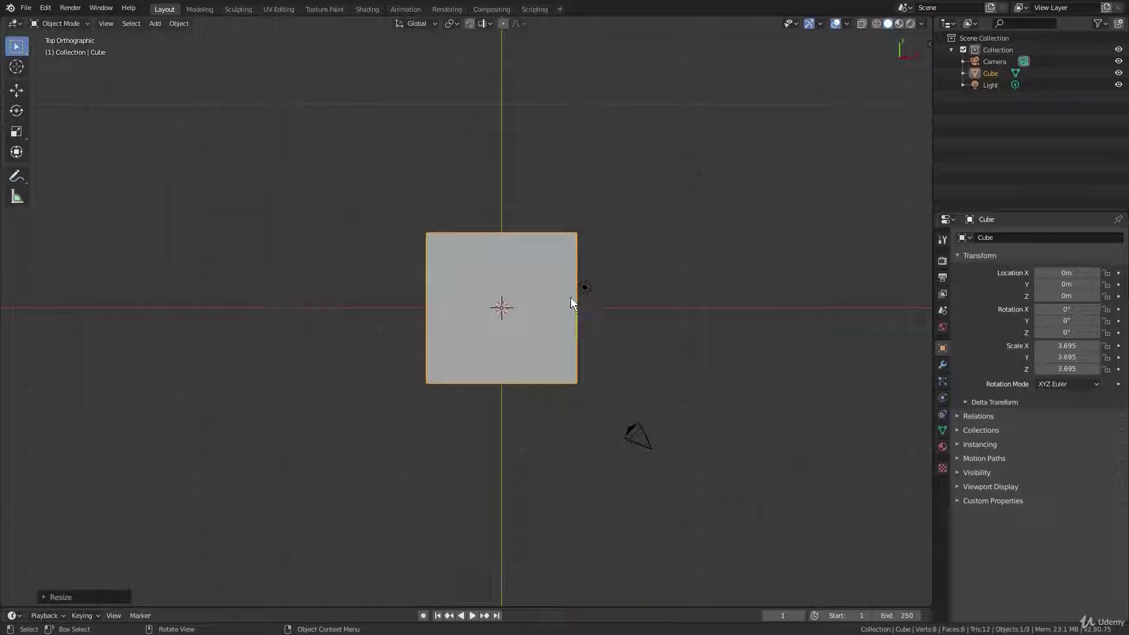
# Step: Try moving the cube freely with slowed precision control, without snapping, to about -5.8 m in X and 4.2 m in Y
pyautogui.press('g')
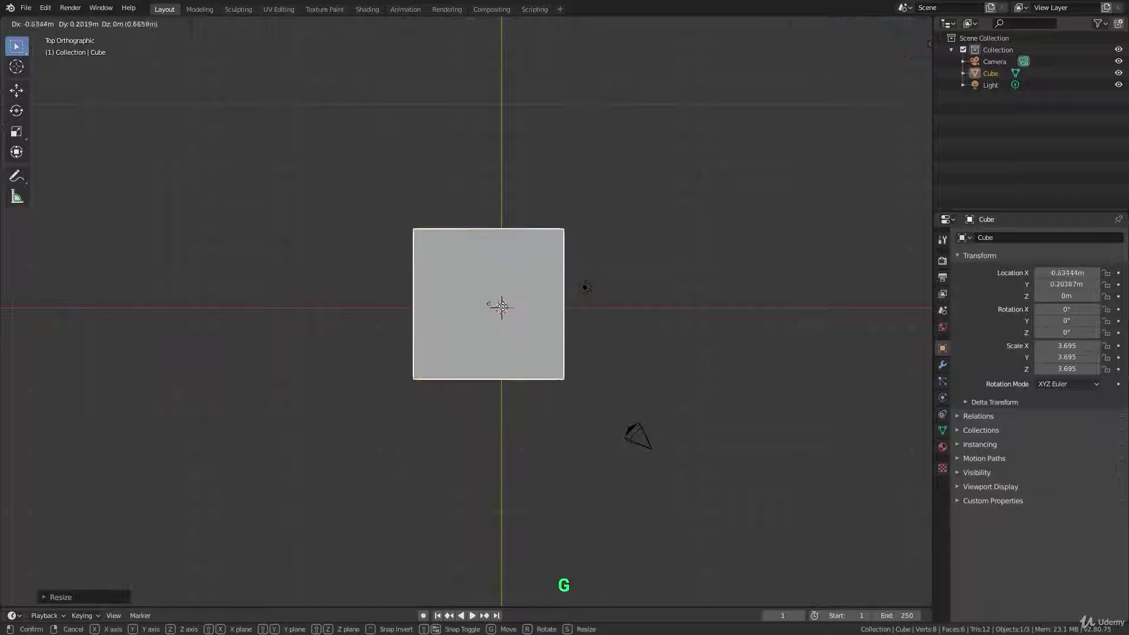
pyautogui.press('shift')
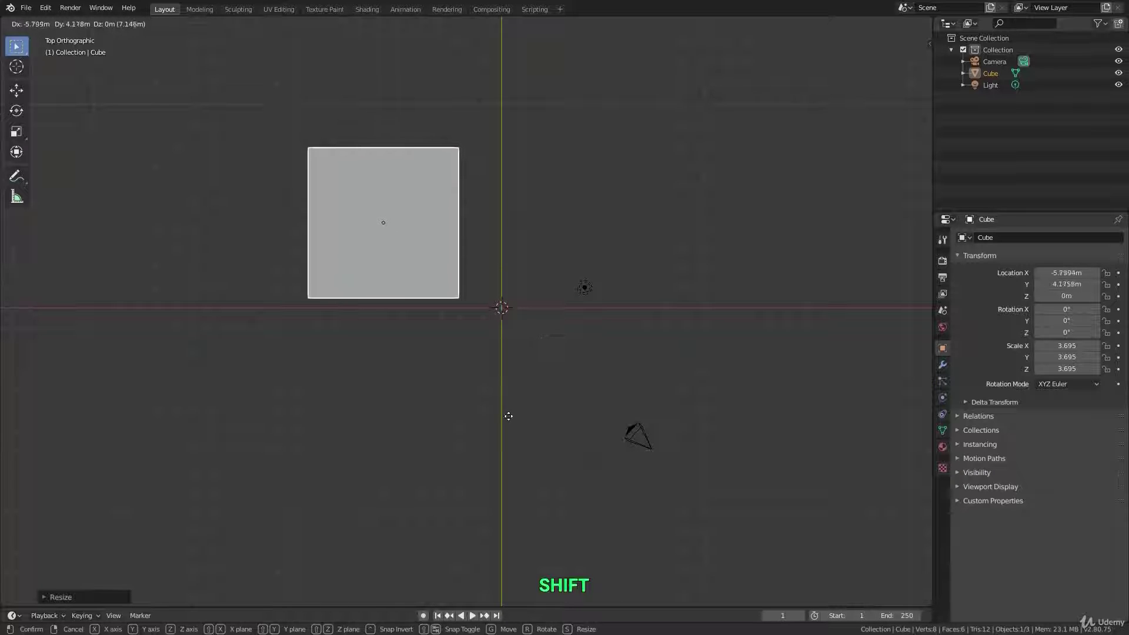
pyautogui.keyDown('shift'); pyautogui.rightClick(450, 474); pyautogui.keyUp('shift')
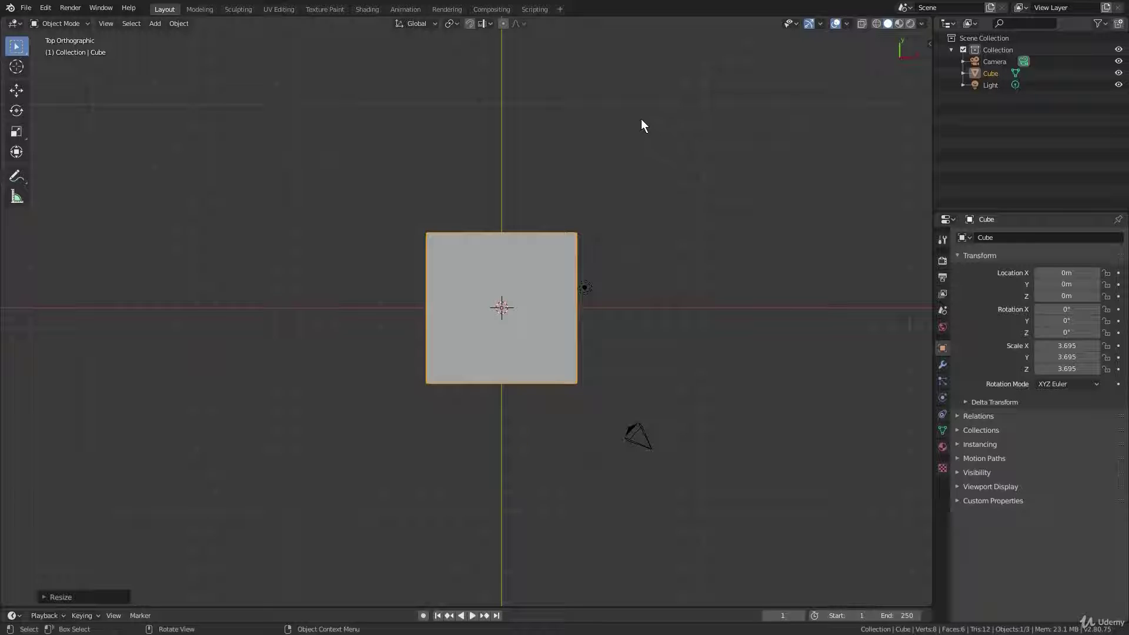
# Step: Try rotating the cube in 5-degree snapped increments and scaling it by a snapped factor of 1.8
pyautogui.press('r')
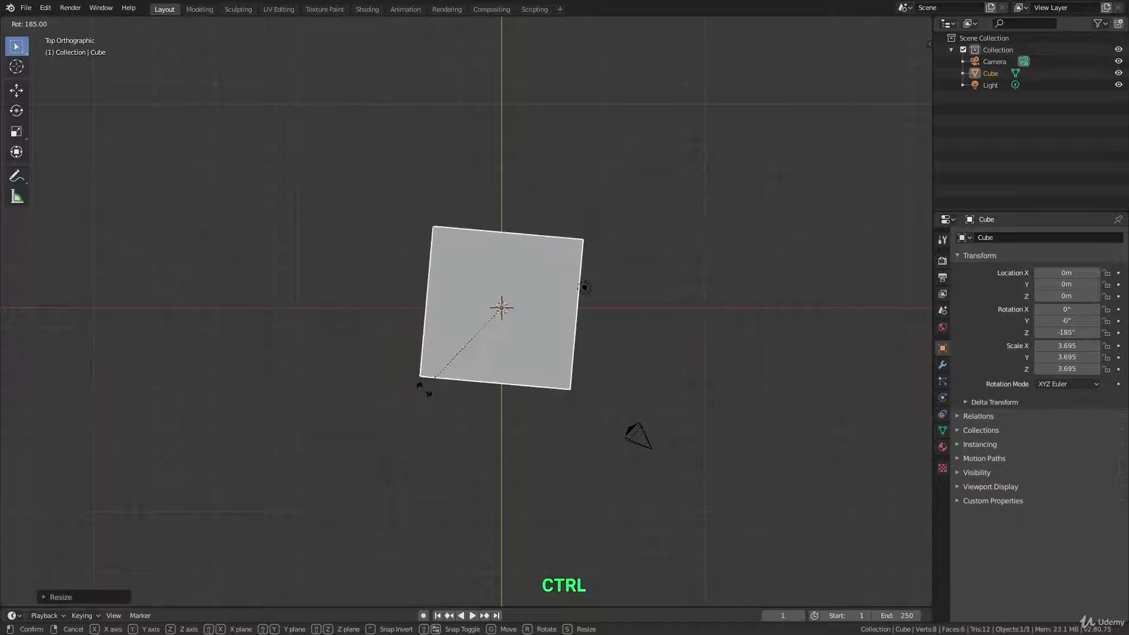
pyautogui.keyDown('ctrl'); pyautogui.rightClick(424, 390); pyautogui.keyUp('ctrl')
pyautogui.press('s')
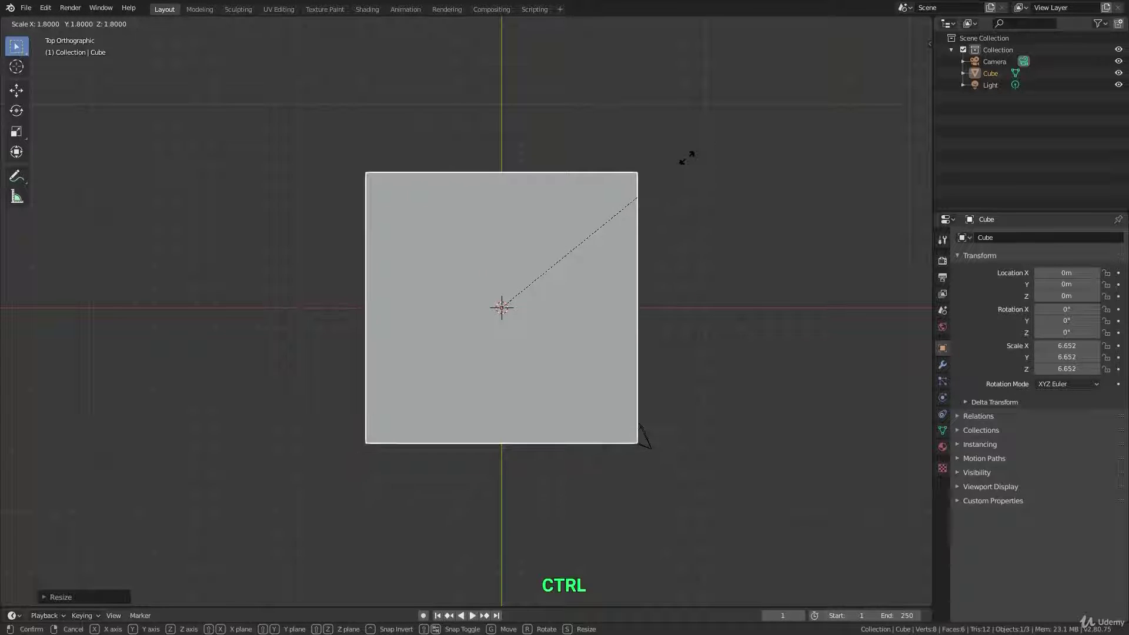
pyautogui.rightClick(591, 308)
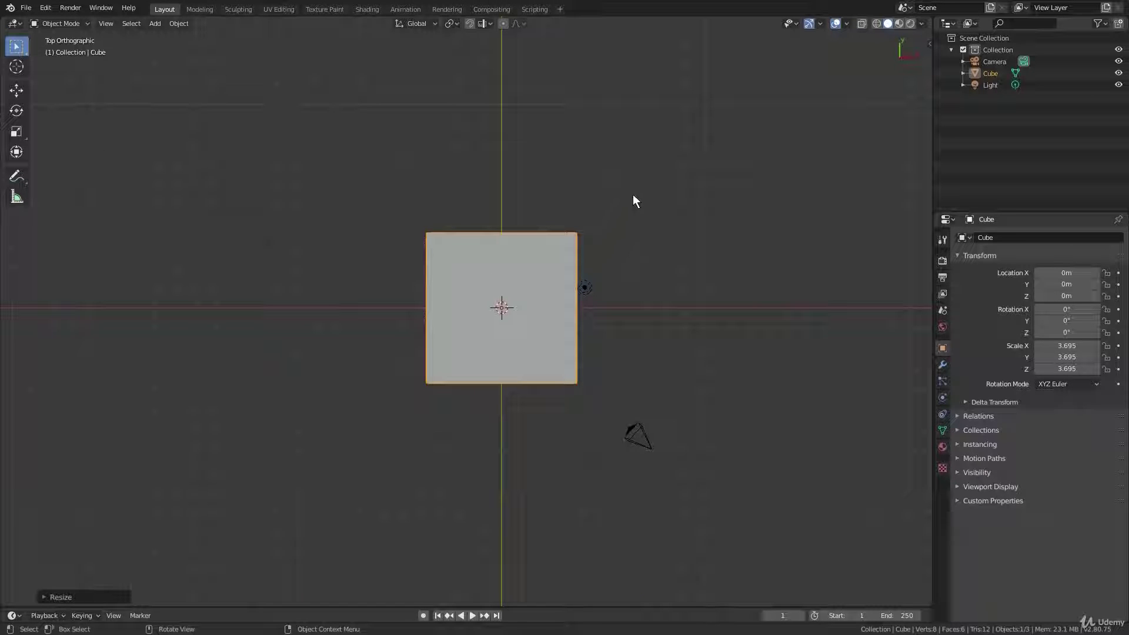
# Step: Try rotating the cube 34 degrees and scaling it by 1.41 using the finer snapping increments
pyautogui.press('r')
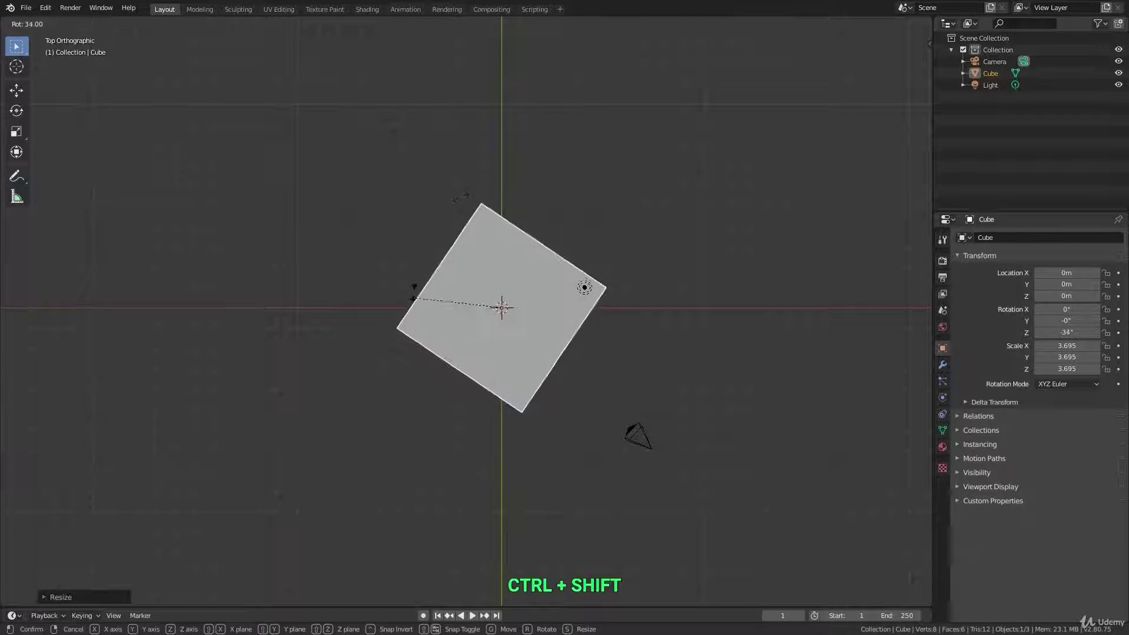
pyautogui.keyDown('shift'); pyautogui.rightClick(587, 272); pyautogui.keyUp('shift')
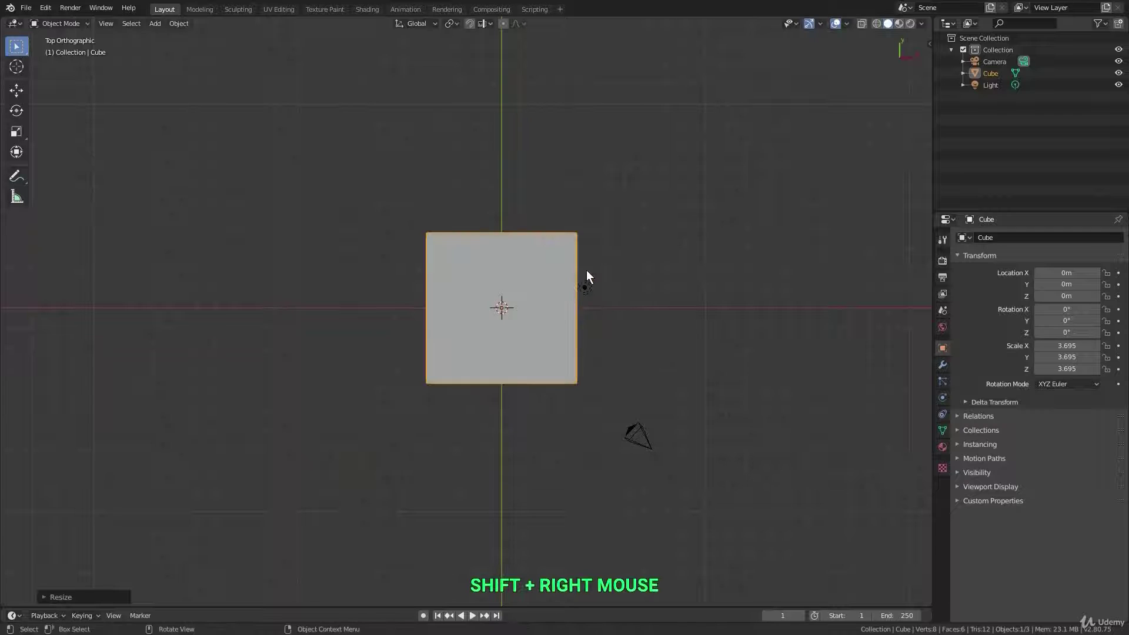
pyautogui.press('s')
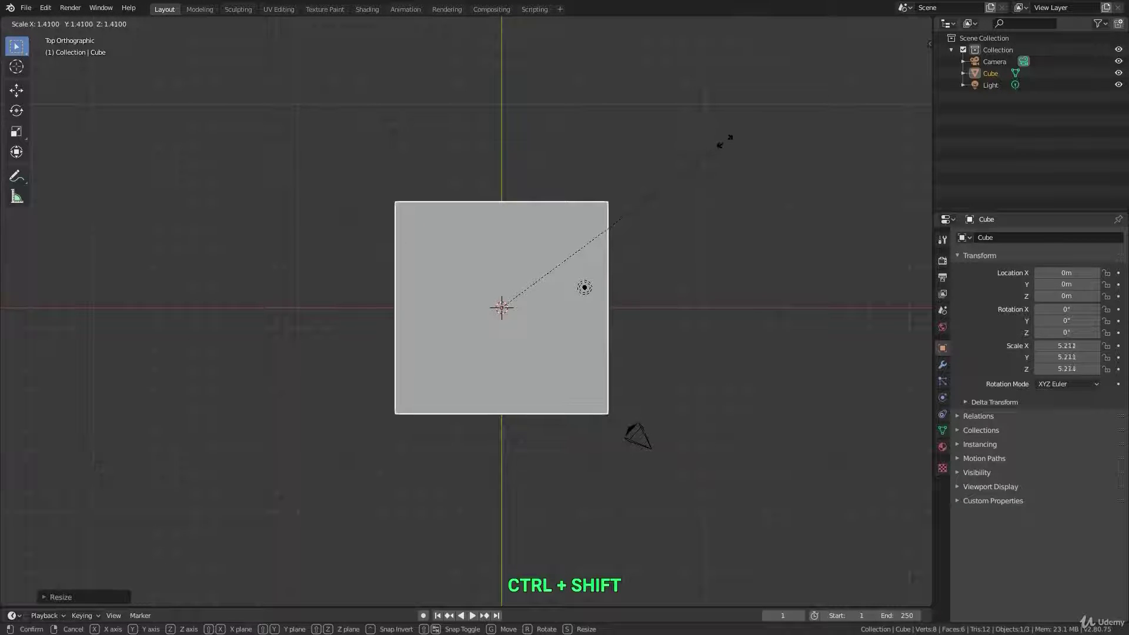
pyautogui.keyDown('ctrl'); pyautogui.keyDown('shift'); pyautogui.rightClick(595, 317); pyautogui.keyUp('shift'); pyautogui.keyUp('ctrl')
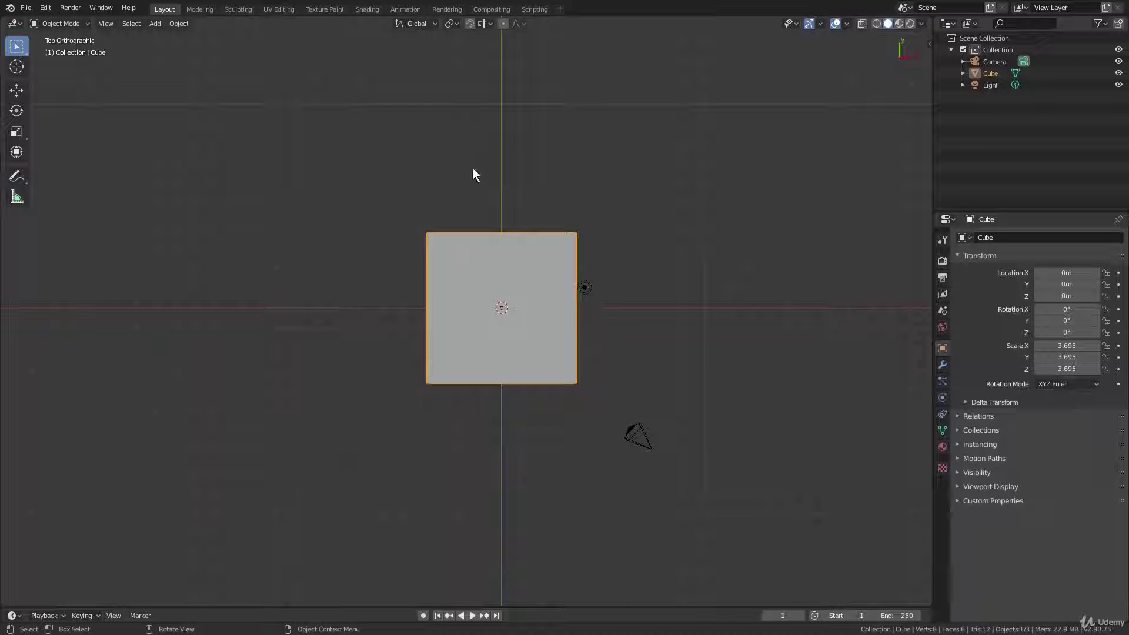
# Step: Enable persistent snapping and test it by moving the cube in 1 m increments, ending at the origin
pyautogui.click(468, 23)
pyautogui.press('g')
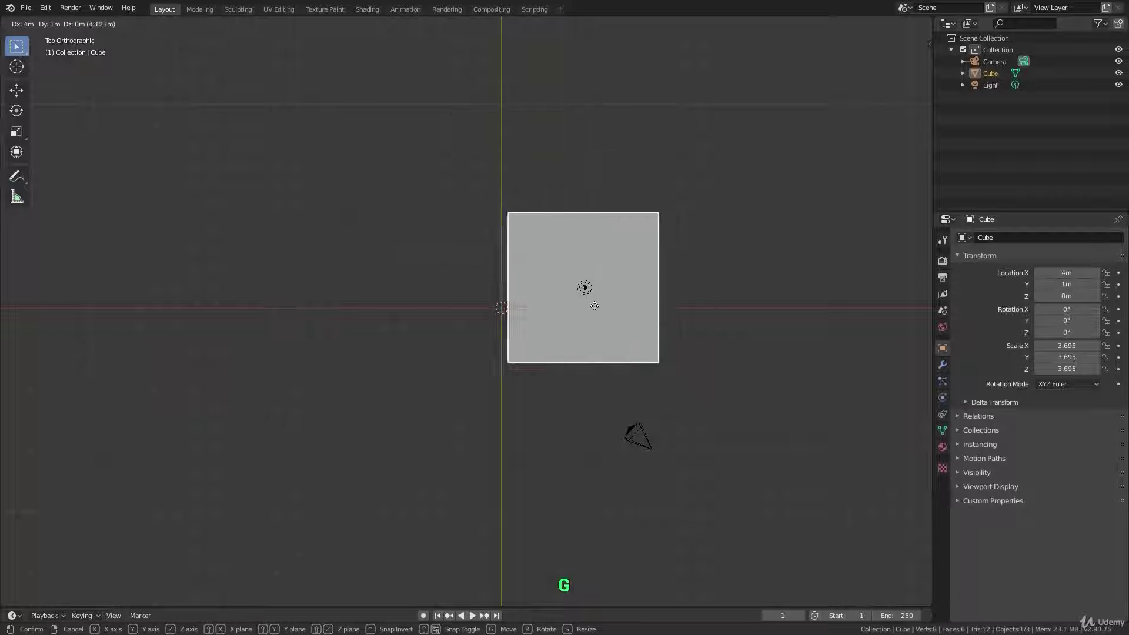
pyautogui.click(510, 315)
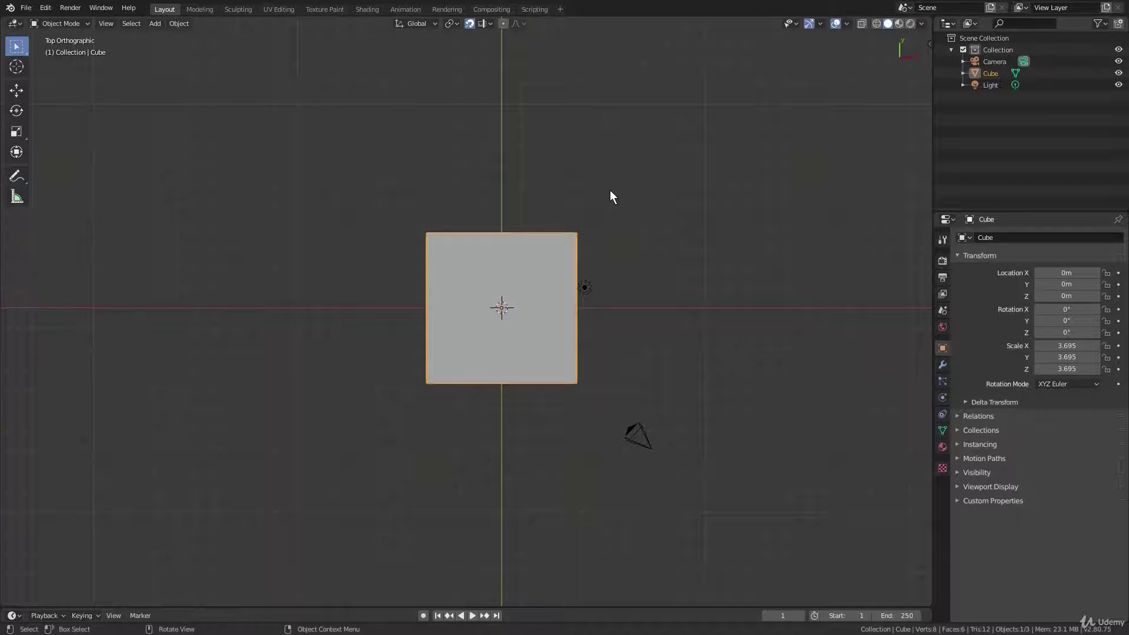
# Step: Try rotating and scaling the cube with snapping affecting only movement
pyautogui.press('r')
pyautogui.rightClick(647, 281)
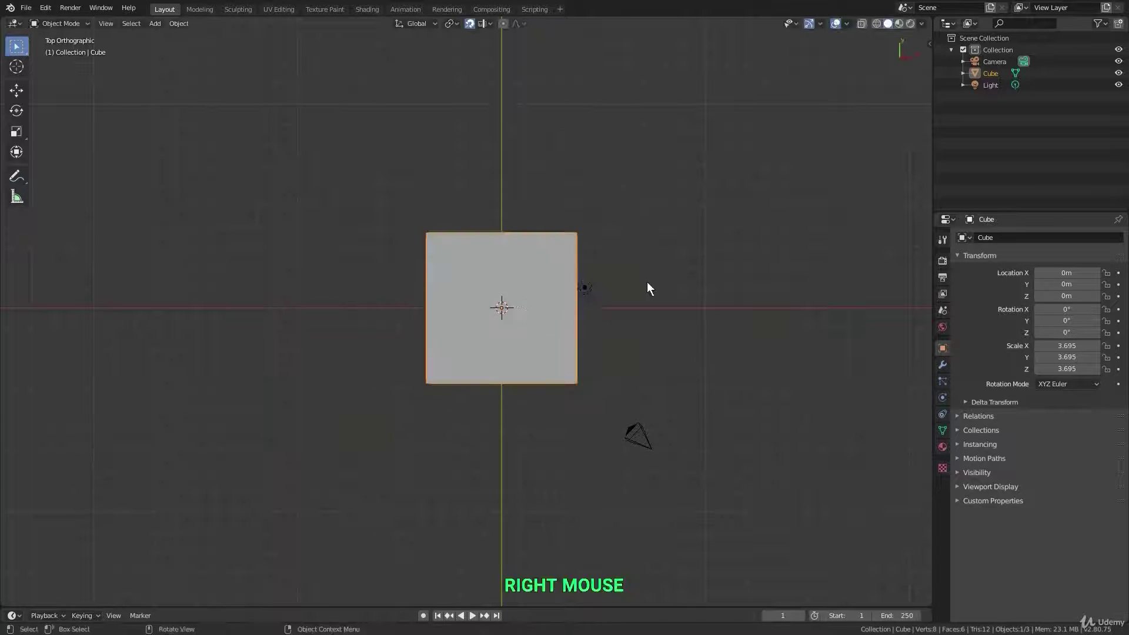
pyautogui.press('s')
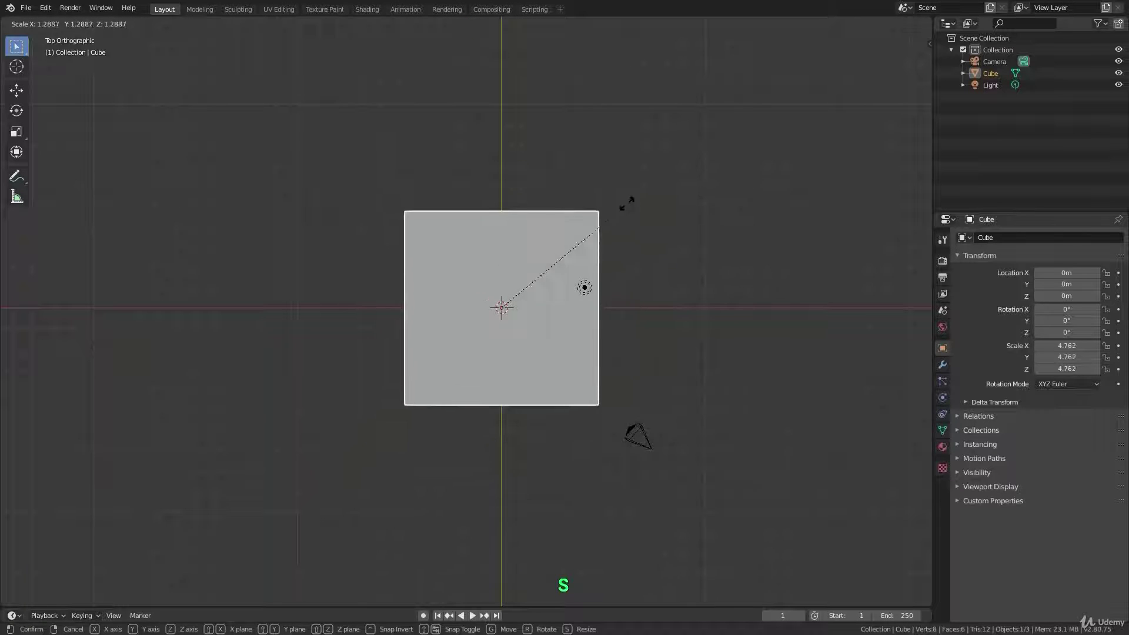
pyautogui.rightClick(676, 180)
# Step: Make increment snapping also affect Rotate and Scale in addition to Move
pyautogui.click(490, 25)
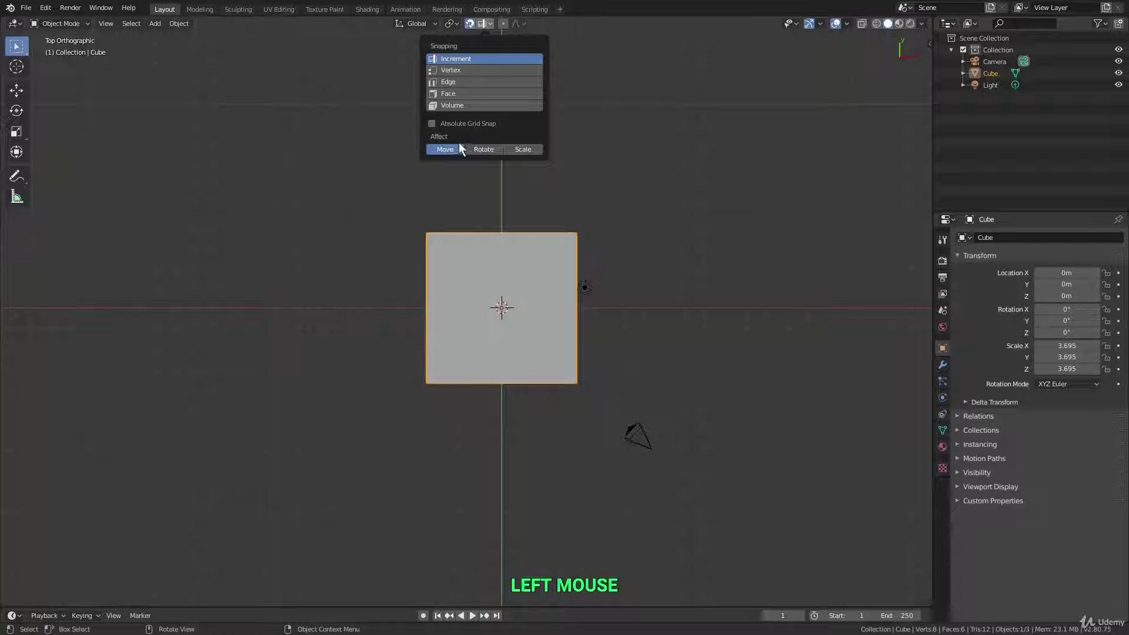
pyautogui.click(485, 149)
pyautogui.click(521, 149)
pyautogui.click(481, 24)
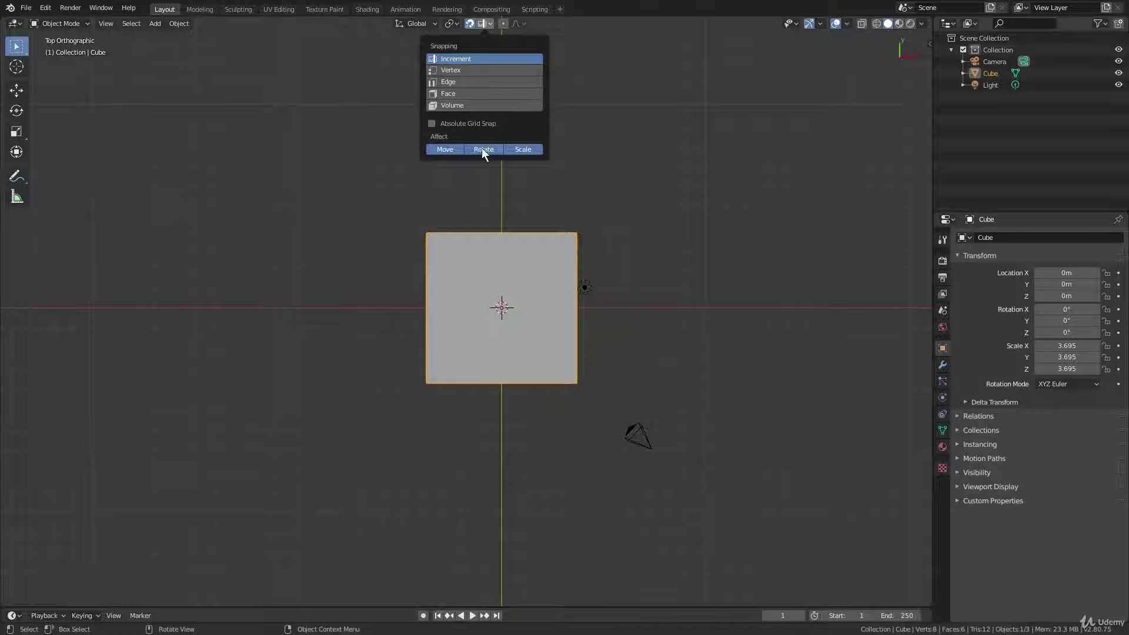
# Step: Try rotating the cube 75 degrees and scaling it with increment snapping active for both transforms
pyautogui.press('r')
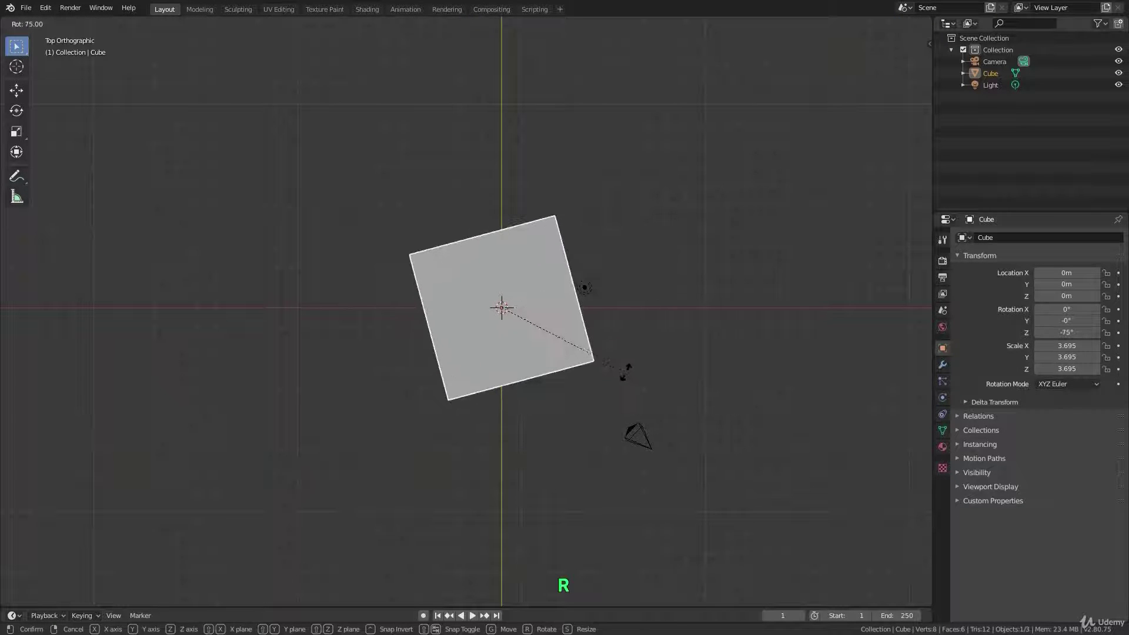
pyautogui.press('s')
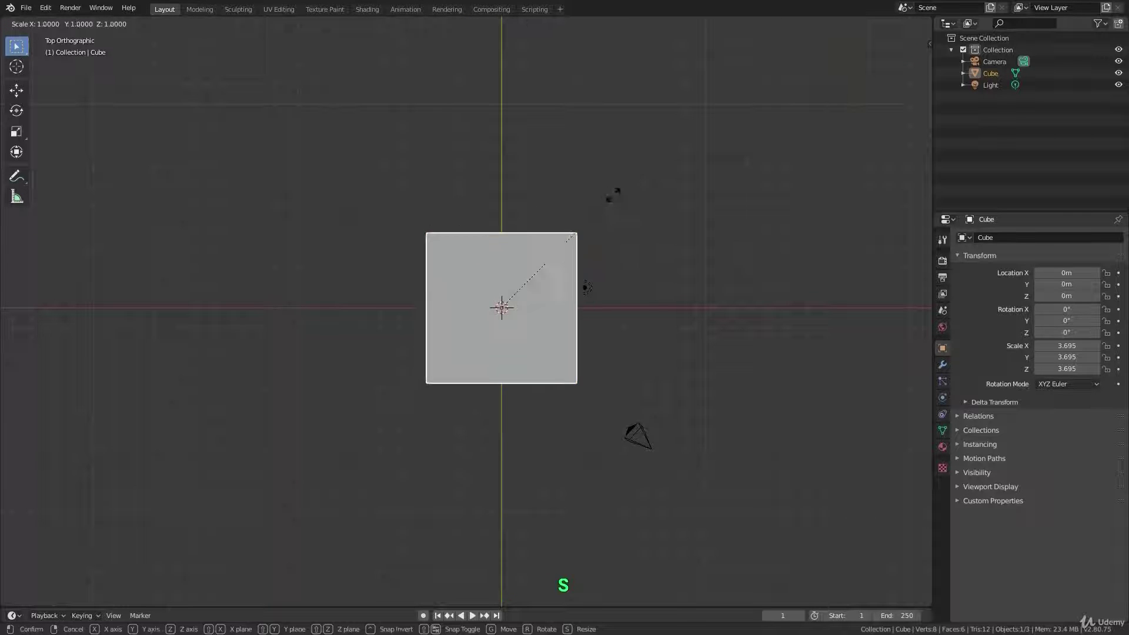
pyautogui.rightClick(582, 174)
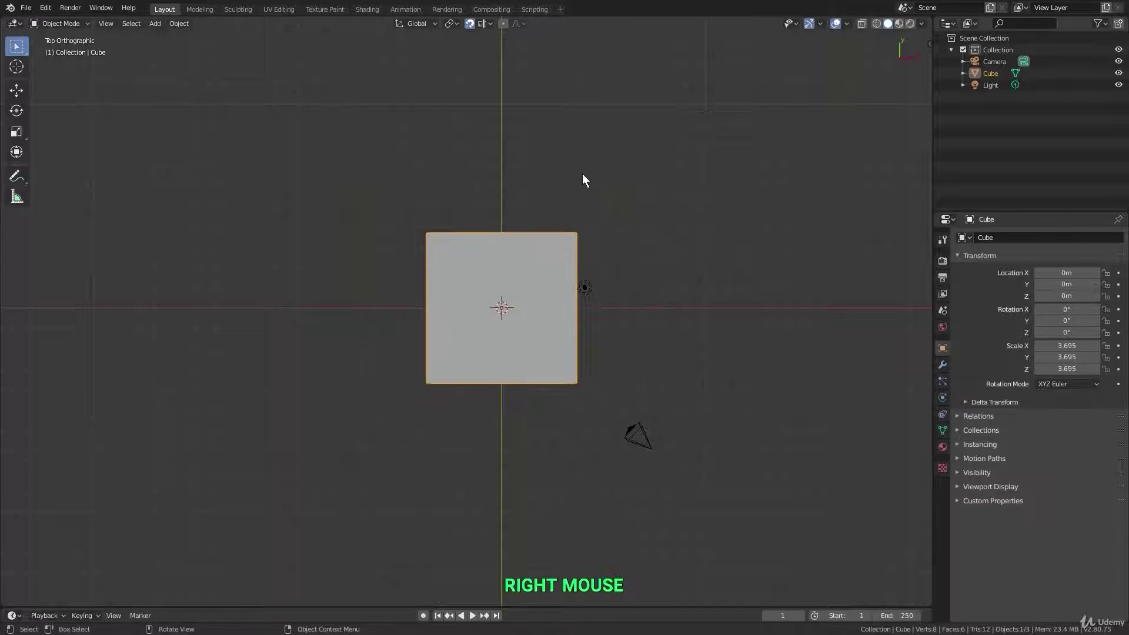
# Step: Limit snapping to movement only and try moving the cube both snapped and with snapping temporarily bypassed
pyautogui.click(484, 25)
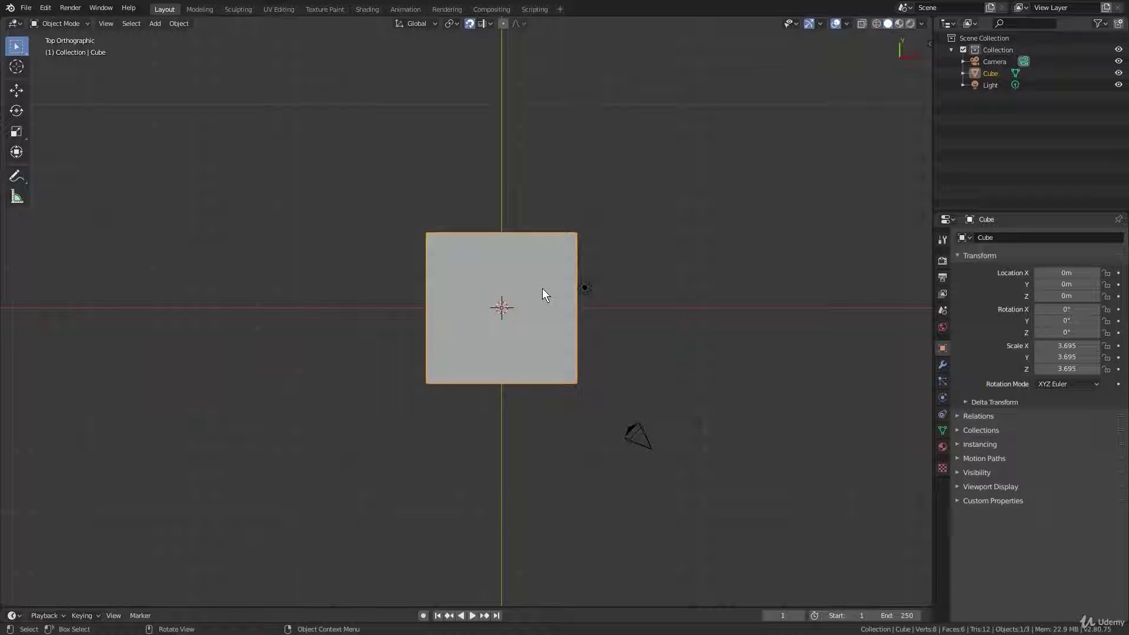
pyautogui.press('g')
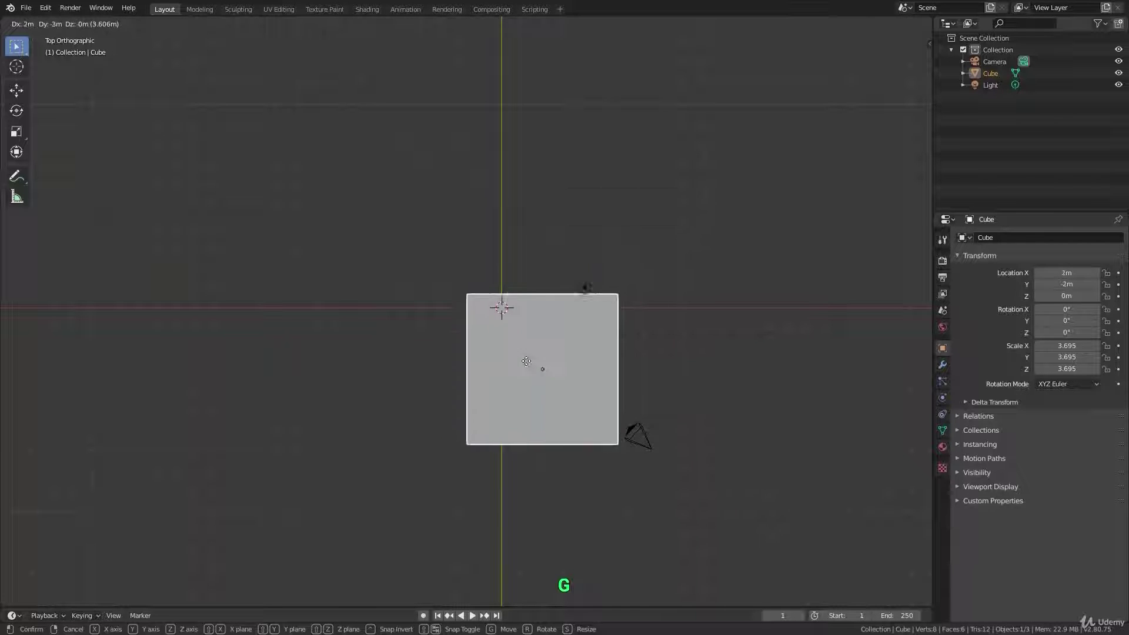
pyautogui.press('ctrl')
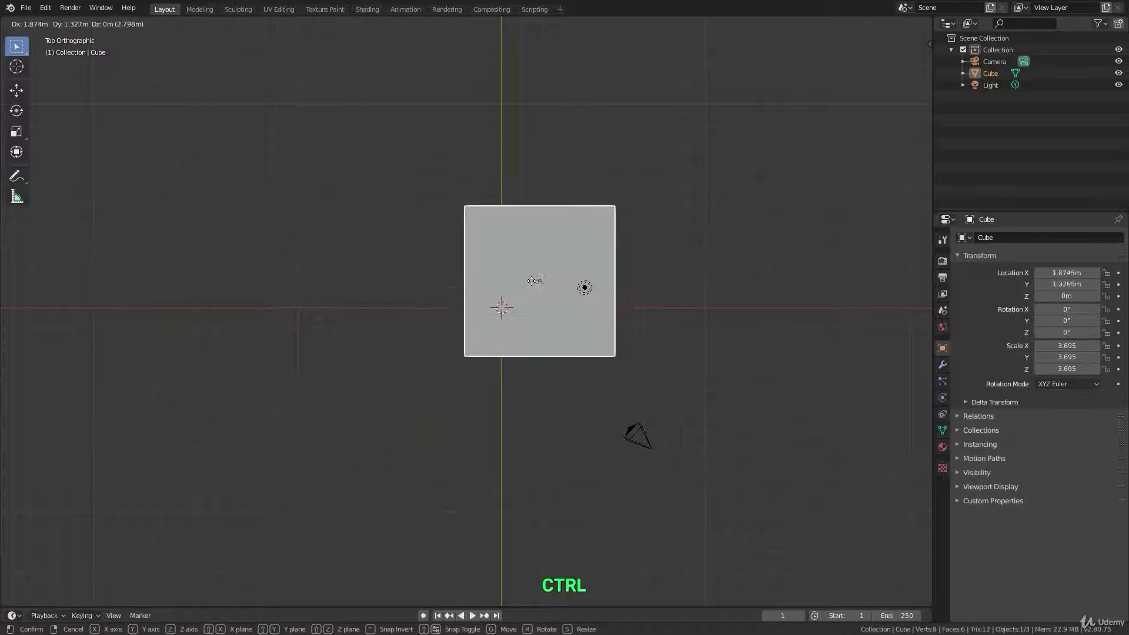
pyautogui.rightClick(499, 307)
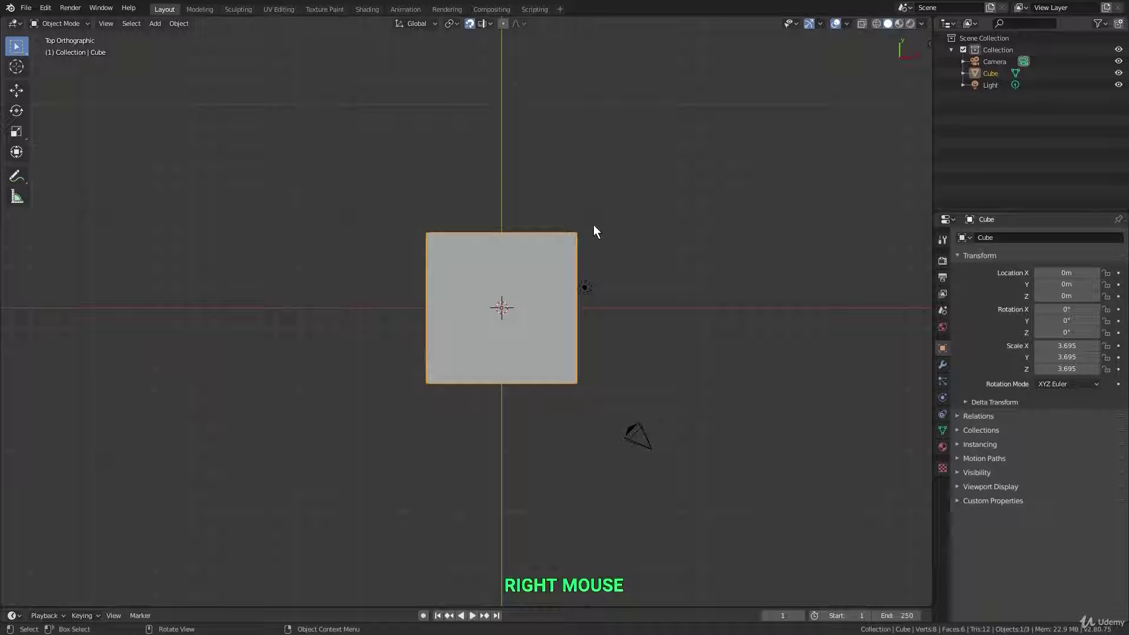
# Step: Display the scene in wireframe shading and try moving the cube away from the origin
pyautogui.hotkey('ctrl', 's')
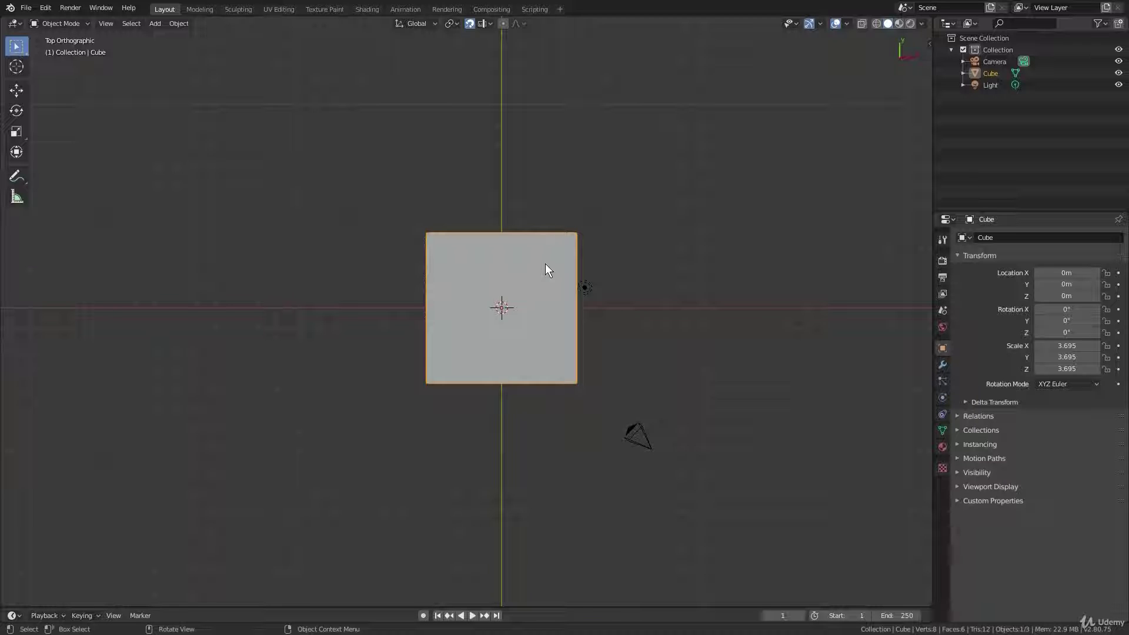
pyautogui.scroll(7, 546, 264)
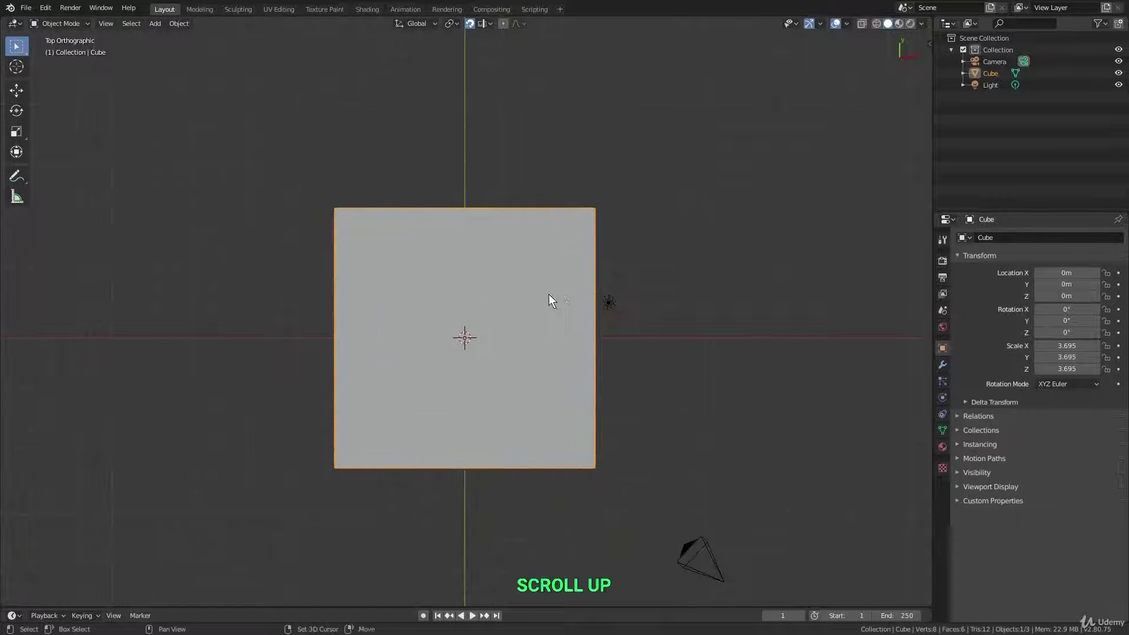
pyautogui.scroll(-2, 481, 335)
pyautogui.scroll(-4, 481, 340)
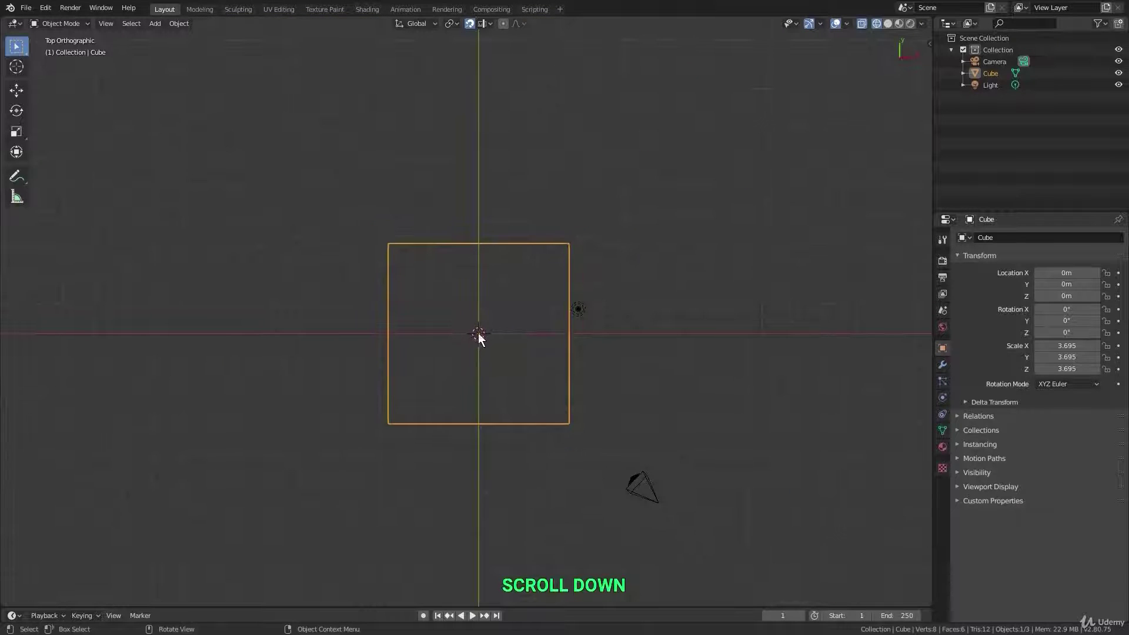
pyautogui.press('g')
pyautogui.rightClick(496, 272)
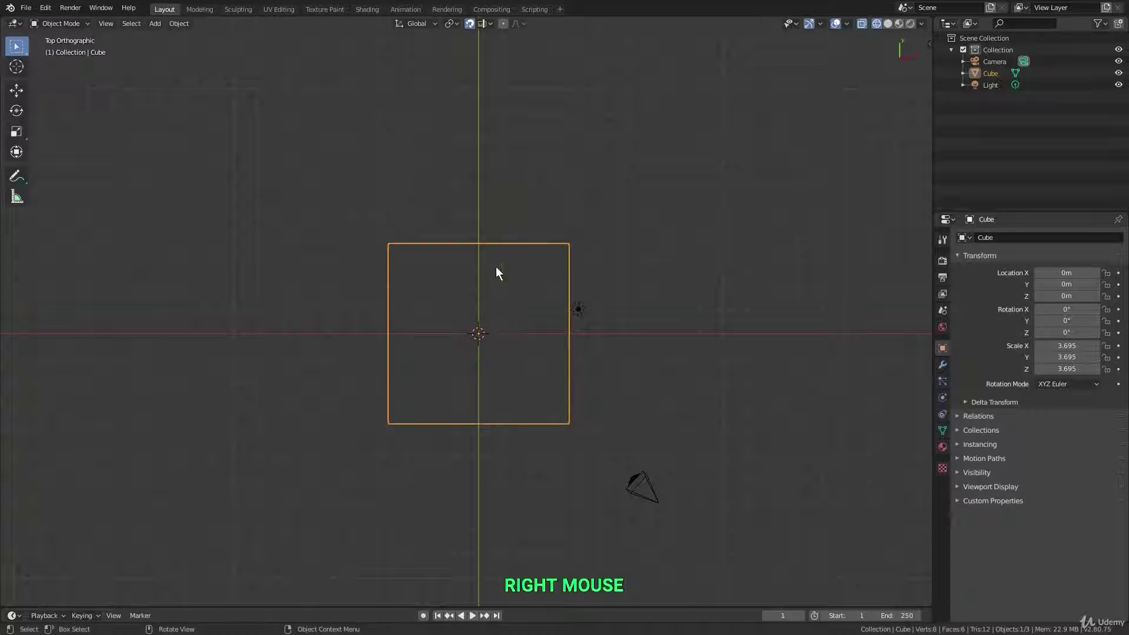
# Step: Turn off persistent snapping and move the cube freely to about X 0.53 m, Y 0.48 m
pyautogui.click(468, 24)
pyautogui.press('g')
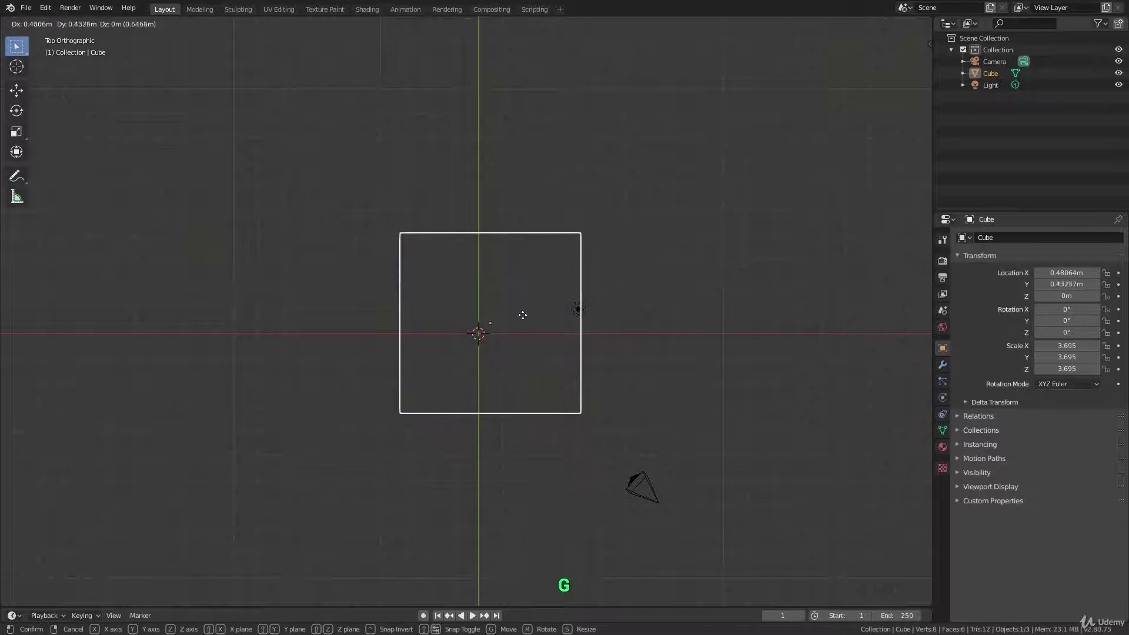
pyautogui.click(525, 315)
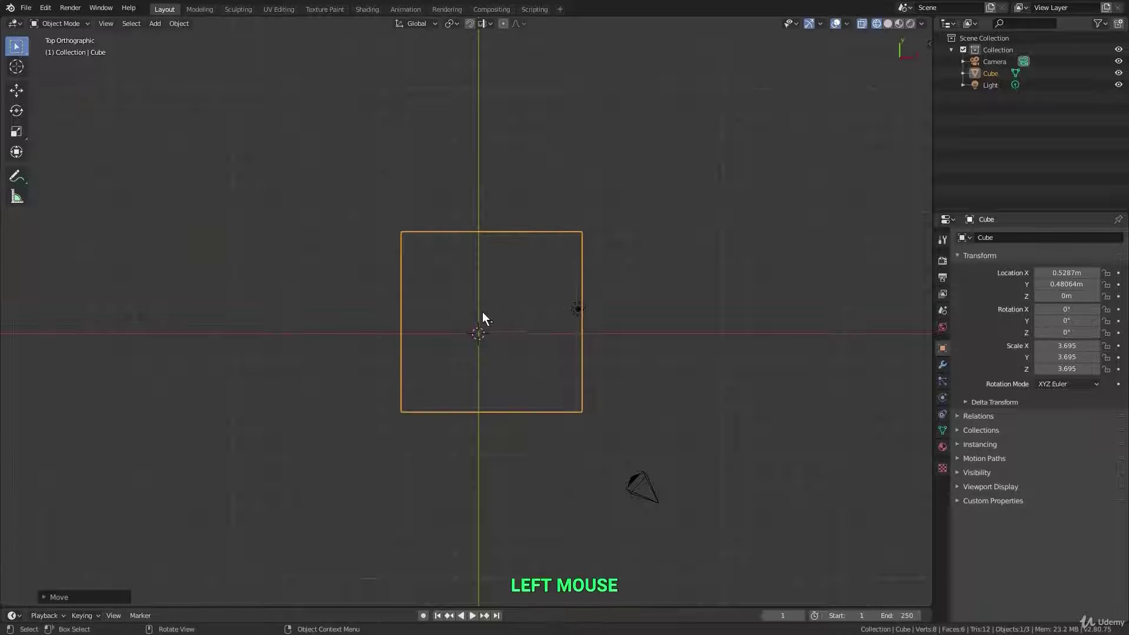
# Step: Move the cube 1 m along X using temporary increment snapping
pyautogui.press('g')
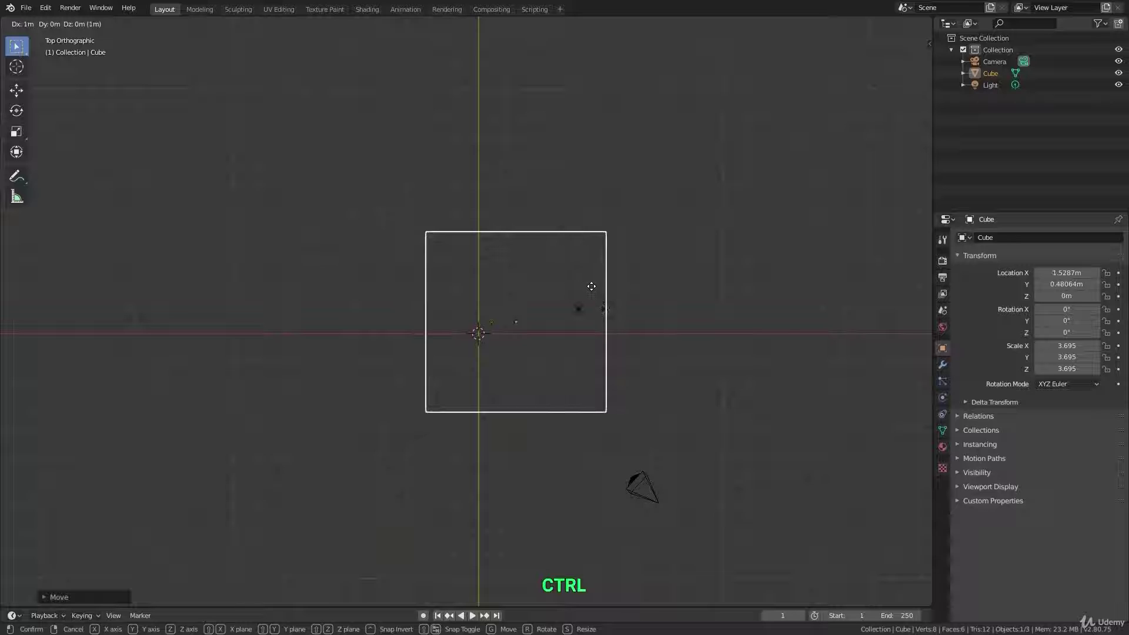
pyautogui.keyDown('ctrl'); pyautogui.click(592, 287); pyautogui.keyUp('ctrl')
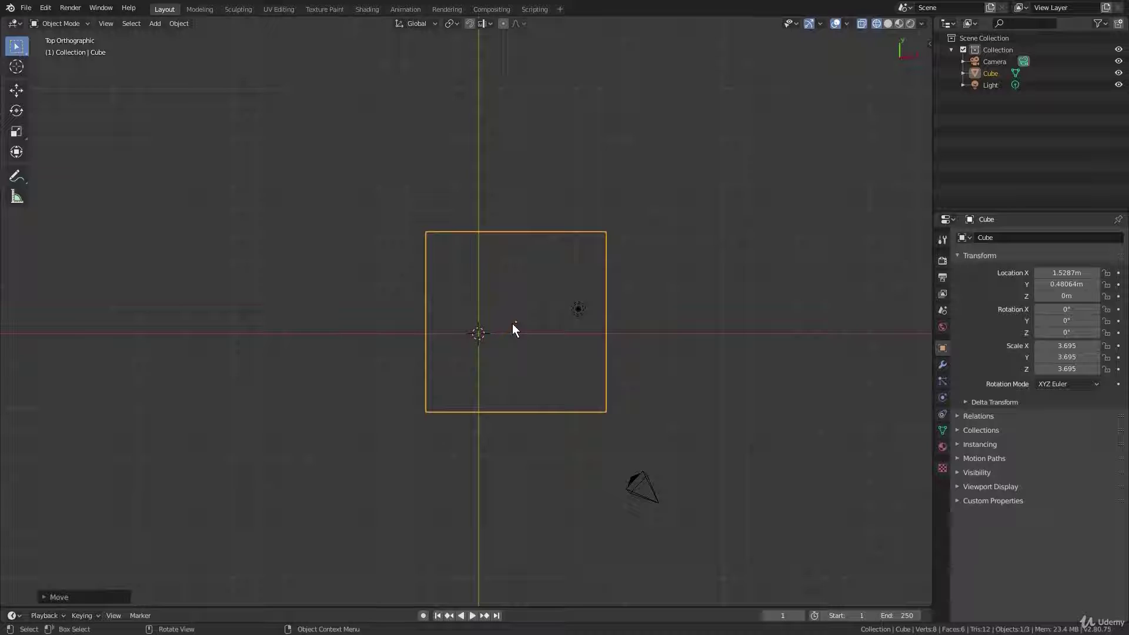
# Step: Enable Absolute Grid Snap and move the cube onto the world origin with temporary snapping
pyautogui.click(488, 24)
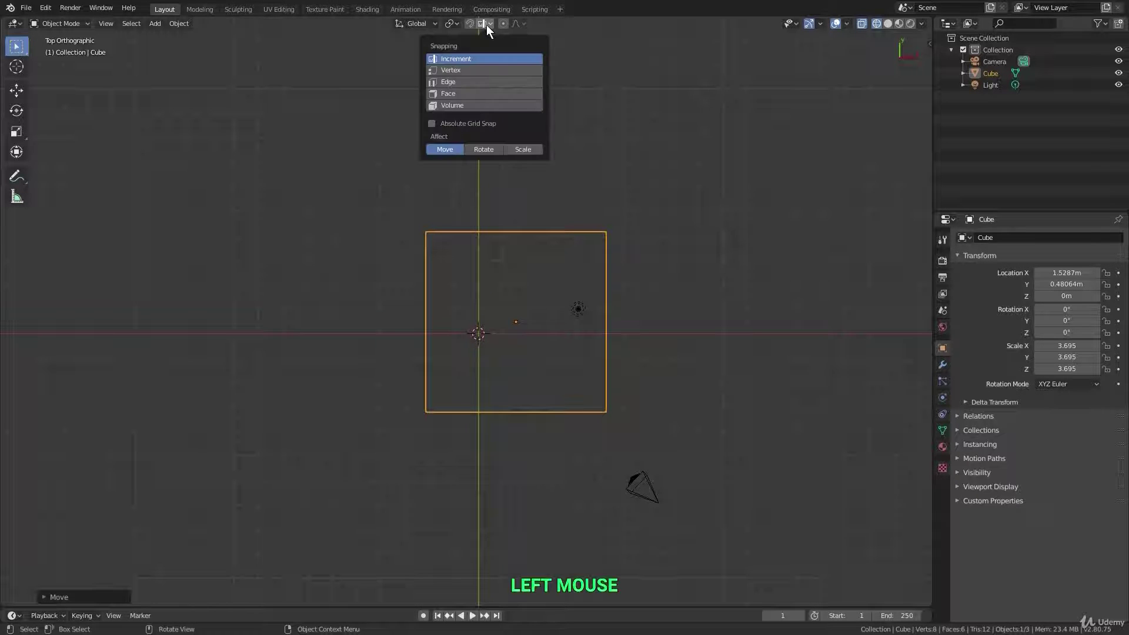
pyautogui.click(433, 124)
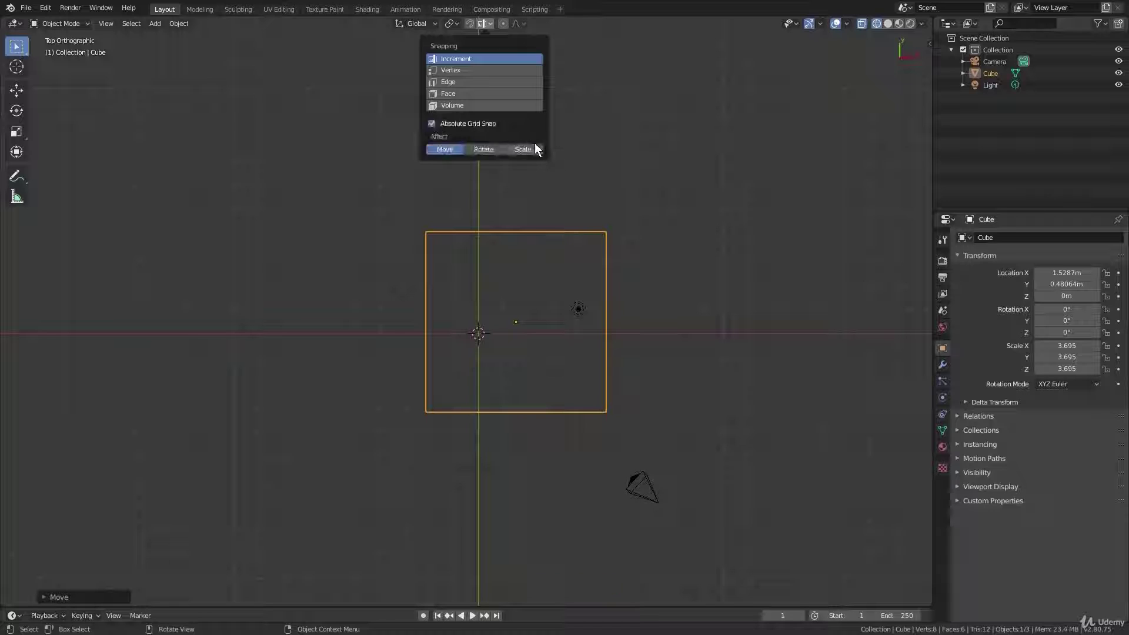
pyautogui.press('g')
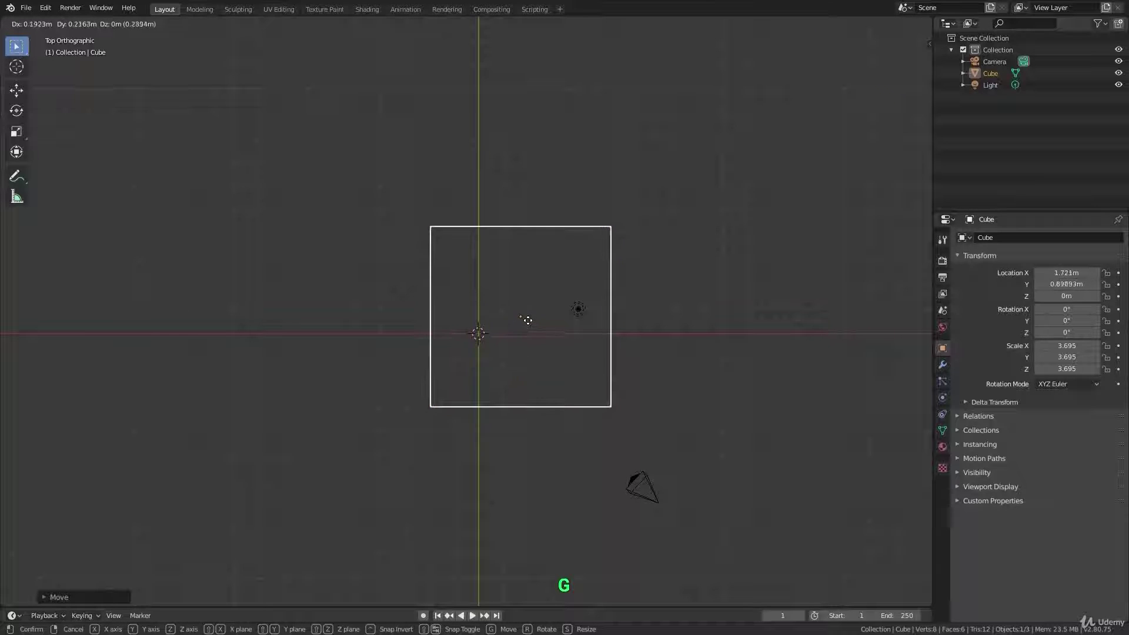
pyautogui.press('ctrl')
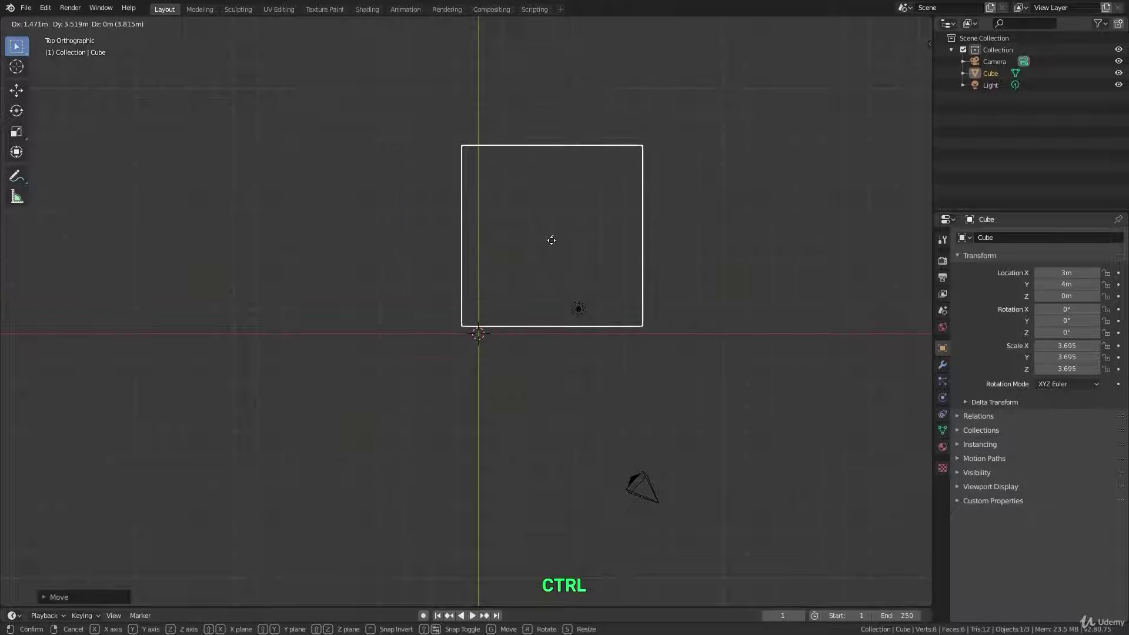
pyautogui.click(474, 349)
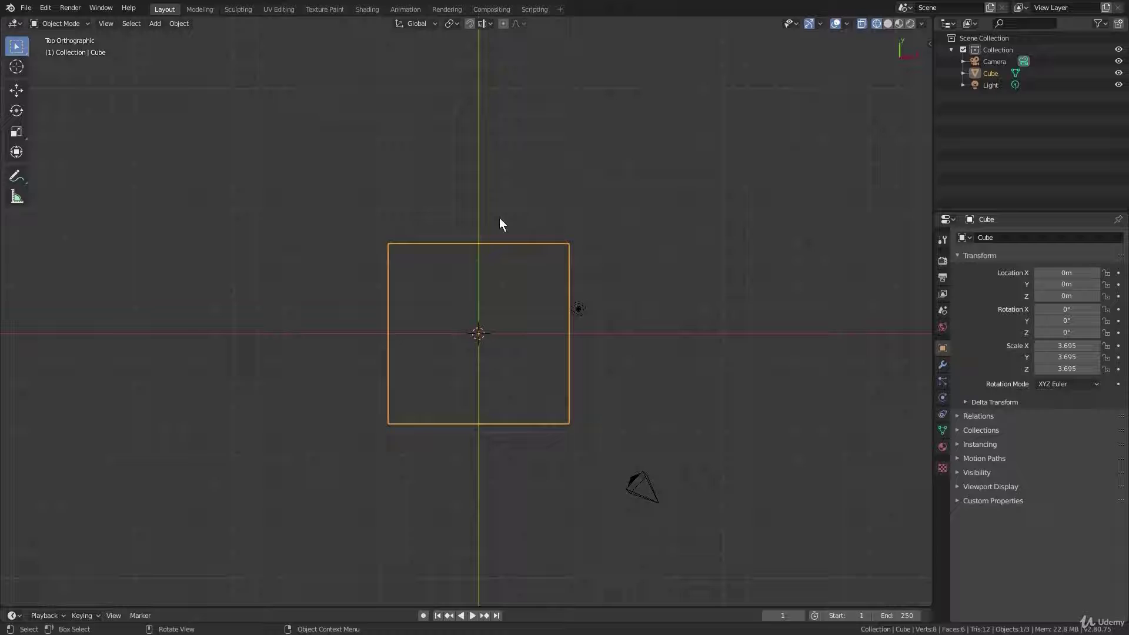
# Step: Change the snapping type to Vertex
pyautogui.click(479, 24)
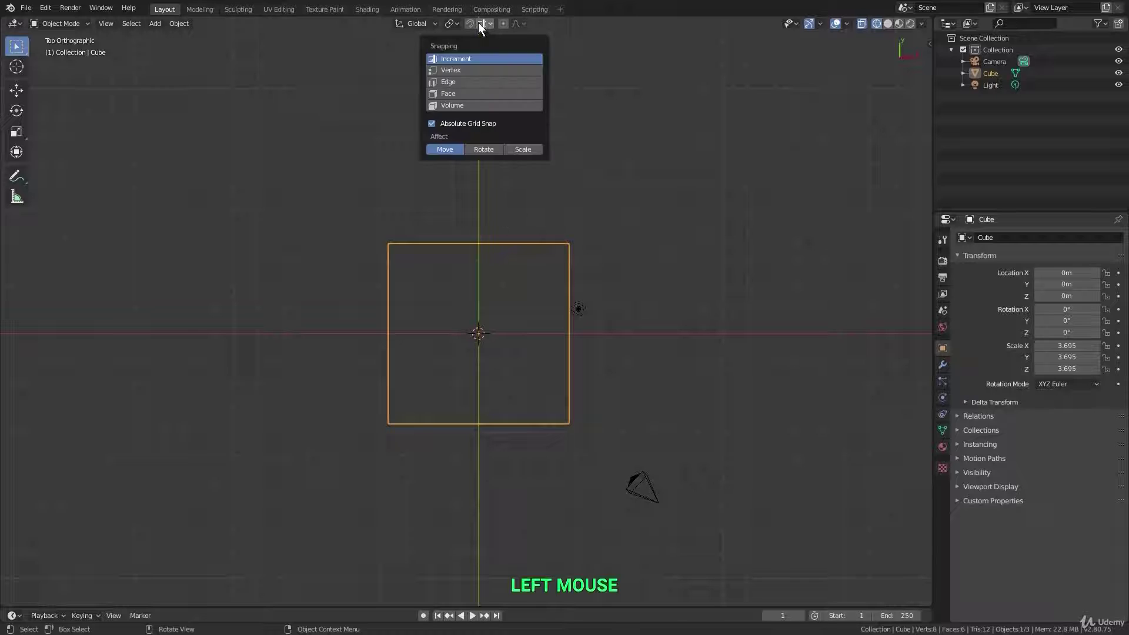
pyautogui.click(460, 69)
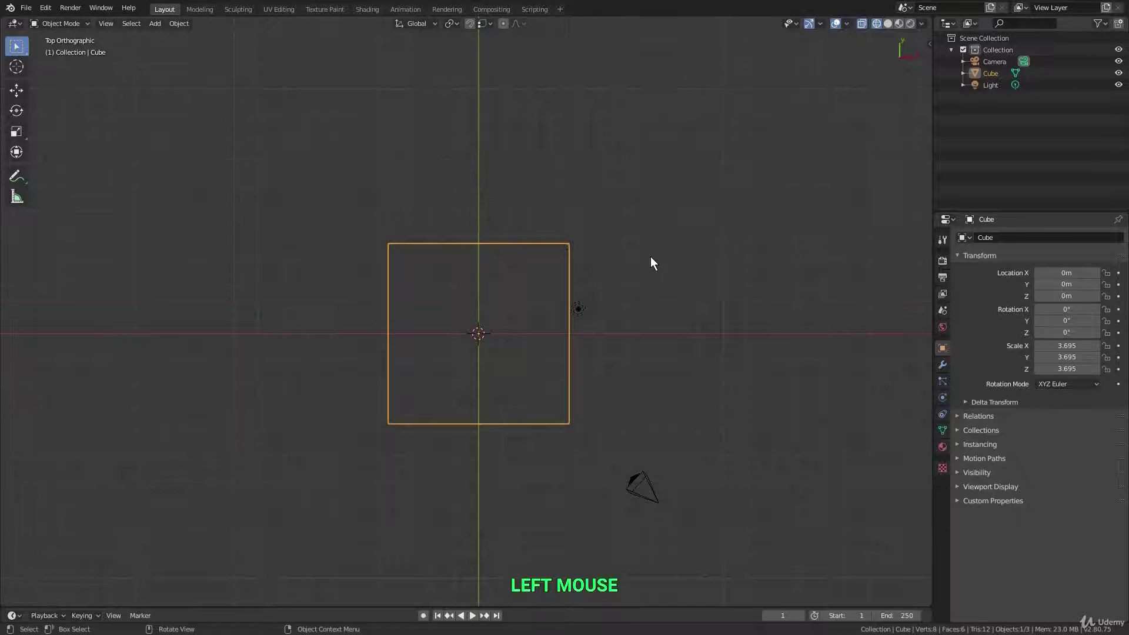
# Step: In the front view, move the cube straight up along Z to about 3.7 m so its base meets the X axis
pyautogui.scroll(-3, 650, 257)
pyautogui.press('KP_7')
pyautogui.press('KP_1')
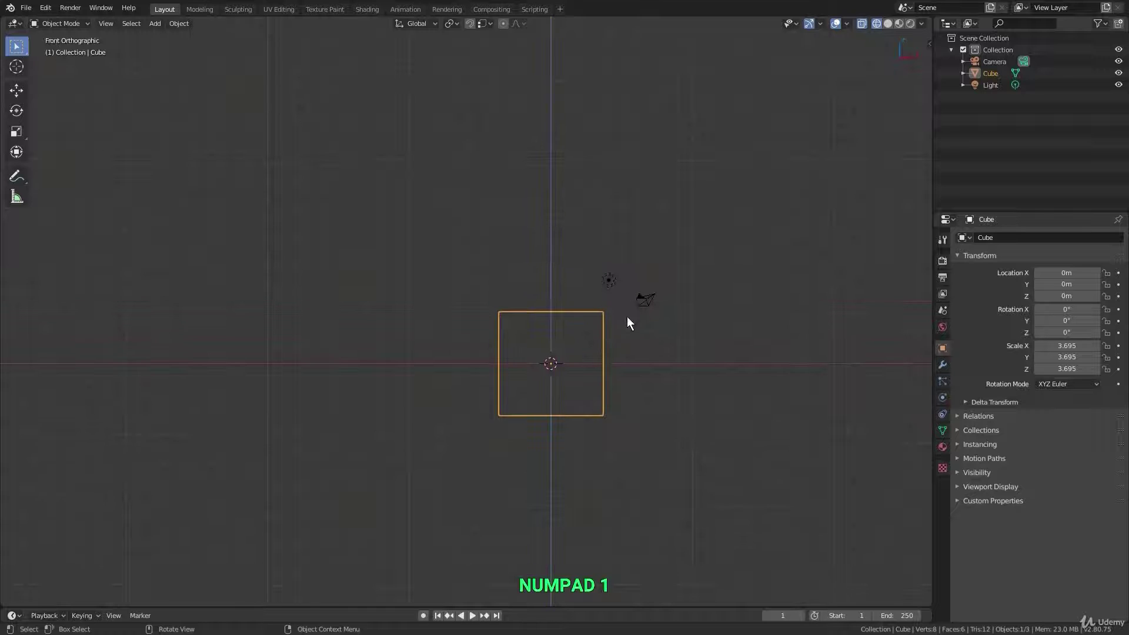
pyautogui.press('g')
pyautogui.middleClick(640, 264)
pyautogui.click(620, 281)
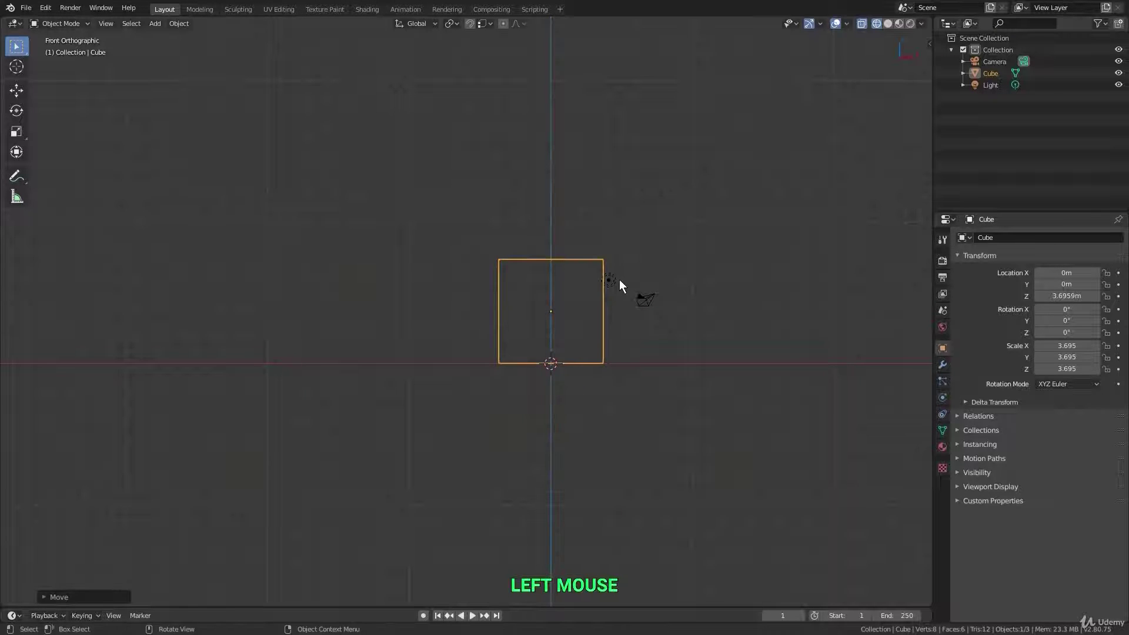
# Step: Add a plane at the origin and view it from the top
pyautogui.press('KP_7')
pyautogui.hotkey('shift', 'a')
pyautogui.moveTo(619, 280)
pyautogui.click(690, 280)
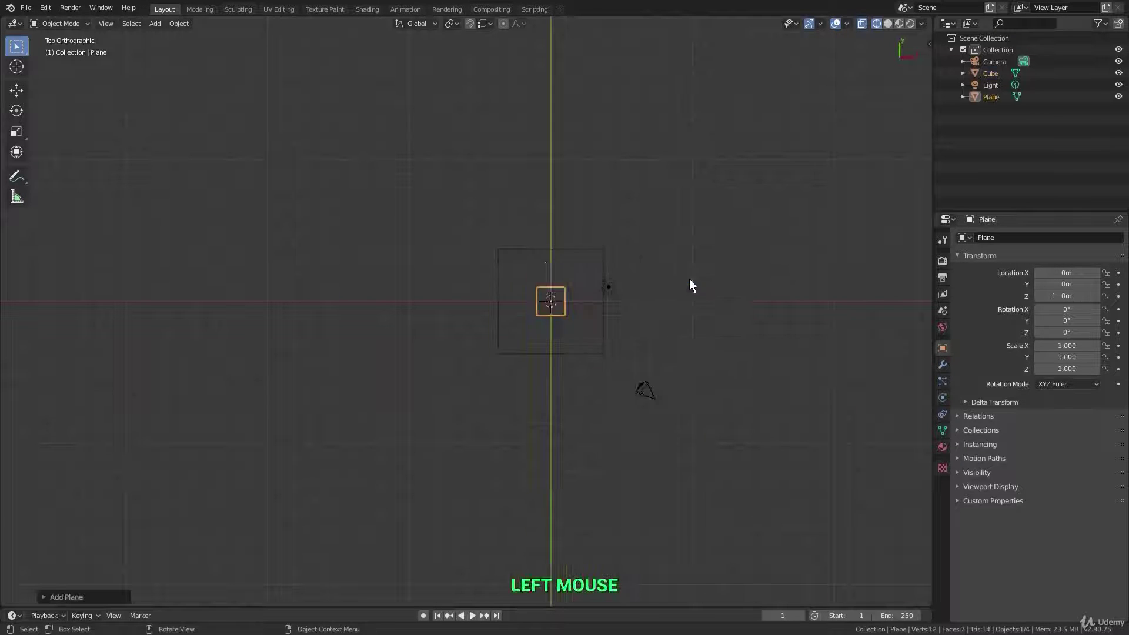
# Step: Scale up the plane's geometry in Edit Mode into a large floor many times wider than the cube
pyautogui.scroll(-3, 574, 280)
pyautogui.press('Tab')
pyautogui.press('s')
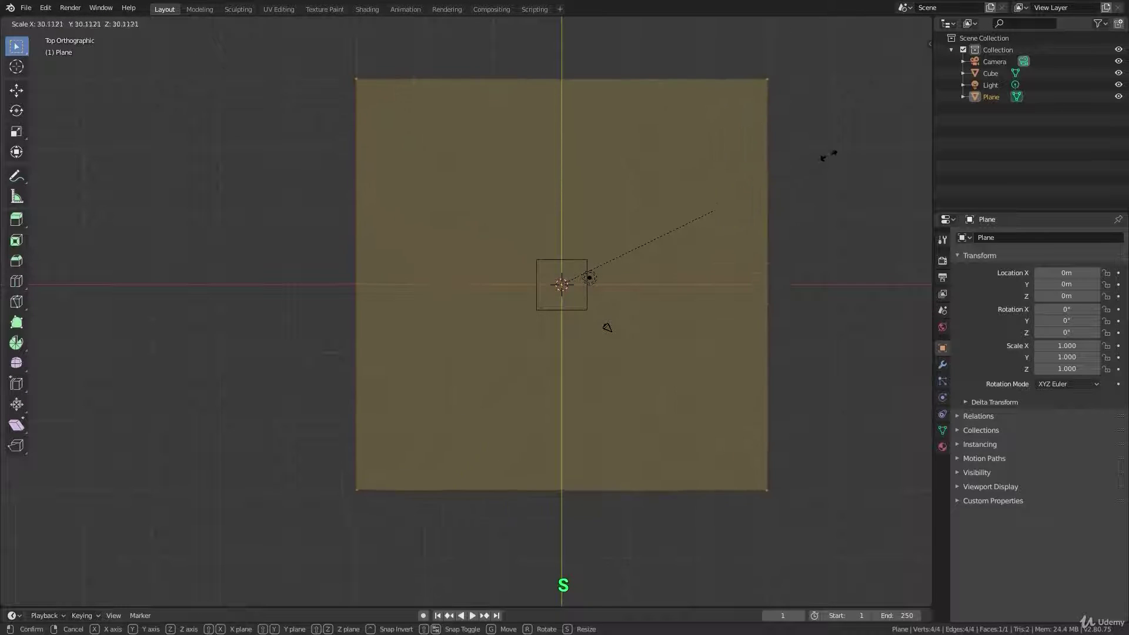
pyautogui.click(870, 134)
pyautogui.press('Tab')
# Step: Select the cube in an angled perspective view with solid shading, showing the whole plane
pyautogui.moveTo(630, 302); pyautogui.dragTo(521, 254, button='middle')
pyautogui.scroll(3, 548, 266)
pyautogui.click(520, 229)
pyautogui.scroll(-2, 521, 254)
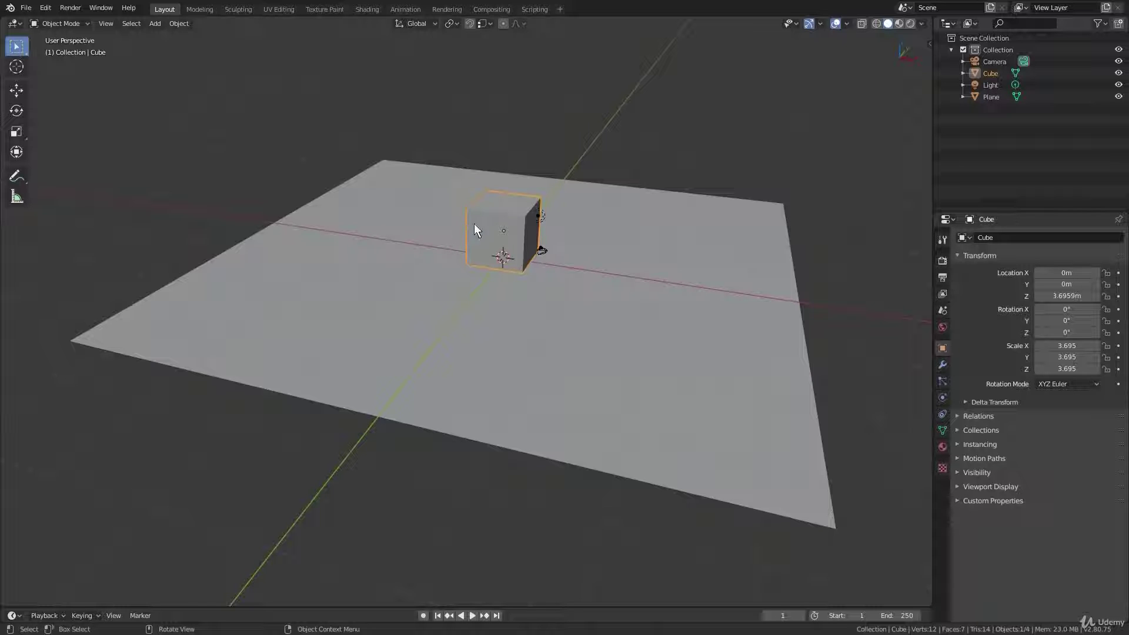
# Step: Move the cube to each of the plane's four corners with temporary vertex snapping, ending at the negative X, positive Y corner
pyautogui.click(483, 24)
pyautogui.press('g')
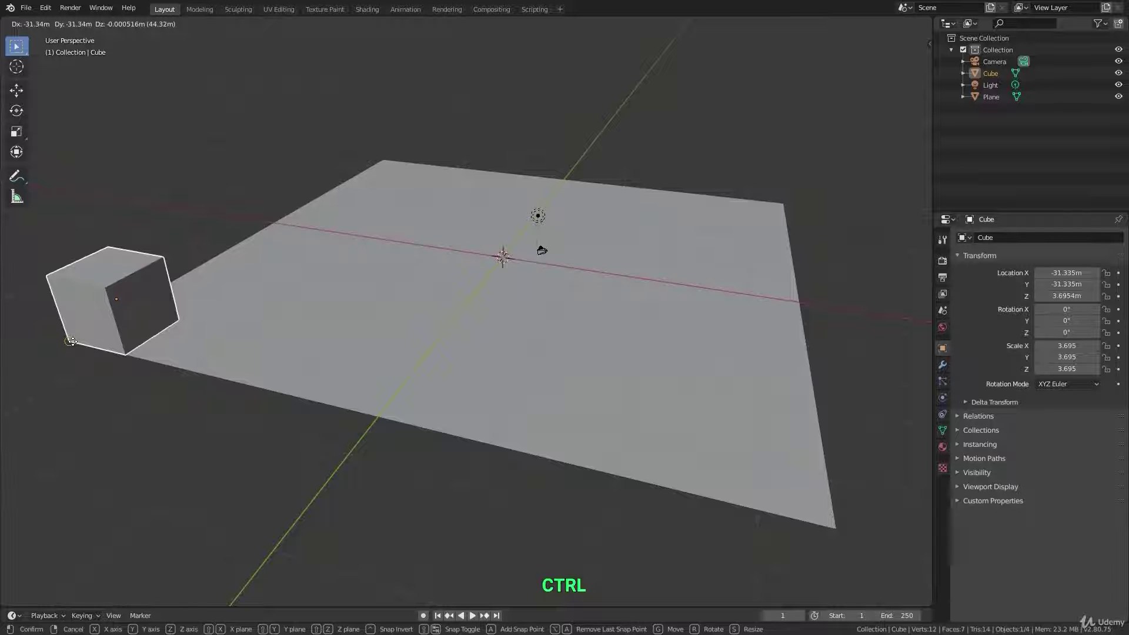
pyautogui.keyDown('ctrl'); pyautogui.click(72, 341); pyautogui.keyUp('ctrl')
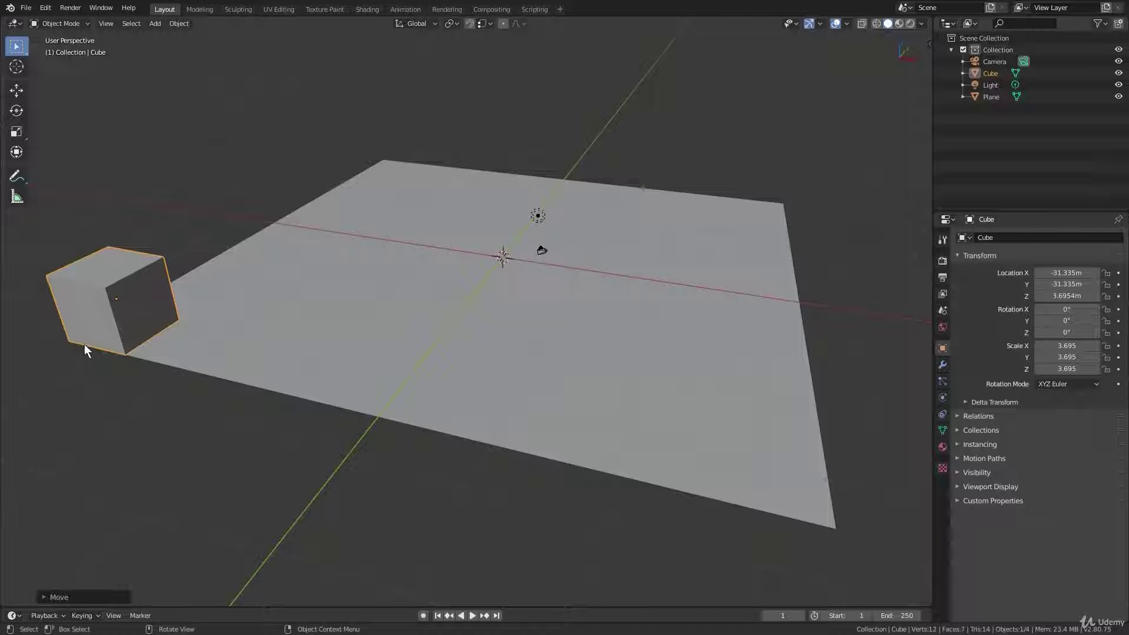
pyautogui.press('g')
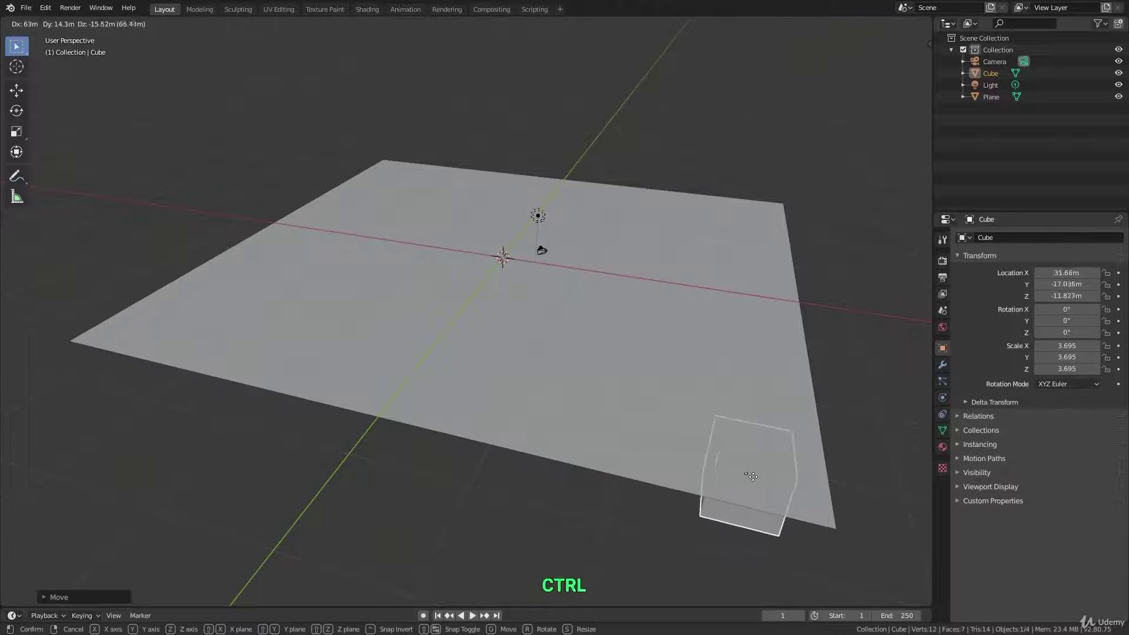
pyautogui.keyDown('ctrl'); pyautogui.click(831, 524); pyautogui.keyUp('ctrl')
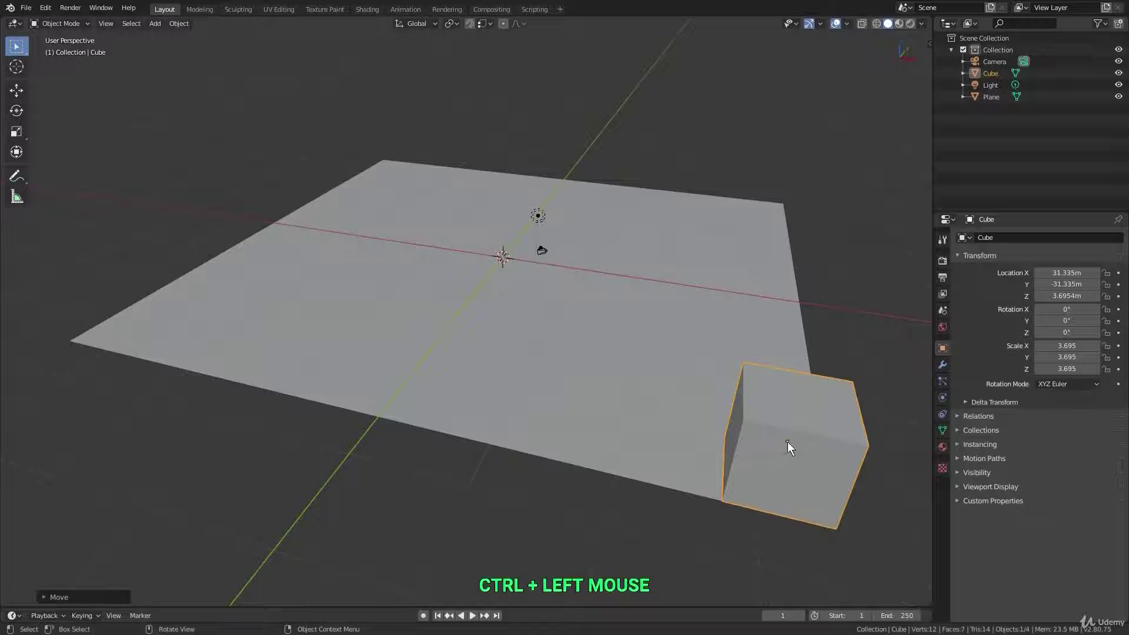
pyautogui.press('g')
pyautogui.keyDown('ctrl'); pyautogui.click(779, 209); pyautogui.keyUp('ctrl')
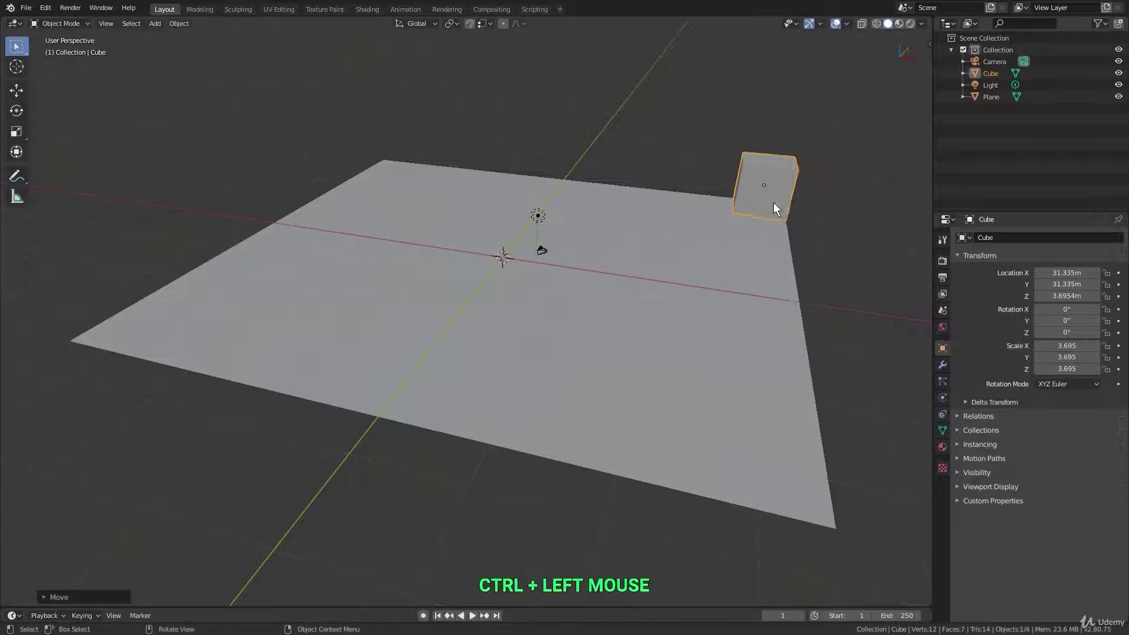
pyautogui.press('g')
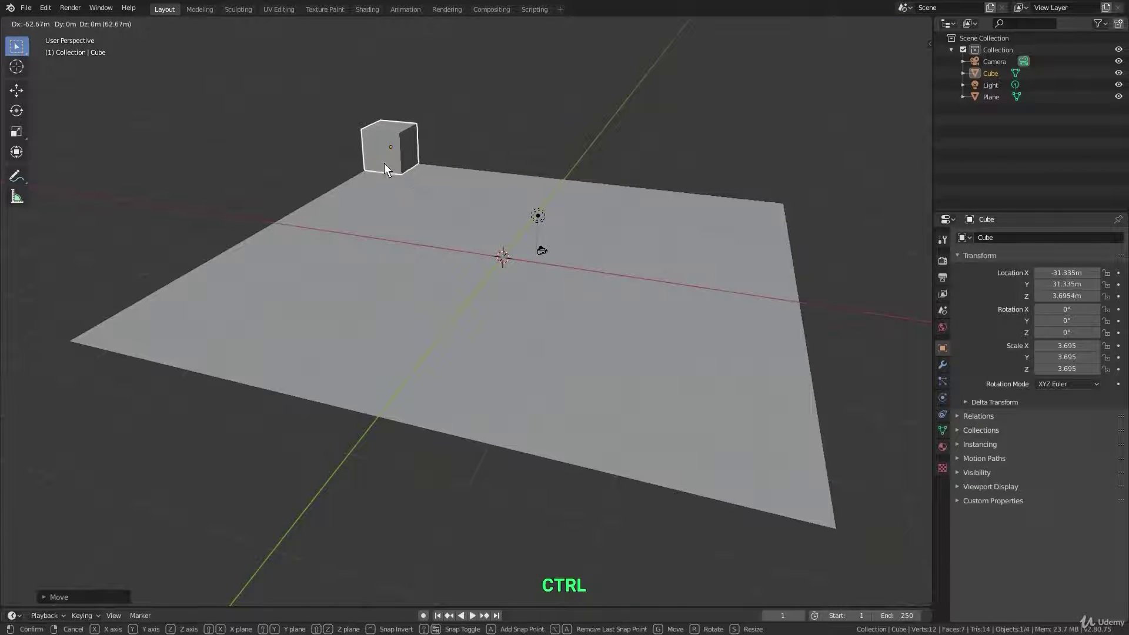
pyautogui.keyDown('ctrl'); pyautogui.click(385, 164); pyautogui.keyUp('ctrl')
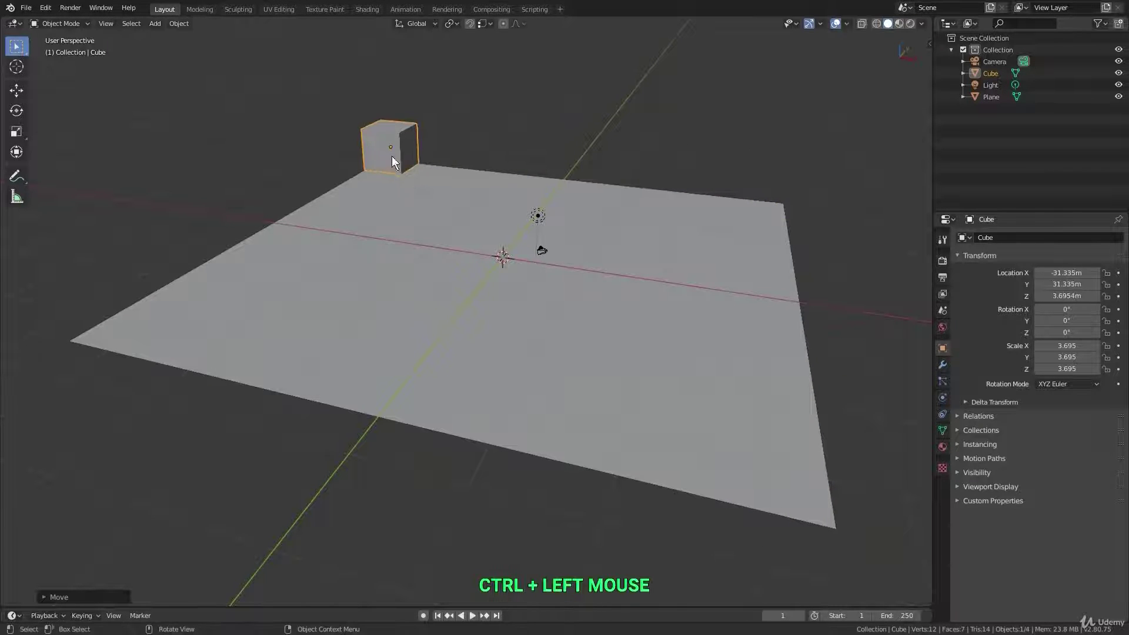
# Step: Set the snap target to Center with a Median Point pivot, and show the Move gizmo for objects
pyautogui.click(482, 24)
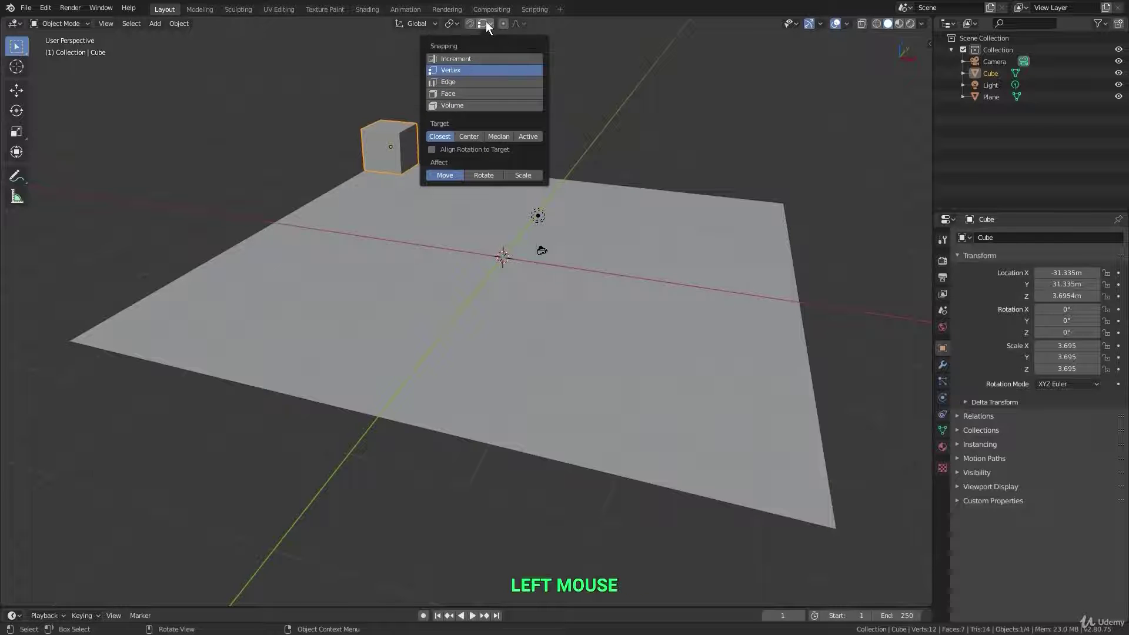
pyautogui.click(469, 137)
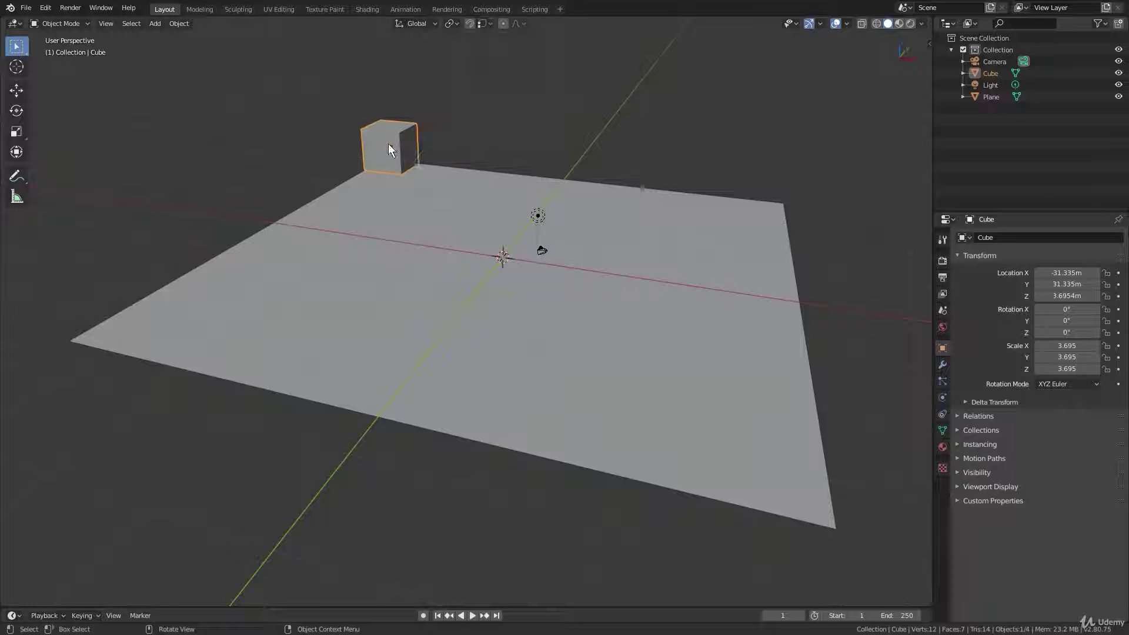
pyautogui.click(821, 24)
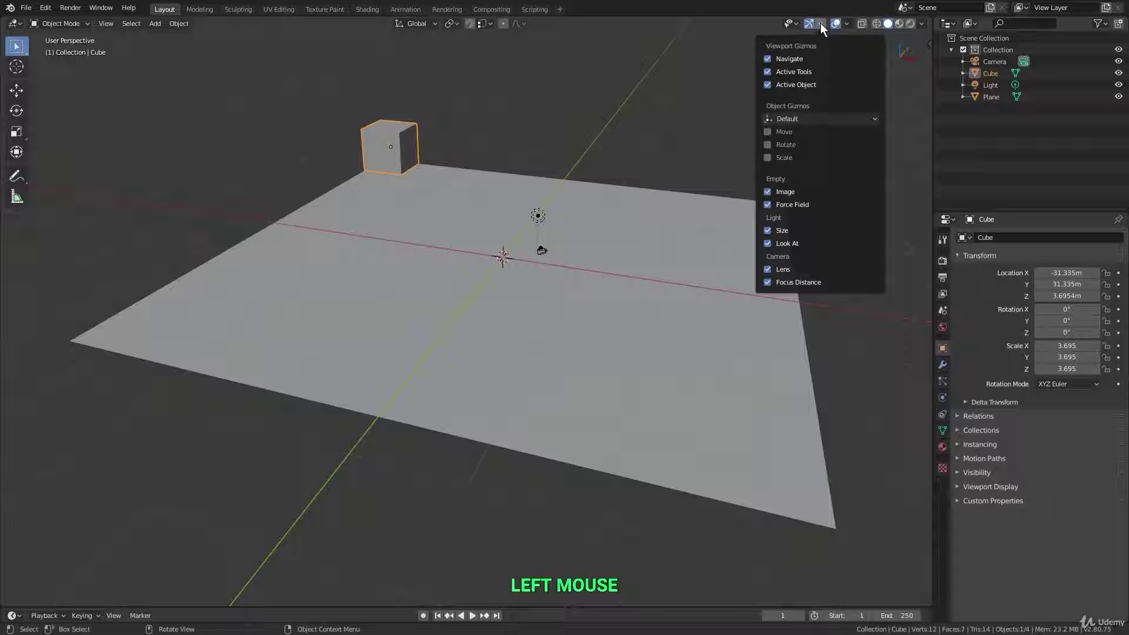
pyautogui.click(767, 131)
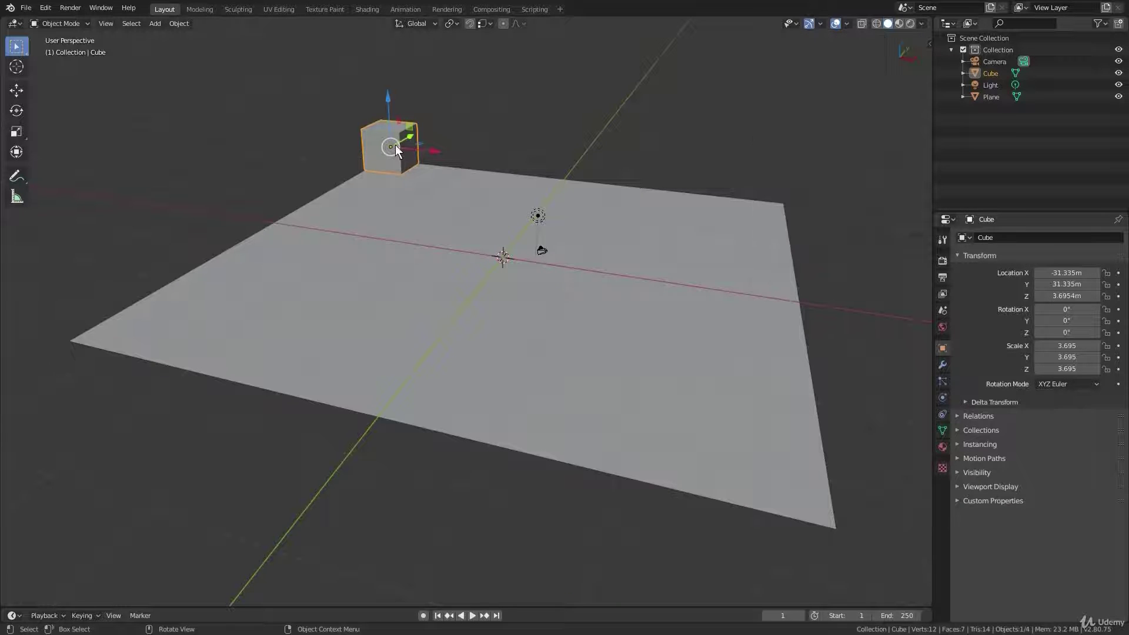
pyautogui.click(454, 24)
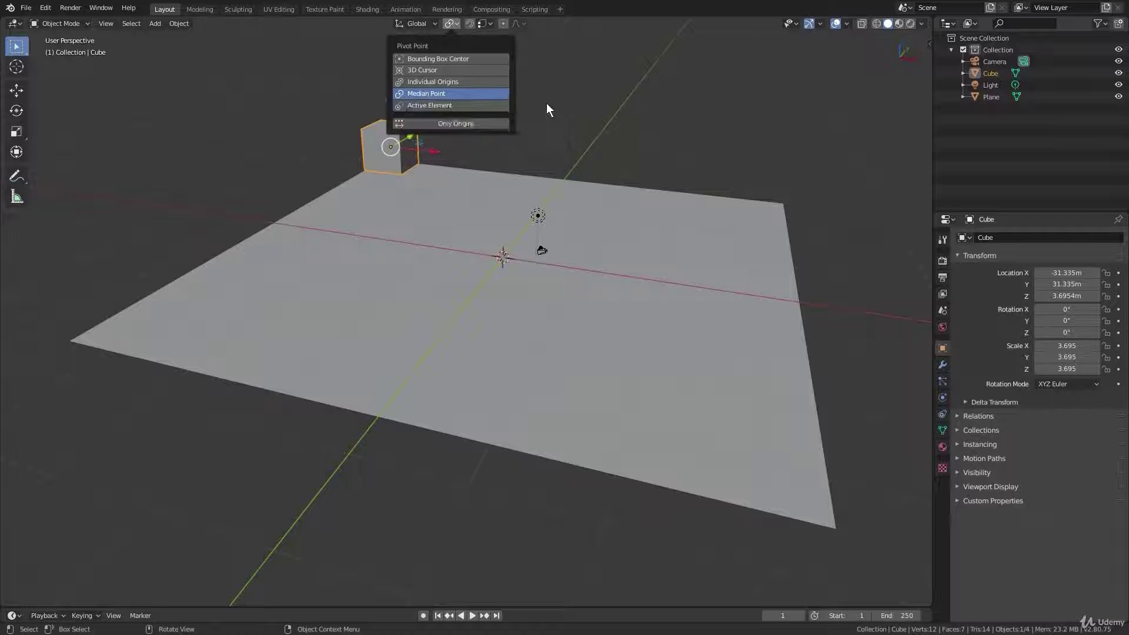
pyautogui.click(423, 93)
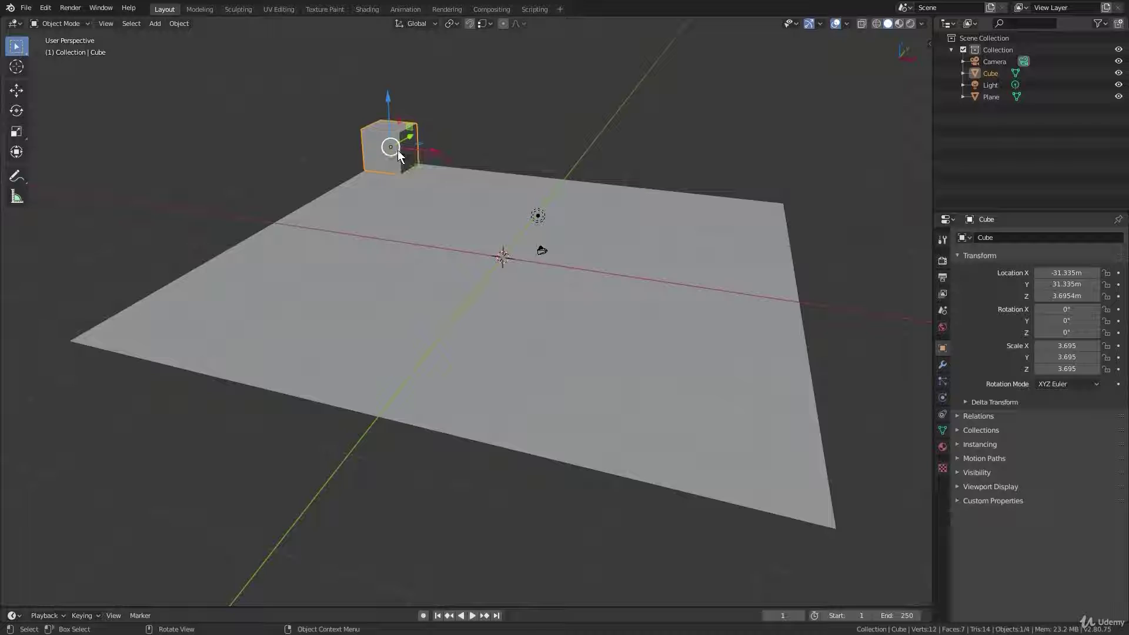
# Step: Snap the cube's center to each of the plane's four corners in turn, ending at the negative X, positive Y corner
pyautogui.press('g')
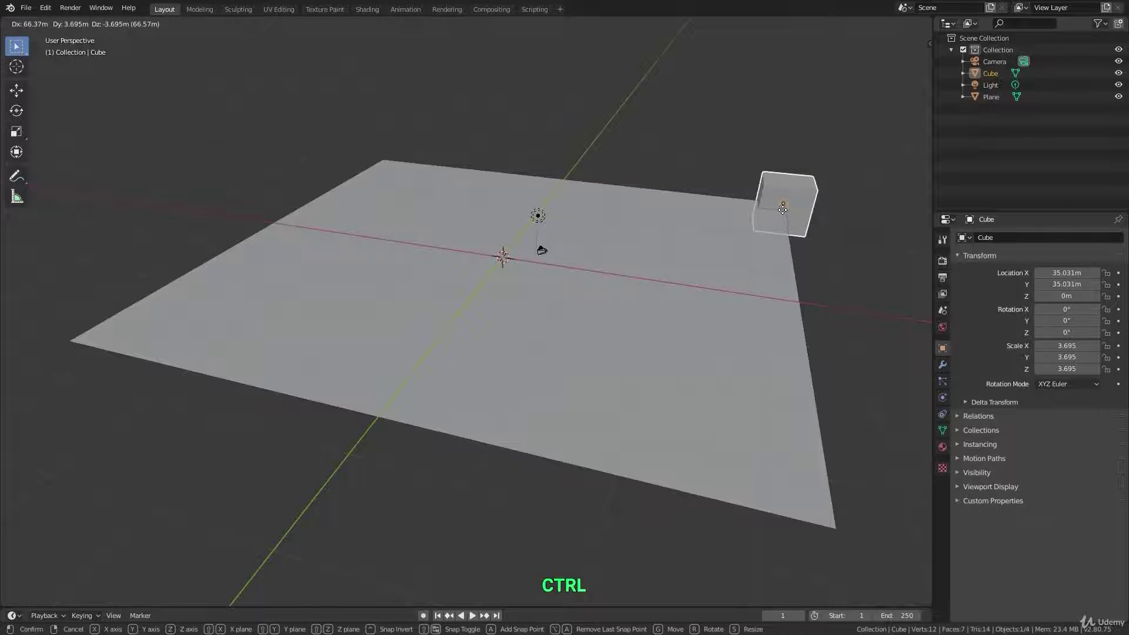
pyautogui.keyDown('ctrl'); pyautogui.click(782, 210); pyautogui.keyUp('ctrl')
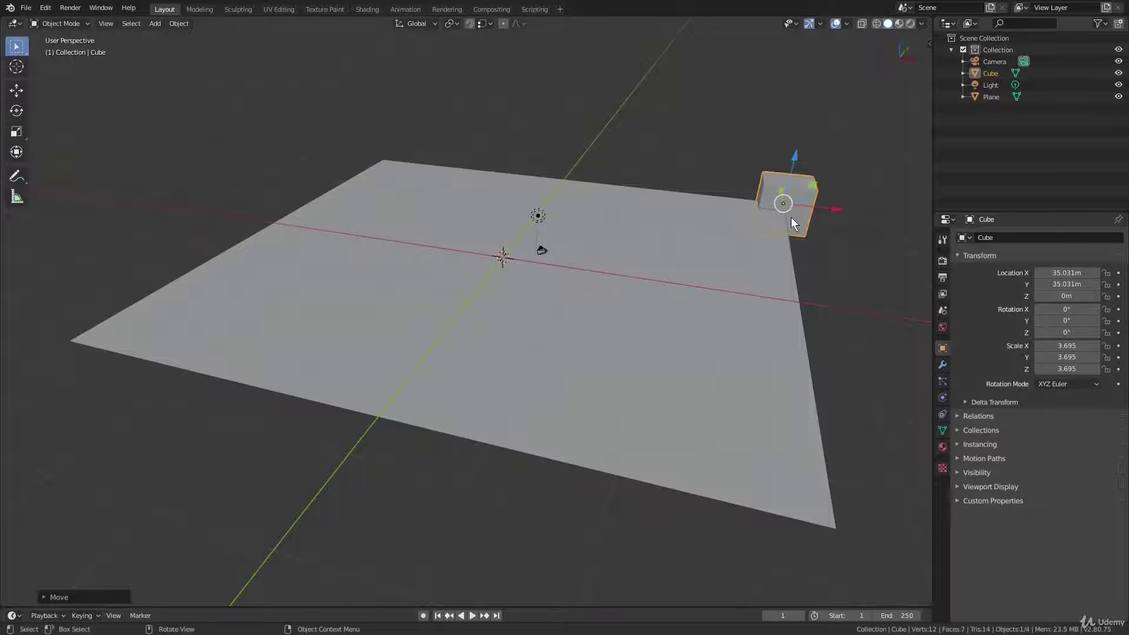
pyautogui.press('g')
pyautogui.keyDown('ctrl'); pyautogui.click(835, 531); pyautogui.keyUp('ctrl')
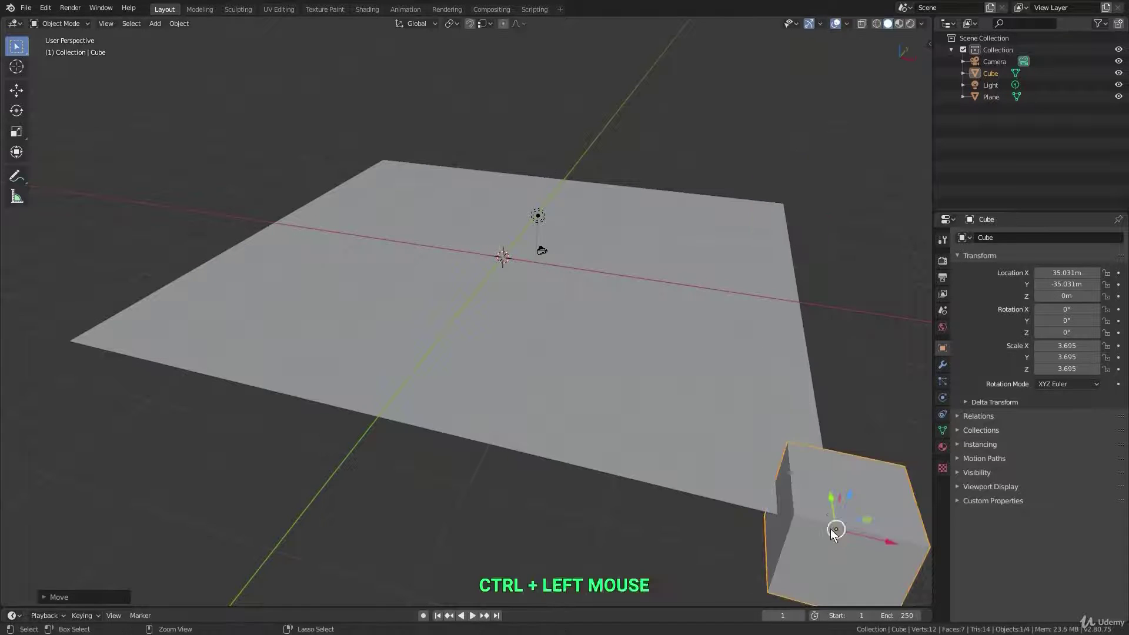
pyautogui.press('g')
pyautogui.press('g')
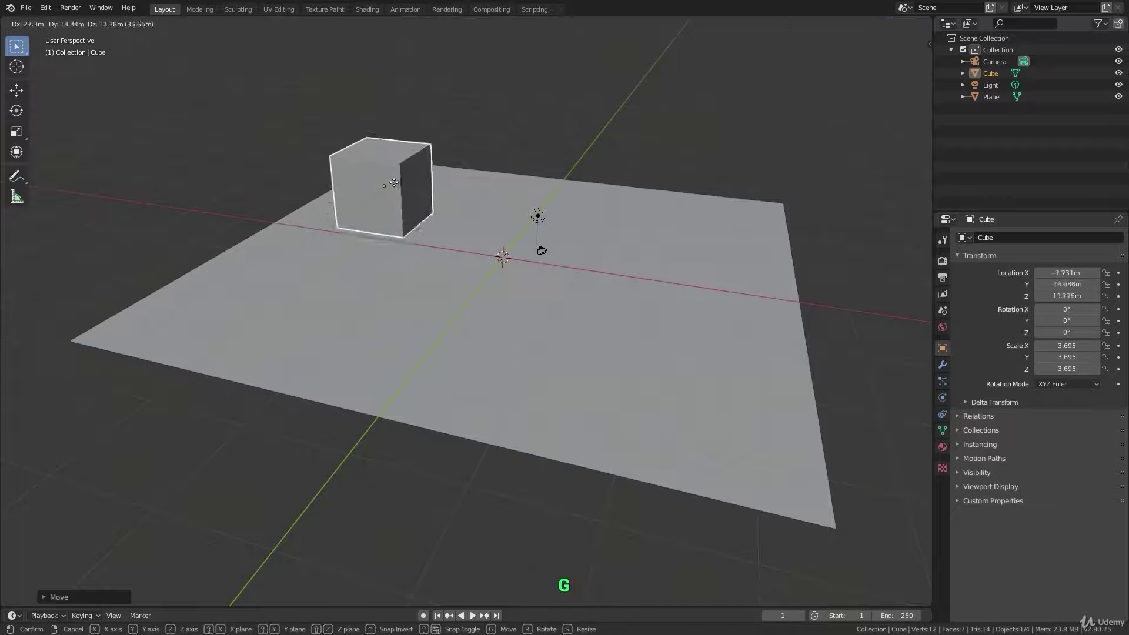
pyautogui.keyDown('ctrl'); pyautogui.click(381, 165); pyautogui.keyUp('ctrl')
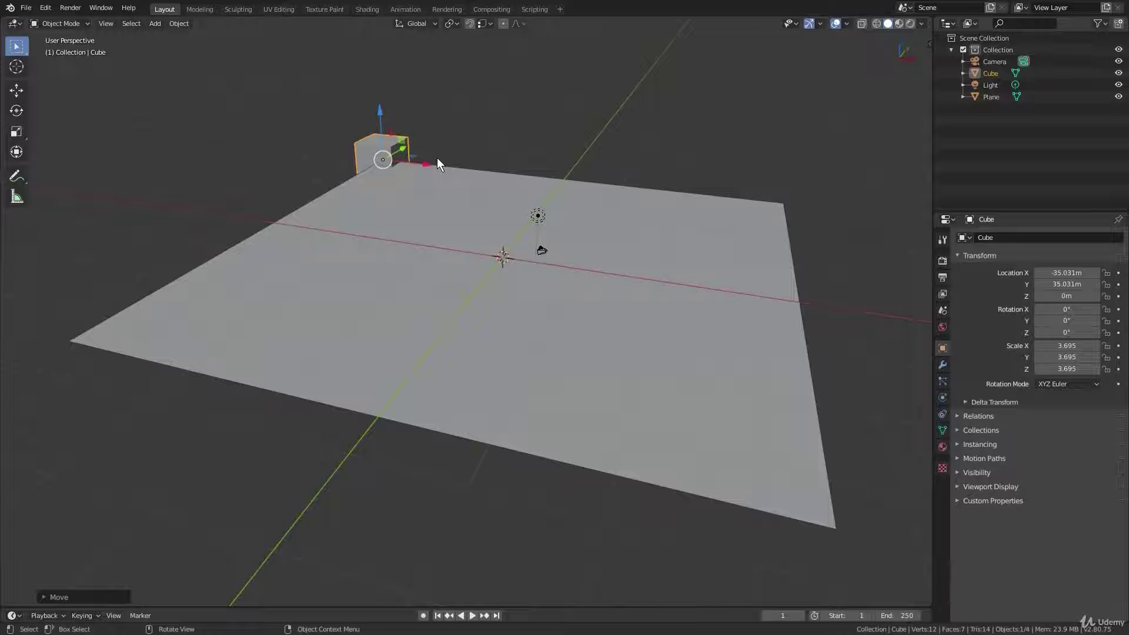
# Step: Duplicate the cube twice, placing the copies in a row beyond the plane's far edge
pyautogui.hotkey('shift', 'd')
pyautogui.click(441, 141)
pyautogui.hotkey('shift', 'd')
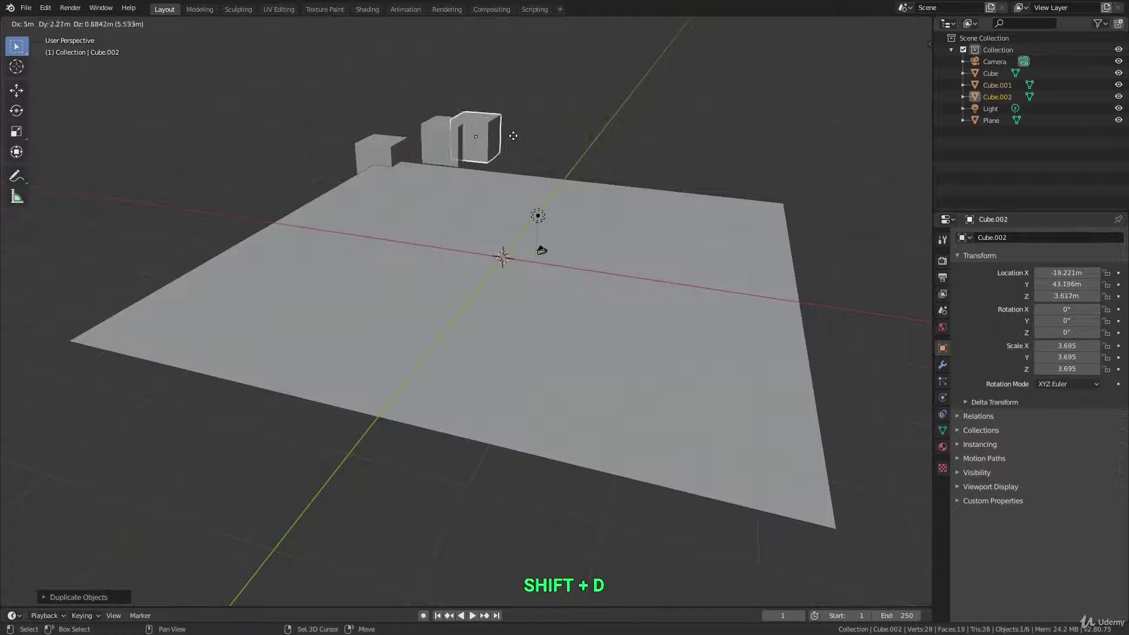
pyautogui.click(560, 137)
# Step: Set the pivot point to Active Element and select all three cubes, with the farthest copy active
pyautogui.click(452, 24)
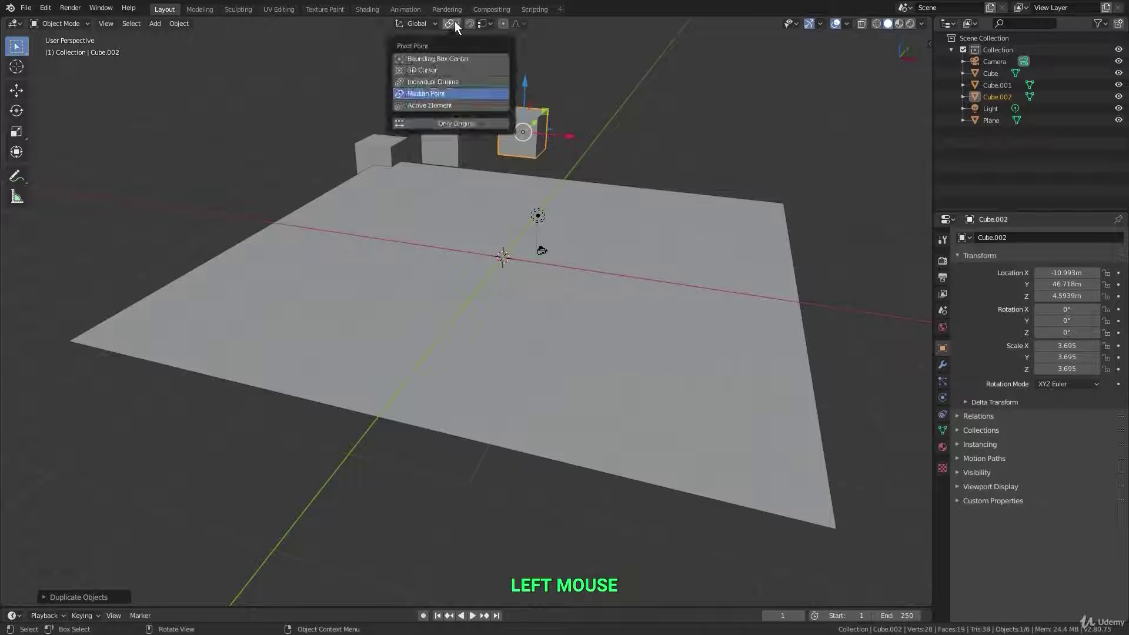
pyautogui.click(446, 104)
pyautogui.keyDown('shift'); pyautogui.click(376, 143); pyautogui.keyUp('shift')
pyautogui.keyDown('shift'); pyautogui.click(438, 137); pyautogui.keyUp('shift')
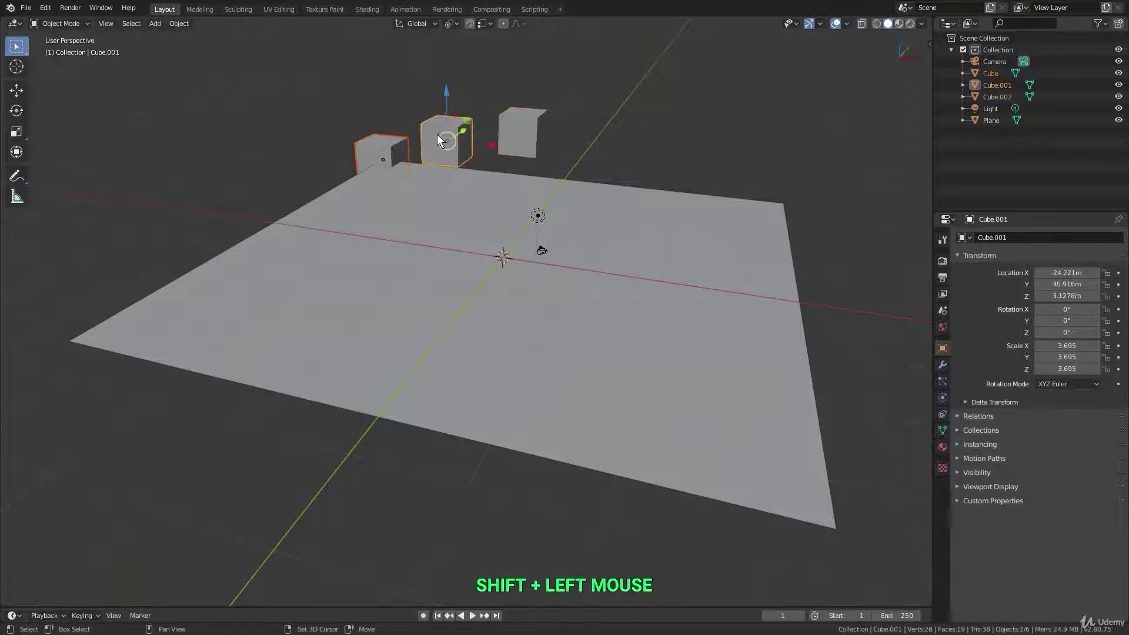
pyautogui.keyDown('shift'); pyautogui.click(515, 127); pyautogui.keyUp('shift')
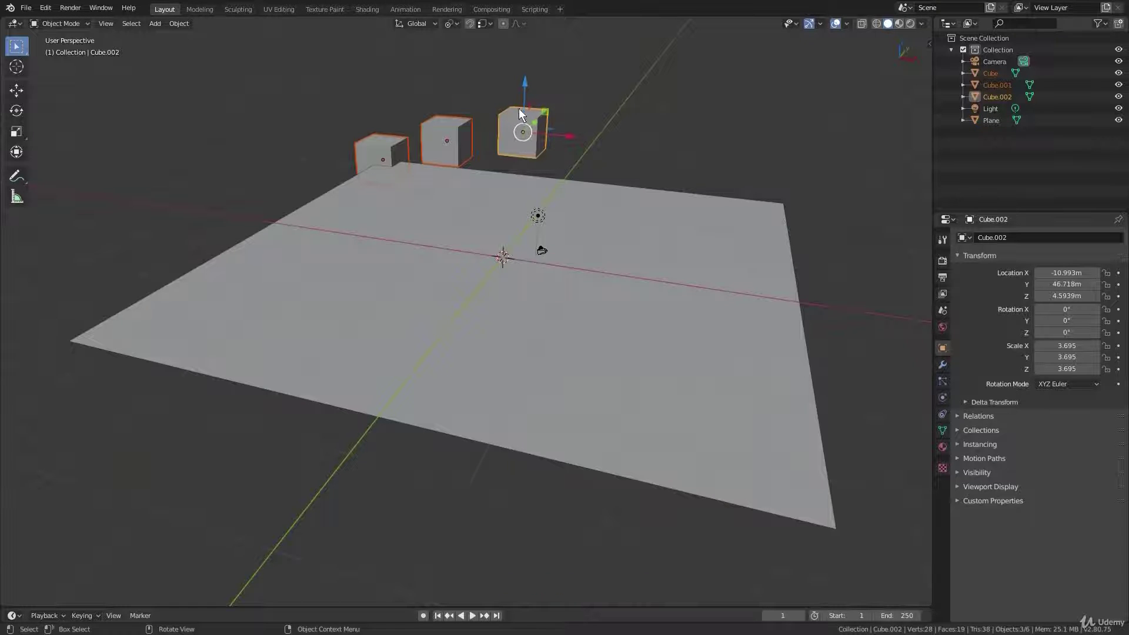
pyautogui.click(453, 23)
pyautogui.click(439, 107)
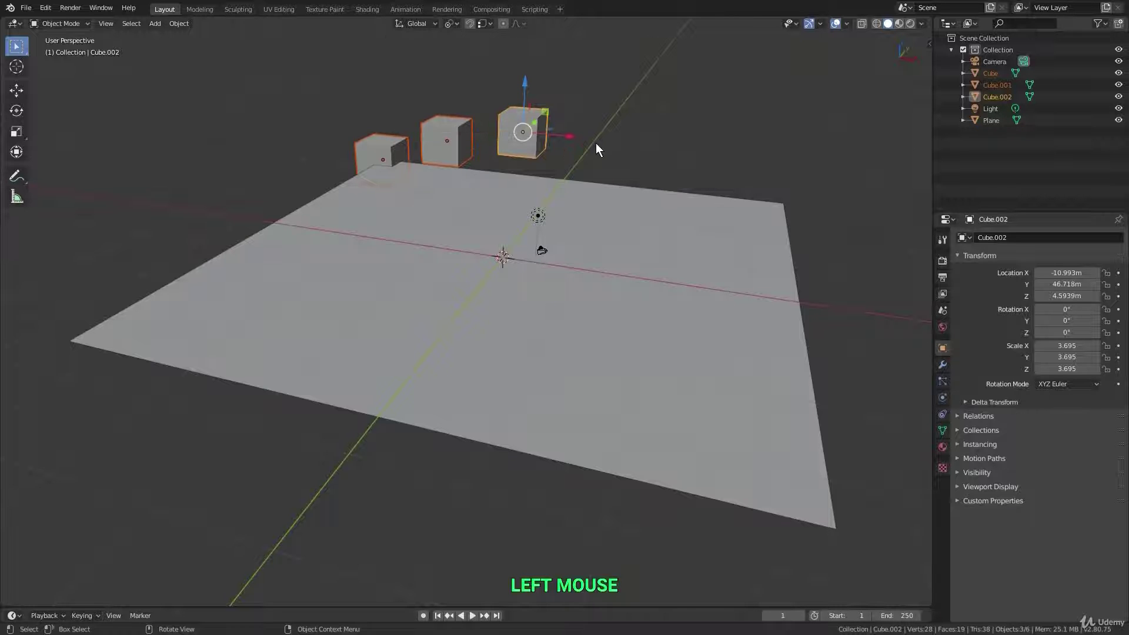
# Step: Snap the three cubes by the active cube's center to each plane corner, ending at the positive X, negative Y corner
pyautogui.press('g')
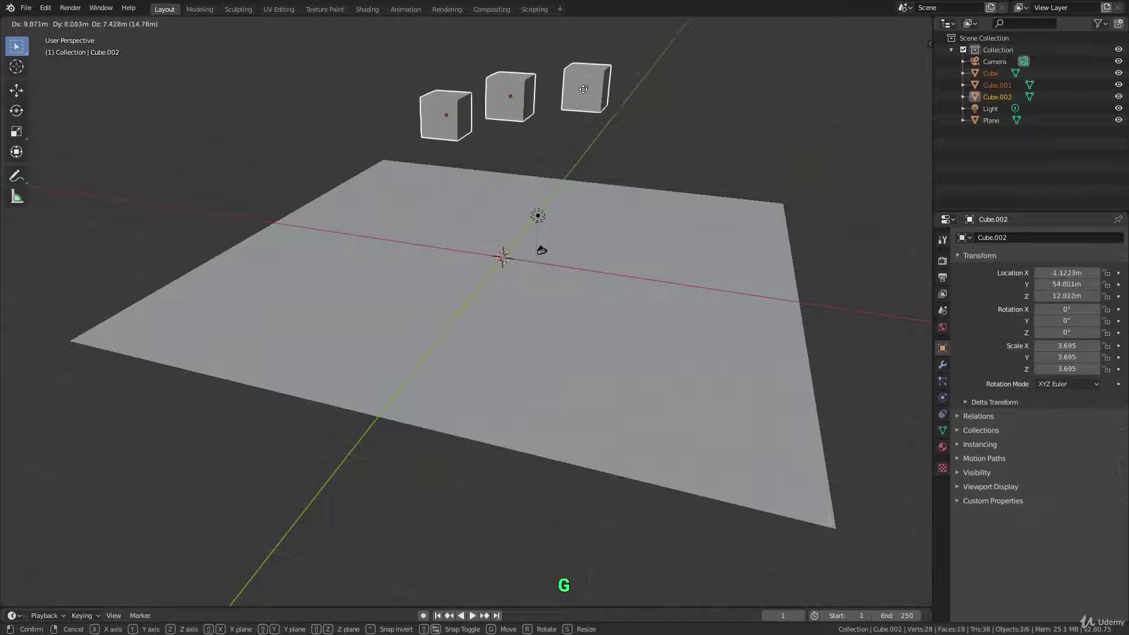
pyautogui.press('ctrl')
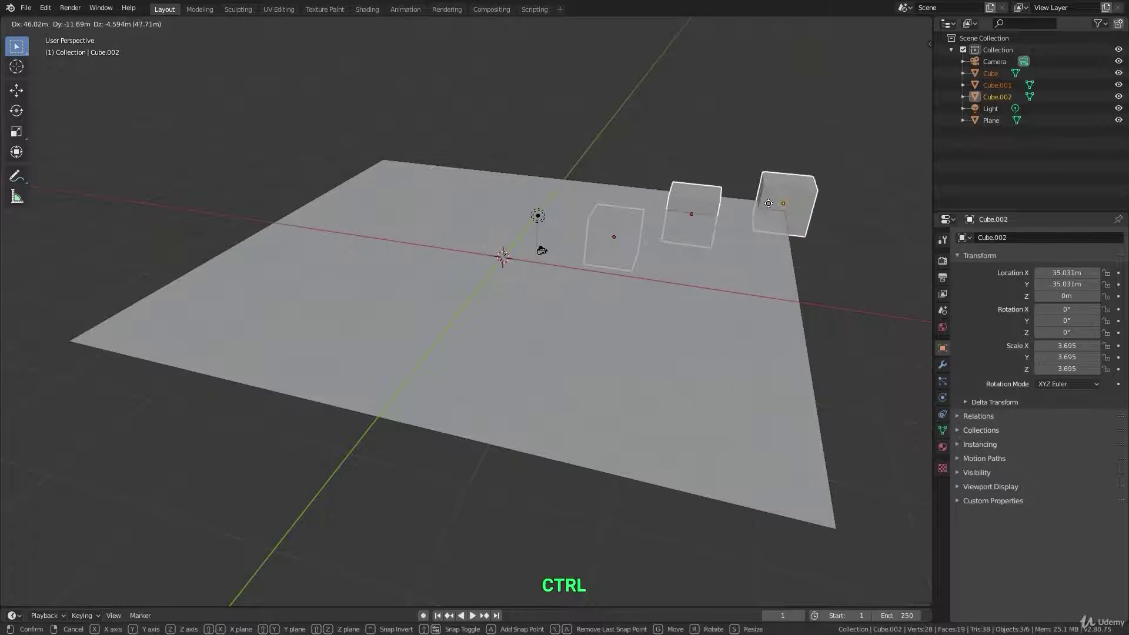
pyautogui.keyDown('ctrl'); pyautogui.click(769, 204); pyautogui.keyUp('ctrl')
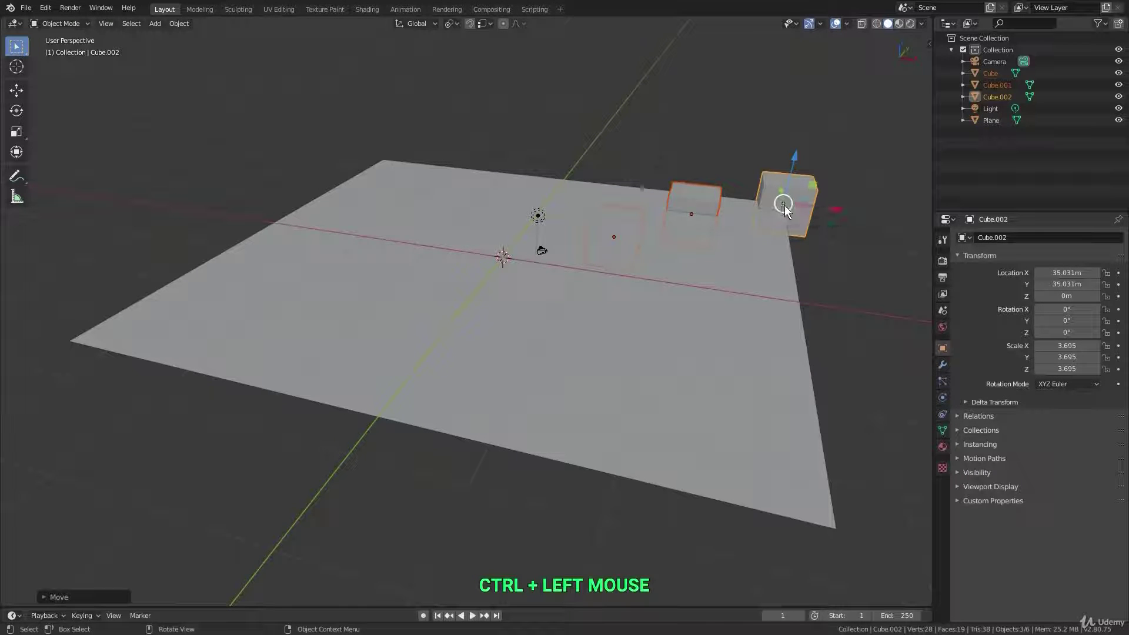
pyautogui.press('g')
pyautogui.press('ctrl')
pyautogui.press('g')
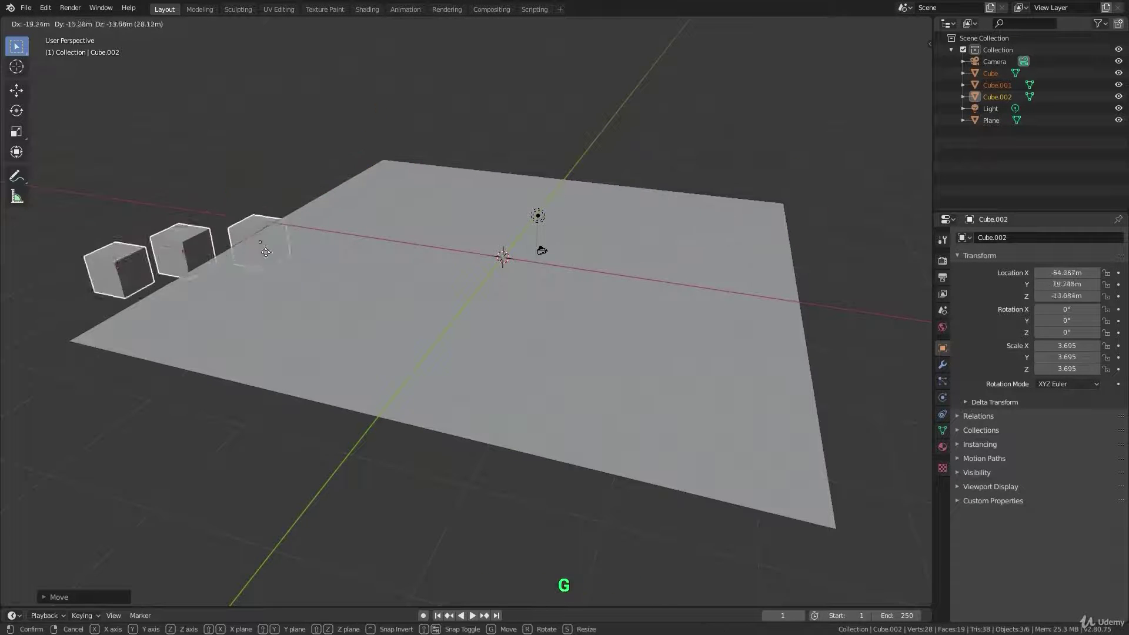
pyautogui.press('ctrl')
pyautogui.keyDown('ctrl'); pyautogui.click(89, 341); pyautogui.keyUp('ctrl')
pyautogui.press('g')
pyautogui.press('ctrl')
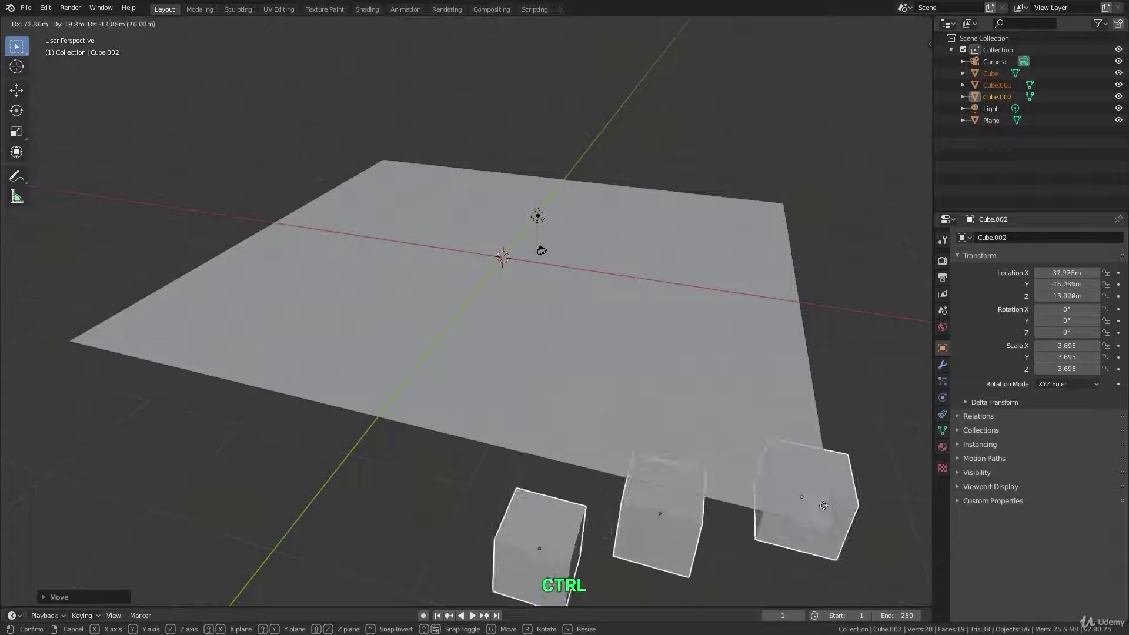
pyautogui.keyDown('ctrl'); pyautogui.click(832, 525); pyautogui.keyUp('ctrl')
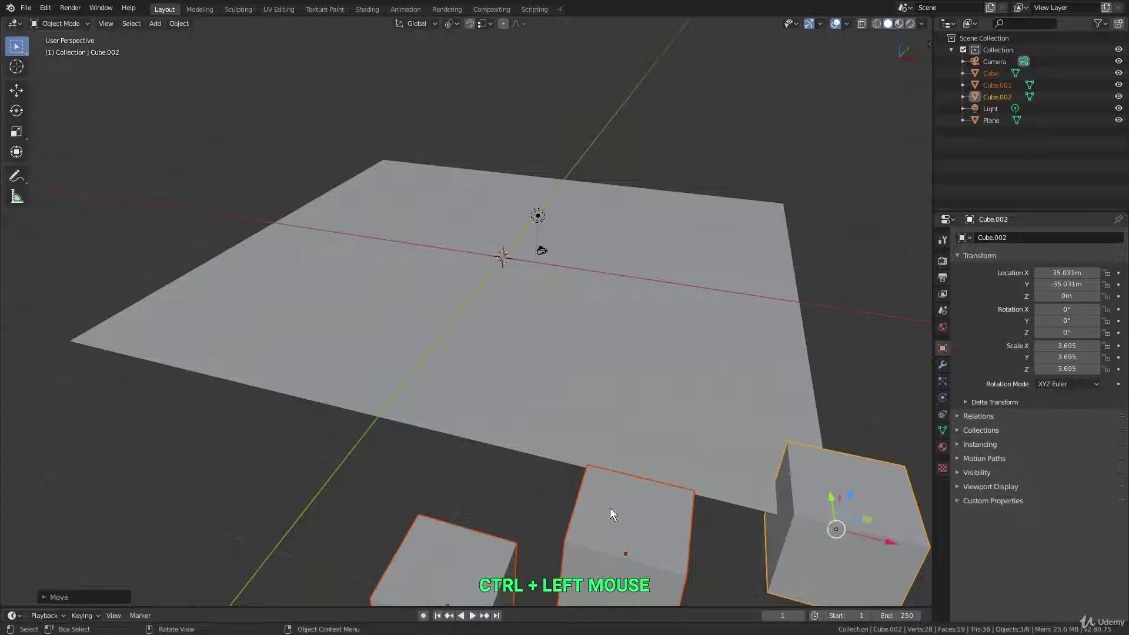
# Step: Make the middle cube active and snap the group by its center to each plane corner, ending at the negative X, negative Y corner
pyautogui.keyDown('shift'); pyautogui.click(602, 520); pyautogui.keyUp('shift')
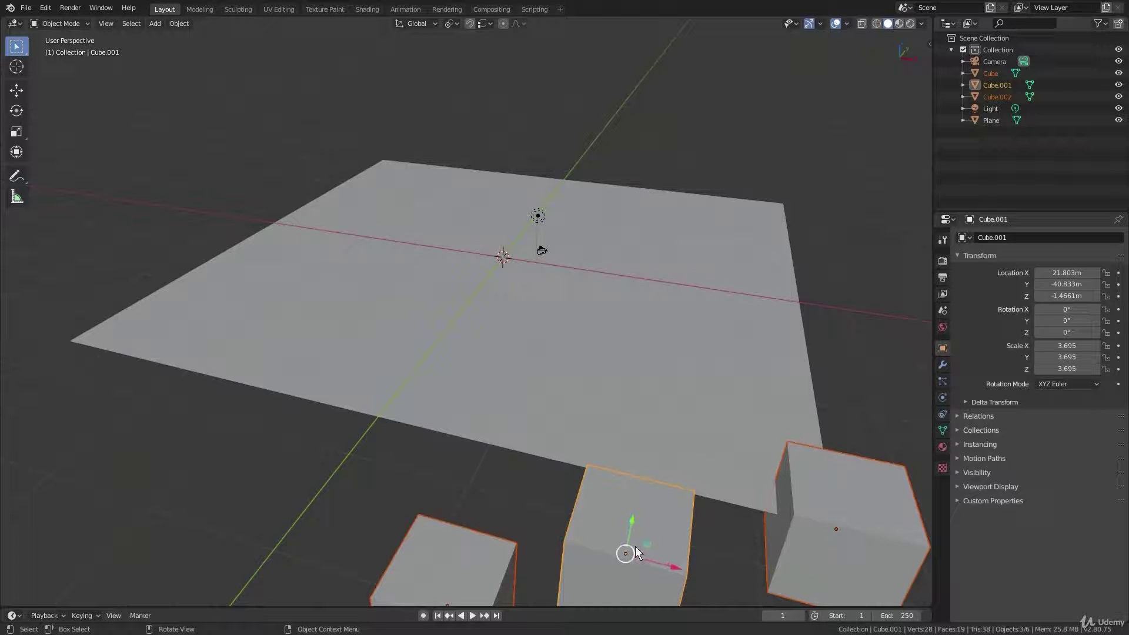
pyautogui.press('g')
pyautogui.press('ctrl')
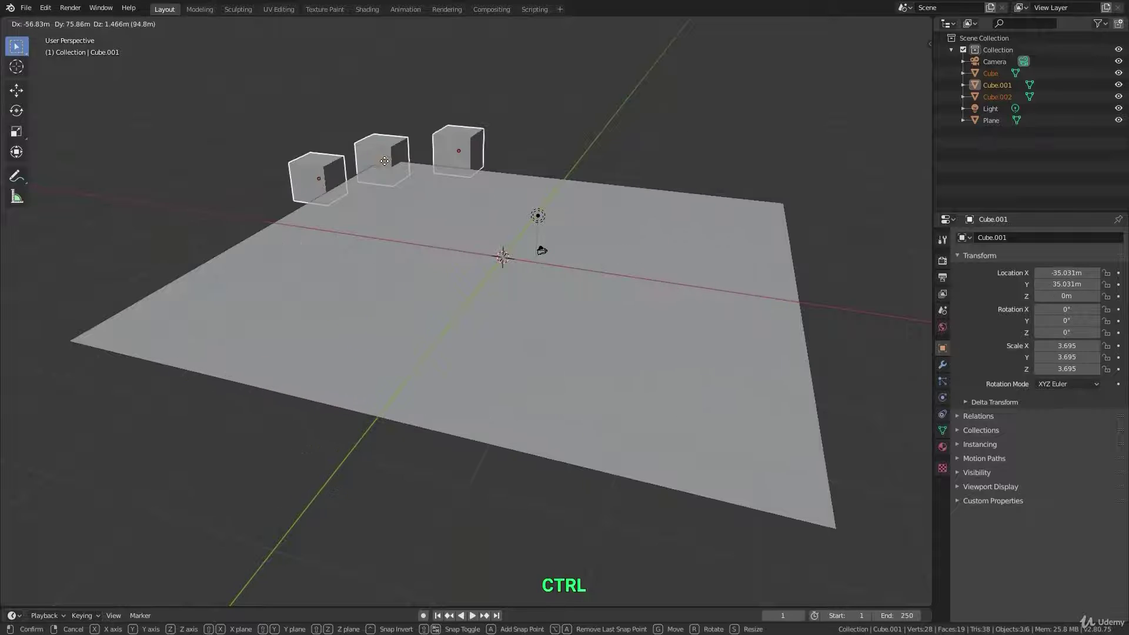
pyautogui.keyDown('ctrl'); pyautogui.click(385, 161); pyautogui.keyUp('ctrl')
pyautogui.press('g')
pyautogui.press('ctrl')
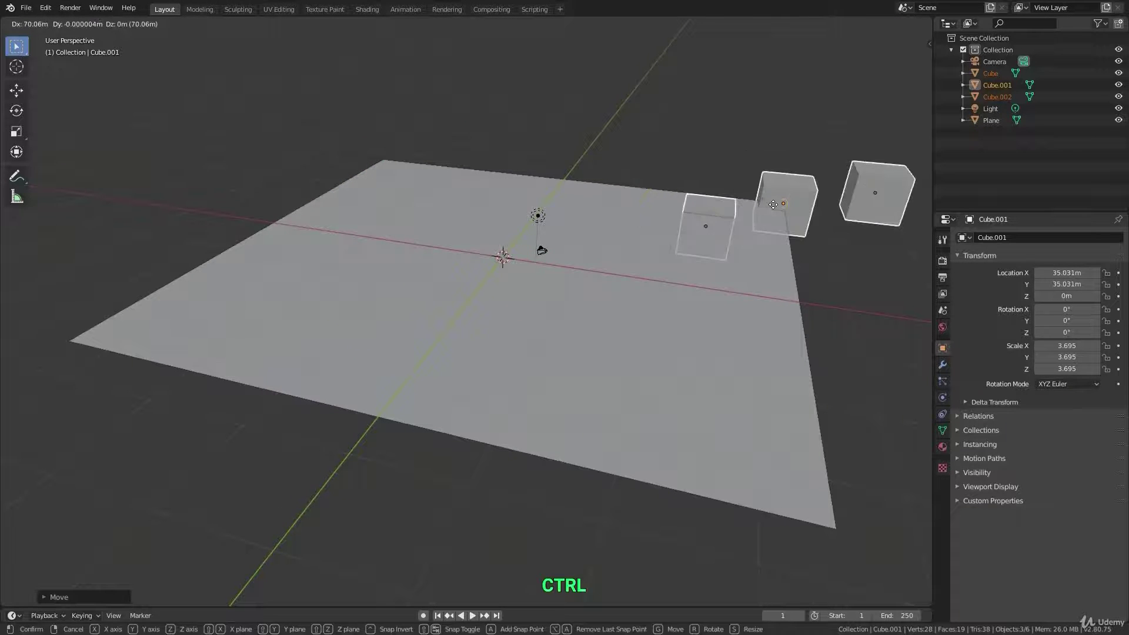
pyautogui.keyDown('ctrl'); pyautogui.click(776, 203); pyautogui.keyUp('ctrl')
pyautogui.press('g')
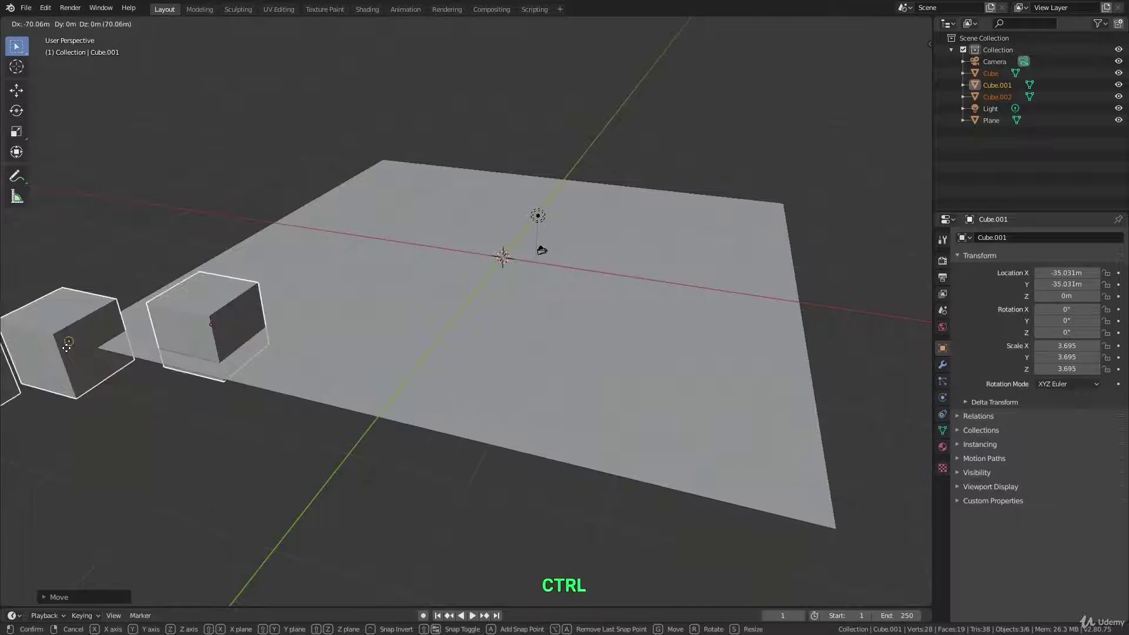
pyautogui.keyDown('ctrl'); pyautogui.click(67, 348); pyautogui.keyUp('ctrl')
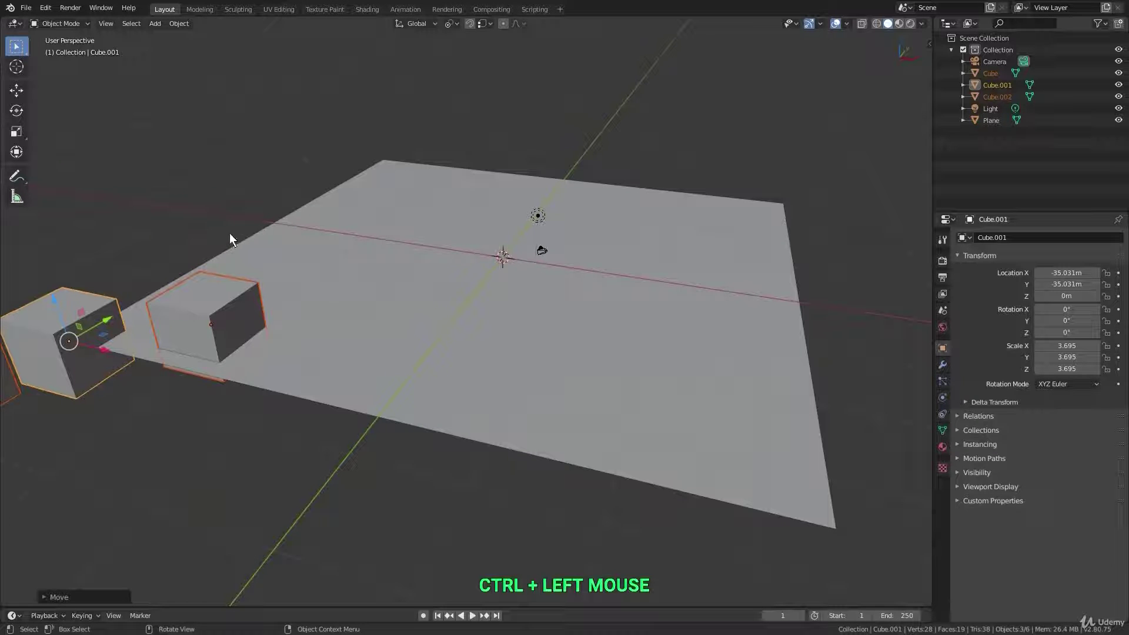
# Step: Set the pivot point to Median Point and the snap target to Median
pyautogui.click(451, 23)
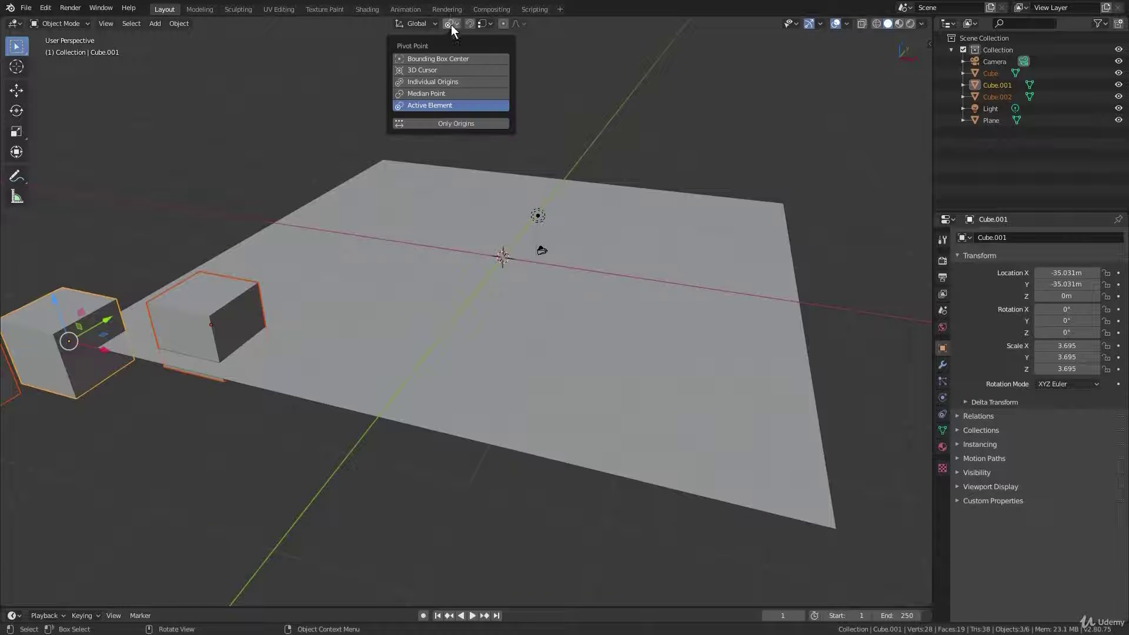
pyautogui.click(451, 90)
pyautogui.click(485, 26)
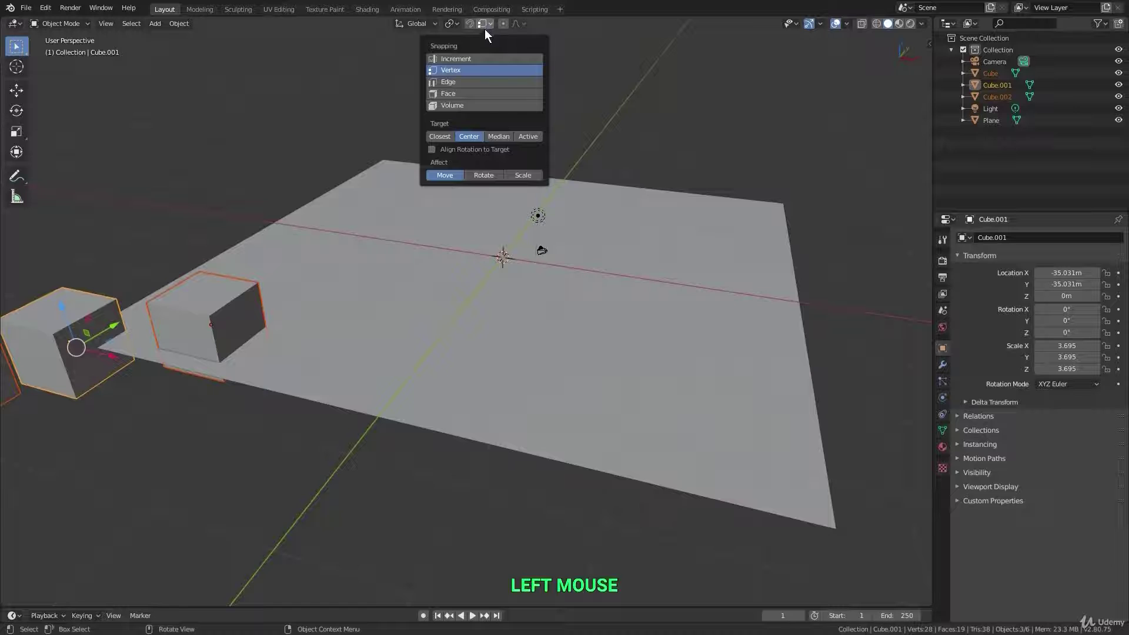
pyautogui.click(496, 136)
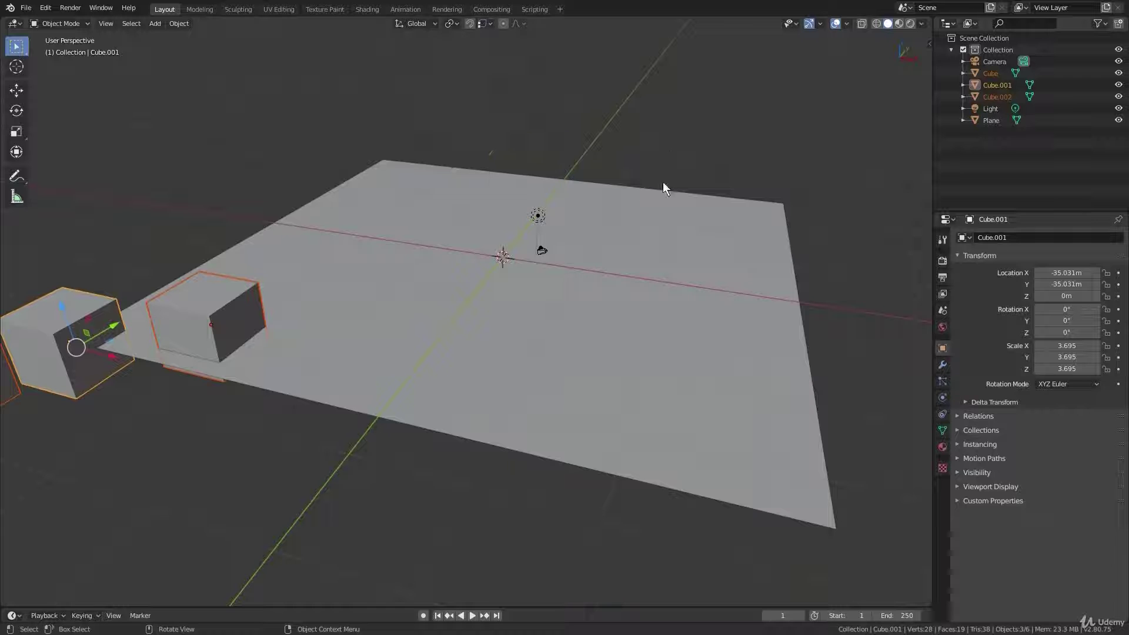
# Step: Snap the three cubes by their median to three plane corners, ending at the positive X, negative Y corner
pyautogui.scroll(-2, 468, 245)
pyautogui.keyDown('shift'); pyautogui.moveTo(403, 273); pyautogui.dragTo(251, 338, button='middle'); pyautogui.keyUp('shift')
pyautogui.scroll(1, 280, 336)
pyautogui.press('g')
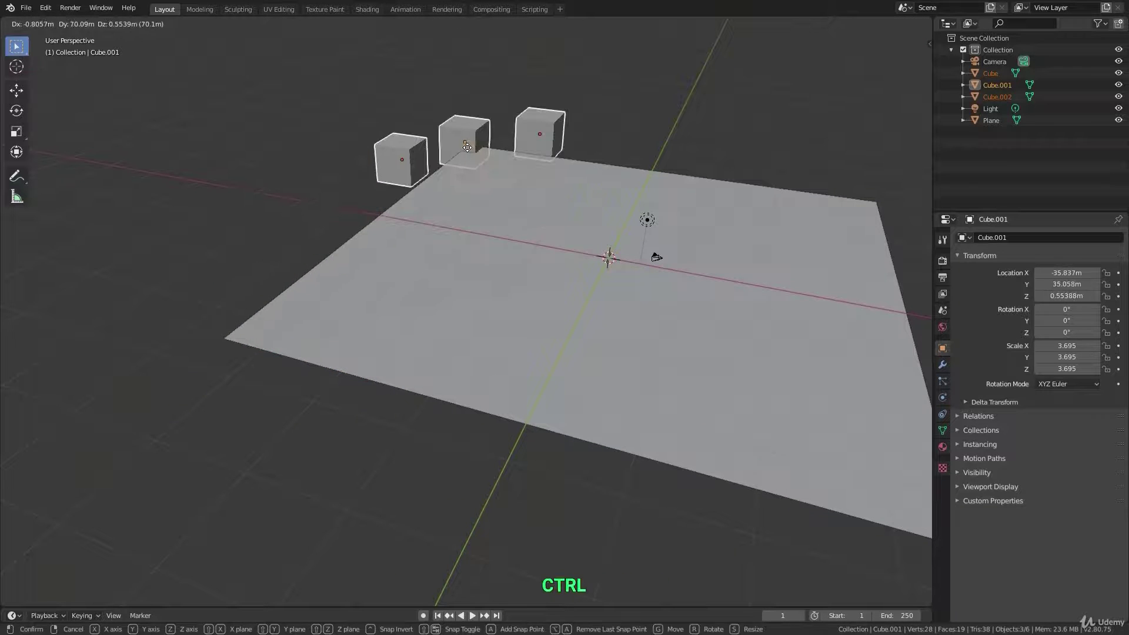
pyautogui.keyDown('ctrl'); pyautogui.click(467, 147); pyautogui.keyUp('ctrl')
pyautogui.keyDown('shift'); pyautogui.moveTo(508, 164); pyautogui.dragTo(330, 134, button='middle'); pyautogui.keyUp('shift')
pyautogui.press('g')
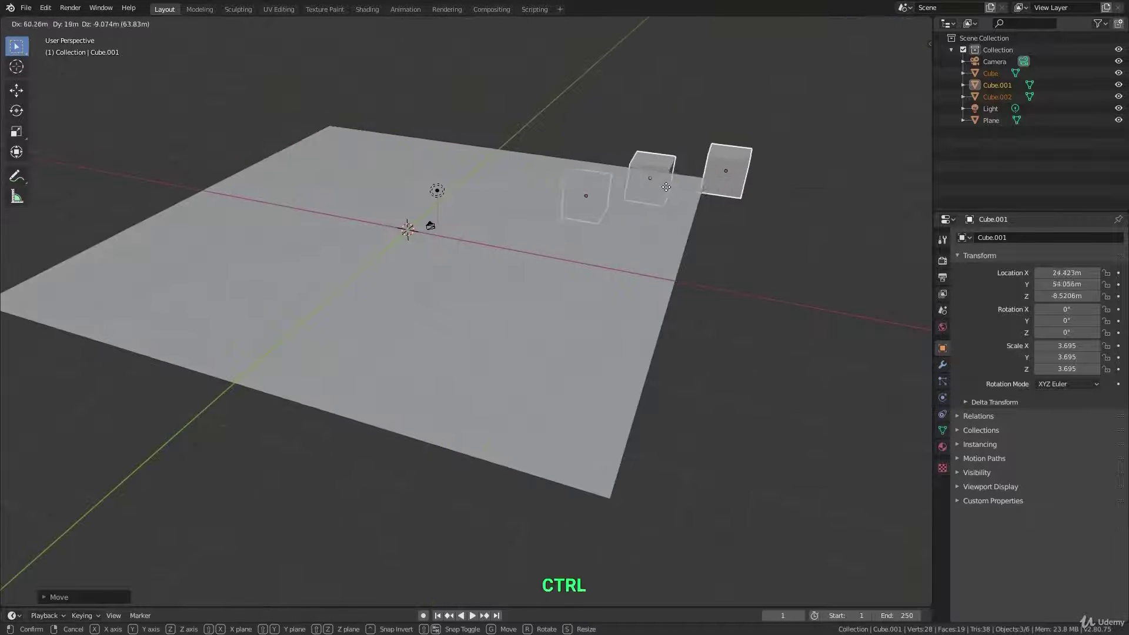
pyautogui.keyDown('ctrl'); pyautogui.click(704, 185); pyautogui.keyUp('ctrl')
pyautogui.press('g')
pyautogui.keyDown('ctrl'); pyautogui.click(600, 491); pyautogui.keyUp('ctrl')
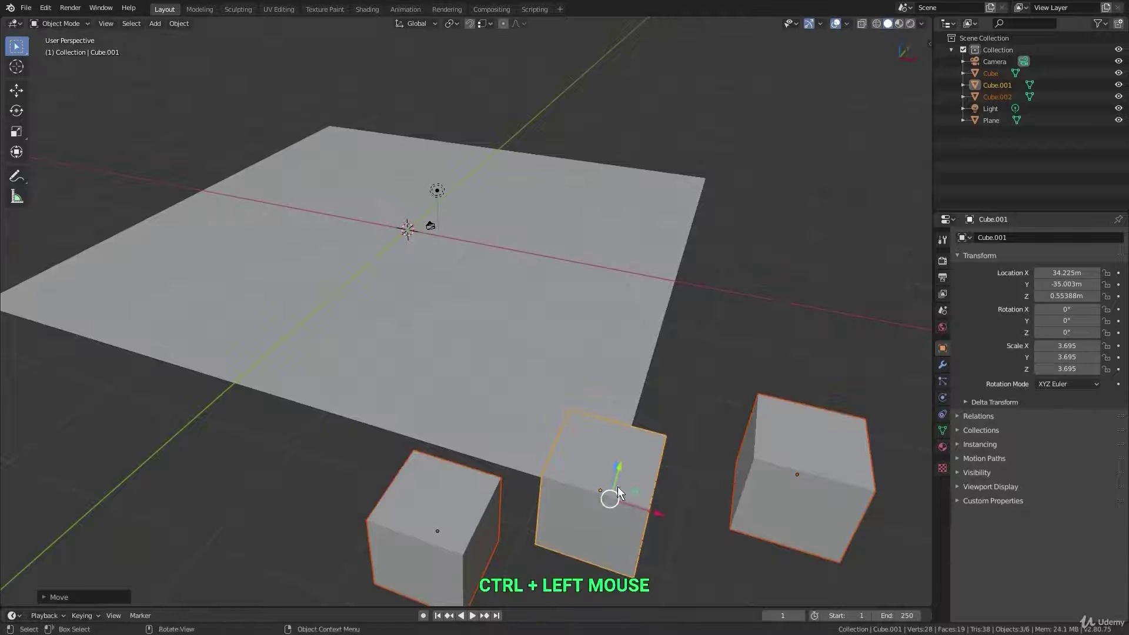
# Step: Select only the middle cube and the last copy, and snap their median to the plane's positive X, positive Y corner
pyautogui.click(601, 487)
pyautogui.keyDown('shift'); pyautogui.click(757, 415); pyautogui.keyUp('shift')
pyautogui.press('g')
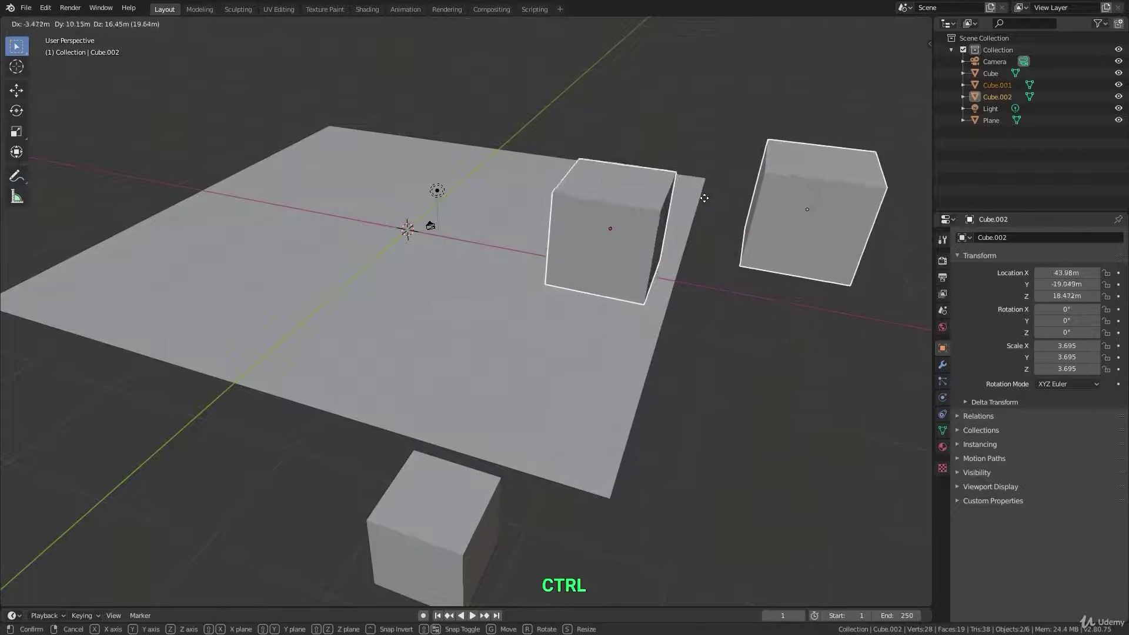
pyautogui.keyDown('ctrl'); pyautogui.click(706, 179); pyautogui.keyUp('ctrl')
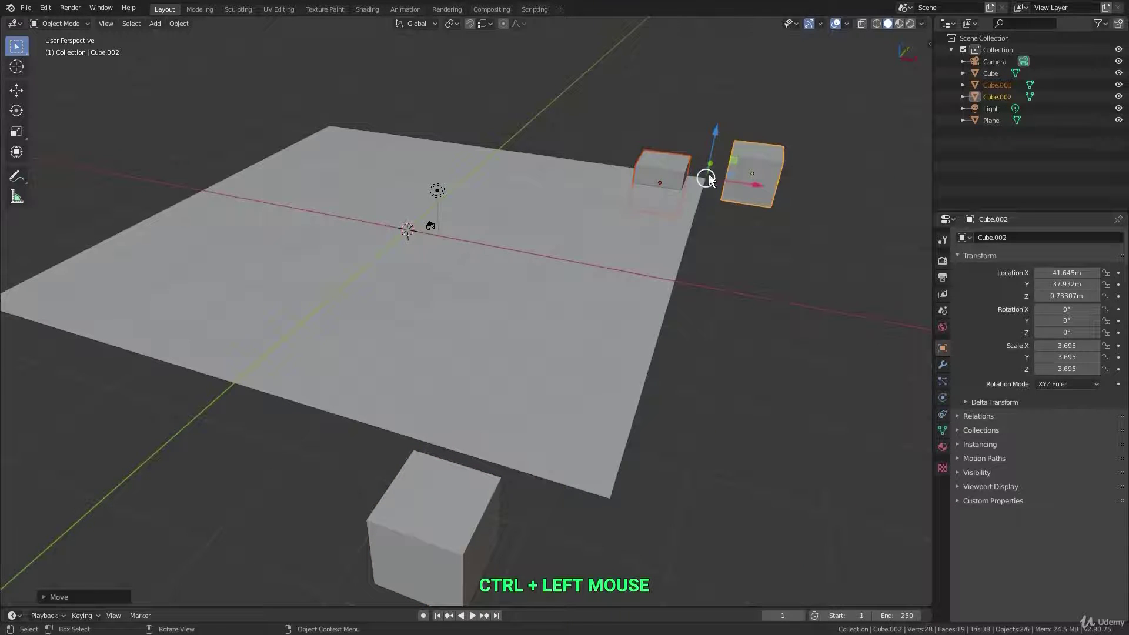
# Step: Snap the two selected cubes by their median to the plane's negative X, positive Y corner and its negative X, negative Y corner
pyautogui.press('g')
pyautogui.keyDown('ctrl'); pyautogui.click(349, 140); pyautogui.keyUp('ctrl')
pyautogui.scroll(-3, 350, 140)
pyautogui.press('g')
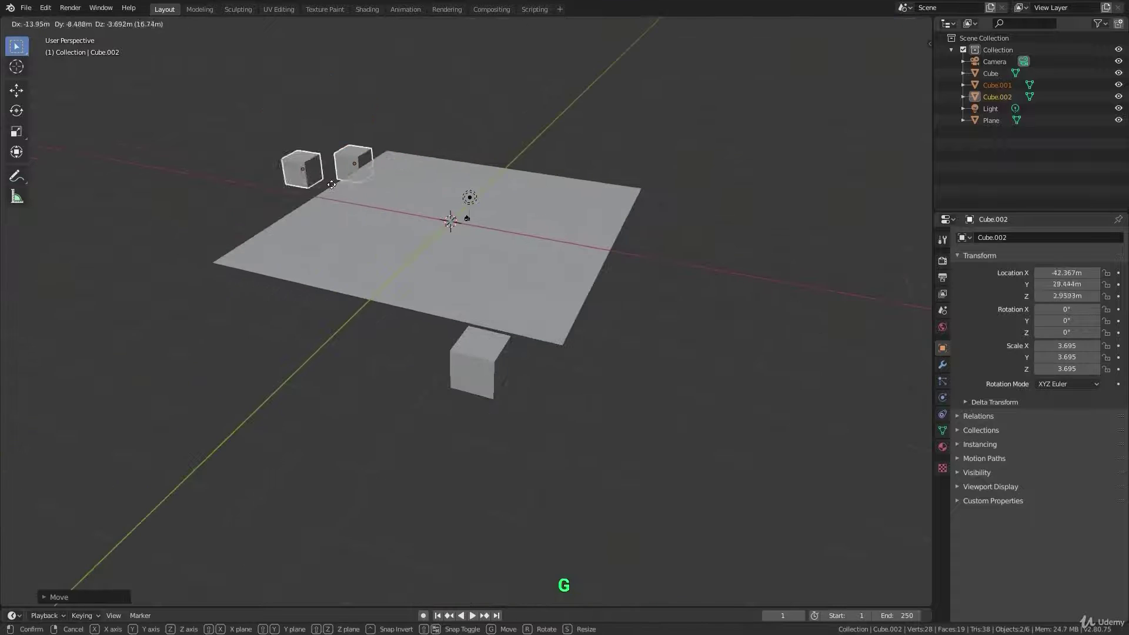
pyautogui.keyDown('ctrl'); pyautogui.click(247, 276); pyautogui.keyUp('ctrl')
pyautogui.scroll(3, 392, 326)
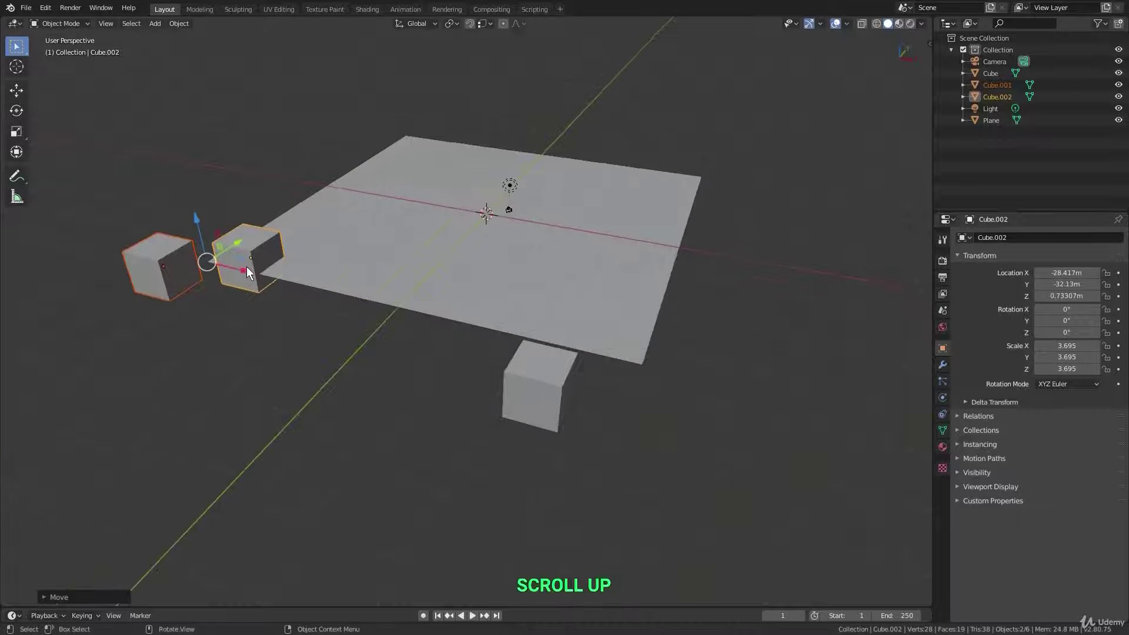
# Step: Set the snap target to Active and snap the pair to the plane's negative X, positive Y and positive X, positive Y corners
pyautogui.click(487, 24)
pyautogui.click(525, 139)
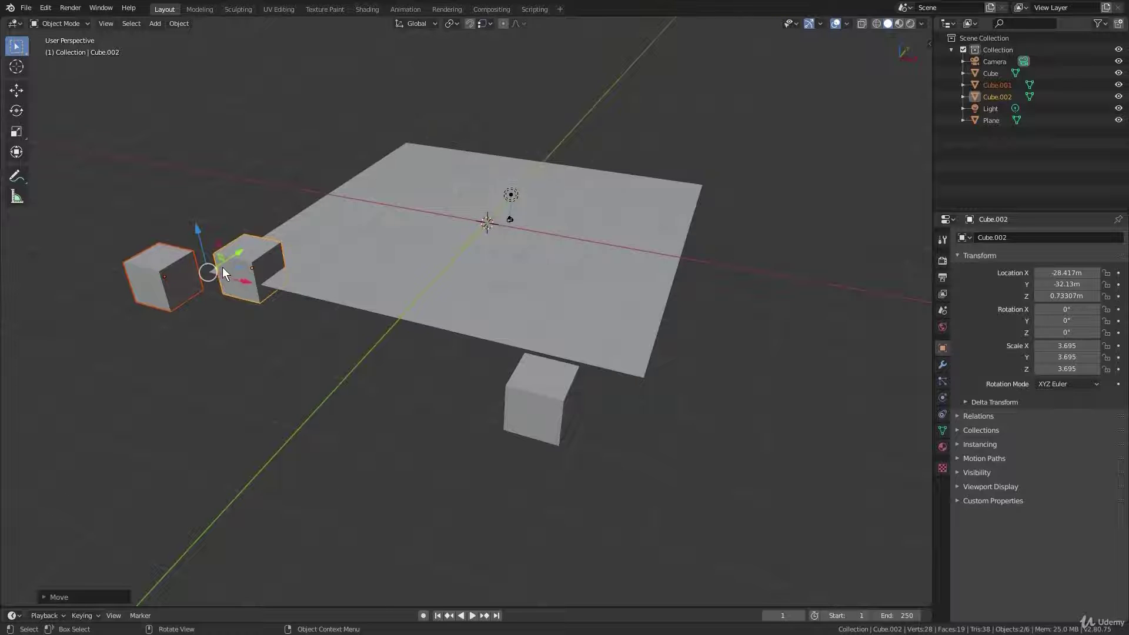
pyautogui.keyDown('shift'); pyautogui.moveTo(242, 260); pyautogui.dragTo(274, 282, button='middle'); pyautogui.keyUp('shift')
pyautogui.scroll(-2, 291, 275)
pyautogui.press('g')
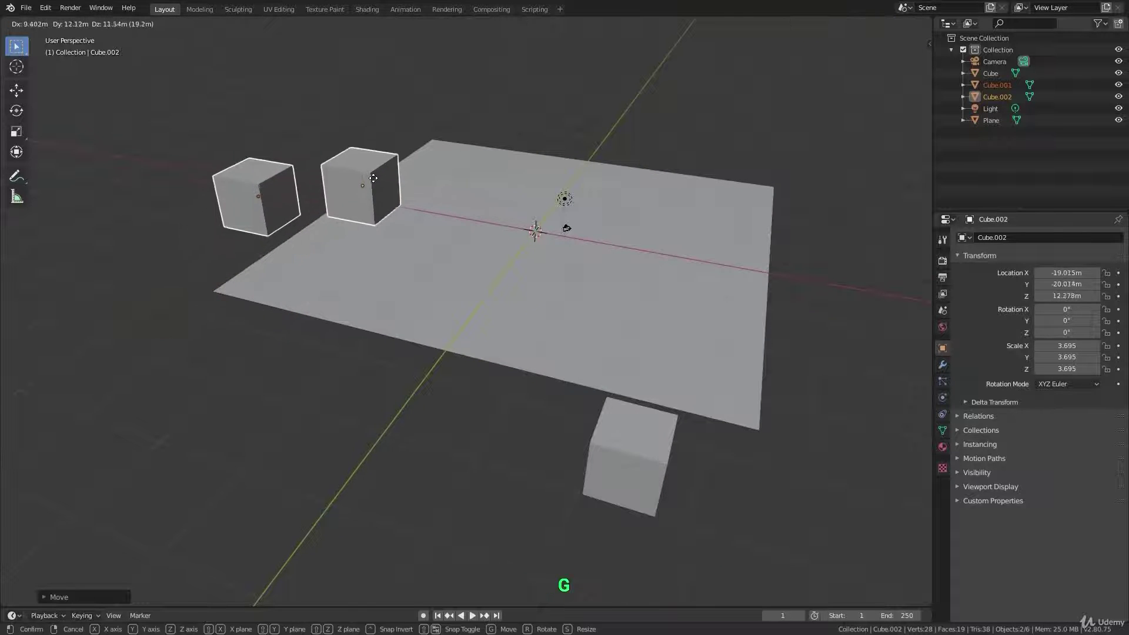
pyautogui.keyDown('ctrl'); pyautogui.click(437, 147); pyautogui.keyUp('ctrl')
pyautogui.press('g')
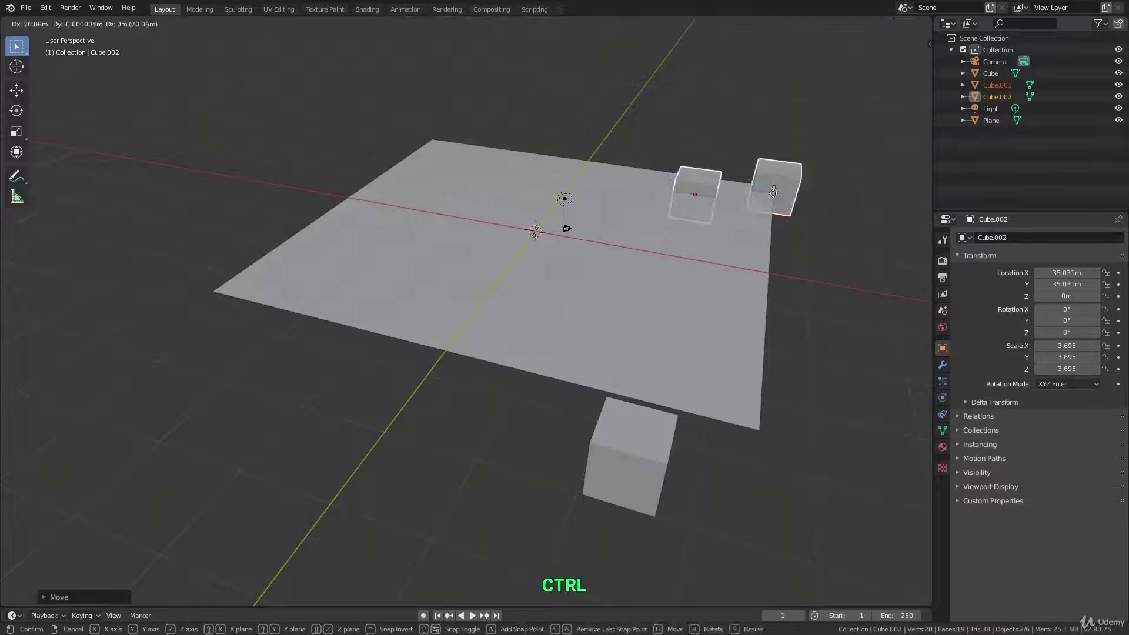
pyautogui.keyDown('ctrl'); pyautogui.click(773, 193); pyautogui.keyUp('ctrl')
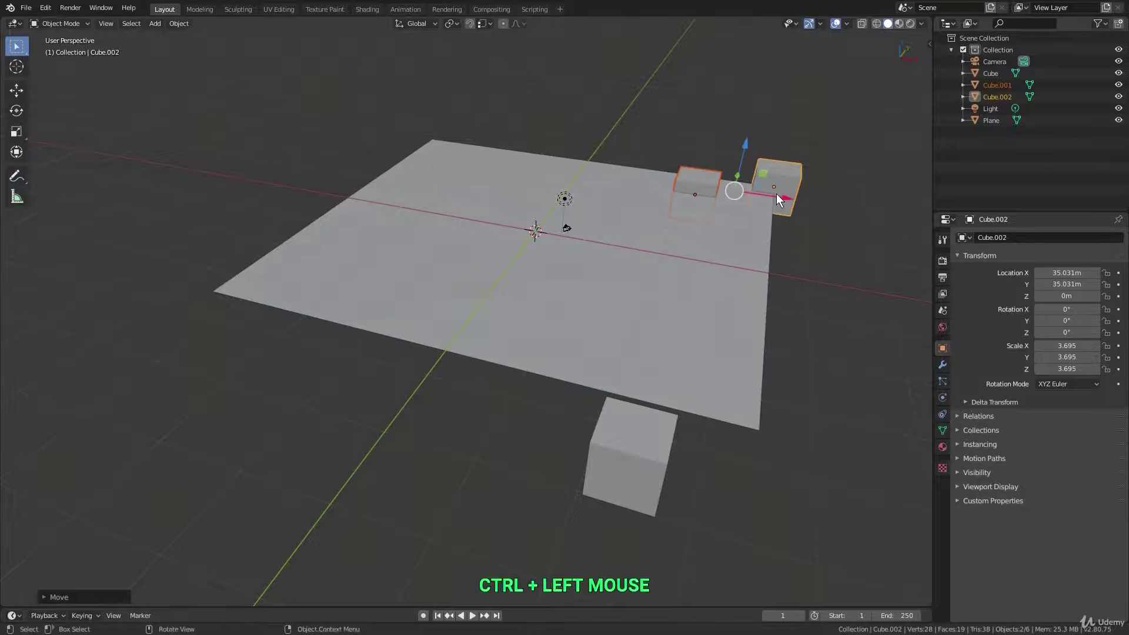
# Step: Make the other selected cube active and snap the pair to the positive X, negative Y and negative X, negative Y corners
pyautogui.keyDown('shift'); pyautogui.click(707, 168); pyautogui.keyUp('shift')
pyautogui.press('g')
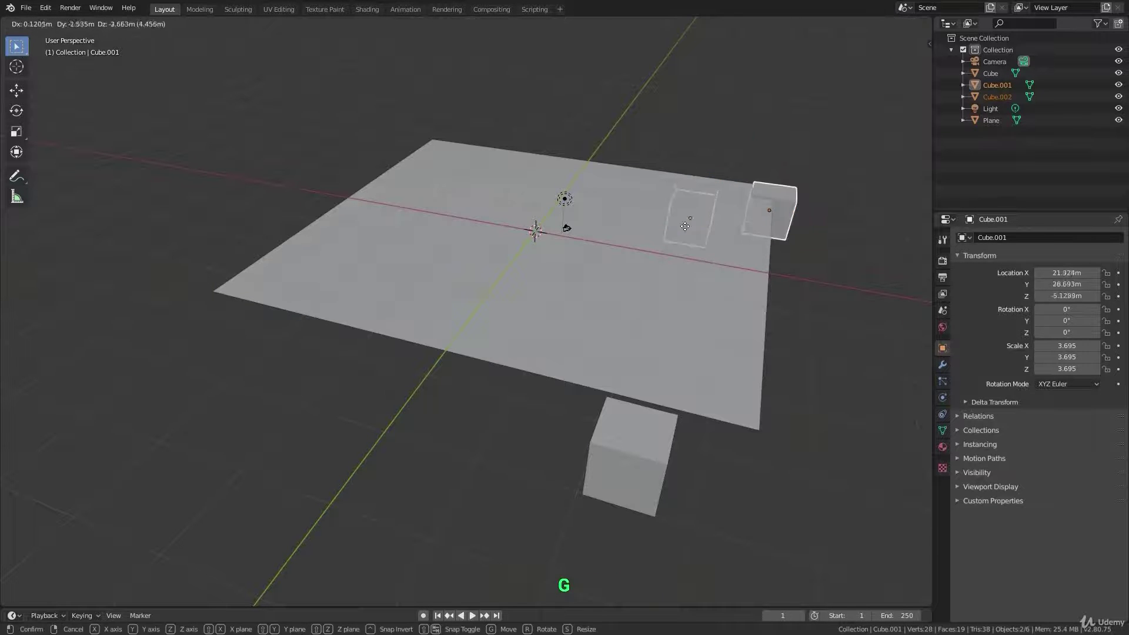
pyautogui.keyDown('ctrl'); pyautogui.click(754, 424); pyautogui.keyUp('ctrl')
pyautogui.press('g')
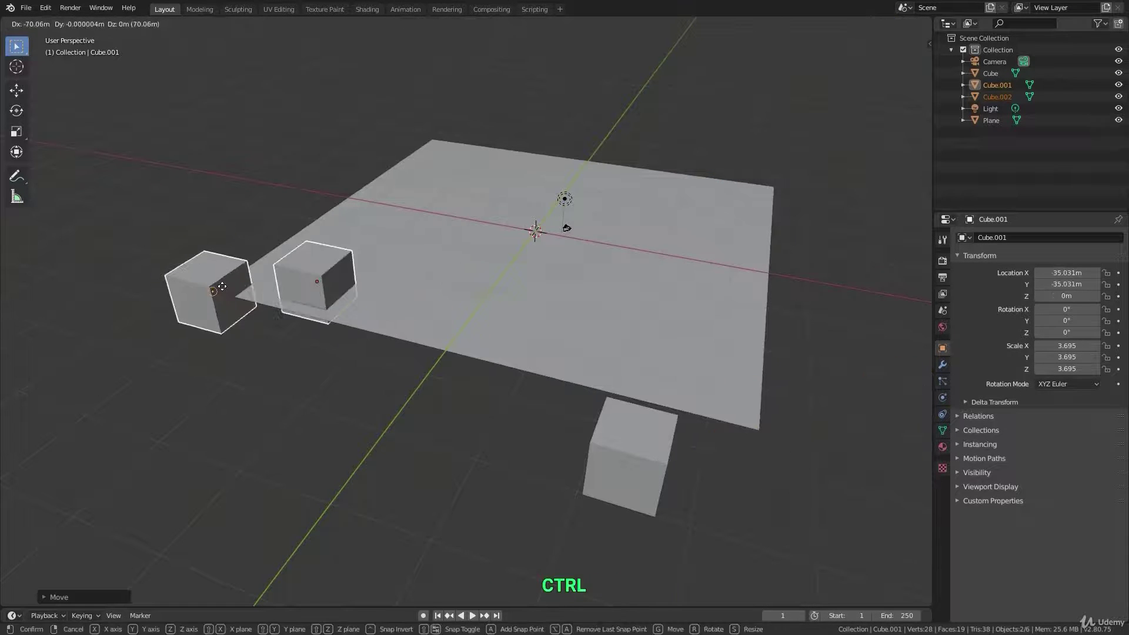
pyautogui.keyDown('ctrl'); pyautogui.click(222, 287); pyautogui.keyUp('ctrl')
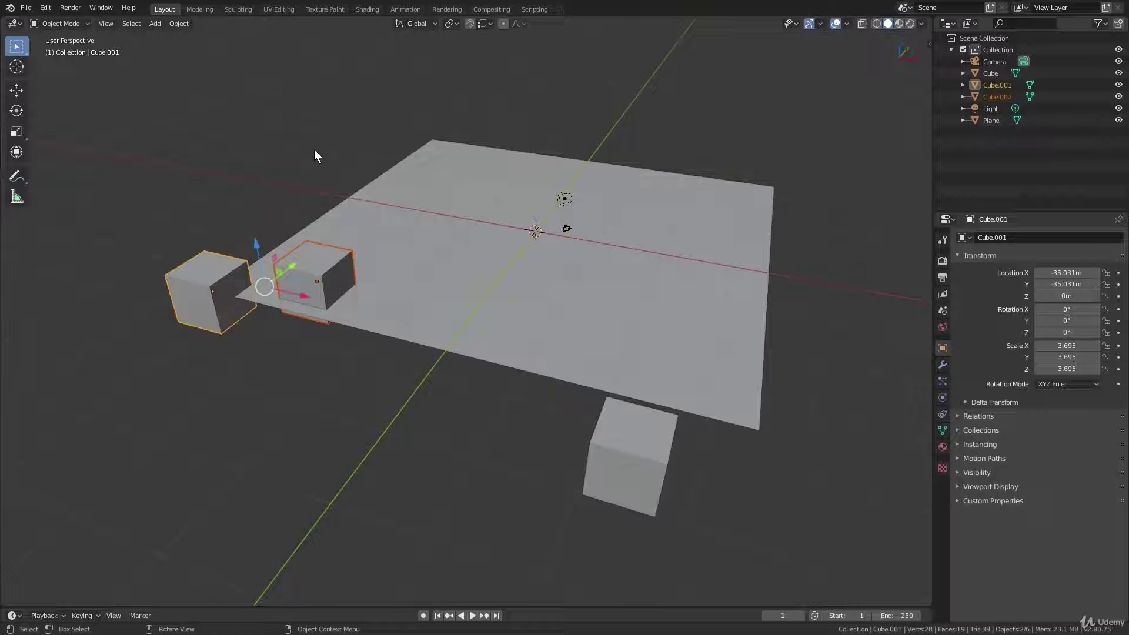
# Step: Set snapping to Edge, select only the cube beside the corner one, and try snapping it along the plane's edges
pyautogui.click(491, 23)
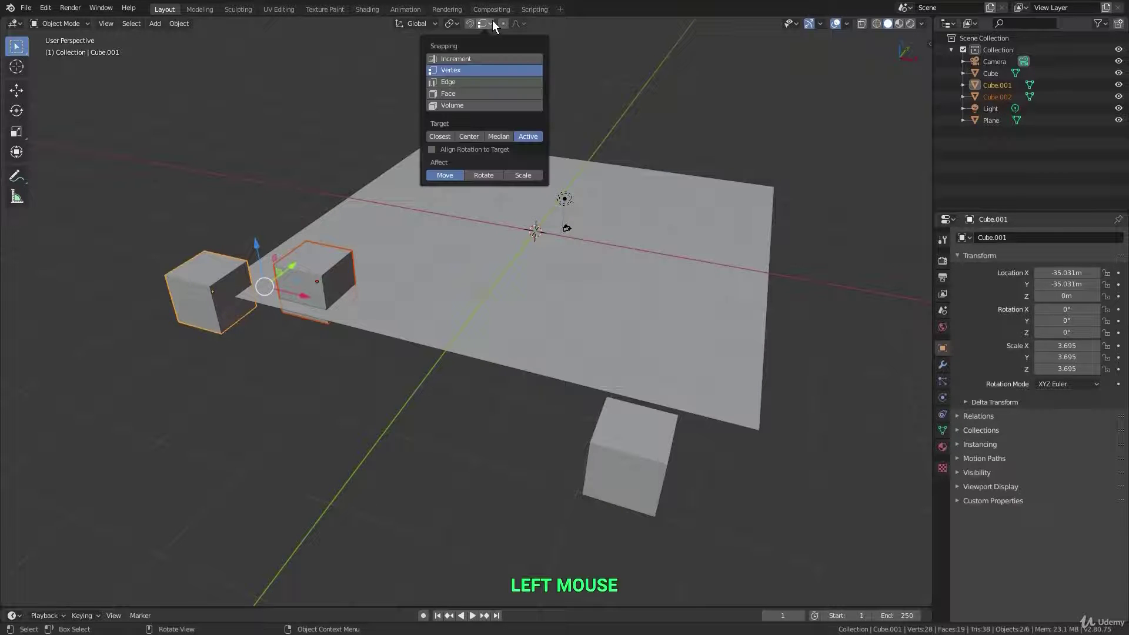
pyautogui.click(461, 81)
pyautogui.keyDown('shift'); pyautogui.click(324, 254); pyautogui.keyUp('shift')
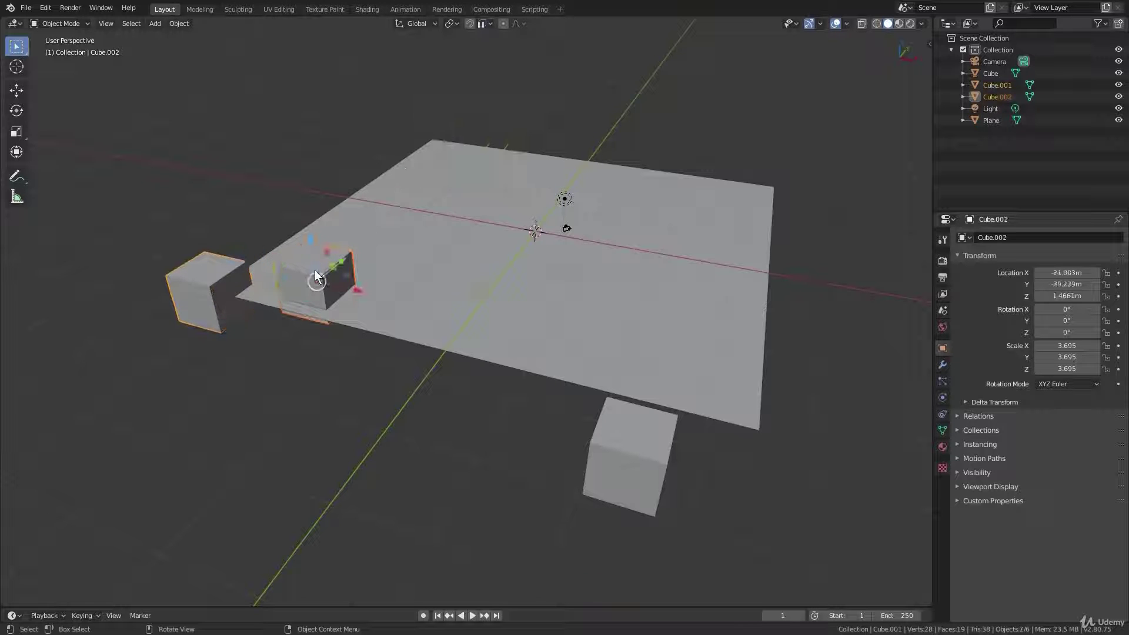
pyautogui.click(316, 282)
pyautogui.press('g')
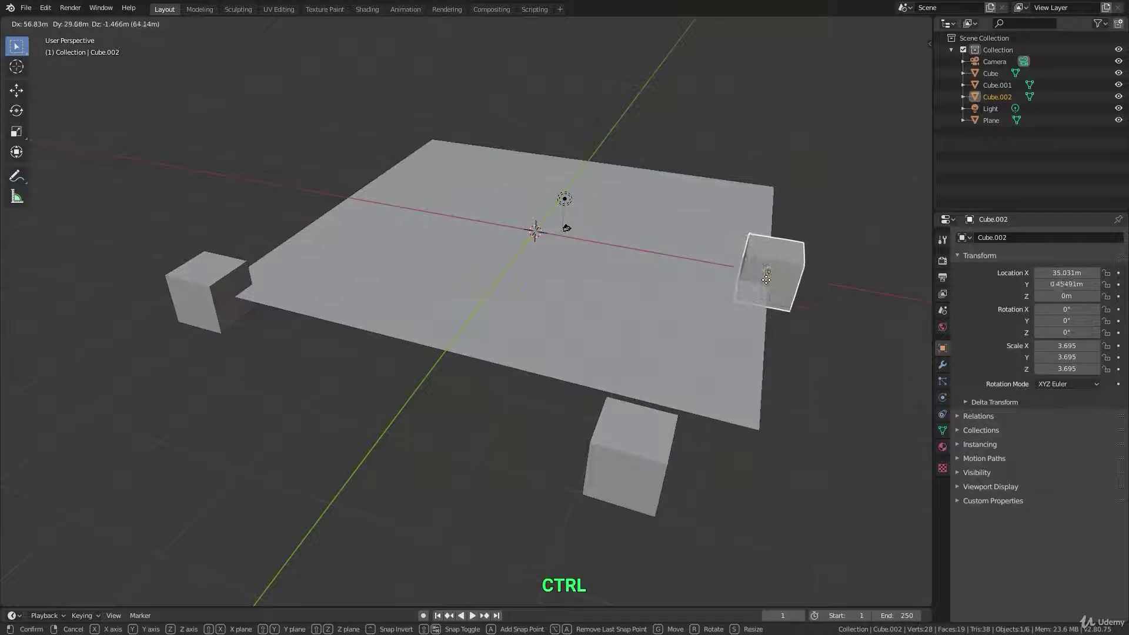
pyautogui.rightClick(388, 256)
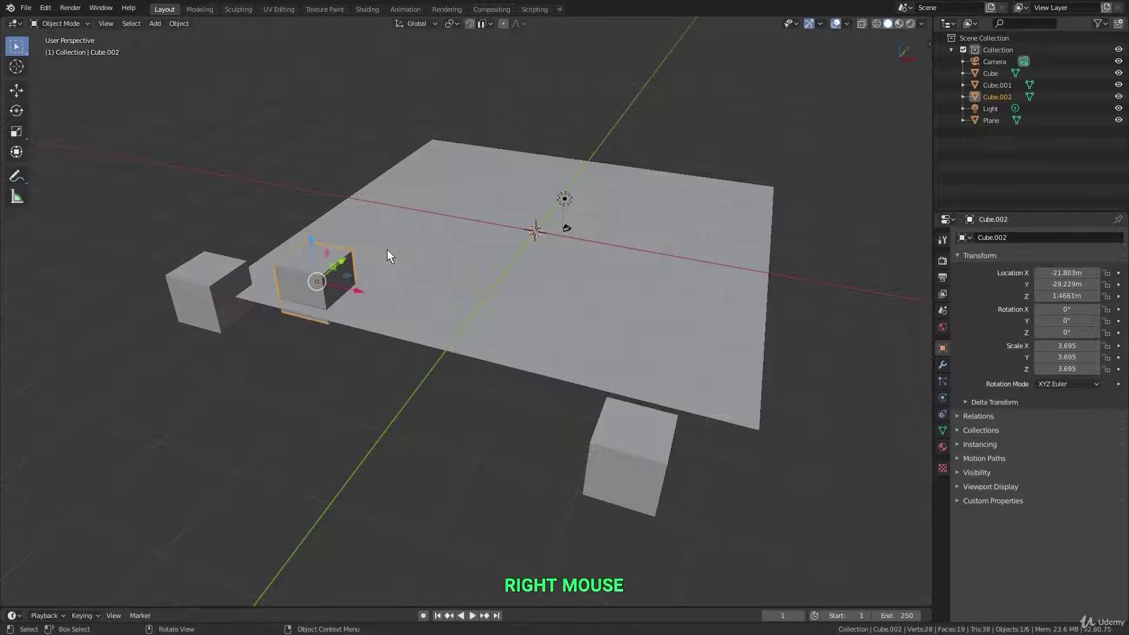
# Step: Set snapping to Face and try sliding the selected cube across the plane's surface
pyautogui.click(490, 24)
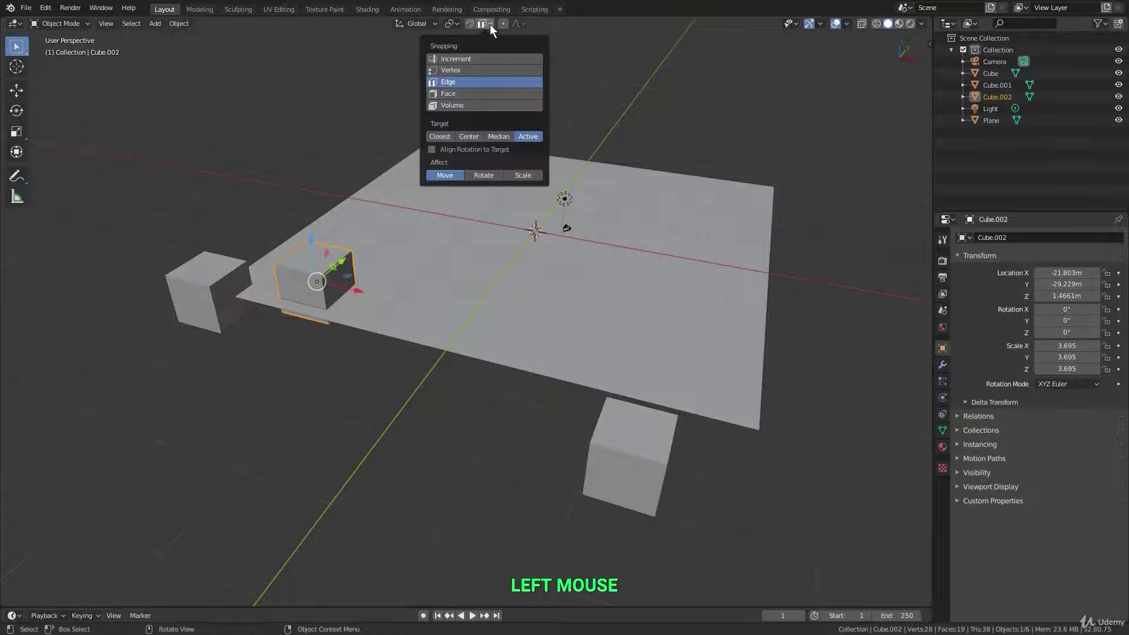
pyautogui.click(470, 93)
pyautogui.press('g')
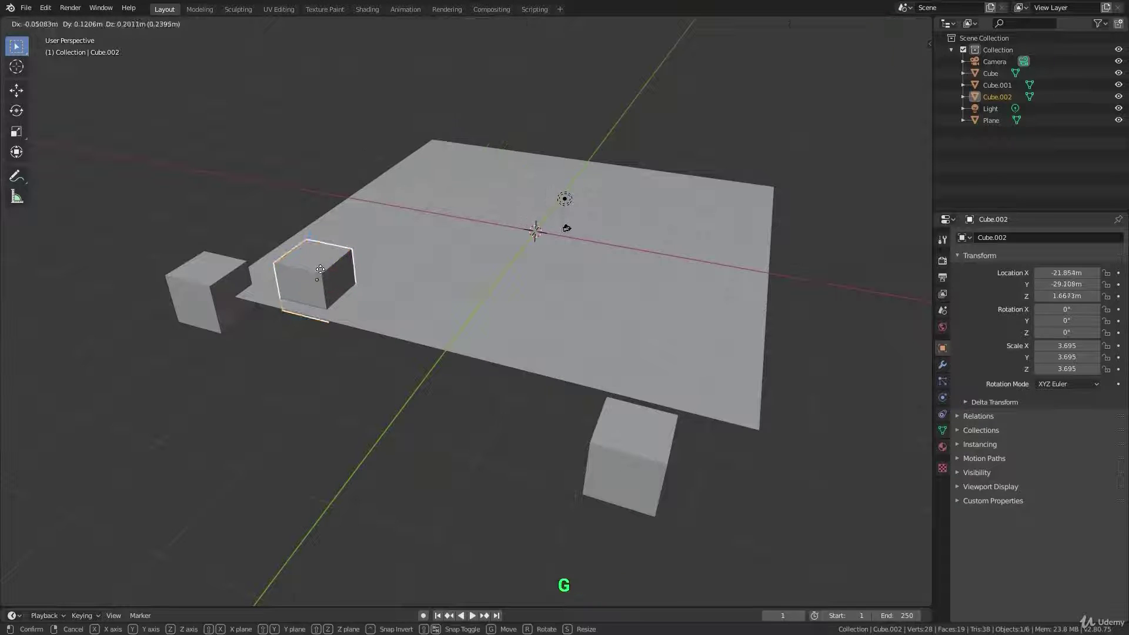
pyautogui.press('ctrl')
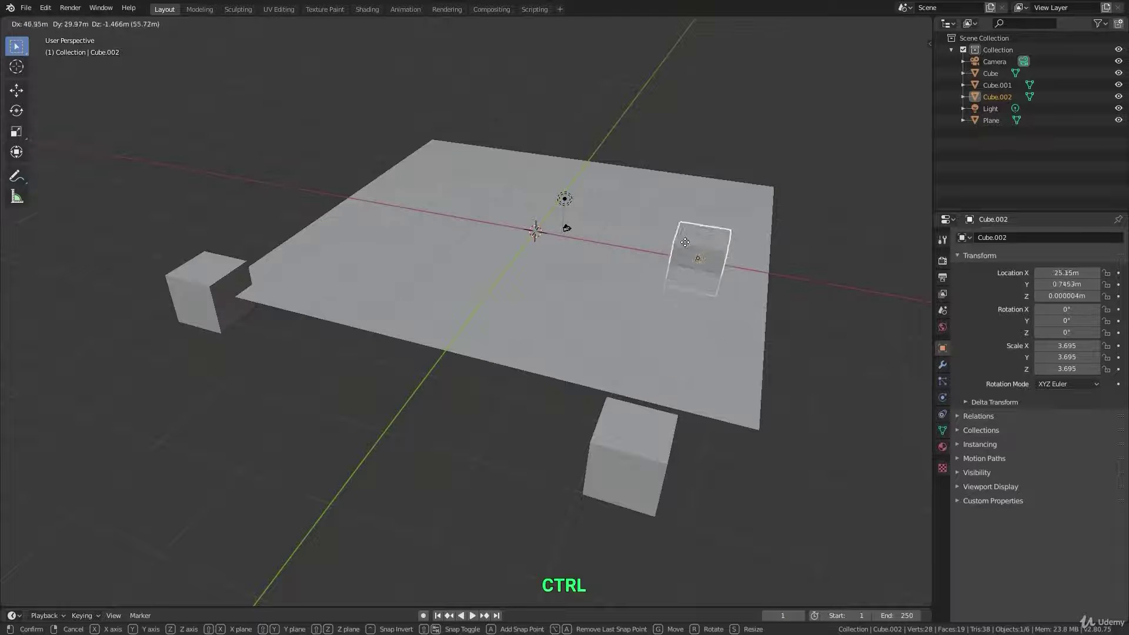
pyautogui.keyDown('ctrl'); pyautogui.rightClick(383, 279); pyautogui.keyUp('ctrl')
# Step: Clear the selection and set the snapping element to Volume
pyautogui.click(482, 24)
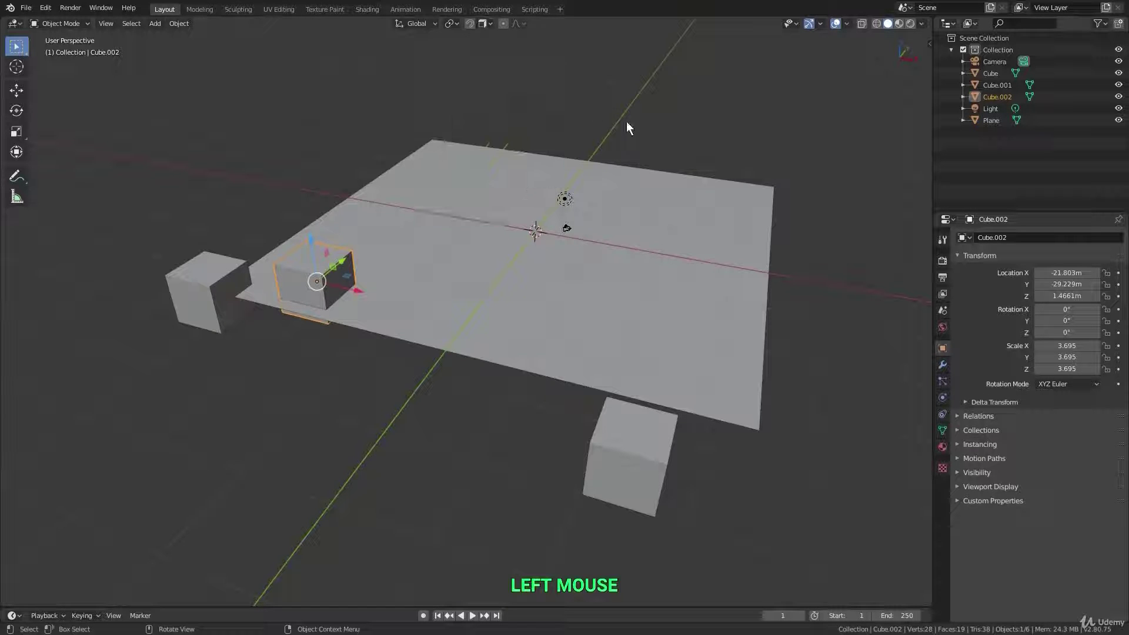
pyautogui.click(626, 121)
pyautogui.click(491, 24)
pyautogui.click(473, 104)
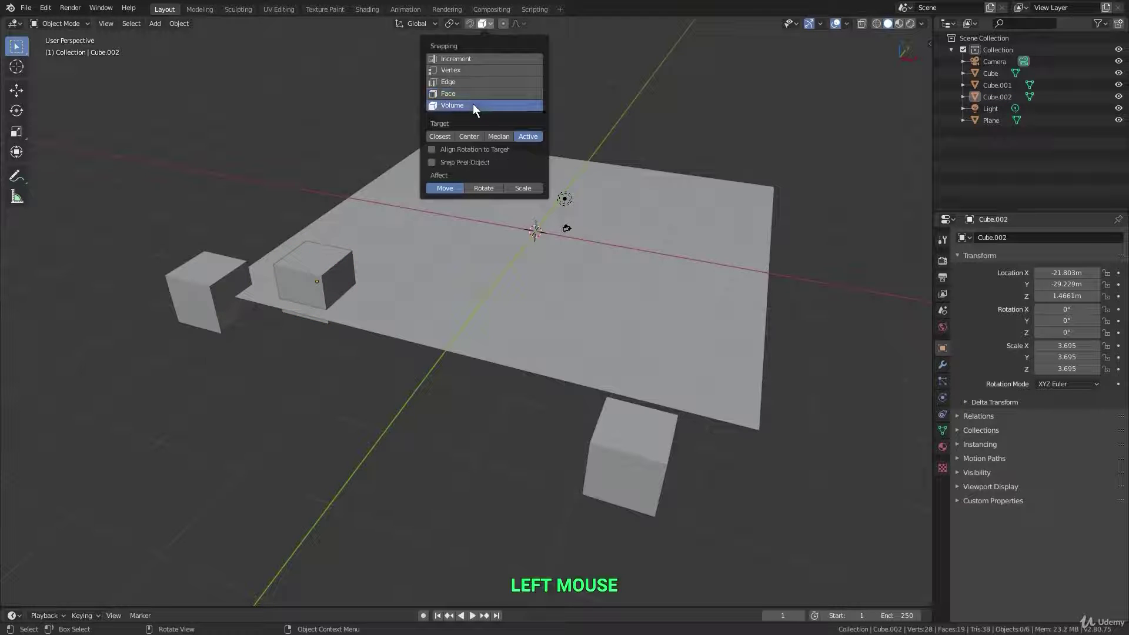
# Step: Delete the plane and add a new cube at the world origin
pyautogui.moveTo(510, 133); pyautogui.dragTo(564, 244, button='middle')
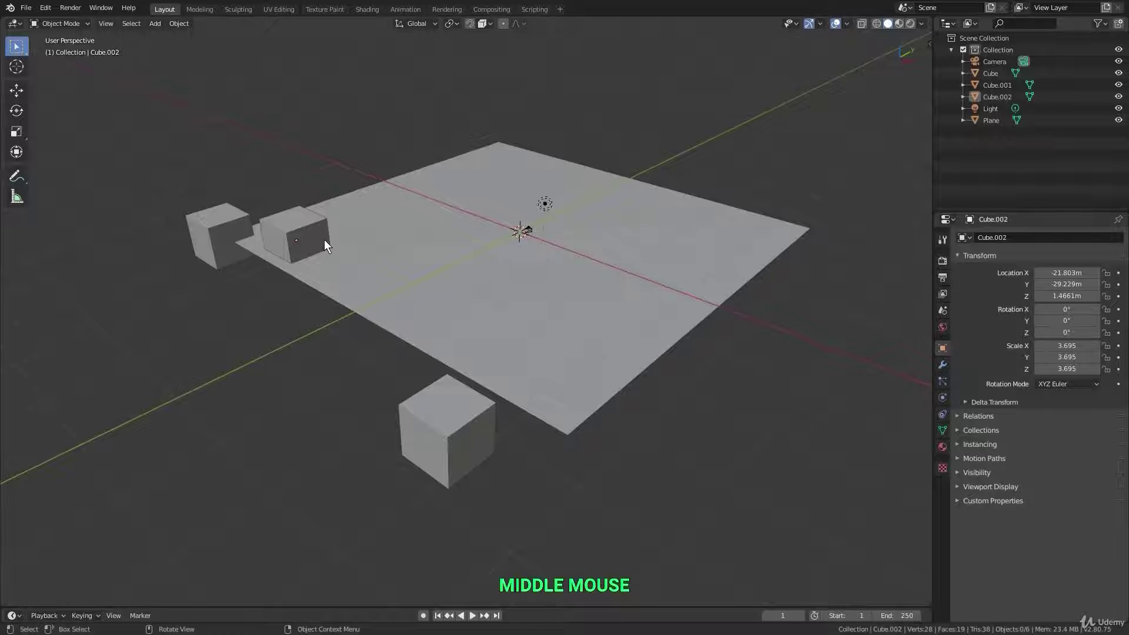
pyautogui.click(535, 270)
pyautogui.press('x')
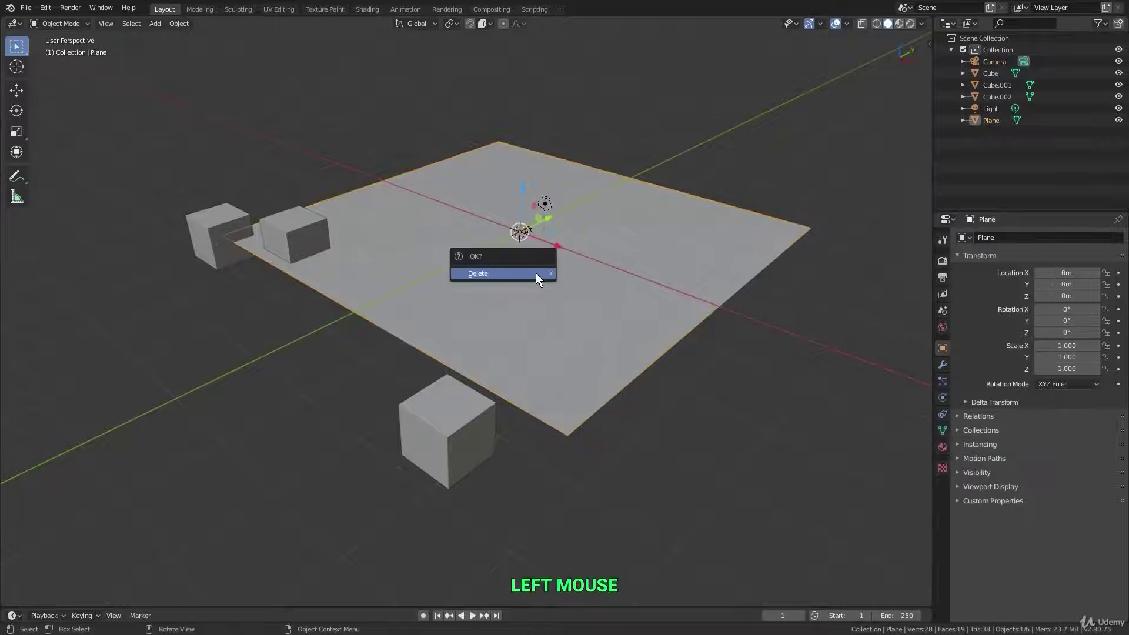
pyautogui.click(536, 273)
pyautogui.hotkey('shift', 'a')
pyautogui.moveTo(535, 273)
pyautogui.click(617, 285)
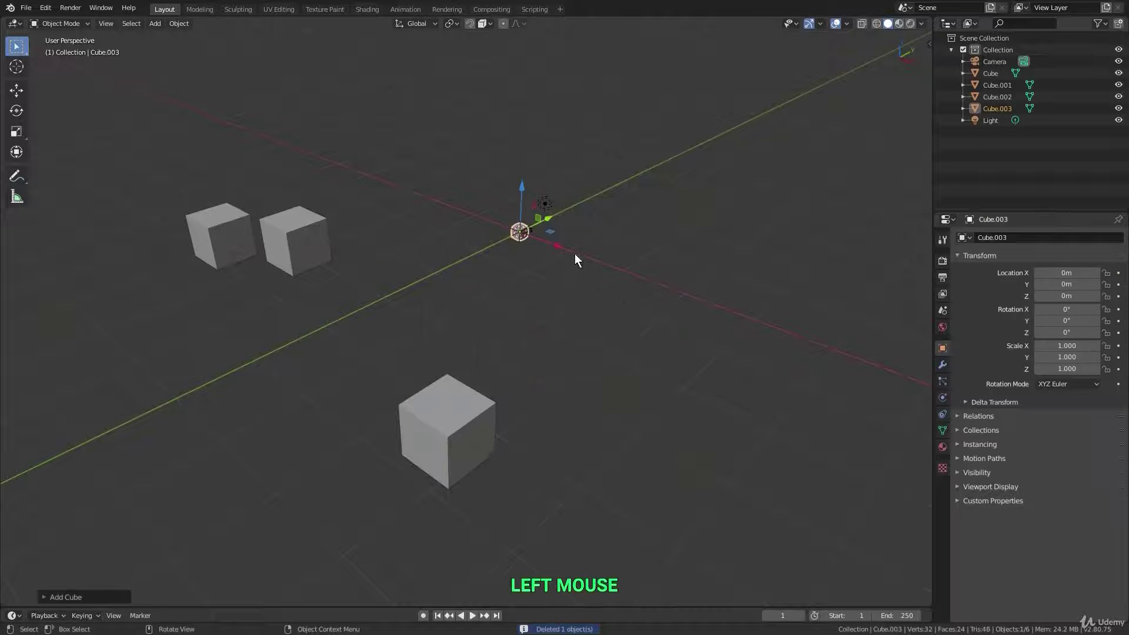
# Step: Scale the new cube up to about 10.4, and stretch it along the X axis into a long block
pyautogui.press('s')
pyautogui.click(584, 232)
pyautogui.press('s')
pyautogui.middleClick(588, 236)
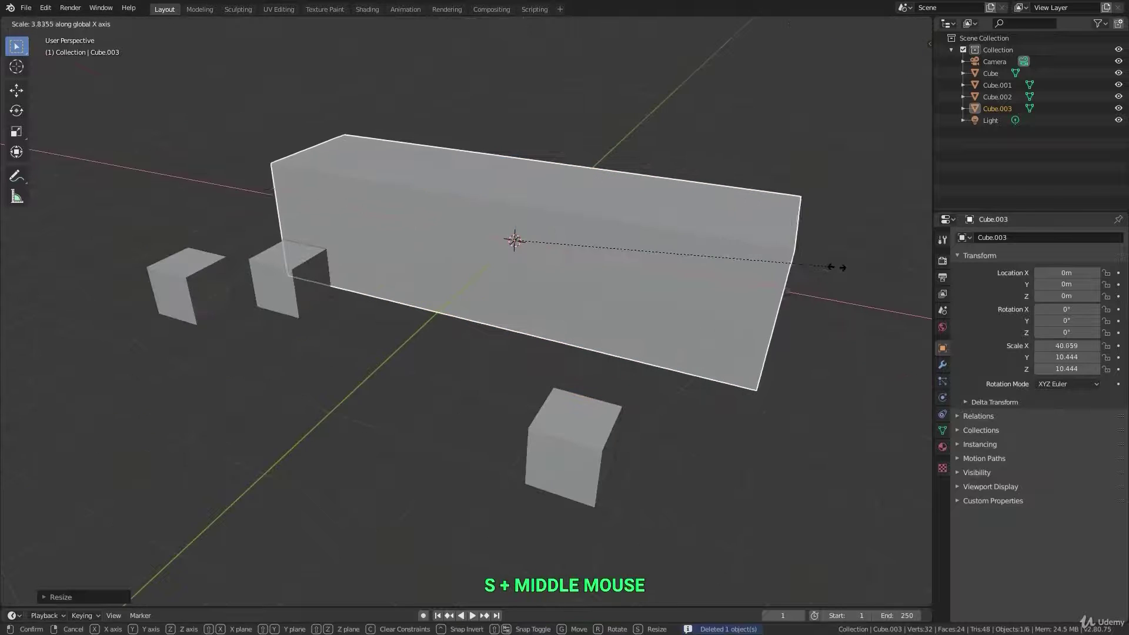
pyautogui.click(774, 267)
pyautogui.keyDown('shift'); pyautogui.moveTo(774, 267); pyautogui.dragTo(191, 288, button='middle'); pyautogui.keyUp('shift')
# Step: Delete the two small cubes on the negative X side of the scene
pyautogui.click(192, 288)
pyautogui.keyDown('shift'); pyautogui.click(240, 286); pyautogui.keyUp('shift')
pyautogui.press('x')
pyautogui.click(263, 286)
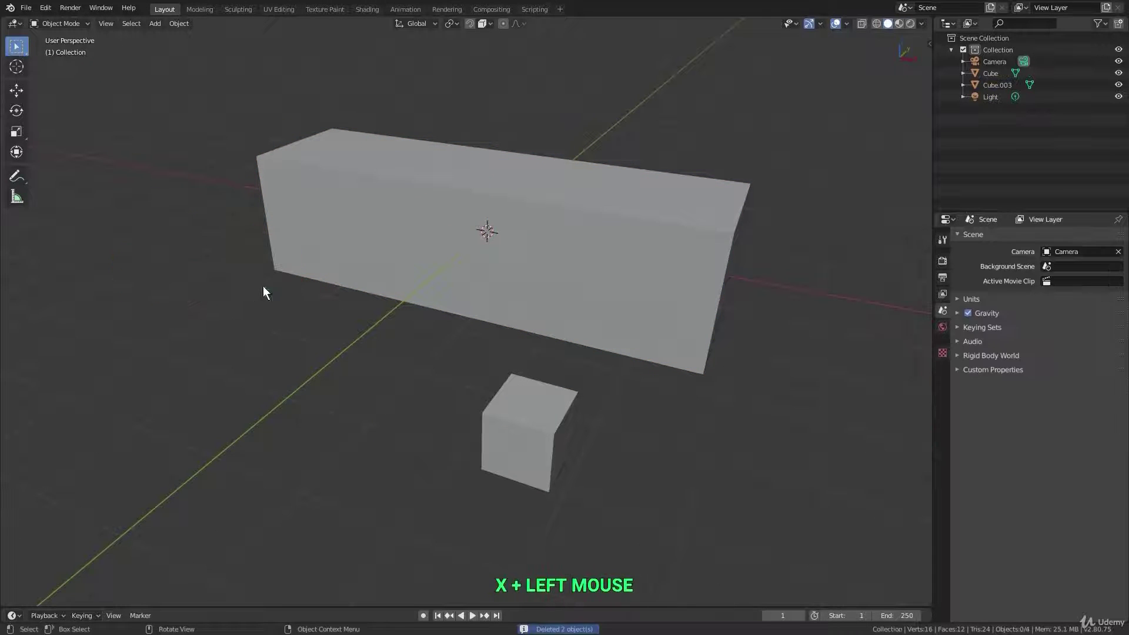
# Step: Volume-snap the remaining small cube inside the long block in front view, at about X 15 m, Y 0 m and Z 0.07 m
pyautogui.click(500, 411)
pyautogui.keyDown('shift'); pyautogui.moveTo(500, 410); pyautogui.dragTo(606, 319, button='middle'); pyautogui.keyUp('shift')
pyautogui.press('KP_1')
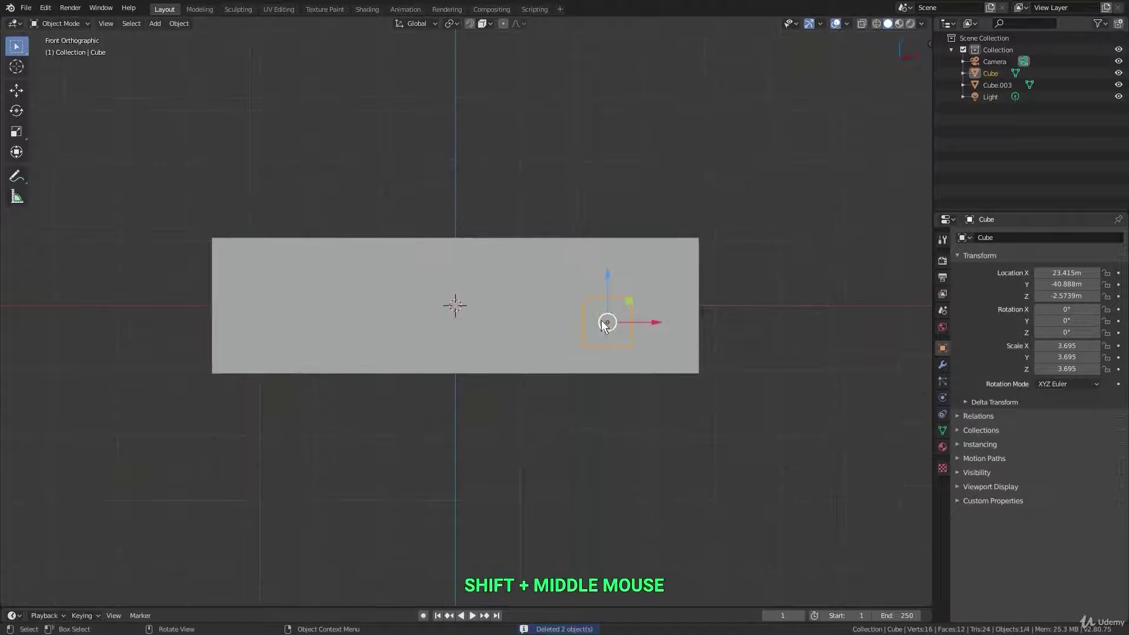
pyautogui.press('g')
pyautogui.press('ctrl')
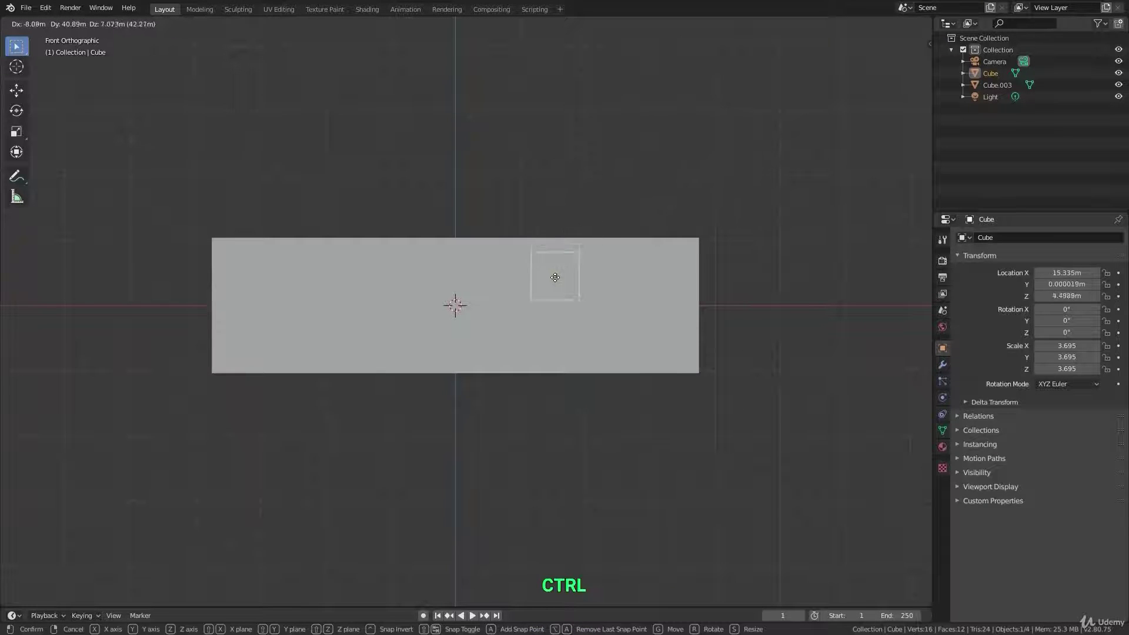
pyautogui.keyDown('ctrl'); pyautogui.click(551, 303); pyautogui.keyUp('ctrl')
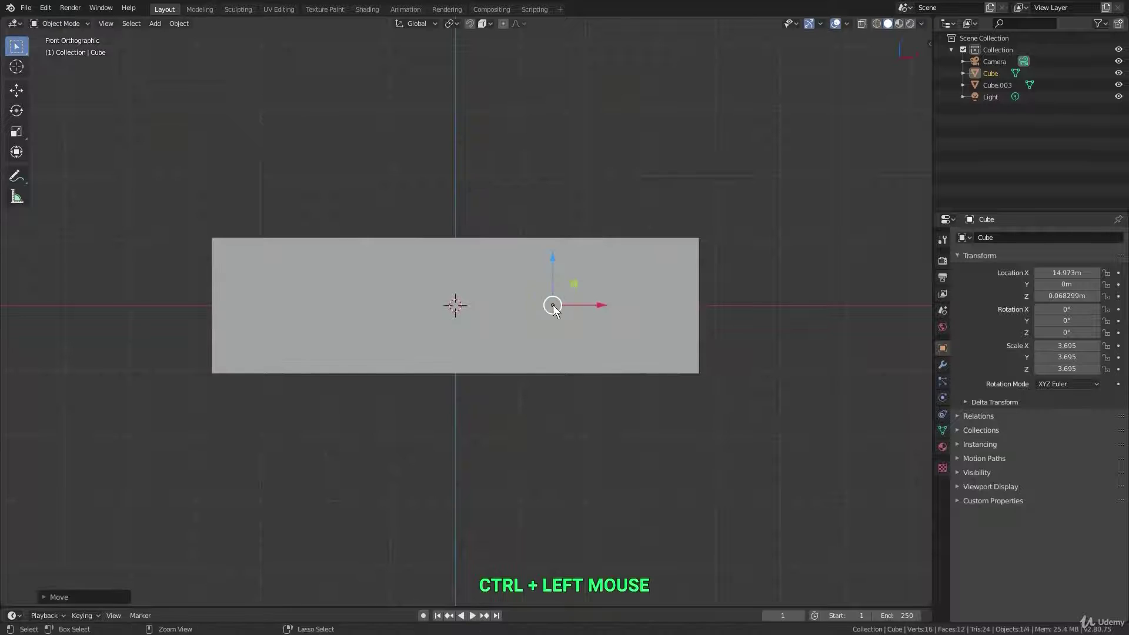
# Step: Examine from several angles where the small cube sits within the long block's depth
pyautogui.moveTo(592, 256); pyautogui.dragTo(467, 271, button='middle')
pyautogui.moveTo(676, 270); pyautogui.dragTo(617, 270, button='middle')
pyautogui.keyDown('shift'); pyautogui.moveTo(676, 272); pyautogui.dragTo(574, 267, button='middle'); pyautogui.keyUp('shift')
pyautogui.scroll(2, 569, 276)
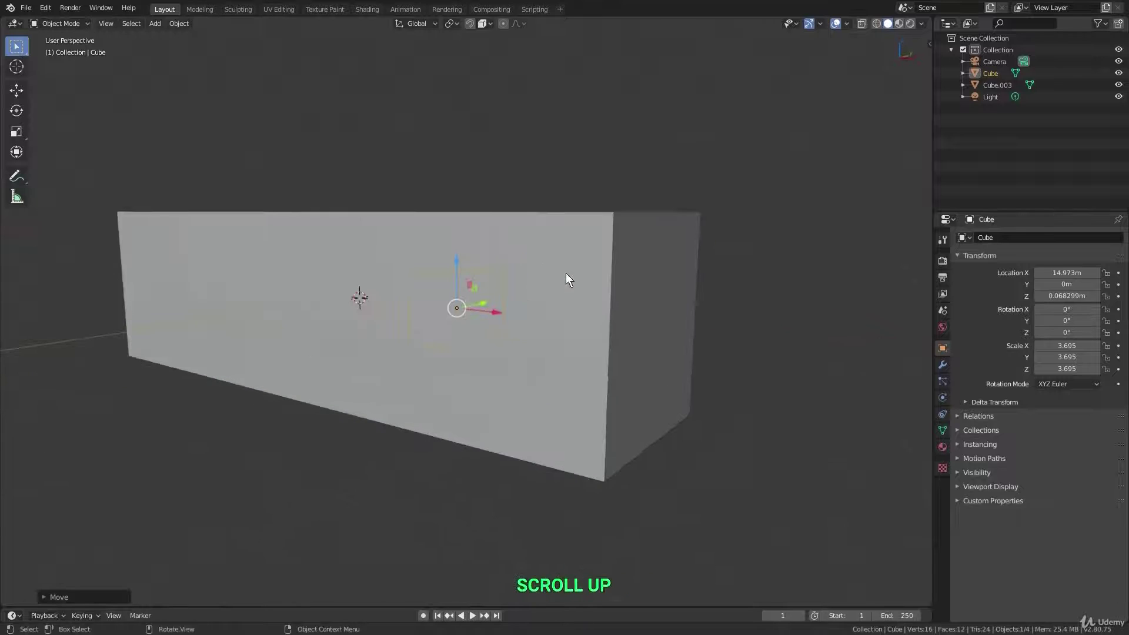
pyautogui.moveTo(365, 301); pyautogui.dragTo(308, 284, button='middle')
pyautogui.moveTo(673, 331); pyautogui.dragTo(636, 329, button='middle')
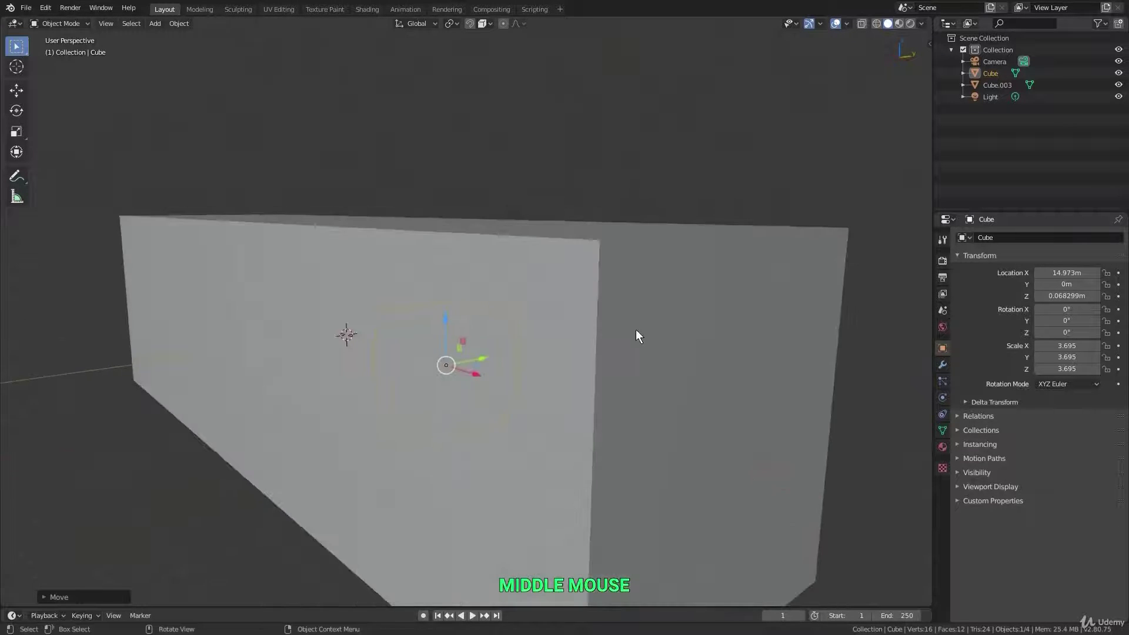
pyautogui.keyDown('shift'); pyautogui.moveTo(439, 330); pyautogui.dragTo(535, 322, button='middle'); pyautogui.keyUp('shift')
pyautogui.scroll(-2, 442, 317)
pyautogui.scroll(-2, 534, 322)
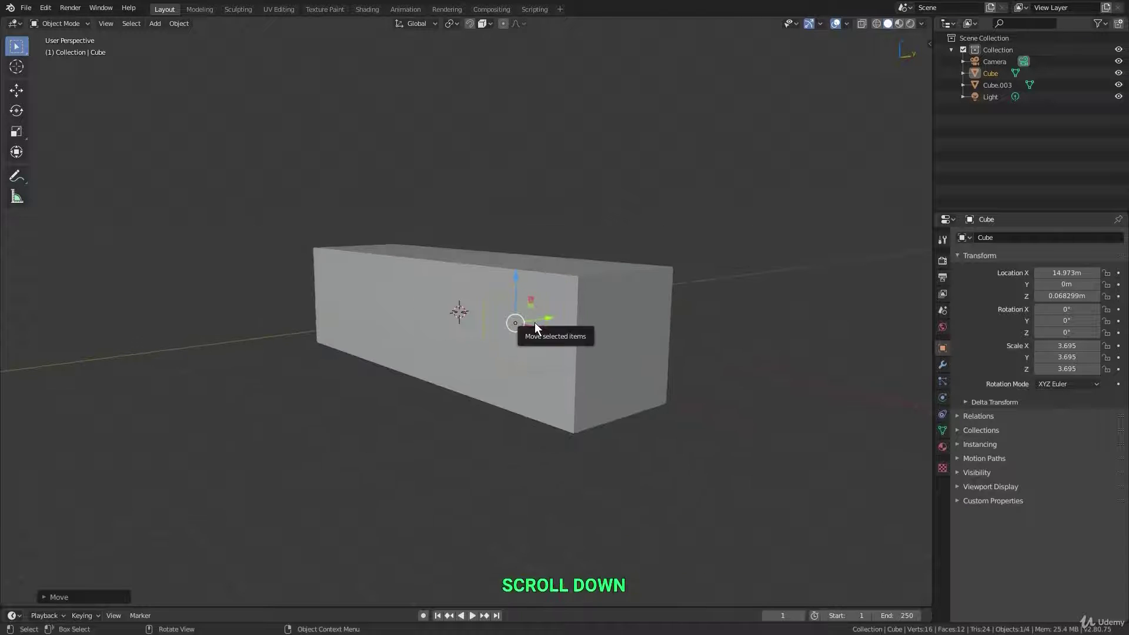
# Step: Volume-snap the small cube inside the block in right view, at about X 0 m, Y 0.03 m and Z 1.75 m
pyautogui.press('KP_3')
pyautogui.scroll(2, 615, 345)
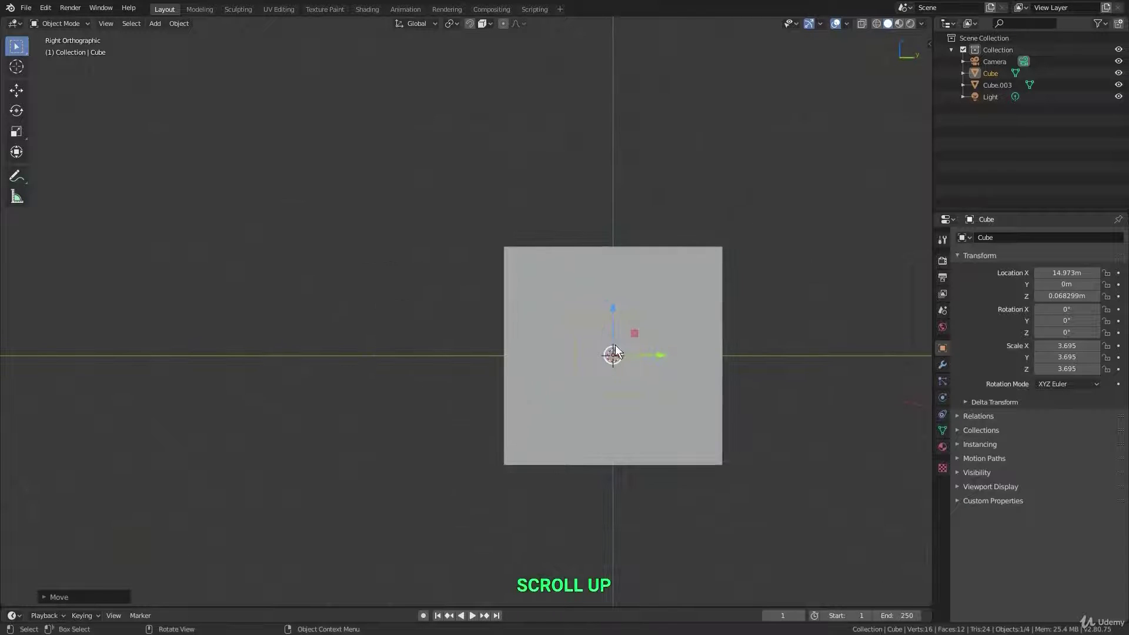
pyautogui.press('g')
pyautogui.keyDown('ctrl'); pyautogui.click(593, 327); pyautogui.keyUp('ctrl')
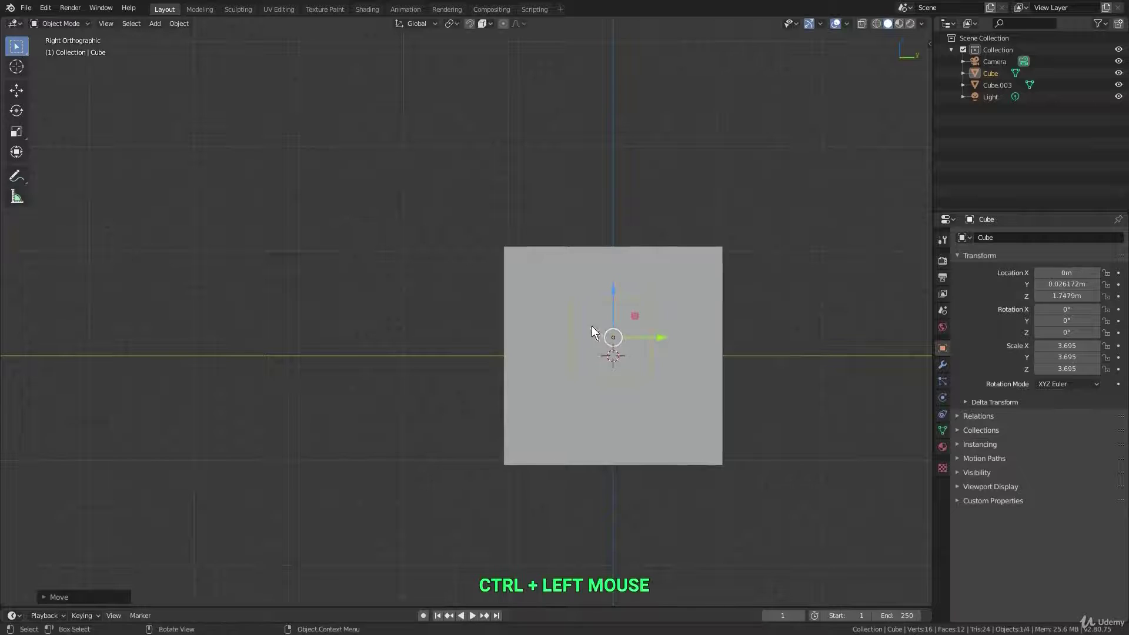
# Step: Inspect the small cube's new position along the block's length in perspective
pyautogui.scroll(-3, 562, 286)
pyautogui.moveTo(561, 287); pyautogui.dragTo(501, 294, button='middle')
pyautogui.scroll(1, 493, 295)
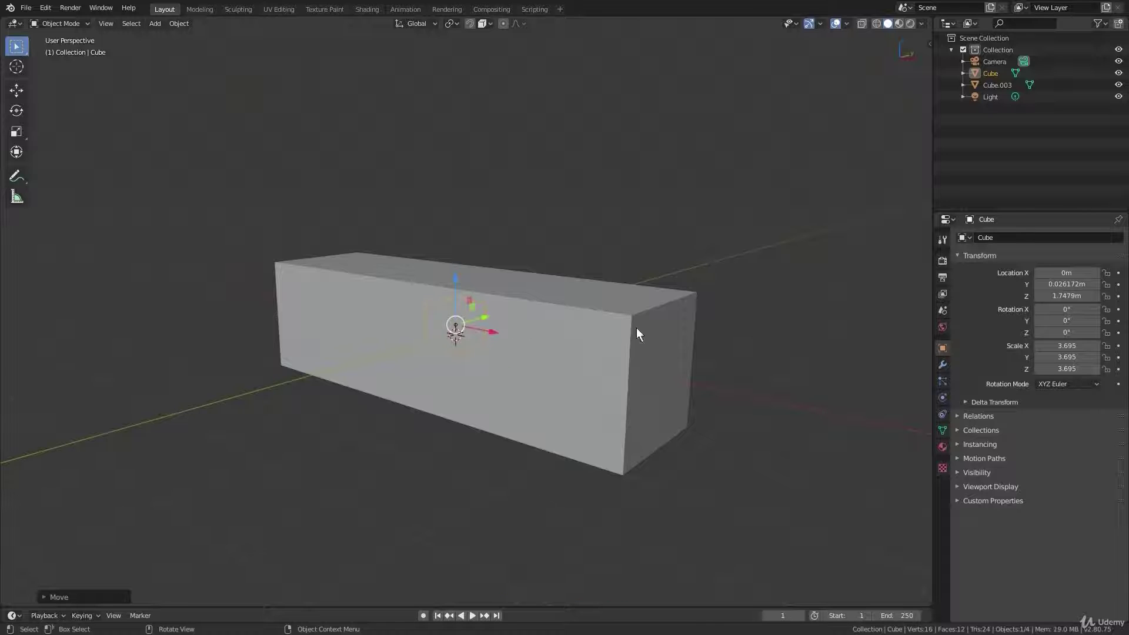
pyautogui.scroll(2, 647, 341)
pyautogui.keyDown('shift'); pyautogui.moveTo(662, 350); pyautogui.dragTo(573, 344, button='middle'); pyautogui.keyUp('shift')
pyautogui.scroll(-1, 569, 351)
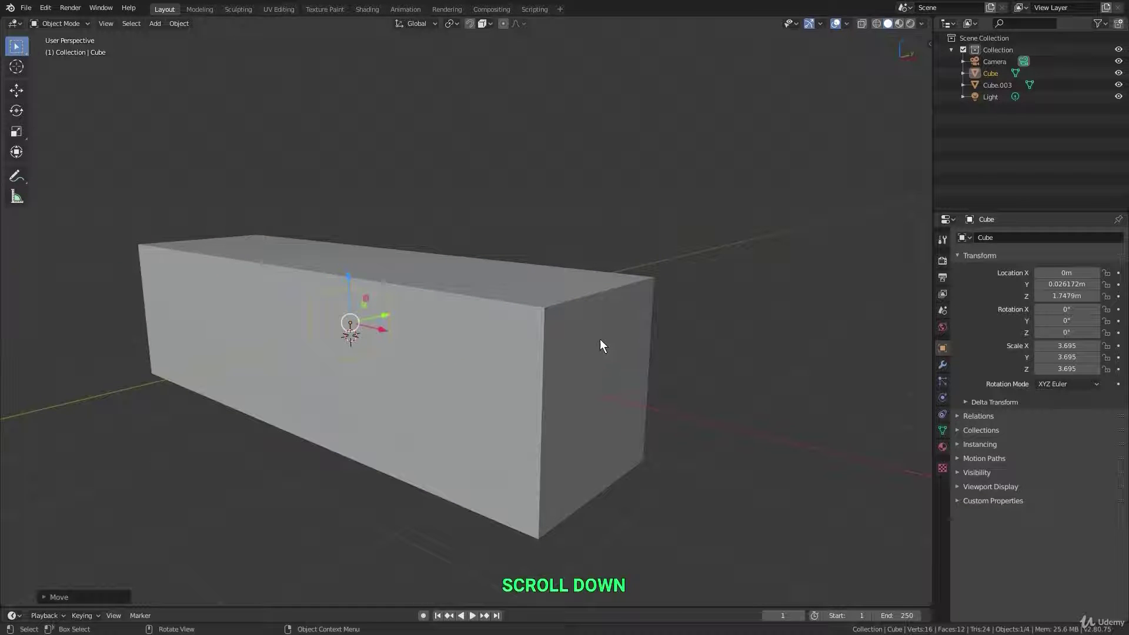
pyautogui.moveTo(648, 309); pyautogui.dragTo(471, 327, button='middle')
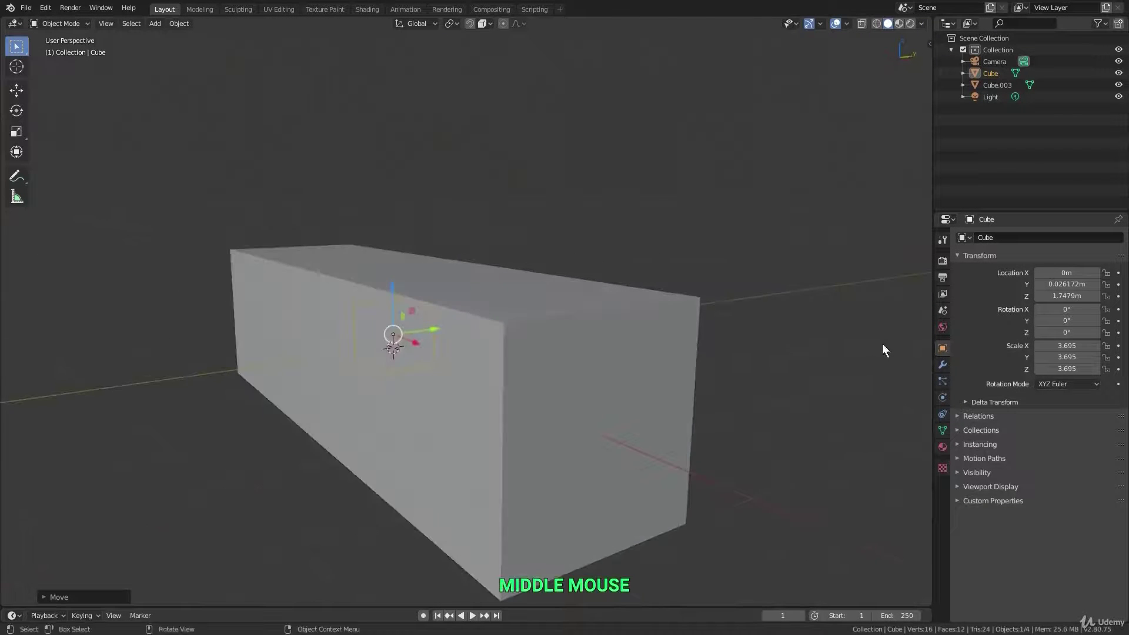
# Step: Volume-snap the small cube inside the long block's near end, at about X 33.5 m, Y 4.8 m and Z 4.5 m
pyautogui.moveTo(882, 347); pyautogui.dragTo(446, 346, button='middle')
pyautogui.press('g')
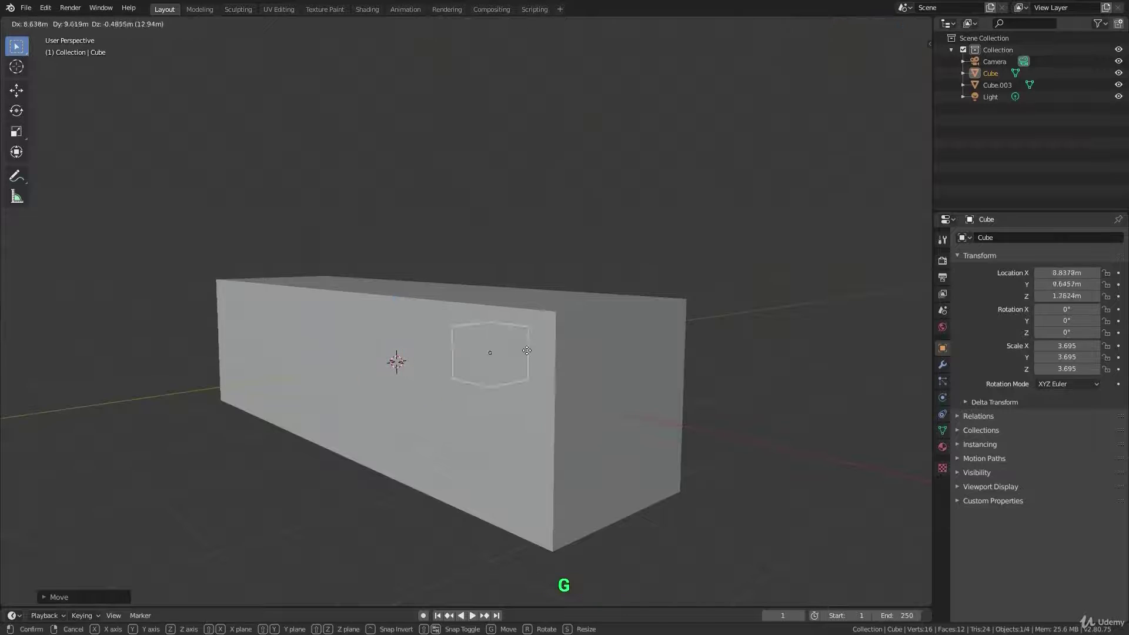
pyautogui.press('ctrl')
pyautogui.keyDown('ctrl'); pyautogui.click(622, 356); pyautogui.keyUp('ctrl')
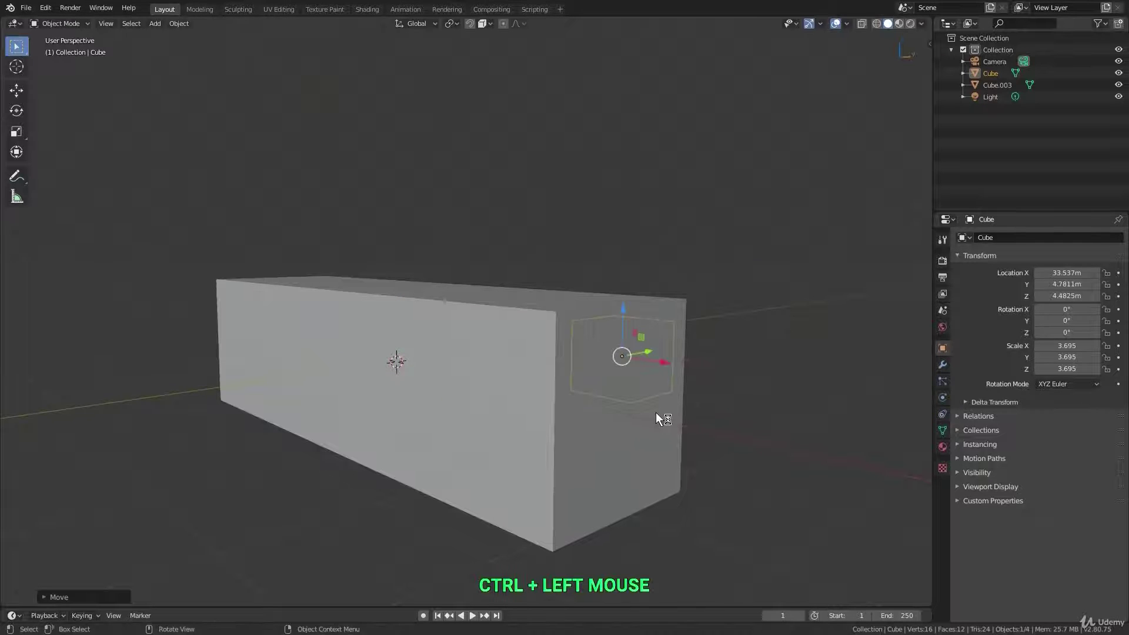
pyautogui.moveTo(655, 412); pyautogui.dragTo(631, 213, button='middle')
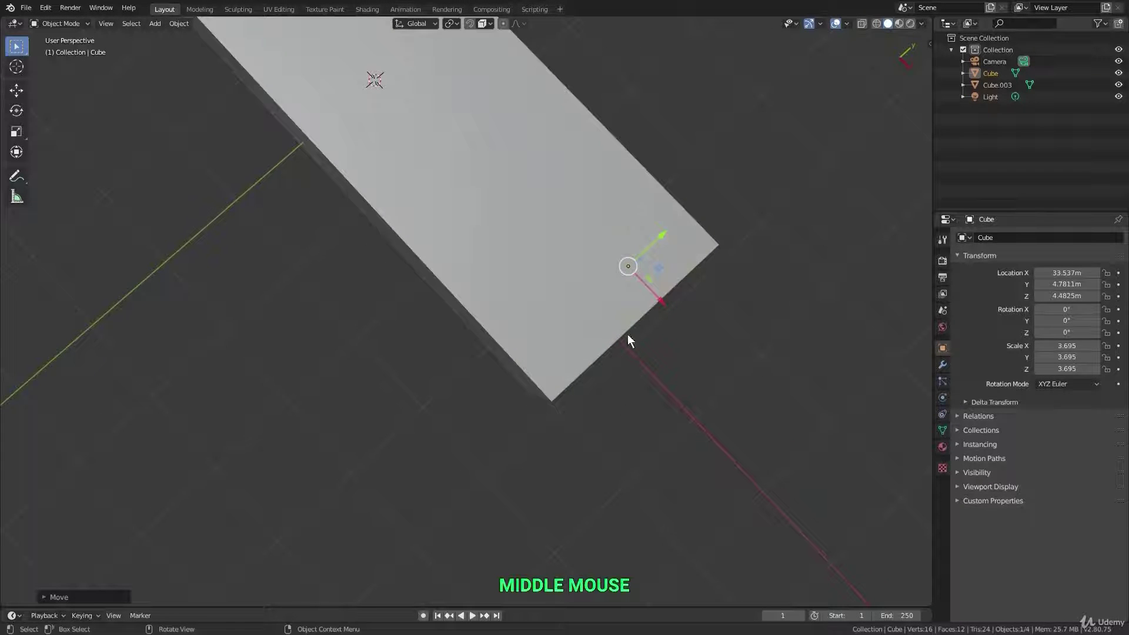
pyautogui.scroll(-3, 592, 288)
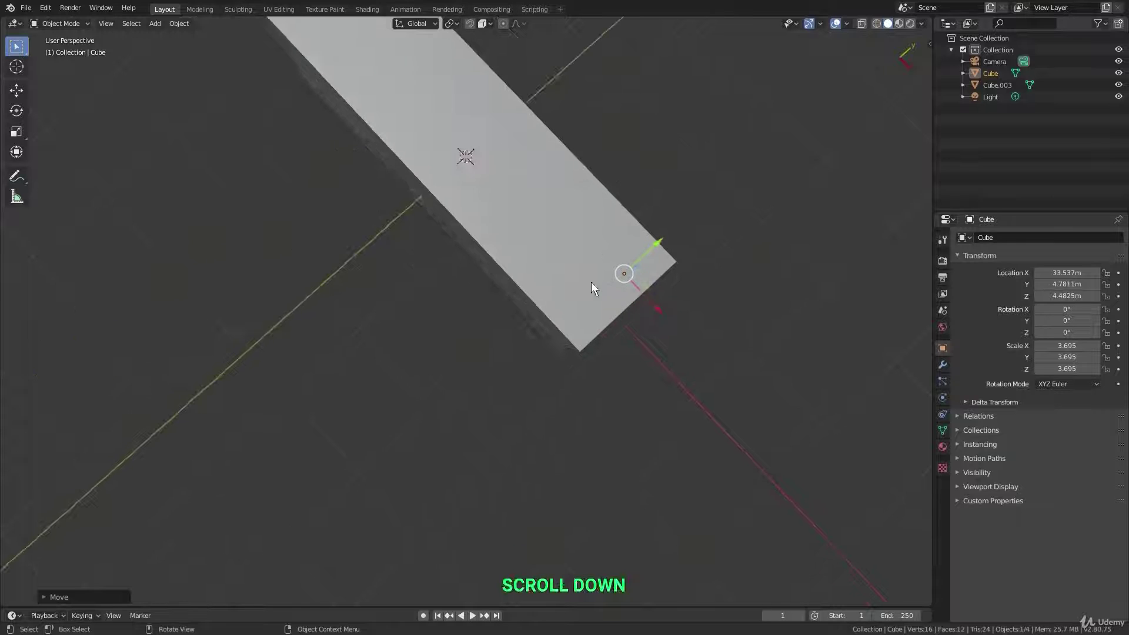
pyautogui.moveTo(592, 287); pyautogui.dragTo(574, 217, button='middle')
pyautogui.scroll(3, 559, 389)
pyautogui.keyDown('shift'); pyautogui.moveTo(559, 388); pyautogui.dragTo(565, 396, button='middle'); pyautogui.keyUp('shift')
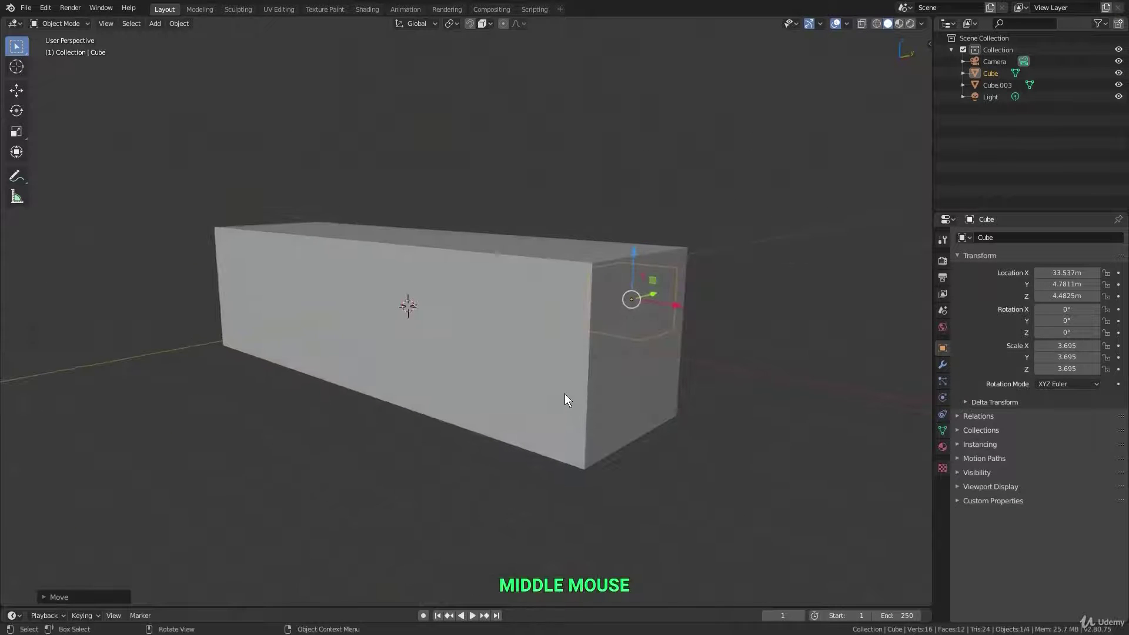
# Step: Add a centred horizontal loop cut around the long block and delete it, leaving only the block's top and bottom faces
pyautogui.click(527, 351)
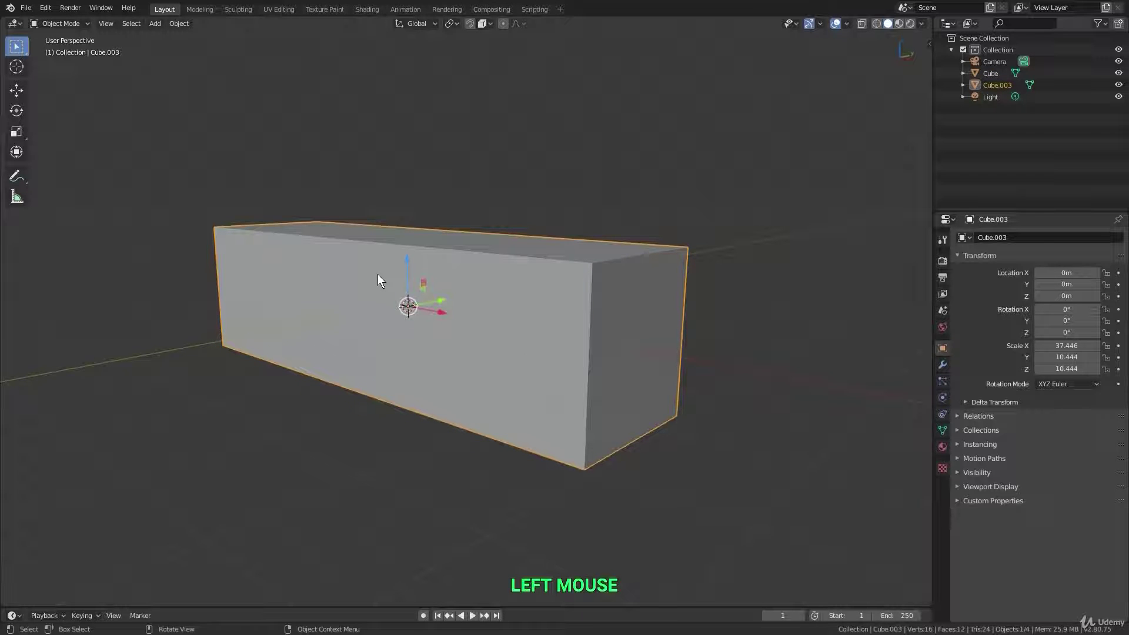
pyautogui.press('Tab')
pyautogui.hotkey('ctrl', 'r')
pyautogui.click(590, 348)
pyautogui.rightClick(589, 348)
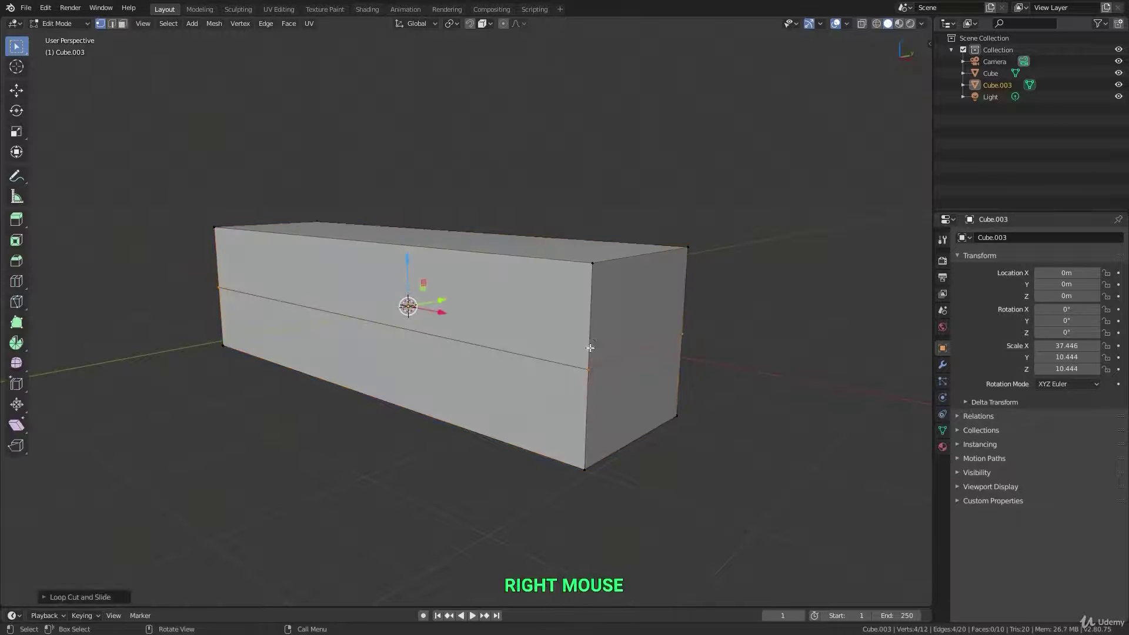
pyautogui.press('x')
pyautogui.click(602, 322)
pyautogui.press('Tab')
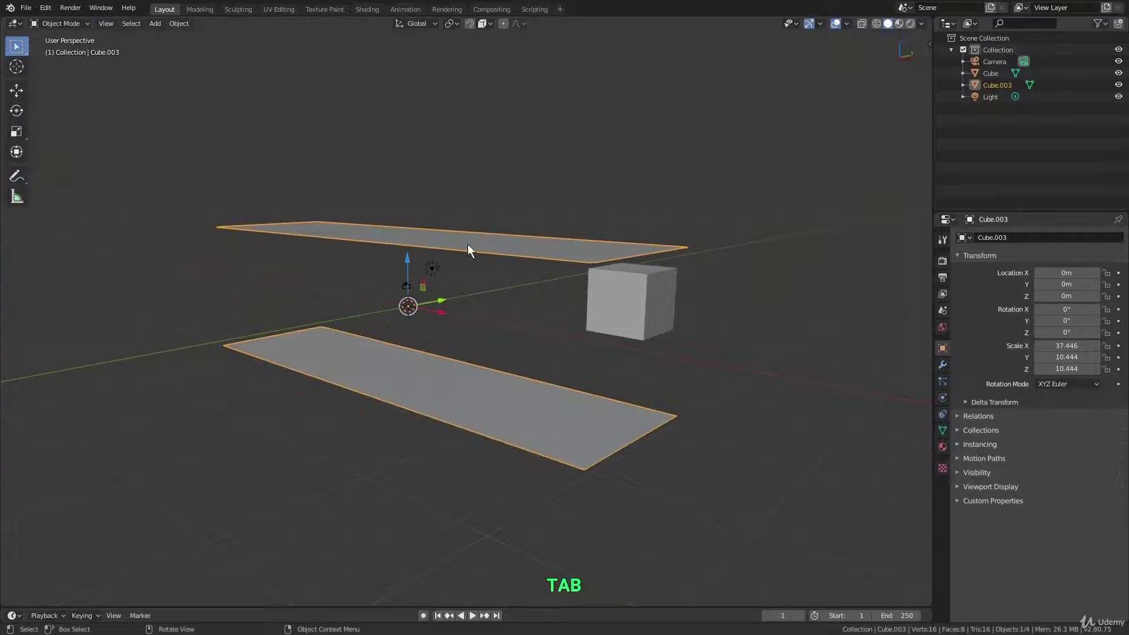
# Step: Volume-snap the small cube midway between the two remaining planes, at about X 12.8 m, Y -0.8 m and Z 0 m
pyautogui.click(624, 320)
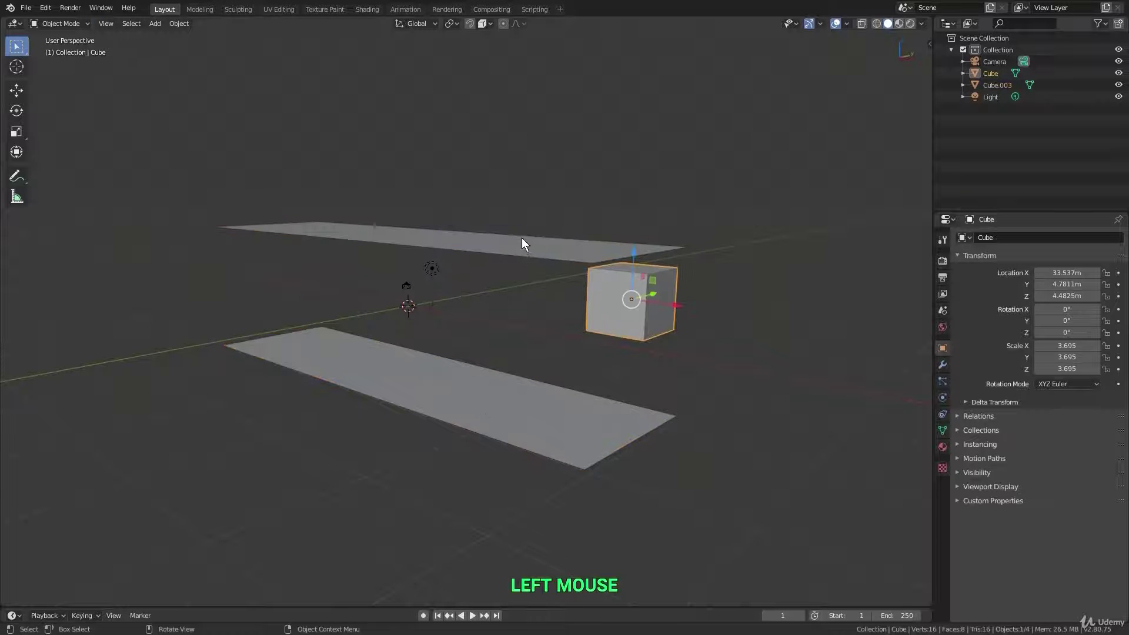
pyautogui.moveTo(519, 244); pyautogui.dragTo(483, 307, button='middle')
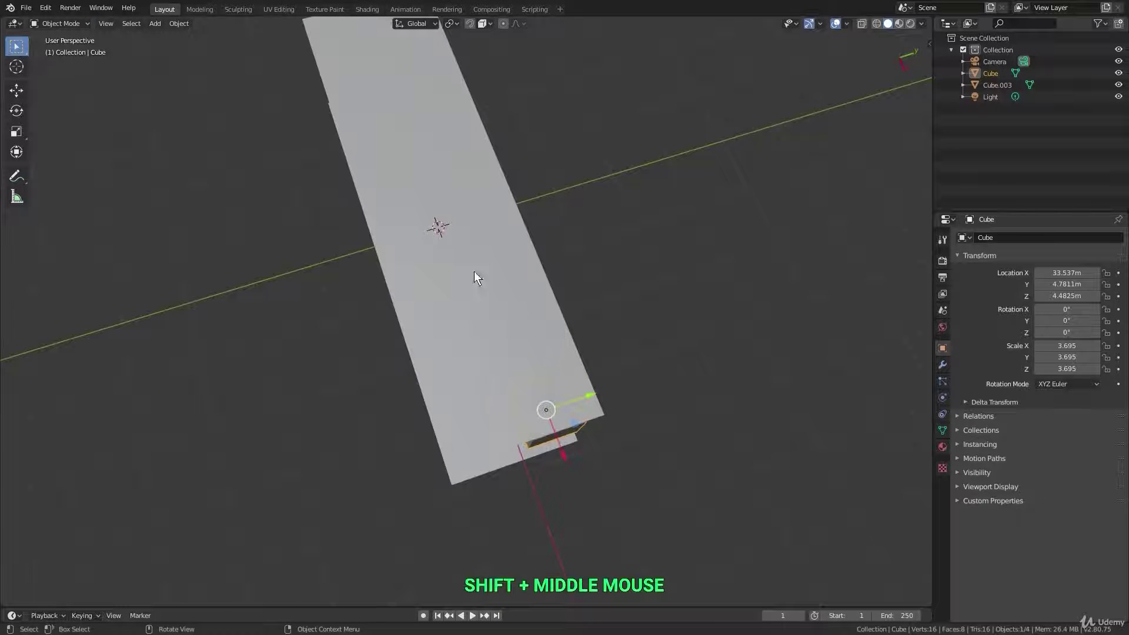
pyautogui.press('g')
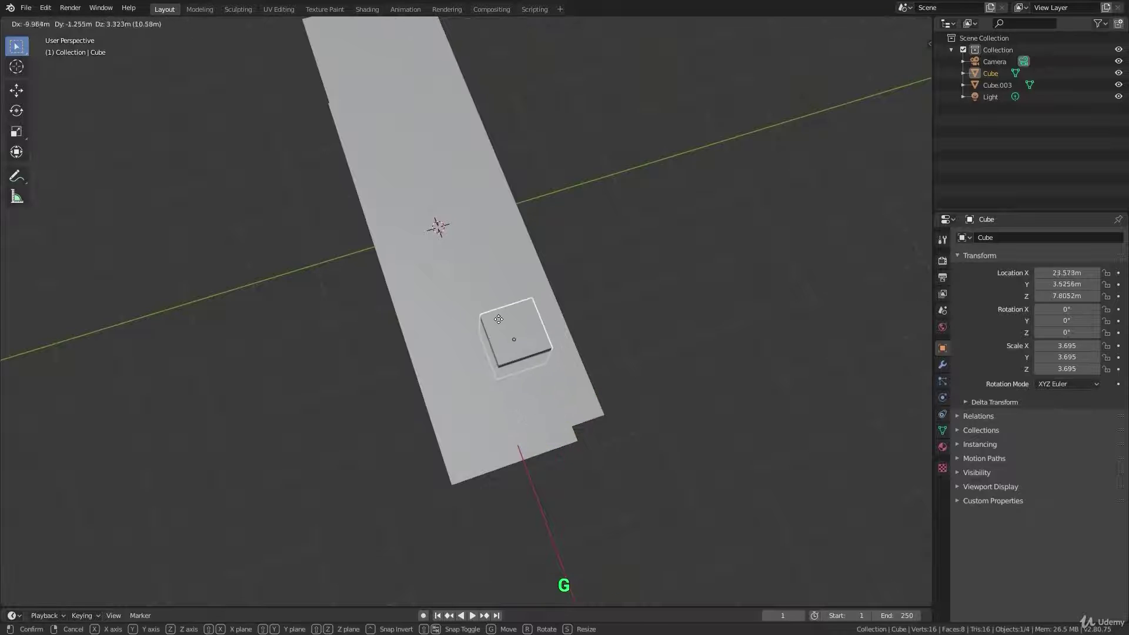
pyautogui.press('ctrl')
pyautogui.keyDown('ctrl'); pyautogui.click(460, 299); pyautogui.keyUp('ctrl')
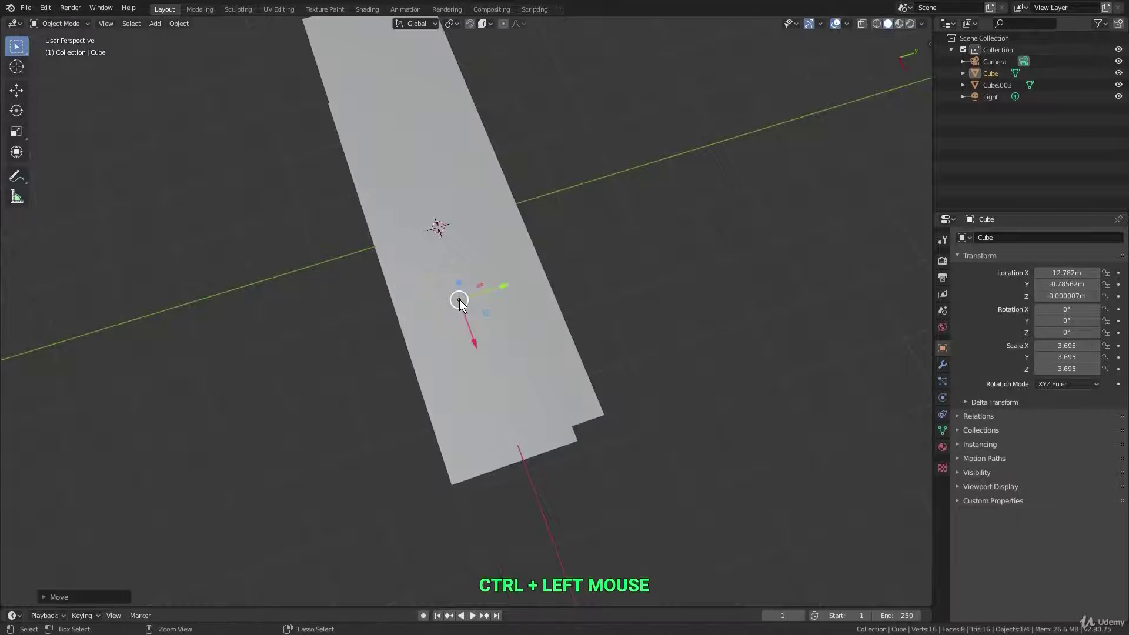
pyautogui.moveTo(449, 351); pyautogui.dragTo(487, 268, button='middle')
pyautogui.scroll(3, 434, 330)
pyautogui.keyDown('shift'); pyautogui.moveTo(433, 330); pyautogui.dragTo(481, 293, button='middle'); pyautogui.keyUp('shift')
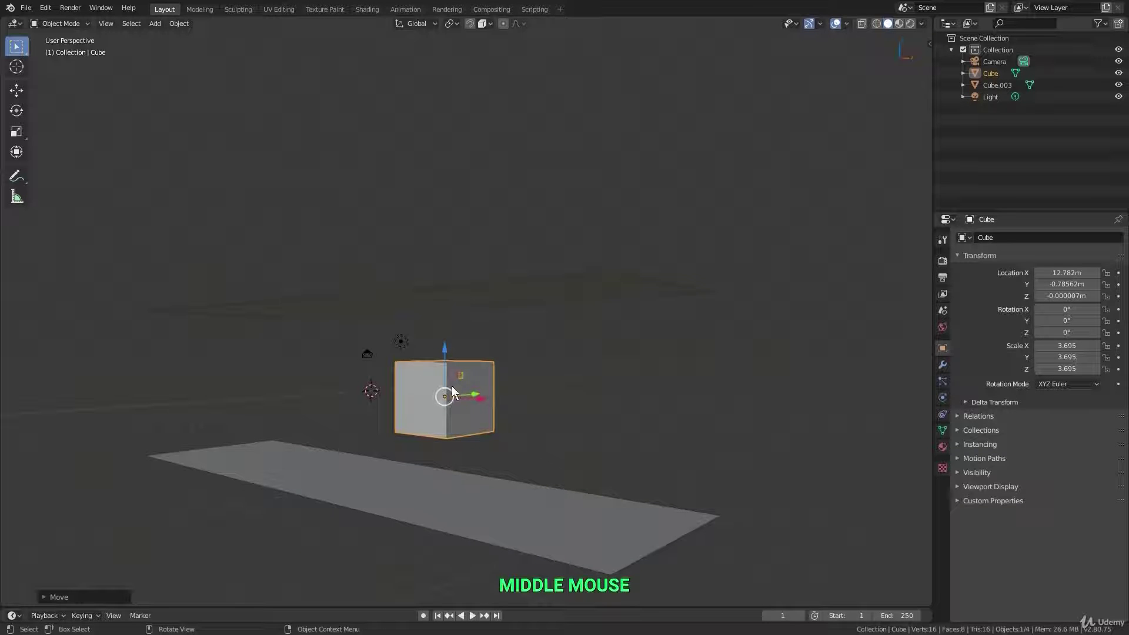
pyautogui.moveTo(443, 417); pyautogui.dragTo(464, 362, button='middle')
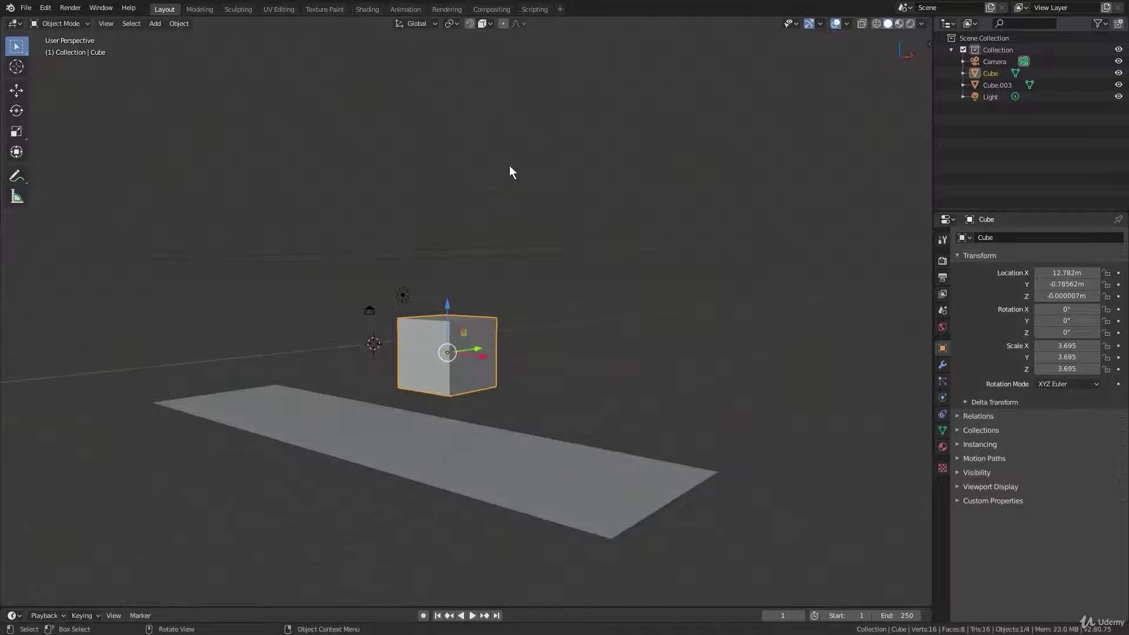
# Step: Set snapping to Face with the Center target and enable Align Rotation to Target
pyautogui.click(486, 24)
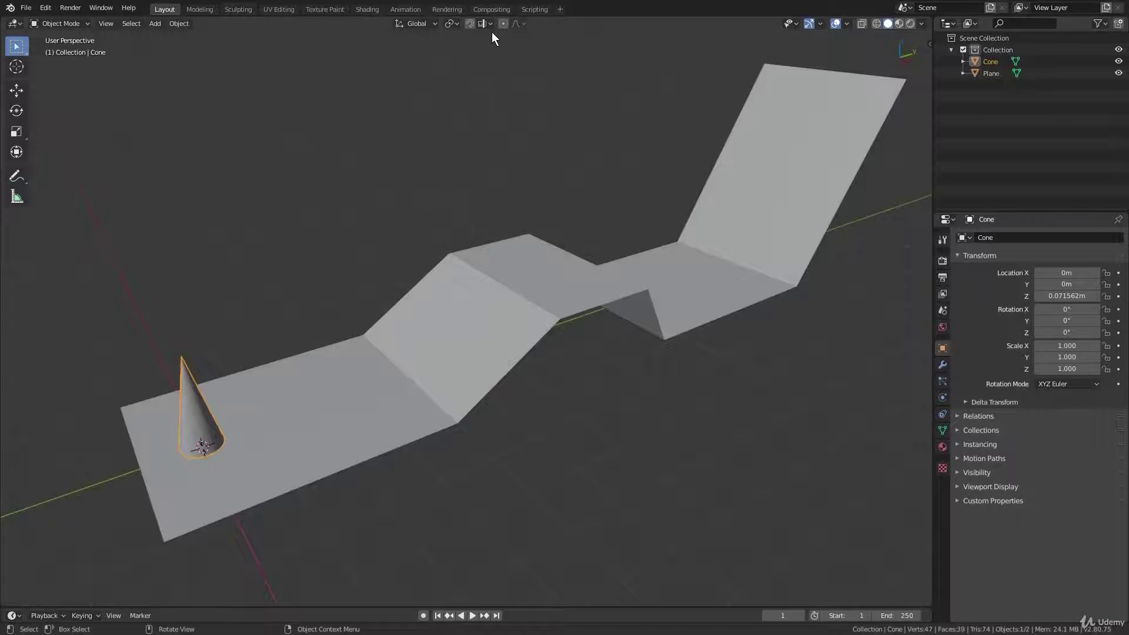
pyautogui.click(491, 23)
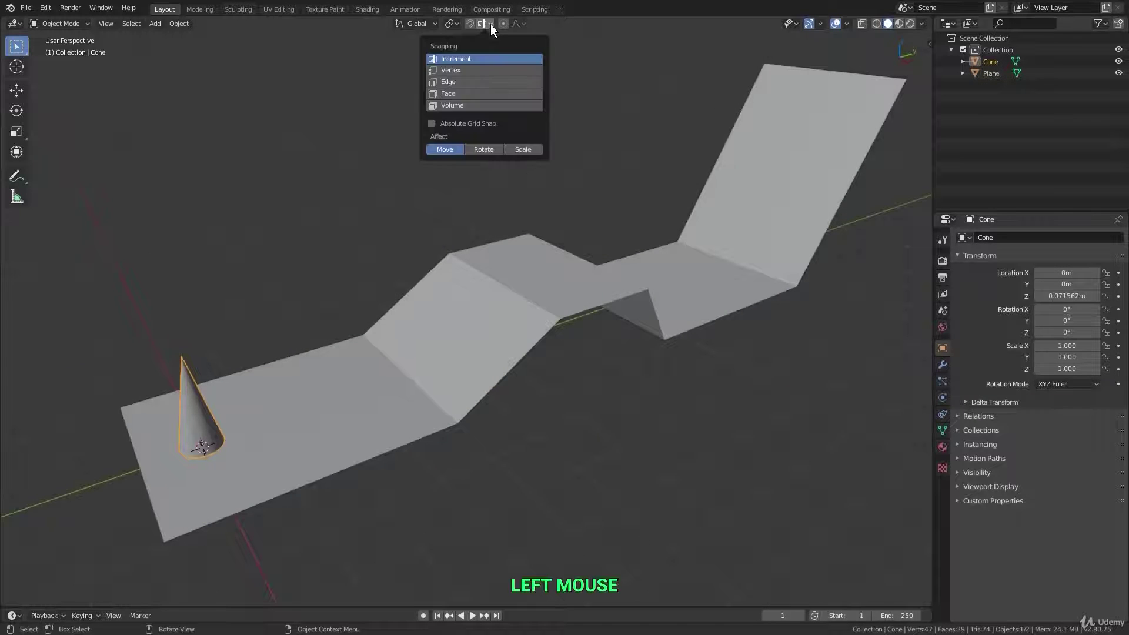
pyautogui.click(481, 92)
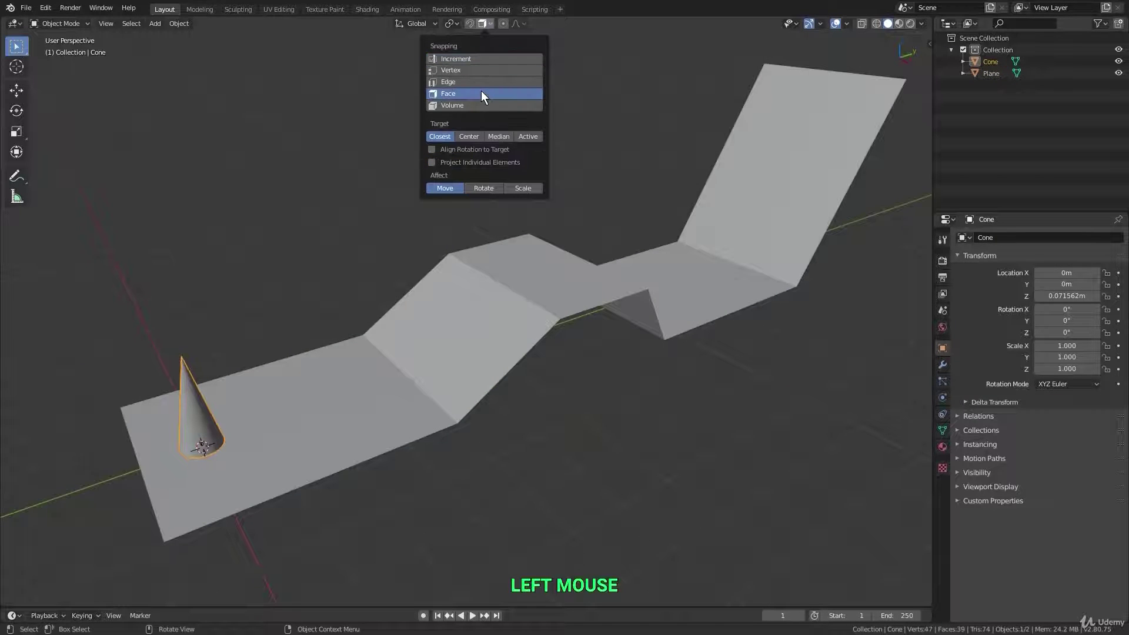
pyautogui.click(474, 136)
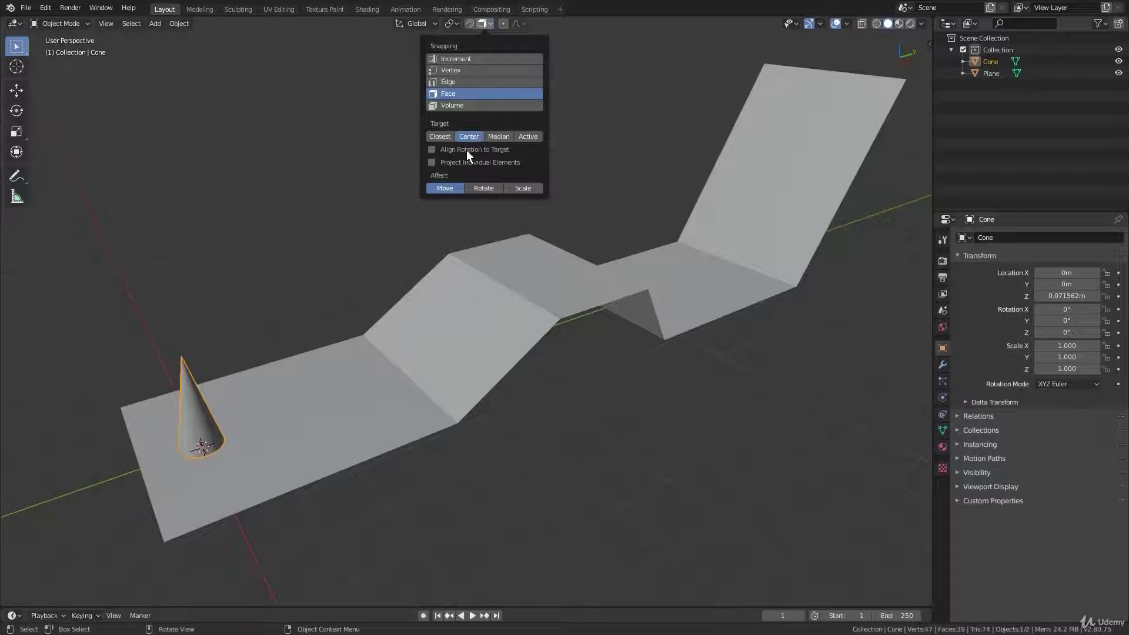
pyautogui.click(467, 150)
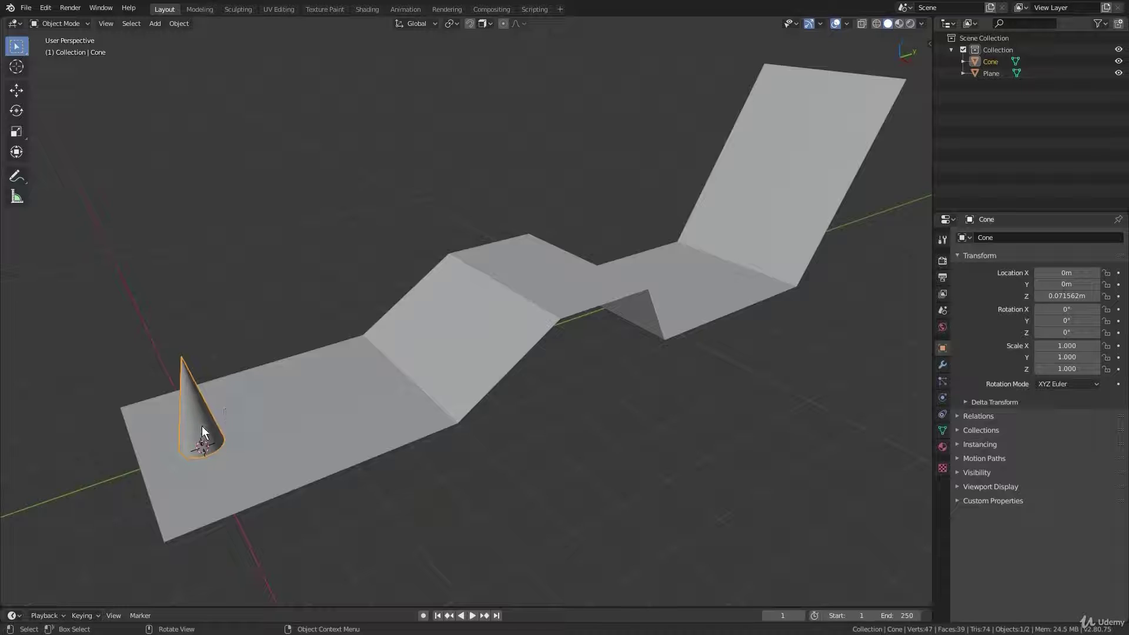
# Step: Try face-snapping the cone across the folded plane with its rotation aligned to the faces
pyautogui.press('g')
pyautogui.press('ctrl')
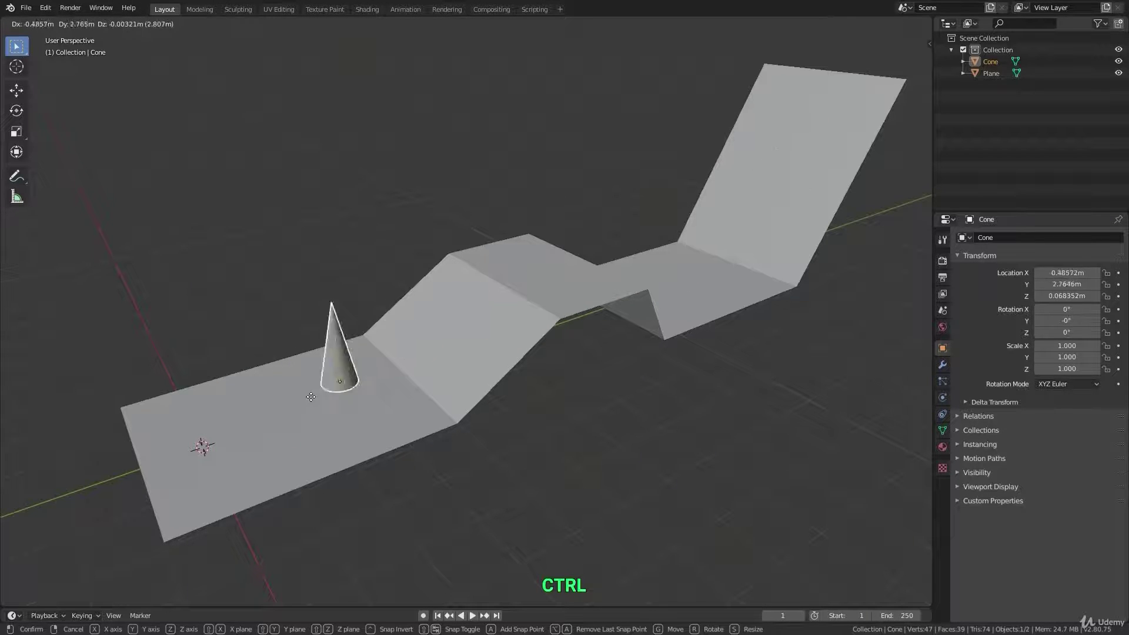
pyautogui.keyDown('ctrl'); pyautogui.rightClick(270, 430); pyautogui.keyUp('ctrl')
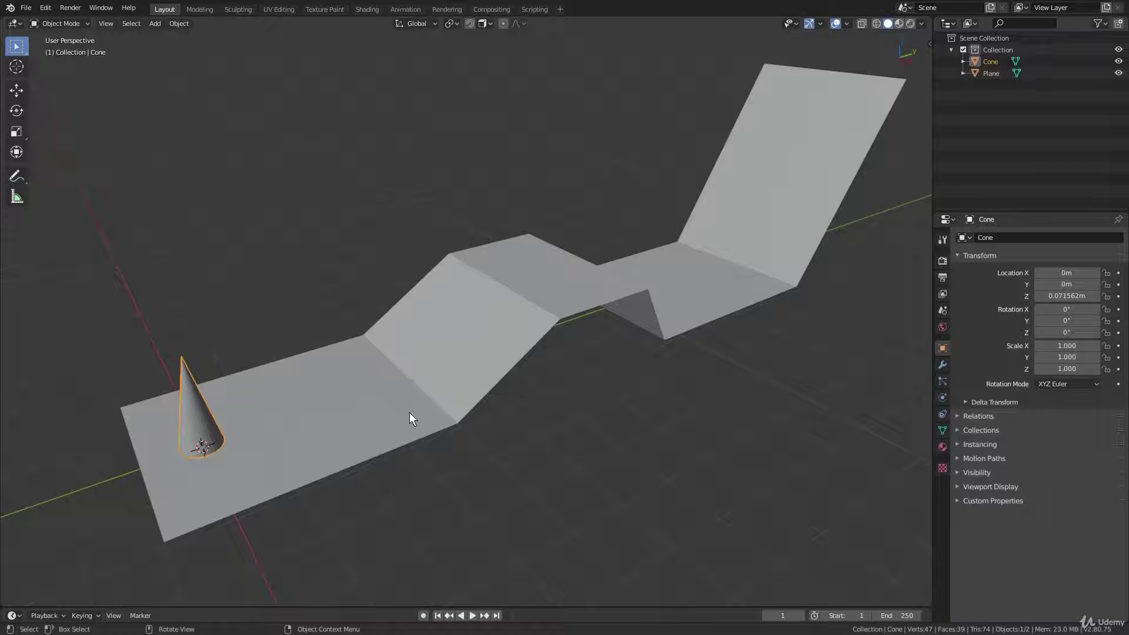
# Step: Turn on the cone's Axis display and switch to wireframe shading to show its local axes
pyautogui.click(957, 487)
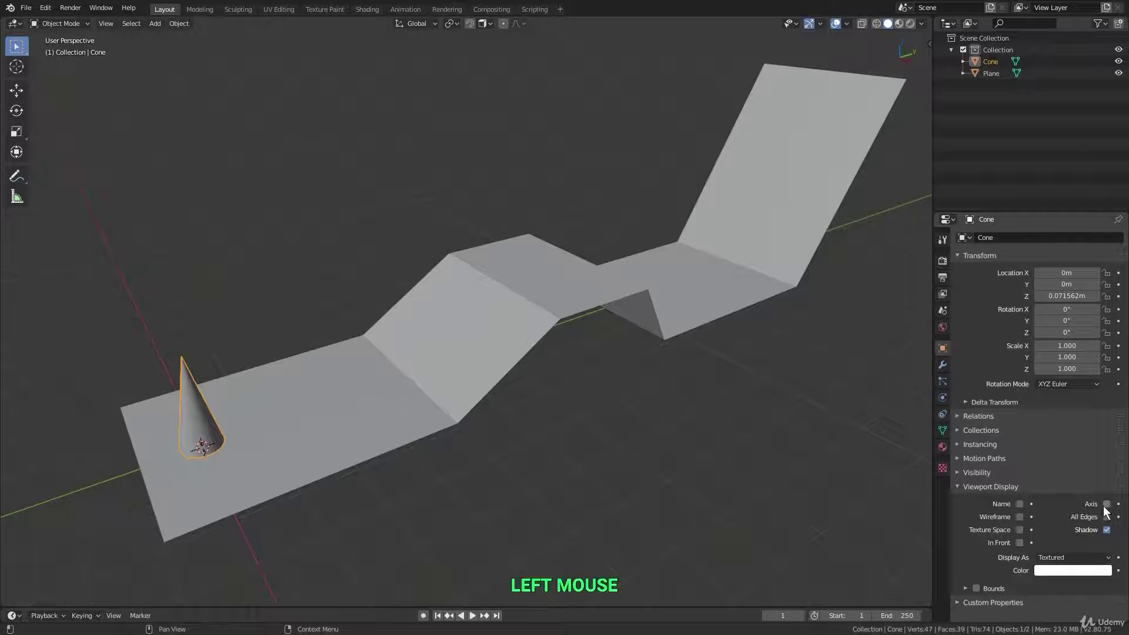
pyautogui.hotkey('shift', 'z')
pyautogui.scroll(3, 174, 430)
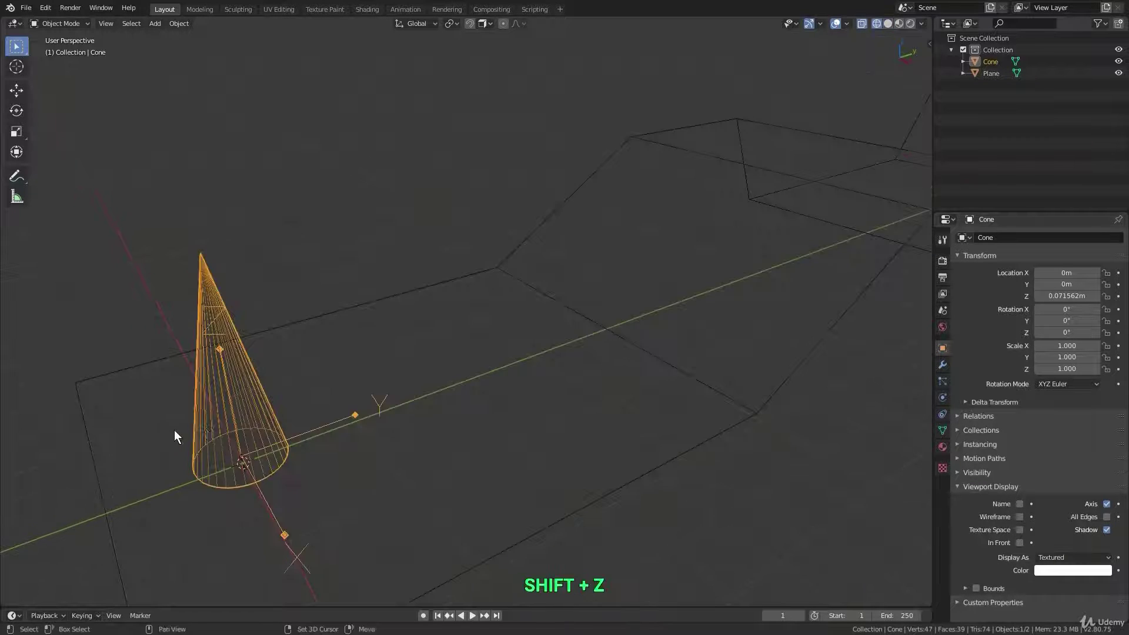
pyautogui.keyDown('shift'); pyautogui.moveTo(174, 429); pyautogui.dragTo(315, 401, button='middle'); pyautogui.keyUp('shift')
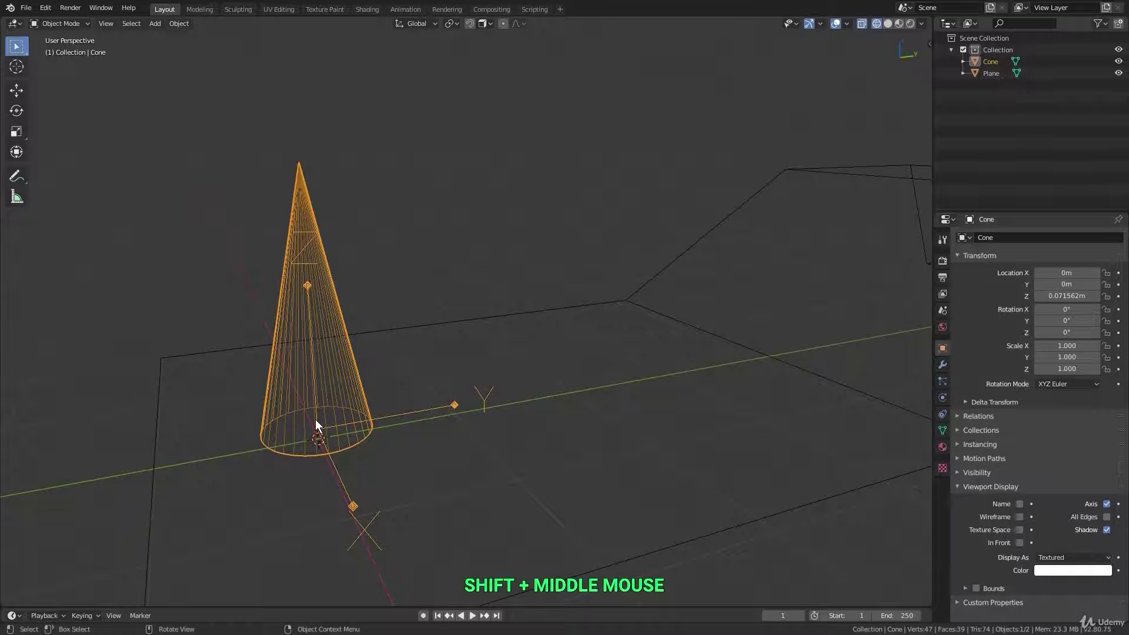
pyautogui.keyDown('shift'); pyautogui.moveTo(295, 111); pyautogui.dragTo(313, 185, button='middle'); pyautogui.keyUp('shift')
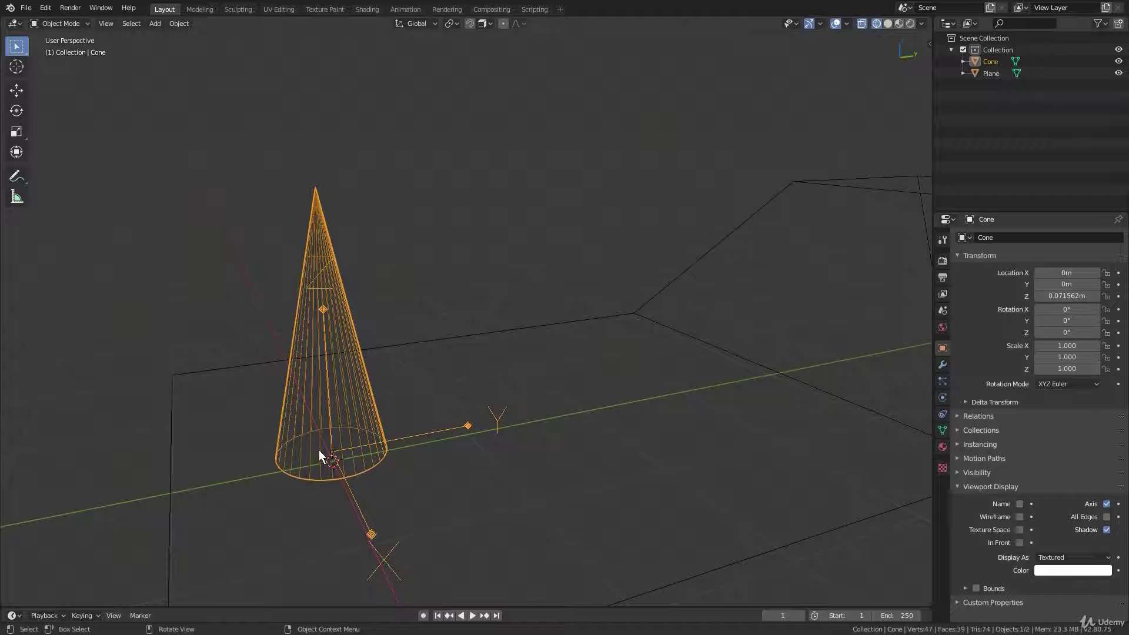
# Step: Face-snap the cone onto the first upward slope at about X 0.26 m, Y 5.09 m and Z 0.77 m, and return to solid shading
pyautogui.scroll(-5, 316, 310)
pyautogui.keyDown('shift'); pyautogui.moveTo(390, 382); pyautogui.dragTo(327, 411, button='middle'); pyautogui.keyUp('shift')
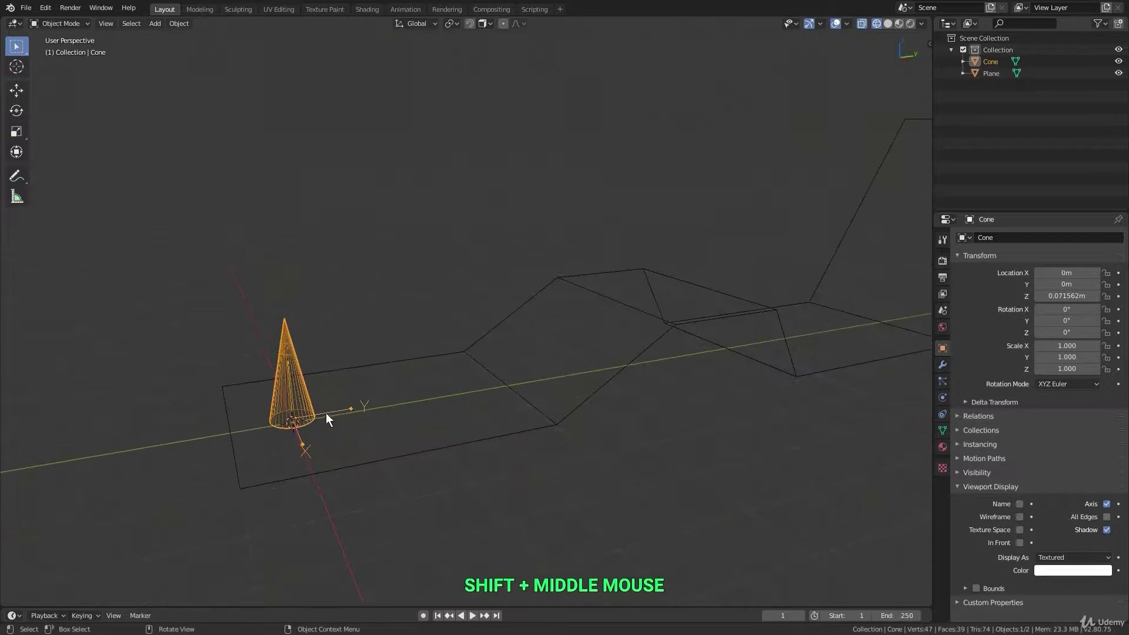
pyautogui.moveTo(481, 360); pyautogui.dragTo(417, 370, button='middle')
pyautogui.press('g')
pyautogui.press('ctrl')
pyautogui.keyDown('ctrl'); pyautogui.click(497, 376); pyautogui.keyUp('ctrl')
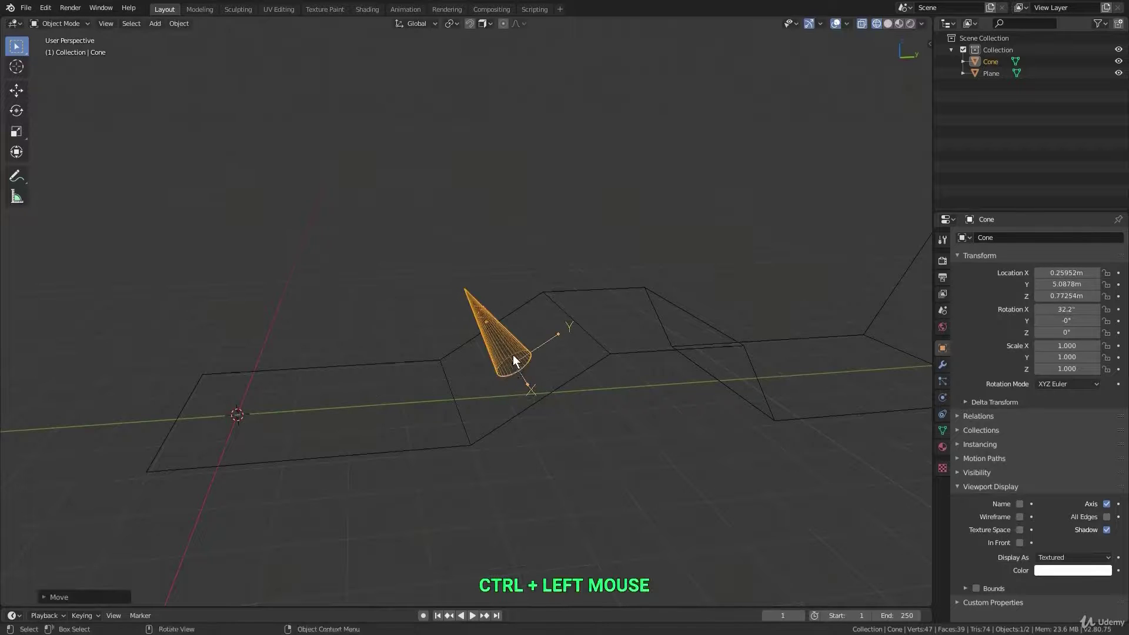
pyautogui.scroll(2, 509, 372)
pyautogui.moveTo(547, 412); pyautogui.dragTo(525, 378, button='middle')
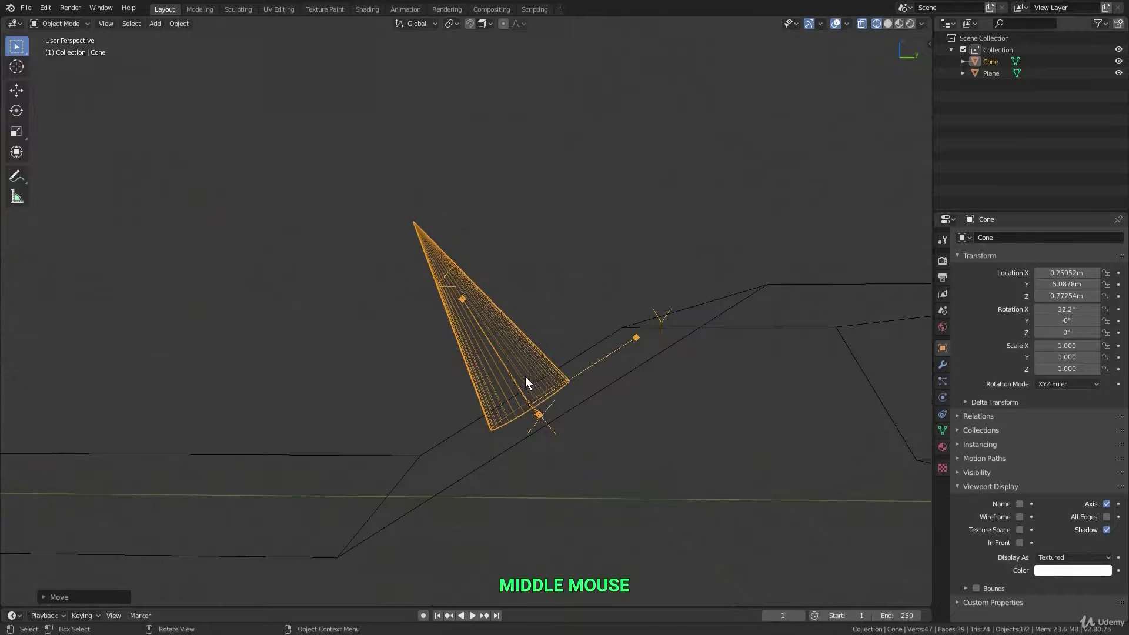
pyautogui.moveTo(410, 282); pyautogui.dragTo(506, 378, button='middle')
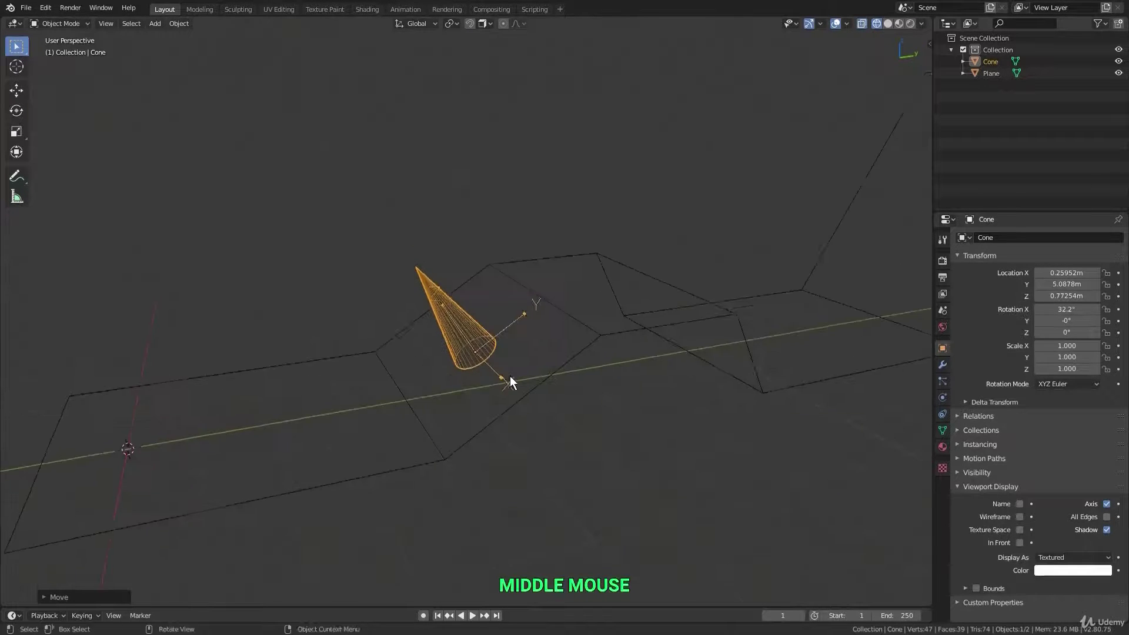
pyautogui.hotkey('shift', 'z')
# Step: Compare the rotation alignment options for Vertex and Edge snapping, and set snapping back to Face
pyautogui.click(488, 26)
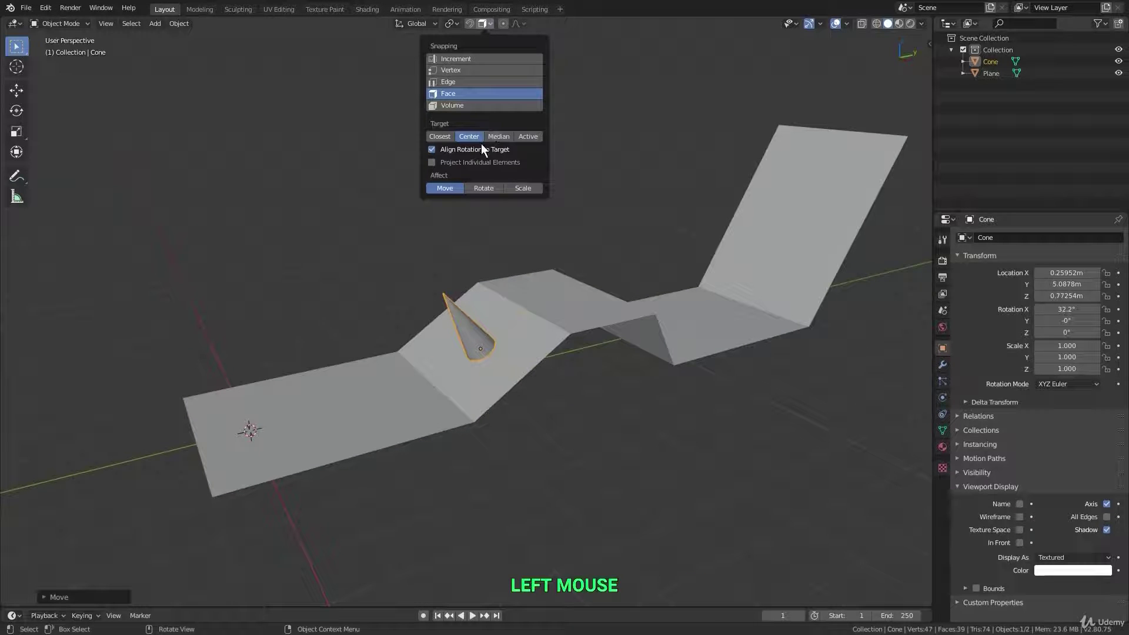
pyautogui.click(467, 70)
pyautogui.click(461, 81)
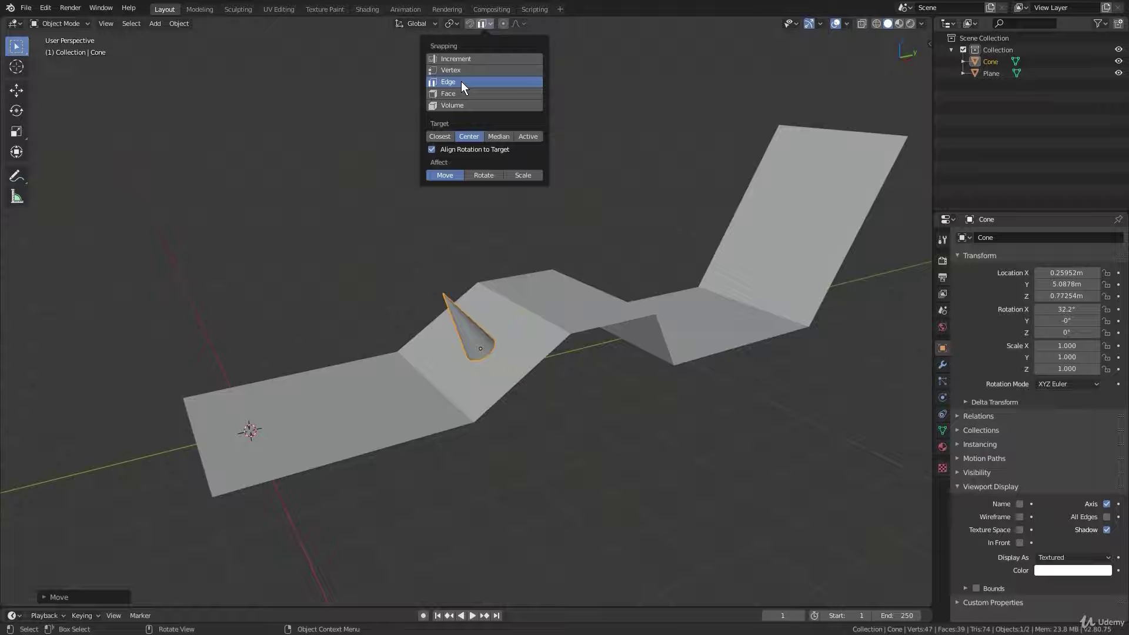
pyautogui.click(461, 91)
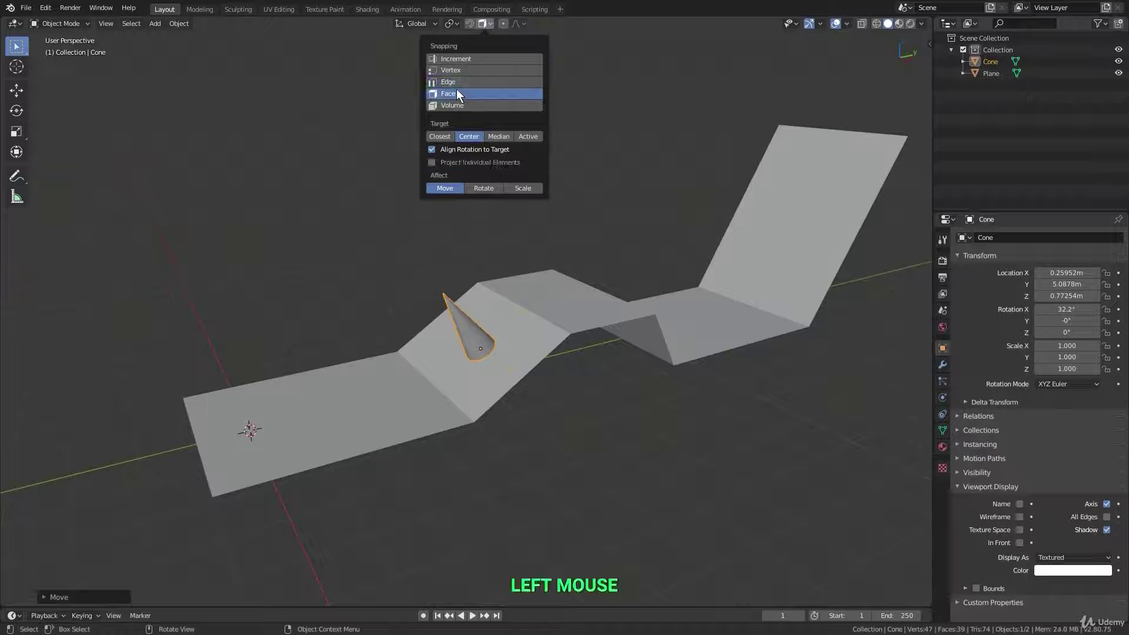
# Step: Face-snap the cone onto the flat section near the origin, at about X 0.1 m, Y -0.02 m and Z 0.07 m, and switch to right view
pyautogui.press('g')
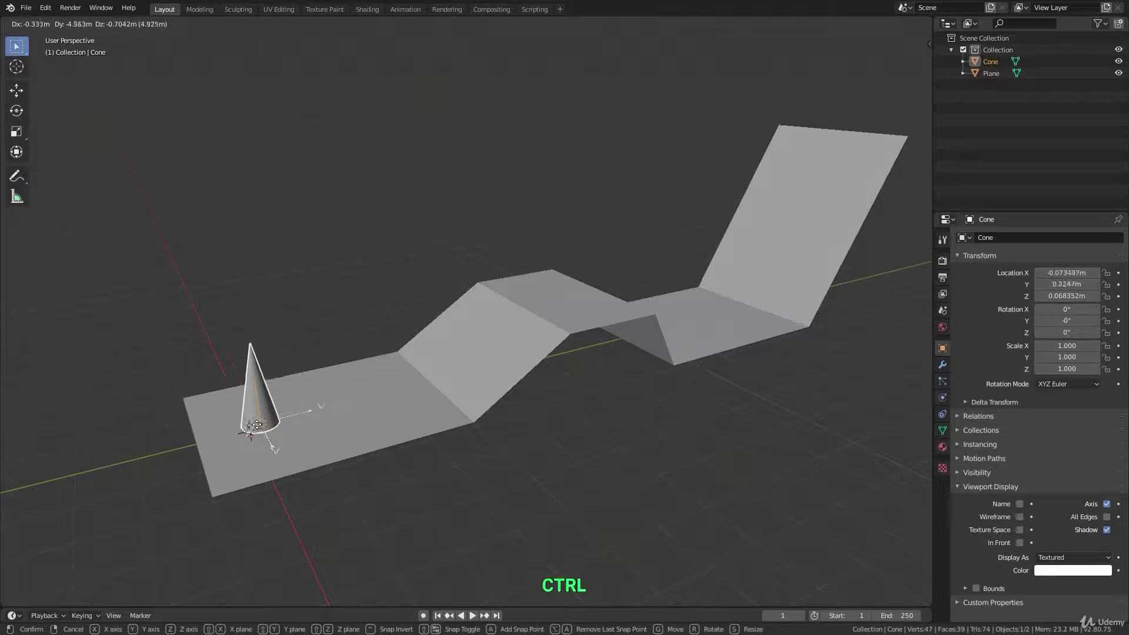
pyautogui.keyDown('ctrl'); pyautogui.click(286, 428); pyautogui.keyUp('ctrl')
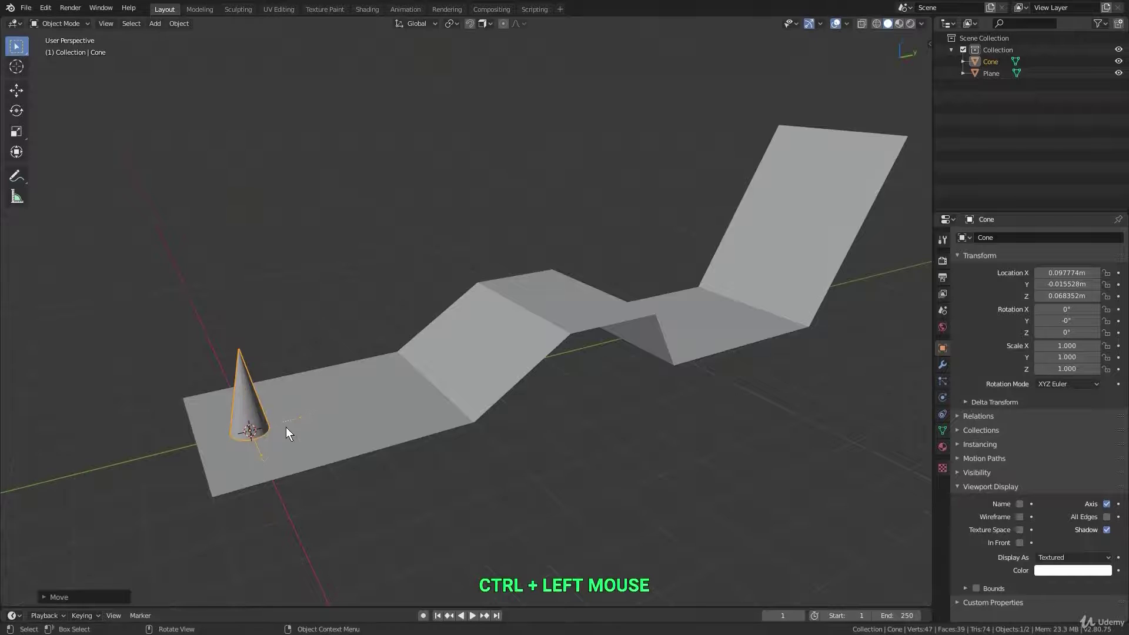
pyautogui.press('KP_7')
pyautogui.press('KP_3')
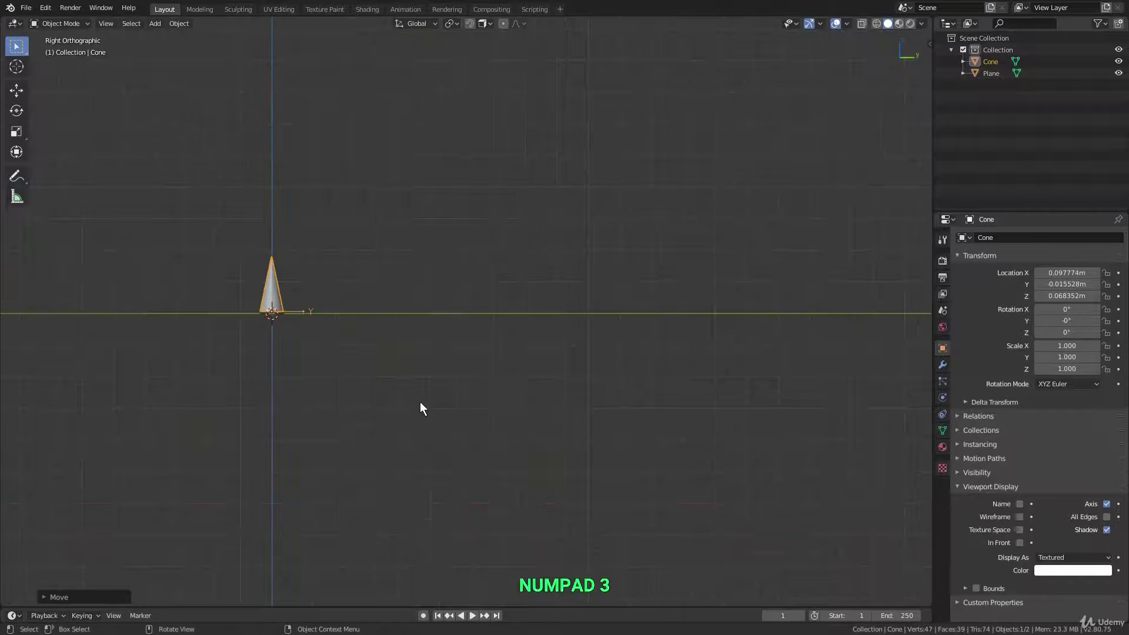
# Step: Undo the cone's last face snap and view the scene from the top in solid shading
pyautogui.hotkey('ctrl', 'z')
pyautogui.hotkey('shift', 'z')
pyautogui.moveTo(447, 267); pyautogui.dragTo(468, 294, button='middle')
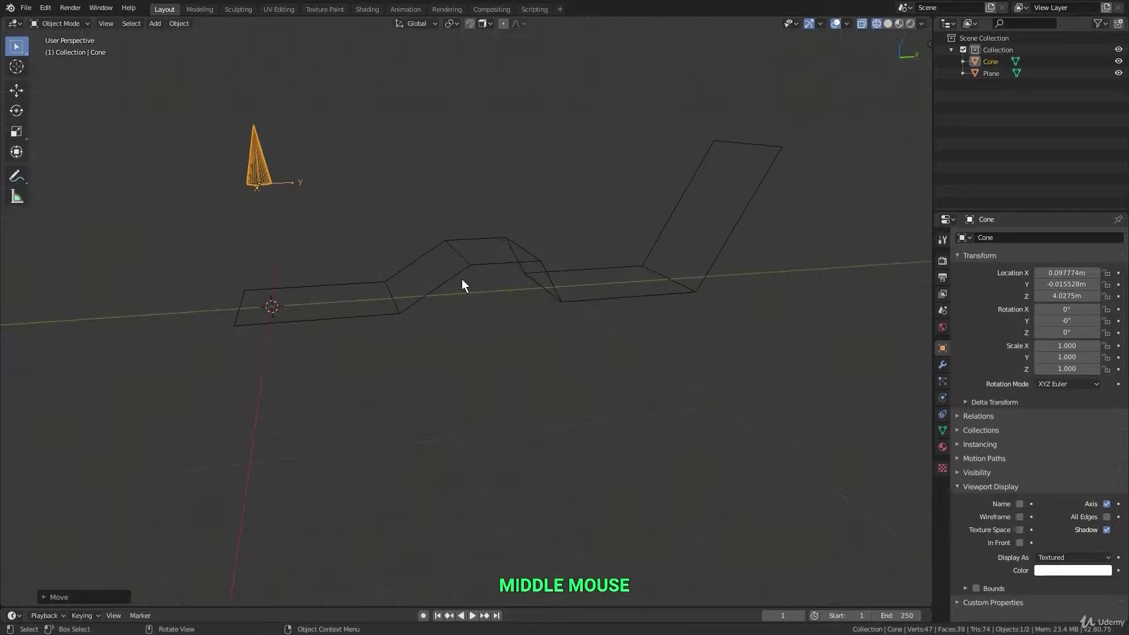
pyautogui.press('KP_7')
pyautogui.hotkey('shift', 'z')
# Step: Duplicate the cone four times along the Y axis, spacing the copies over the plane up to about Y 9 m
pyautogui.hotkey('shift', 'd')
pyautogui.press('y')
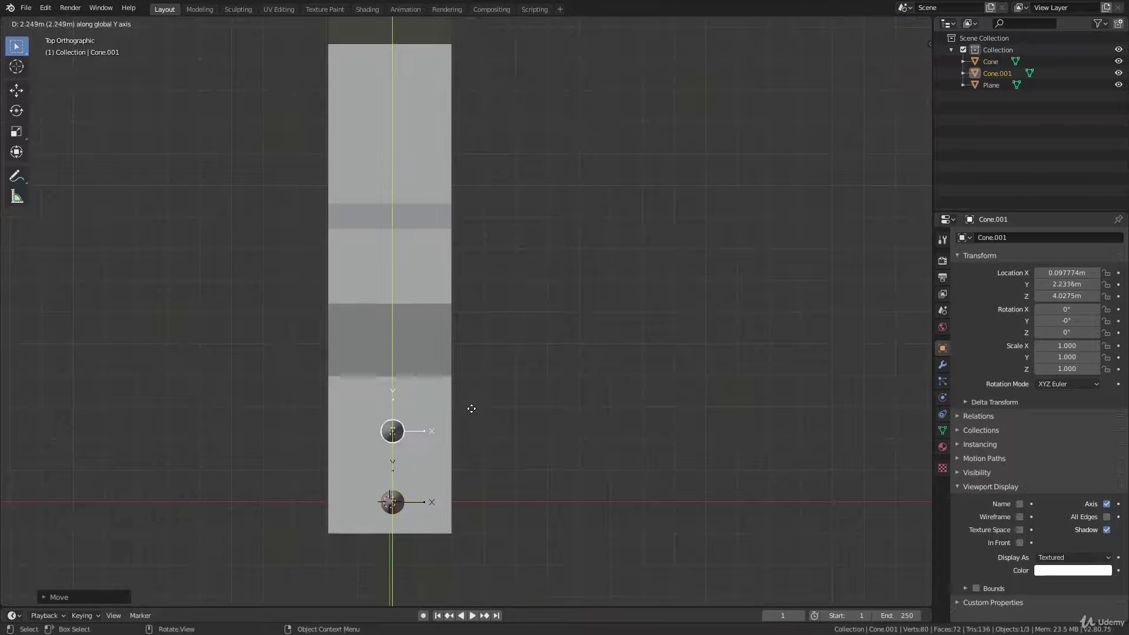
pyautogui.click(471, 377)
pyautogui.hotkey('shift', 'd')
pyautogui.middleClick(469, 331)
pyautogui.click(469, 312)
pyautogui.hotkey('shift', 'd')
pyautogui.click(474, 270)
pyautogui.hotkey('shift', 'd')
pyautogui.press('y')
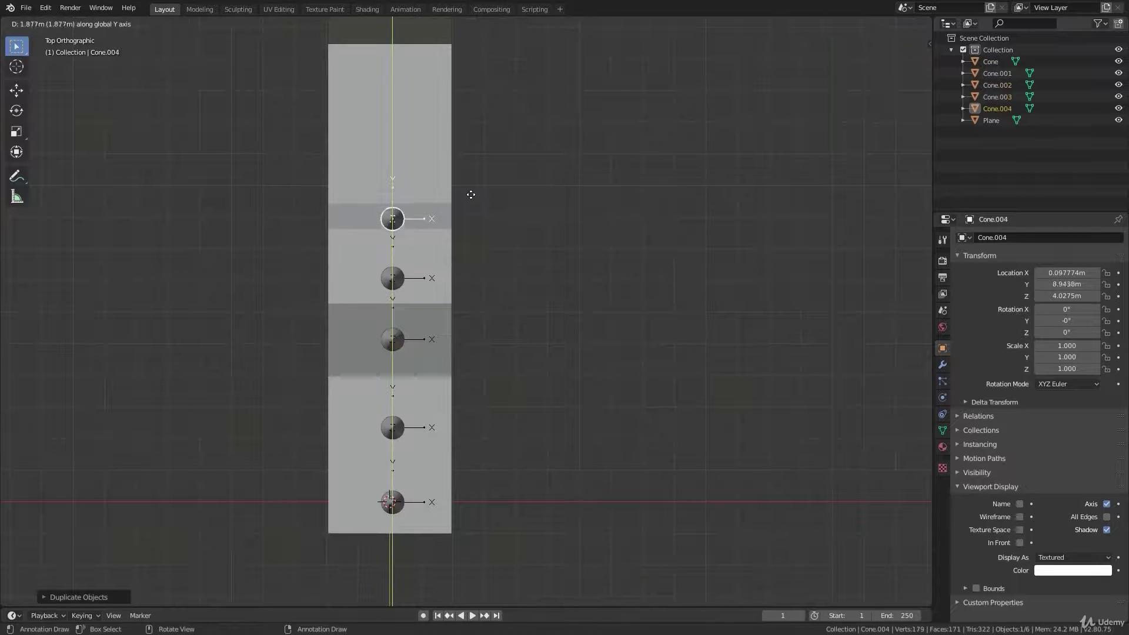
pyautogui.click(471, 194)
# Step: Add three more cone copies along Y over the far flat section and steep slope, placing the last at about Y 11.7 m
pyautogui.hotkey('shift', 'd')
pyautogui.middleClick(471, 94)
pyautogui.click(471, 70)
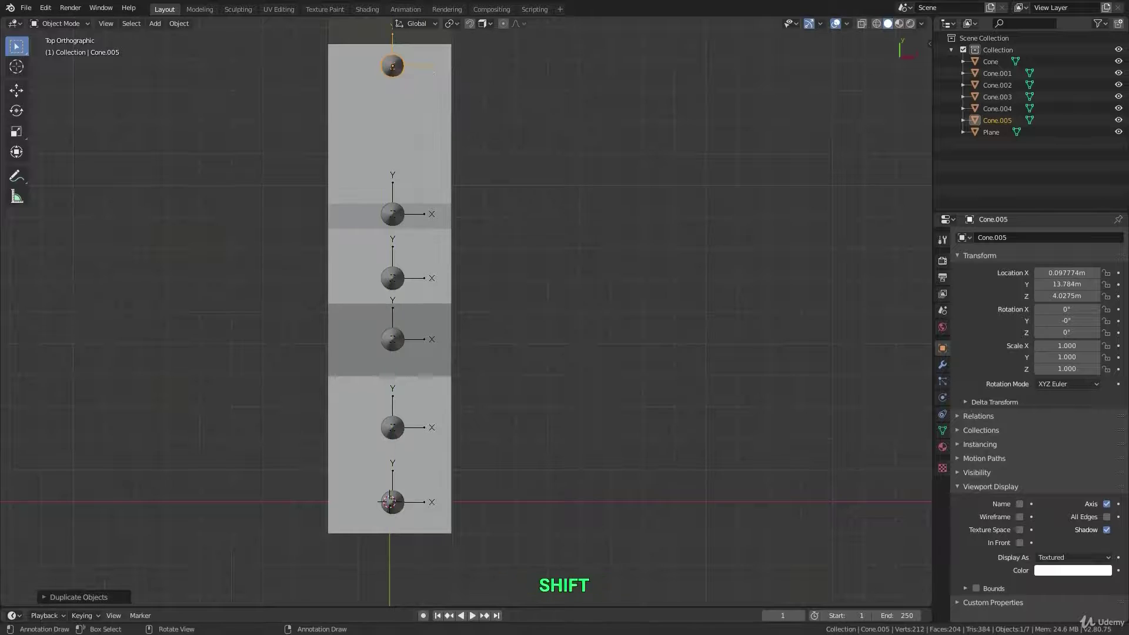
pyautogui.keyDown('shift'); pyautogui.moveTo(499, 242); pyautogui.dragTo(498, 329, button='middle'); pyautogui.keyUp('shift')
pyautogui.hotkey('shift', 'd')
pyautogui.middleClick(503, 309)
pyautogui.click(511, 273)
pyautogui.hotkey('shift', 'd')
pyautogui.middleClick(512, 335)
pyautogui.click(514, 406)
# Step: Box-select all eight cones while leaving the plane unselected
pyautogui.moveTo(514, 406); pyautogui.dragTo(412, 279, button='middle')
pyautogui.press('b')
pyautogui.moveTo(517, 188); pyautogui.dragTo(651, 231)
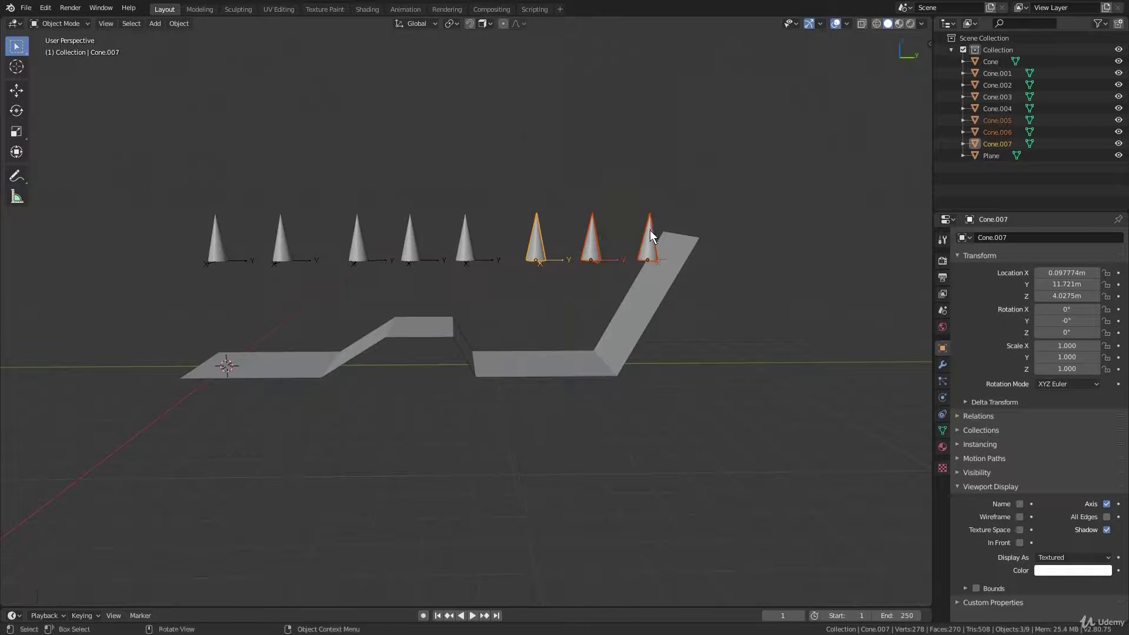
pyautogui.press('b')
pyautogui.moveTo(140, 201); pyautogui.dragTo(518, 271)
pyautogui.scroll(2, 550, 257)
pyautogui.moveTo(549, 257); pyautogui.dragTo(413, 376, button='middle')
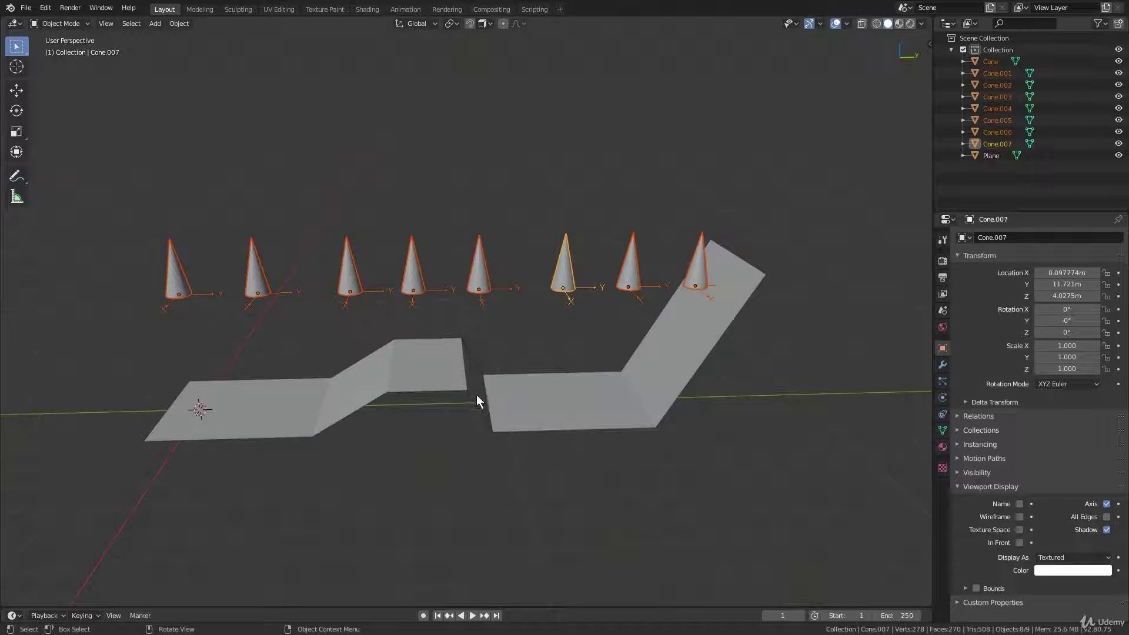
# Step: Try to face-snap all eight cones onto the plane together without projecting individual elements
pyautogui.keyDown('shift'); pyautogui.moveTo(604, 368); pyautogui.dragTo(606, 376, button='middle'); pyautogui.keyUp('shift')
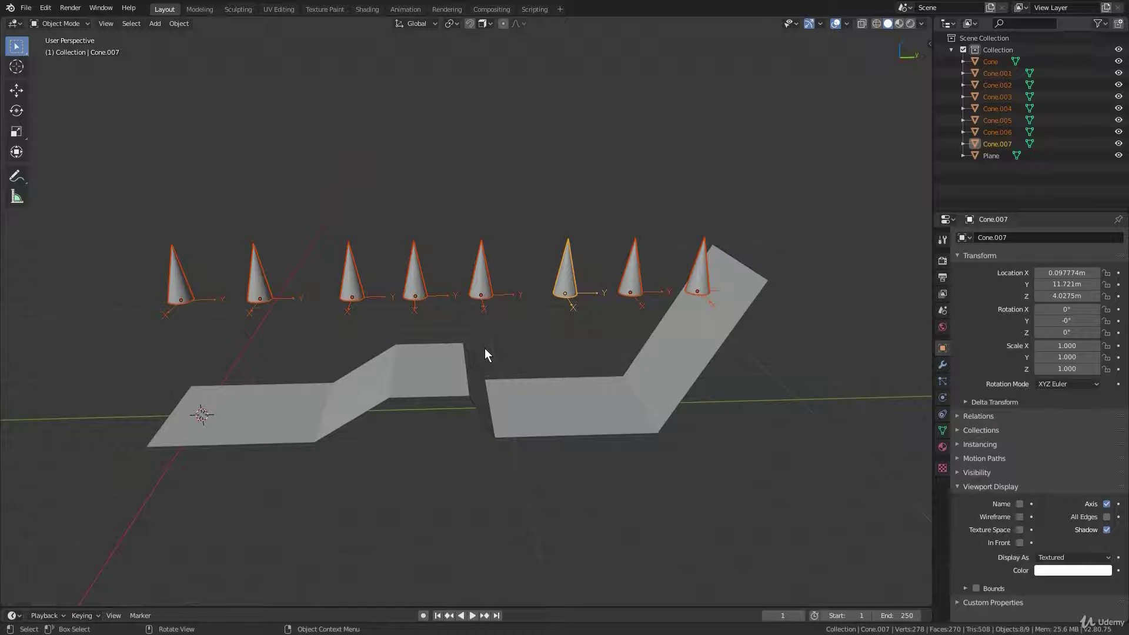
pyautogui.keyDown('shift'); pyautogui.moveTo(485, 308); pyautogui.dragTo(499, 340, button='middle'); pyautogui.keyUp('shift')
pyautogui.press('g')
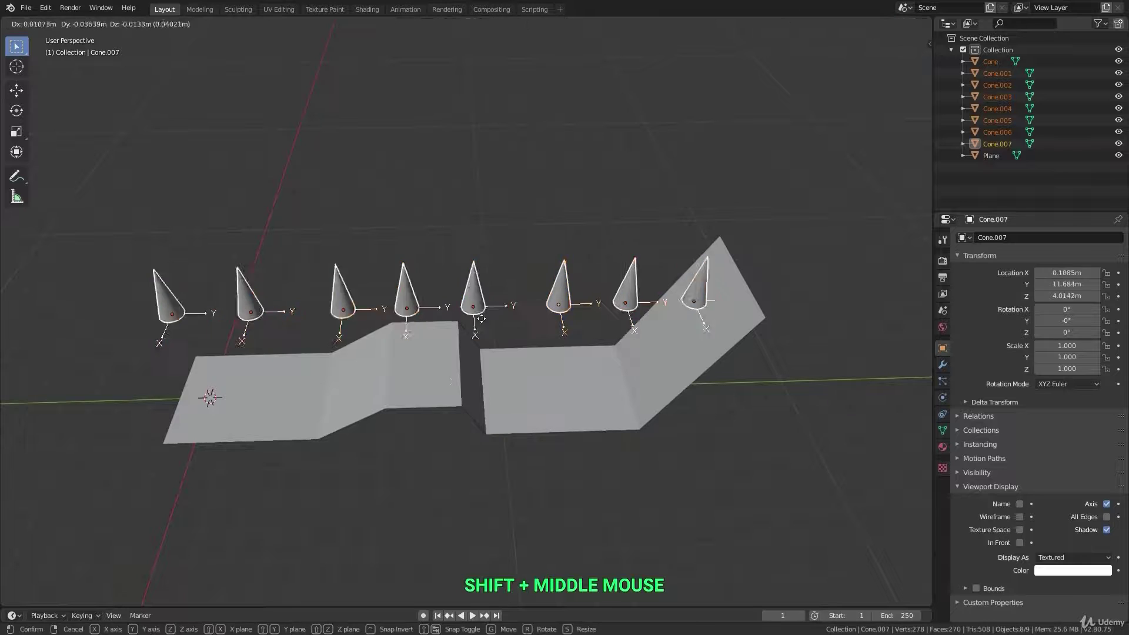
pyautogui.press('ctrl')
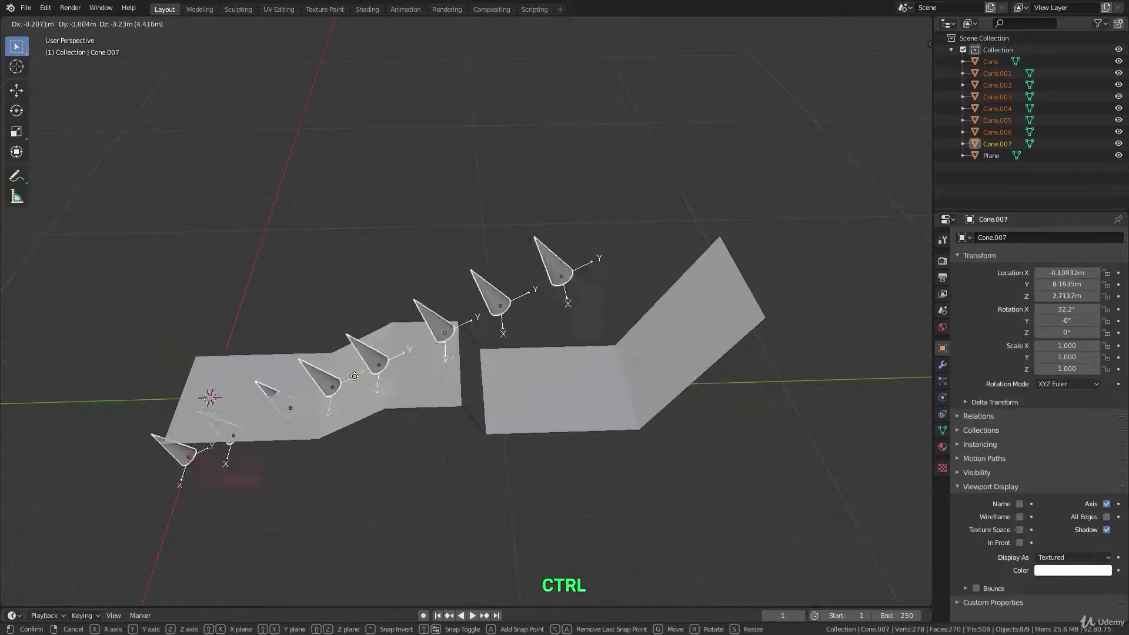
pyautogui.rightClick(475, 357)
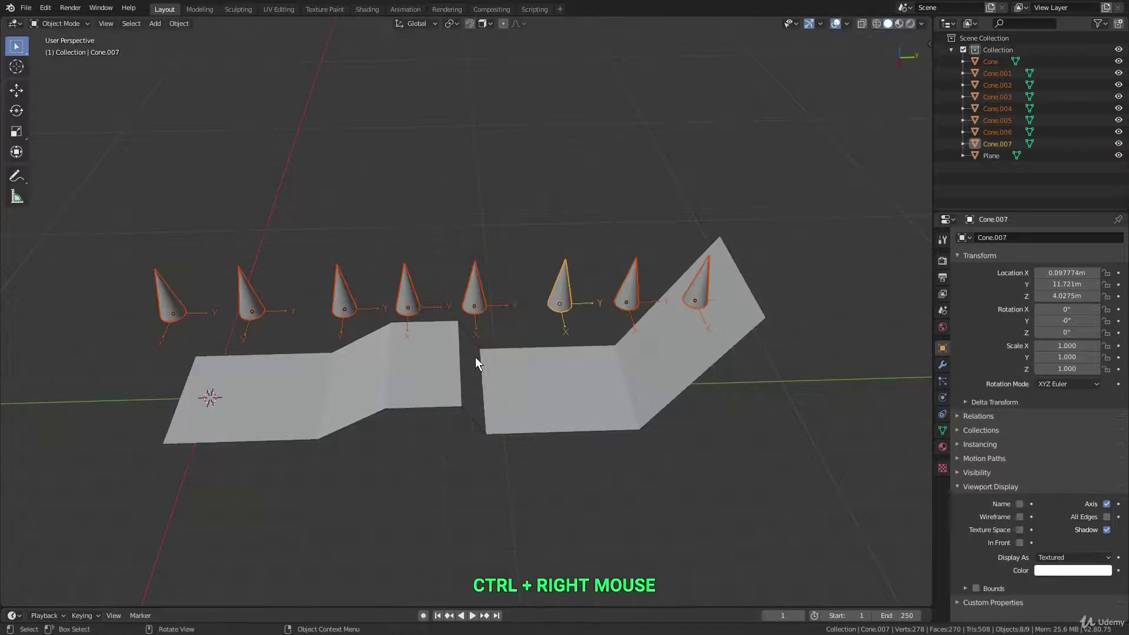
# Step: Enable Project Individual Elements in the Face snapping options
pyautogui.moveTo(476, 358); pyautogui.dragTo(472, 174, button='middle')
pyautogui.click(491, 23)
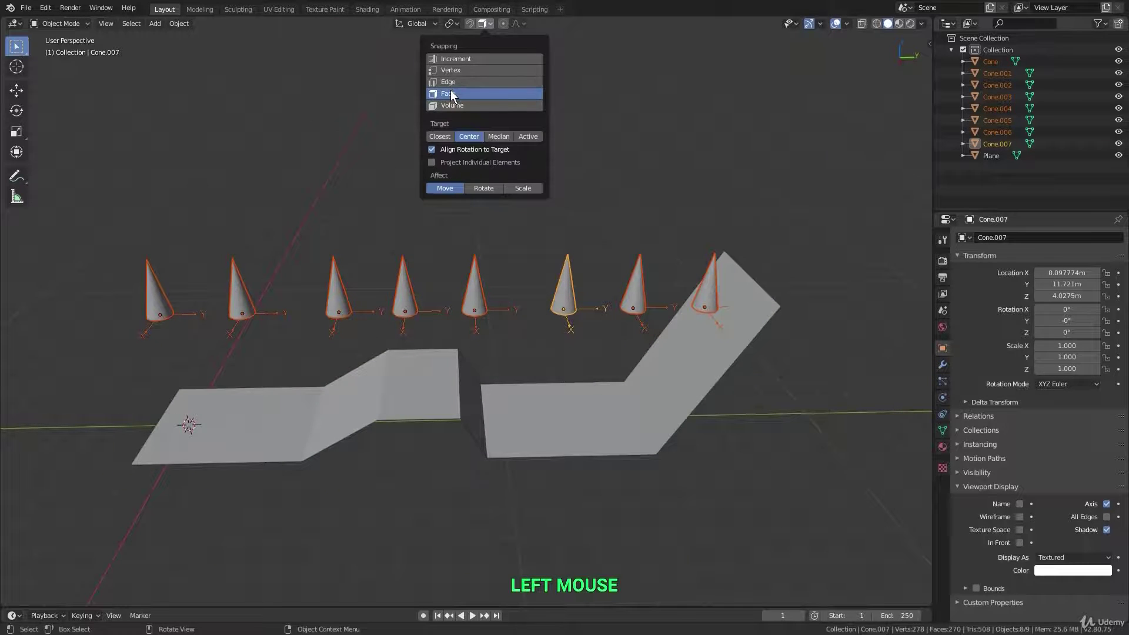
pyautogui.click(460, 163)
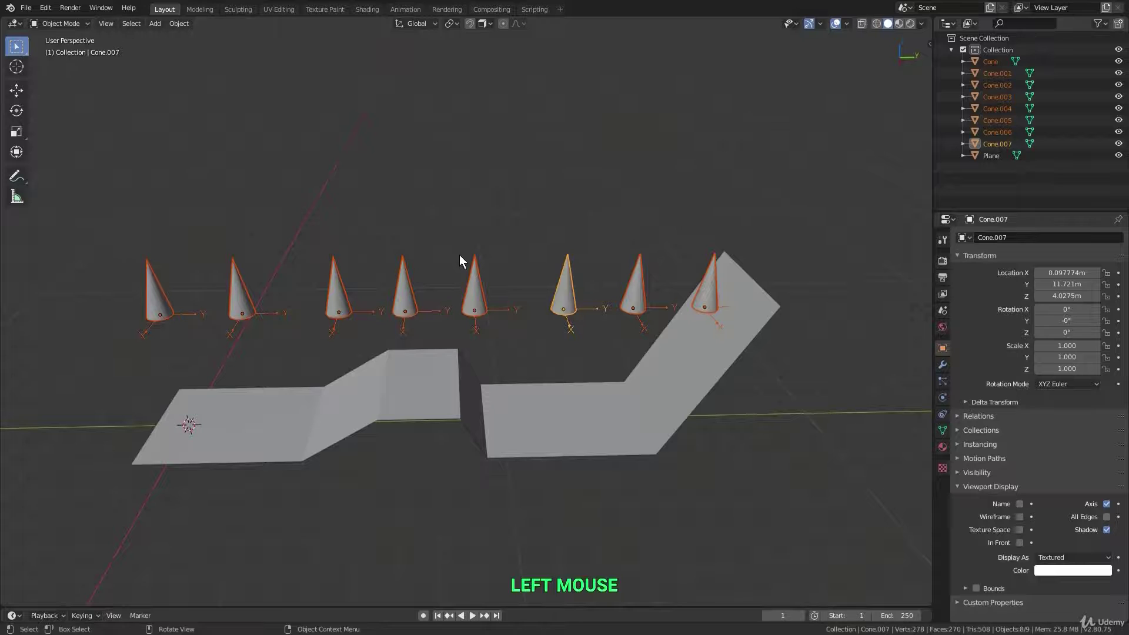
# Step: Face-snap all eight cones straight down onto the plane from top view and inspect how each one aligns to its surface
pyautogui.moveTo(460, 255); pyautogui.dragTo(552, 255, button='middle')
pyautogui.press('KP_7')
pyautogui.scroll(-2, 532, 267)
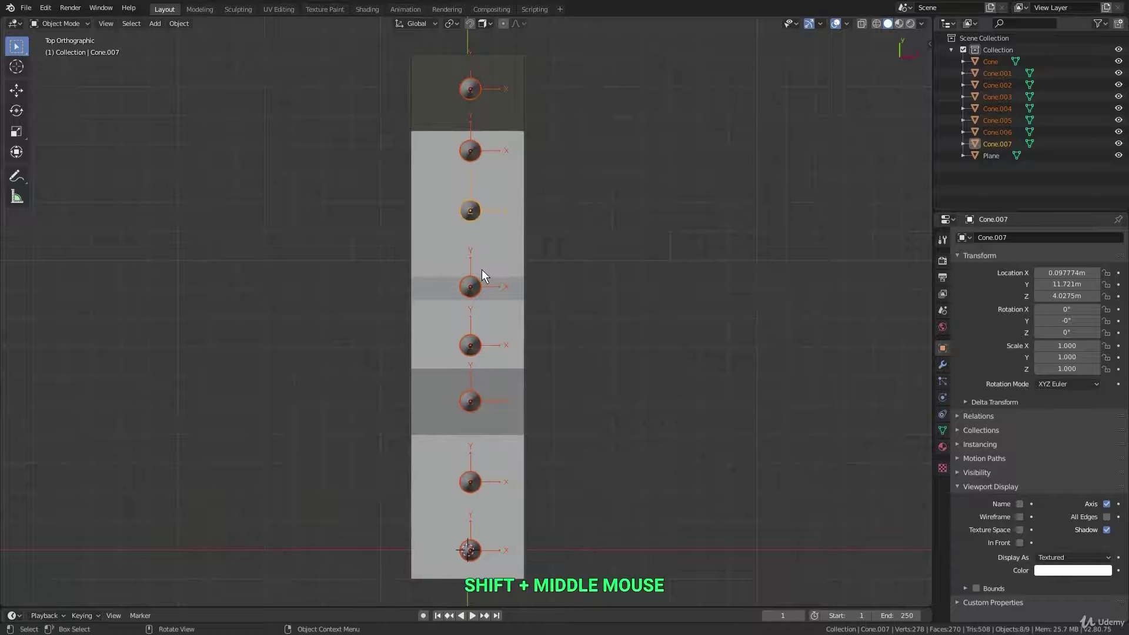
pyautogui.press('g')
pyautogui.press('ctrl')
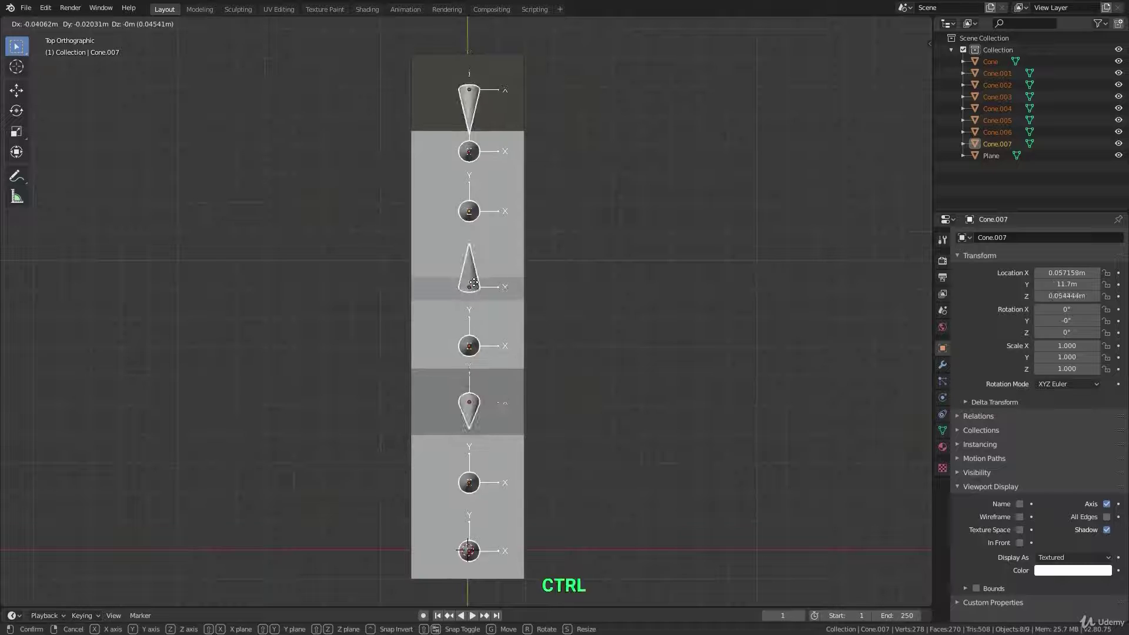
pyautogui.click(473, 282)
pyautogui.moveTo(471, 284); pyautogui.dragTo(490, 326, button='middle')
pyautogui.scroll(2, 540, 326)
pyautogui.keyDown('shift'); pyautogui.moveTo(490, 325); pyautogui.dragTo(489, 321, button='middle'); pyautogui.keyUp('shift')
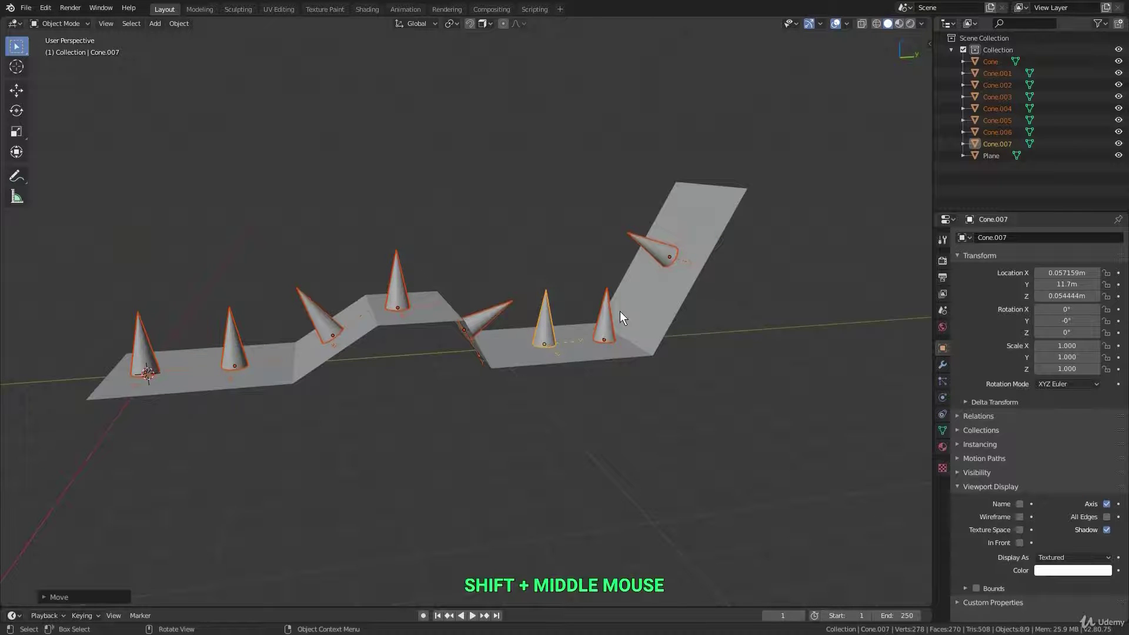
pyautogui.keyDown('shift'); pyautogui.moveTo(620, 311); pyautogui.dragTo(658, 271, button='middle'); pyautogui.keyUp('shift')
pyautogui.moveTo(421, 304); pyautogui.dragTo(524, 372, button='middle')
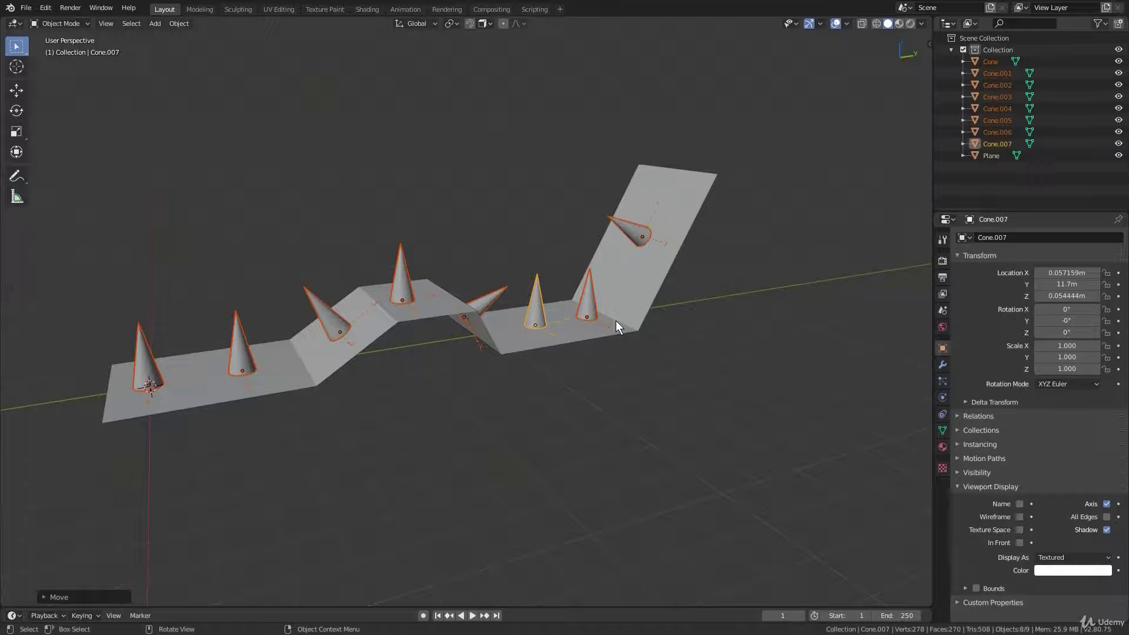
pyautogui.hotkey('ctrl', 'z')
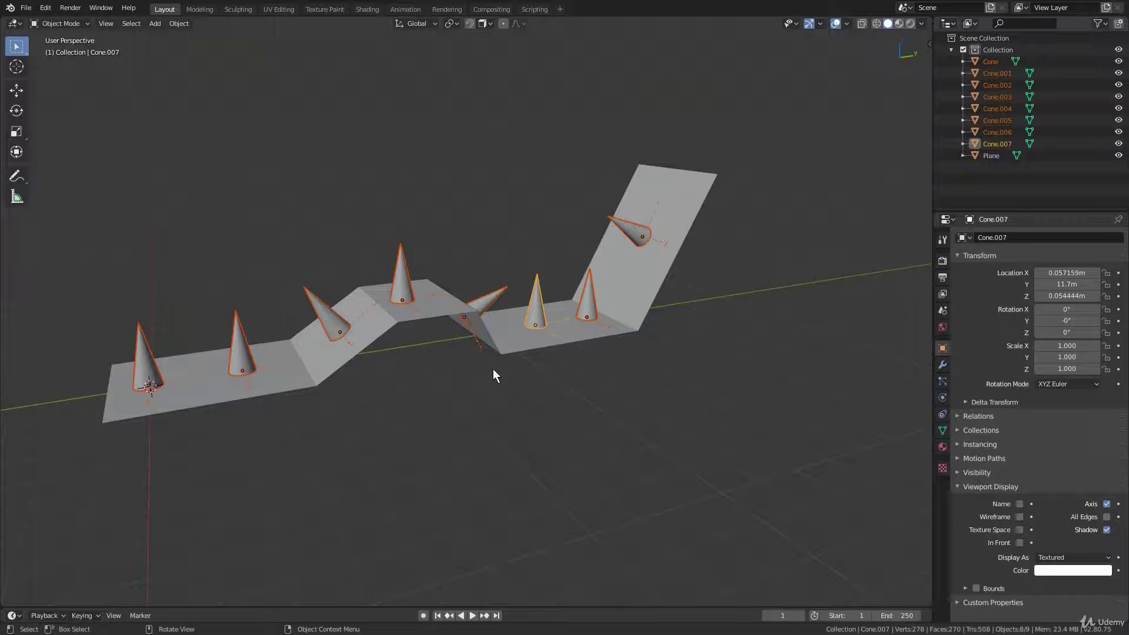
# Step: Place the 3D cursor on the upper part of the steep slope's face
pyautogui.keyDown('shift'); pyautogui.moveTo(675, 181); pyautogui.dragTo(662, 244, button='middle'); pyautogui.keyUp('shift')
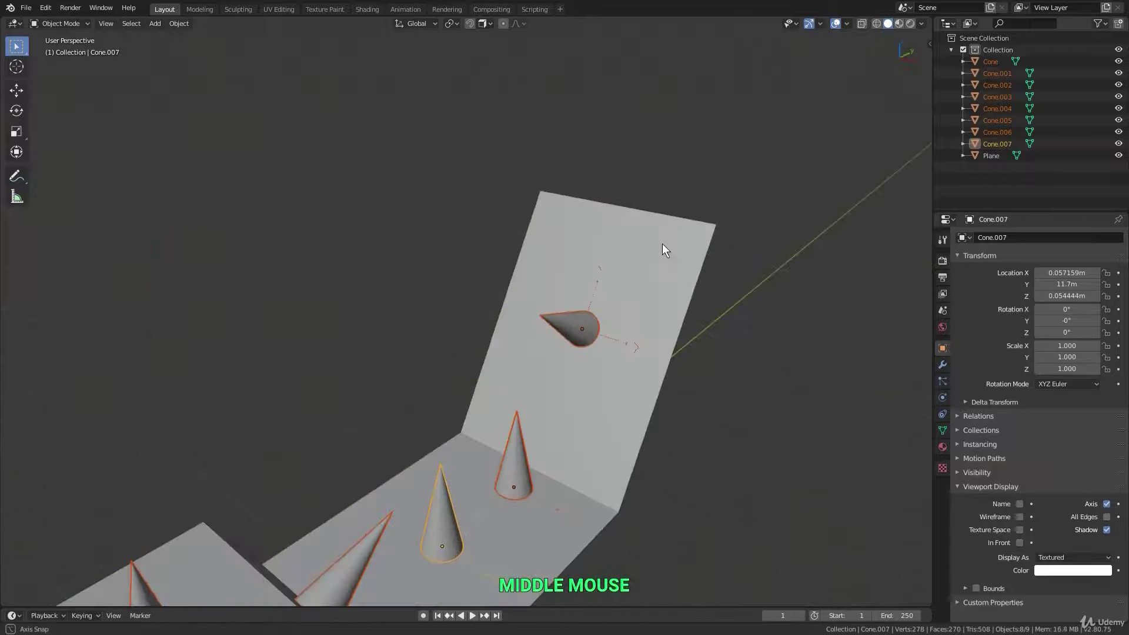
pyautogui.keyDown('shift'); pyautogui.rightClick(661, 238); pyautogui.keyUp('shift')
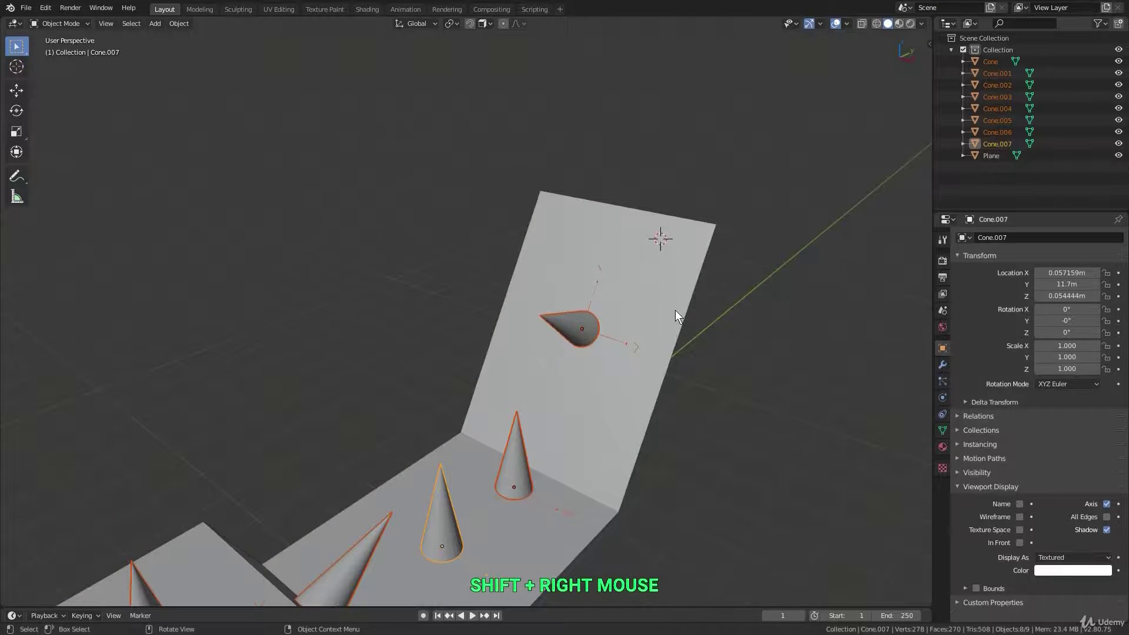
pyautogui.moveTo(676, 311)
pyautogui.mouseDown(button='middle')
pyautogui.moveTo(546, 254)
pyautogui.moveTo(694, 304)
pyautogui.moveTo(522, 278)
pyautogui.moveTo(676, 305)
pyautogui.mouseUp(button='middle')
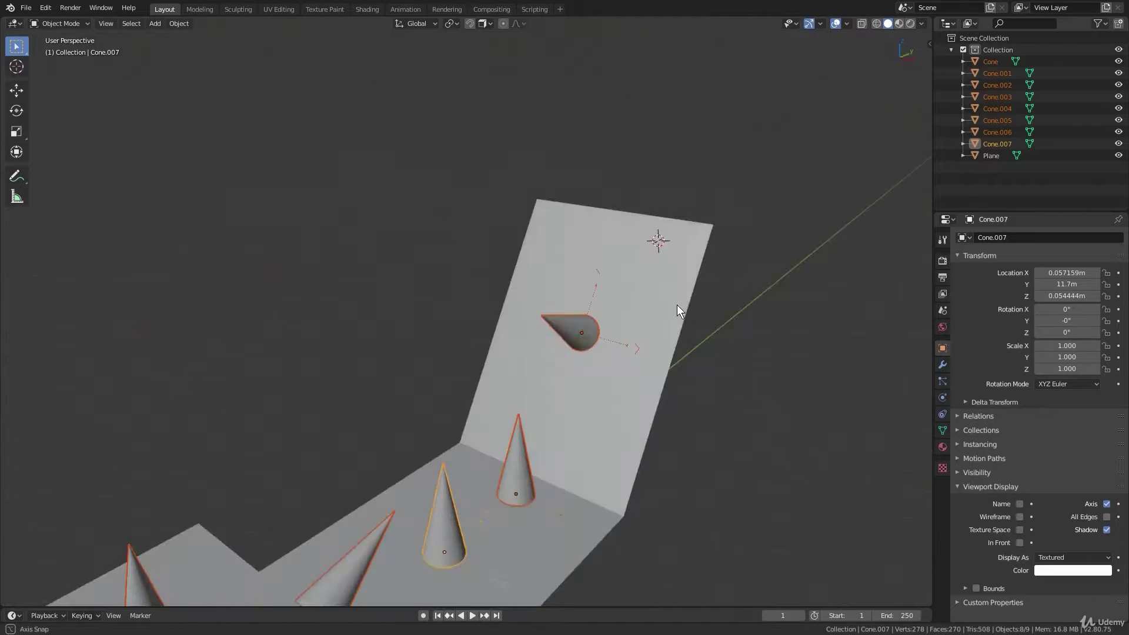
pyautogui.scroll(-3, 620, 353)
pyautogui.keyDown('shift'); pyautogui.moveTo(620, 352); pyautogui.dragTo(630, 304, button='middle'); pyautogui.keyUp('shift')
# Step: Set snapping to Vertex and place the 3D cursor in the empty space beside the steep slope
pyautogui.click(483, 24)
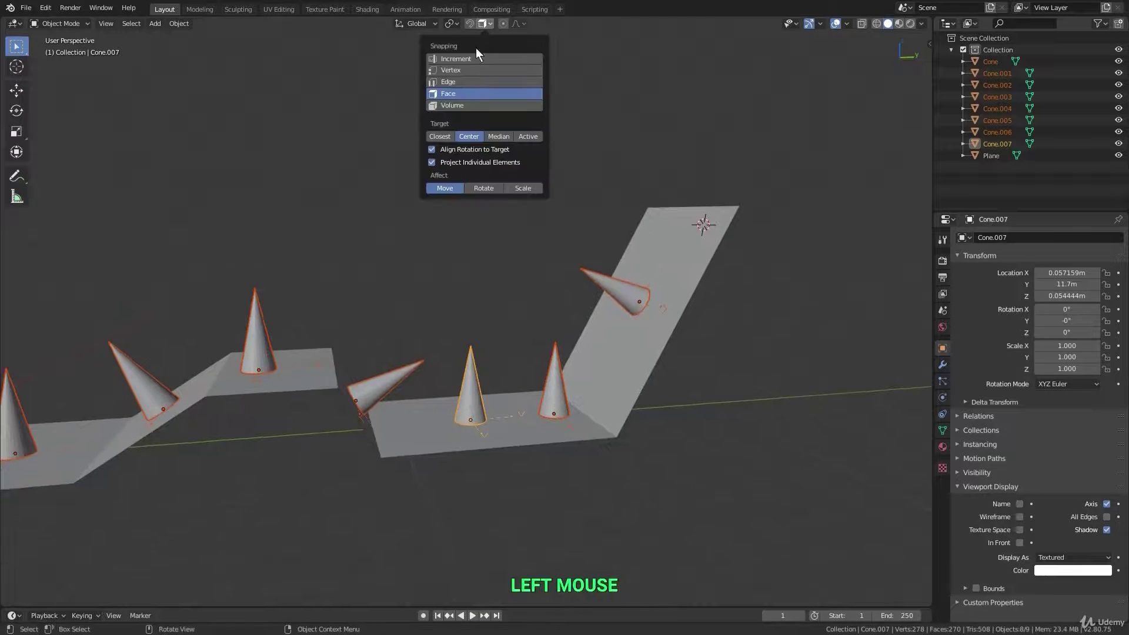
pyautogui.click(465, 67)
pyautogui.moveTo(708, 193)
pyautogui.mouseDown(button='middle')
pyautogui.moveTo(714, 214)
pyautogui.moveTo(711, 189)
pyautogui.mouseUp(button='middle')
pyautogui.keyDown('shift'); pyautogui.rightClick(757, 141); pyautogui.keyUp('shift')
pyautogui.keyDown('shift'); pyautogui.moveTo(758, 142); pyautogui.dragTo(509, 246, button='right'); pyautogui.keyUp('shift')
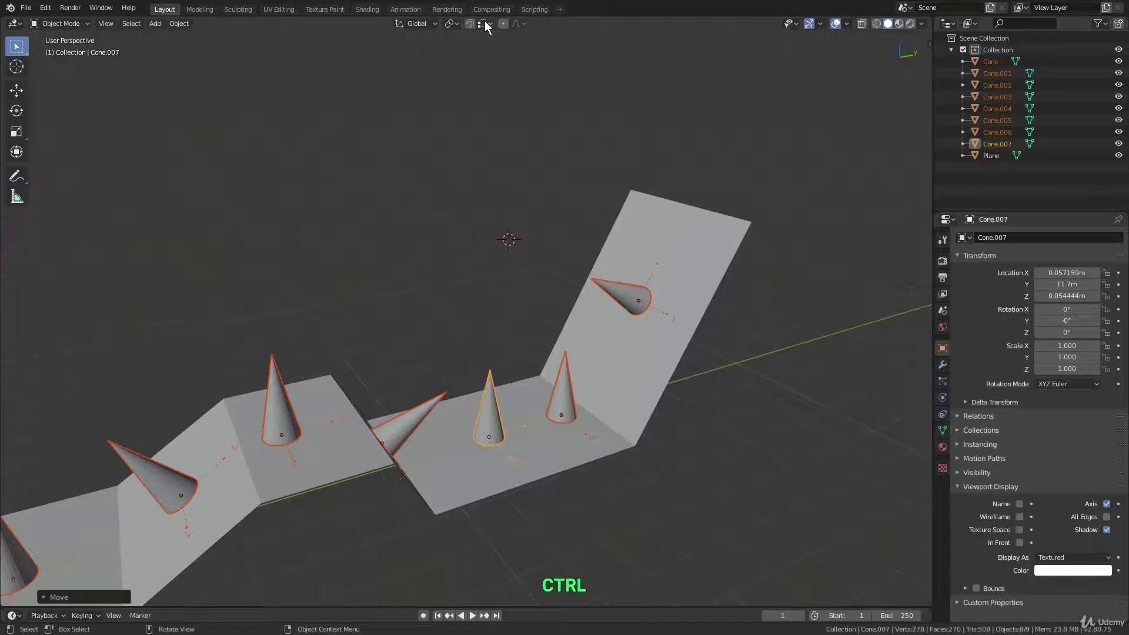
# Step: Set snapping to Face, switch off Project Individual Elements, and place the 3D cursor on the lower part of the steep slope
pyautogui.click(490, 23)
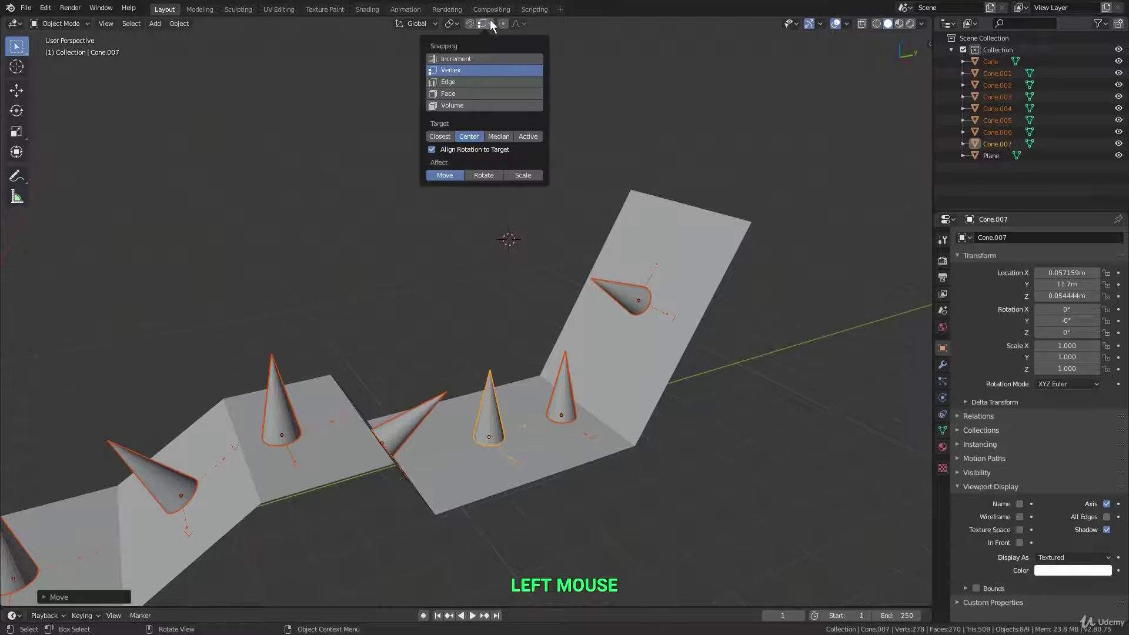
pyautogui.click(468, 96)
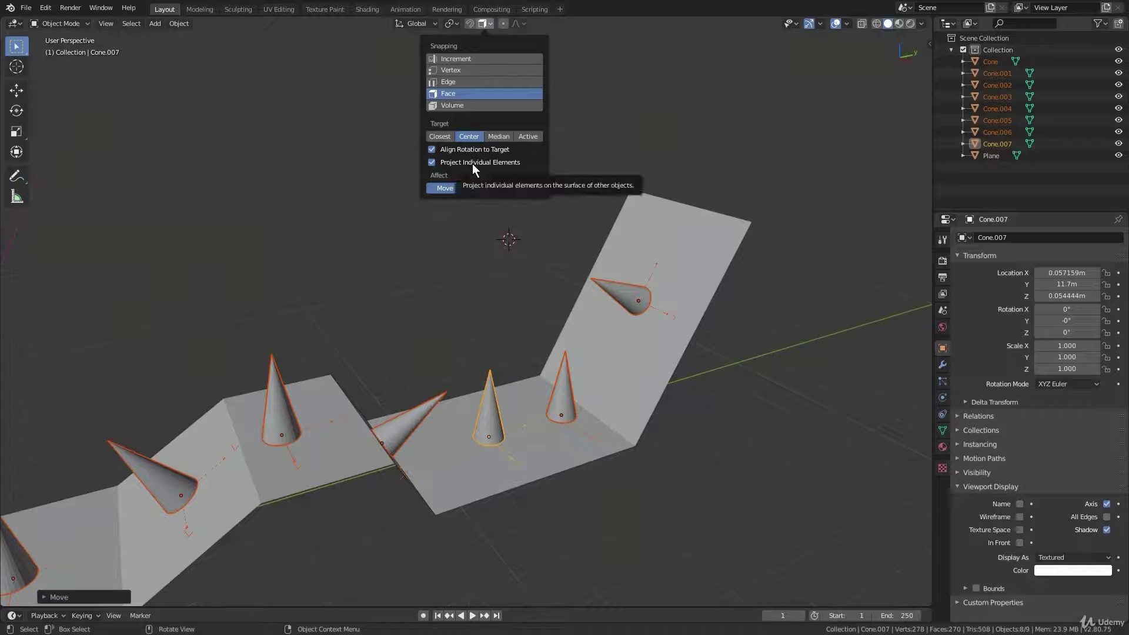
pyautogui.click(431, 163)
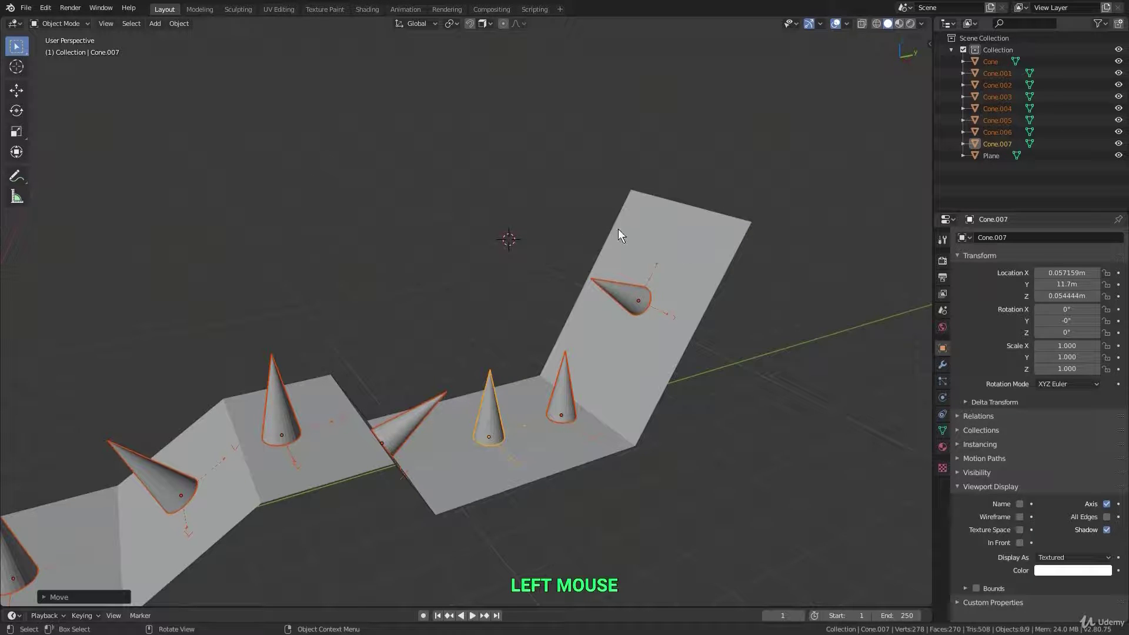
pyautogui.keyDown('shift'); pyautogui.moveTo(534, 221); pyautogui.dragTo(630, 357, button='right'); pyautogui.keyUp('shift')
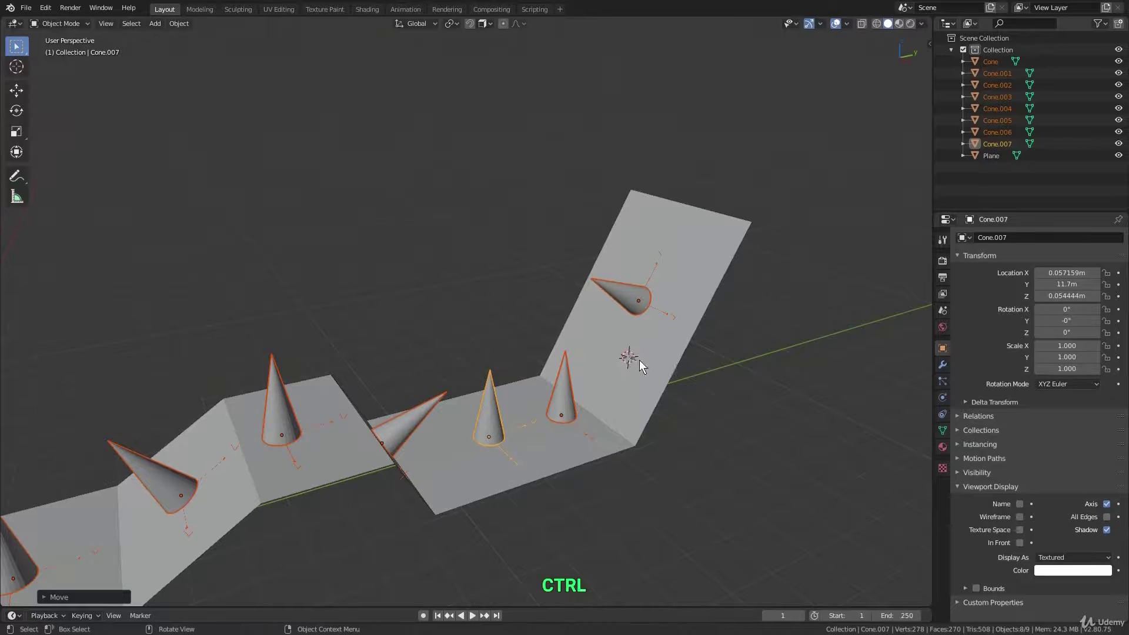
pyautogui.scroll(4, 643, 358)
pyautogui.moveTo(642, 358); pyautogui.dragTo(627, 288, button='middle')
pyautogui.scroll(-4, 676, 383)
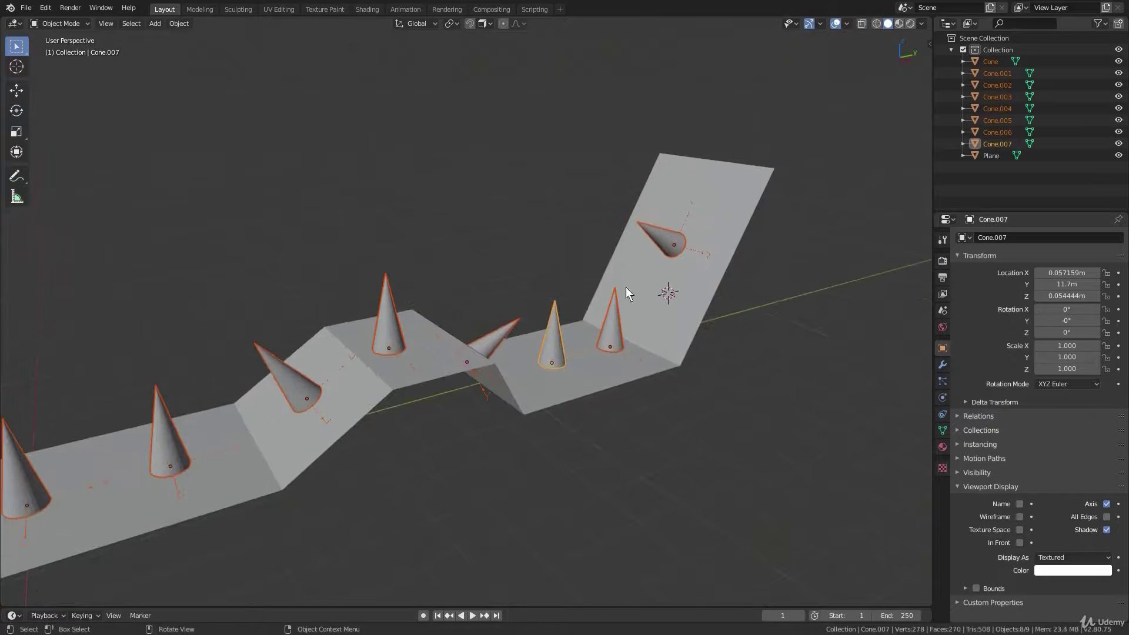
pyautogui.click(487, 25)
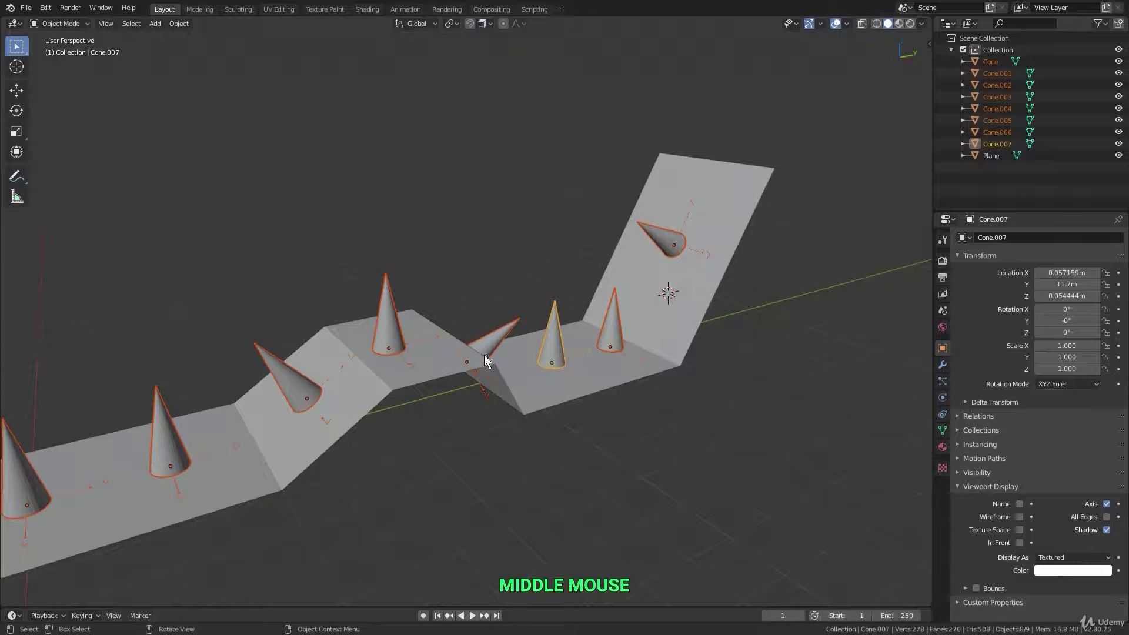
# Step: Delete the plane and seven cones, keeping only the cone at the origin
pyautogui.scroll(-2, 485, 355)
pyautogui.keyDown('shift'); pyautogui.moveTo(485, 353); pyautogui.dragTo(544, 349, button='middle'); pyautogui.keyUp('shift')
pyautogui.press('a')
pyautogui.moveTo(445, 352); pyautogui.dragTo(443, 351, button='middle')
pyautogui.press('b')
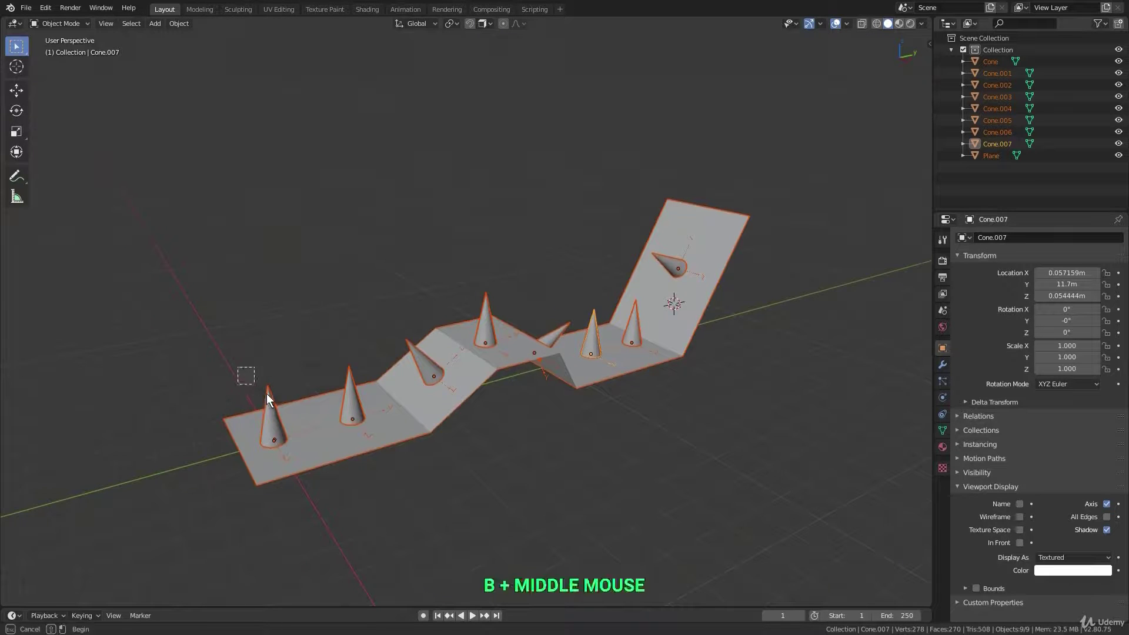
pyautogui.moveTo(267, 393); pyautogui.dragTo(372, 372, button='middle')
pyautogui.press('x')
pyautogui.click(373, 372)
# Step: Scale the remaining cone uniformly to about 5.69 and turn off its Axis display
pyautogui.click(348, 373)
pyautogui.press('s')
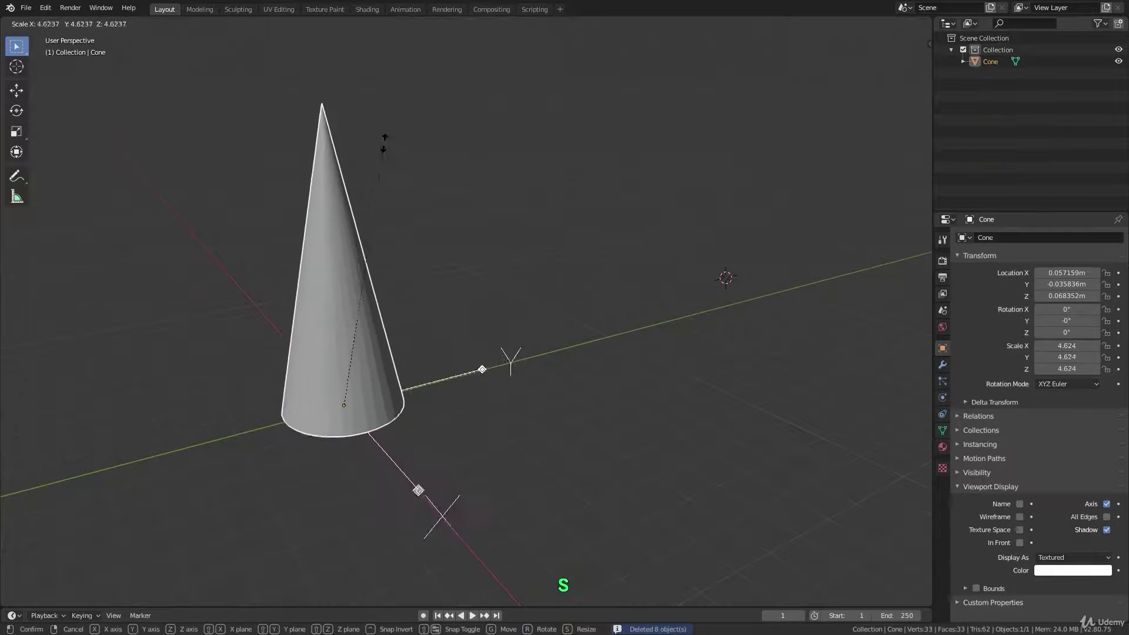
pyautogui.click(390, 147)
pyautogui.keyDown('shift'); pyautogui.moveTo(393, 146); pyautogui.dragTo(497, 287, button='middle'); pyautogui.keyUp('shift')
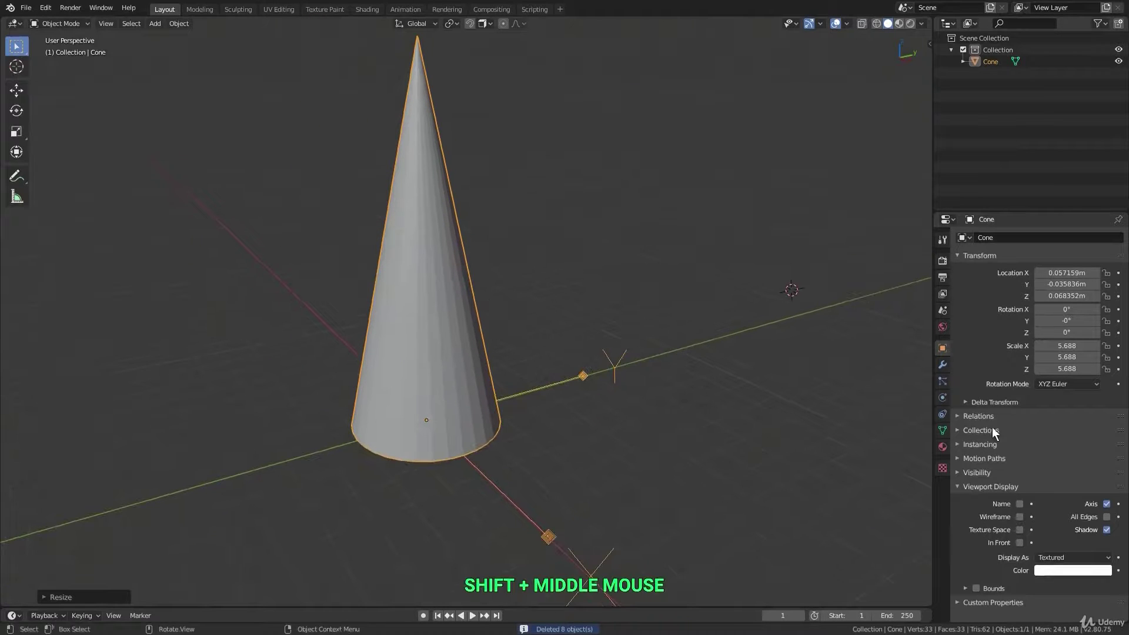
pyautogui.click(1107, 504)
pyautogui.keyDown('shift'); pyautogui.moveTo(513, 364); pyautogui.dragTo(457, 312, button='middle'); pyautogui.keyUp('shift')
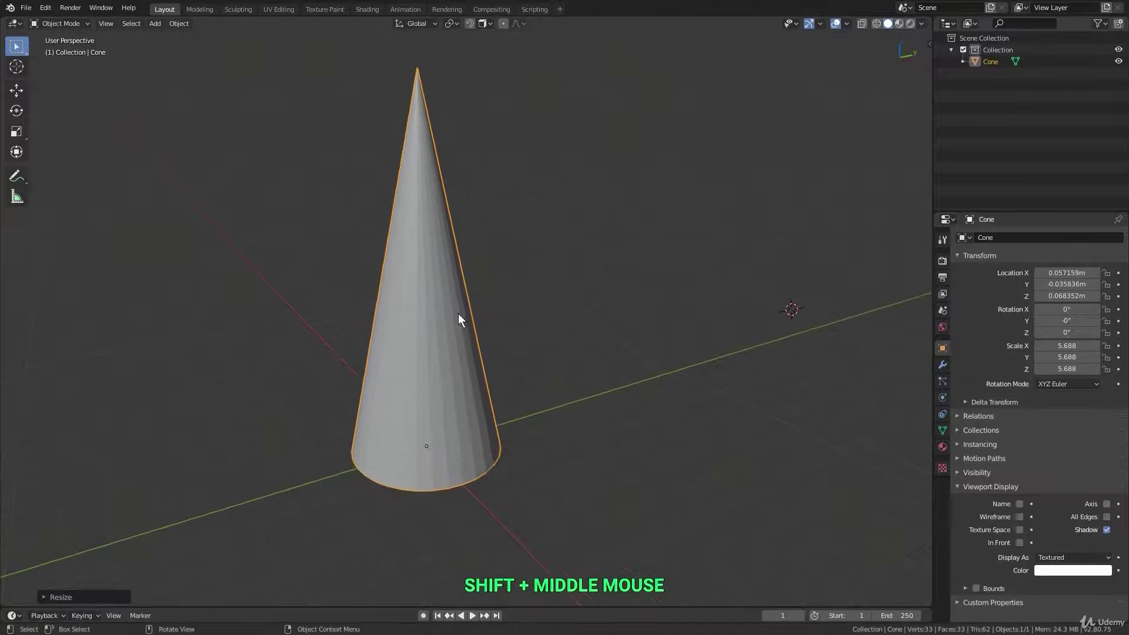
pyautogui.rightClick(456, 308)
pyautogui.moveTo(425, 309)
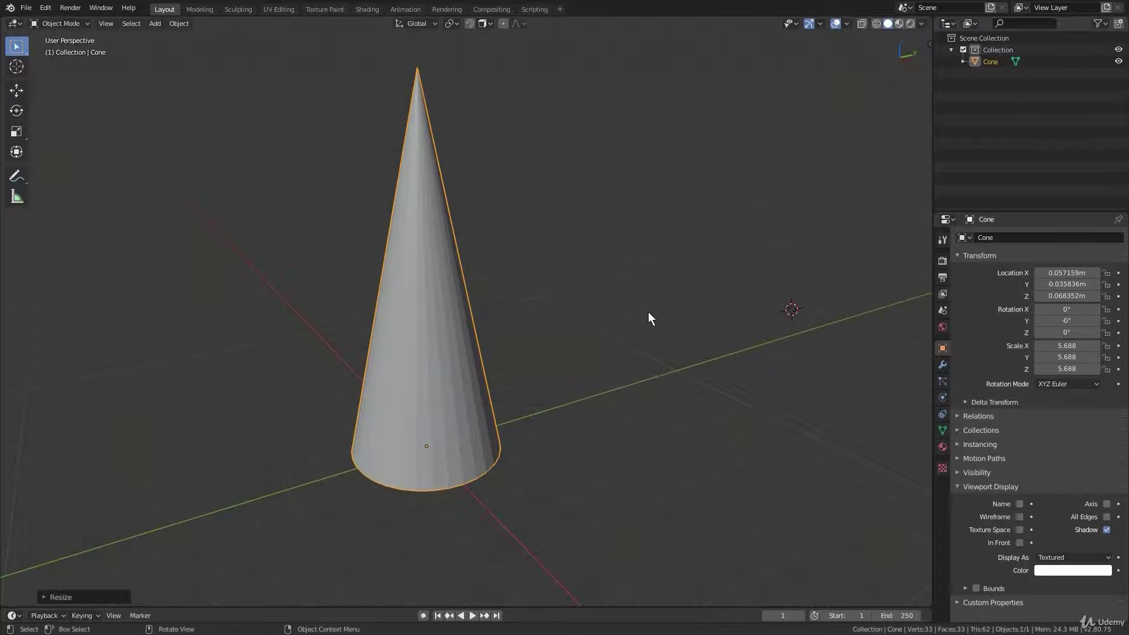
# Step: Move the cone to about X 0.56 m and Z 0.48 m in front view with wireframe shading
pyautogui.press('KP_1')
pyautogui.hotkey('shift', 'z')
pyautogui.scroll(1, 608, 381)
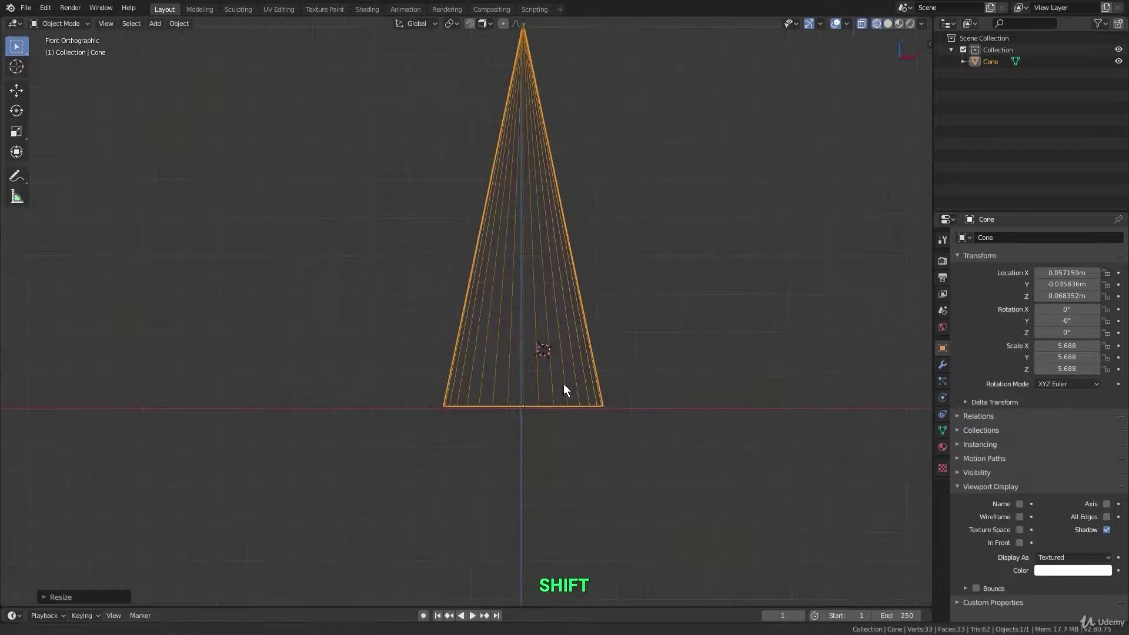
pyautogui.keyDown('shift'); pyautogui.moveTo(568, 383); pyautogui.dragTo(532, 382, button='middle'); pyautogui.keyUp('shift')
pyautogui.scroll(-1, 539, 382)
pyautogui.press('g')
pyautogui.click(519, 388)
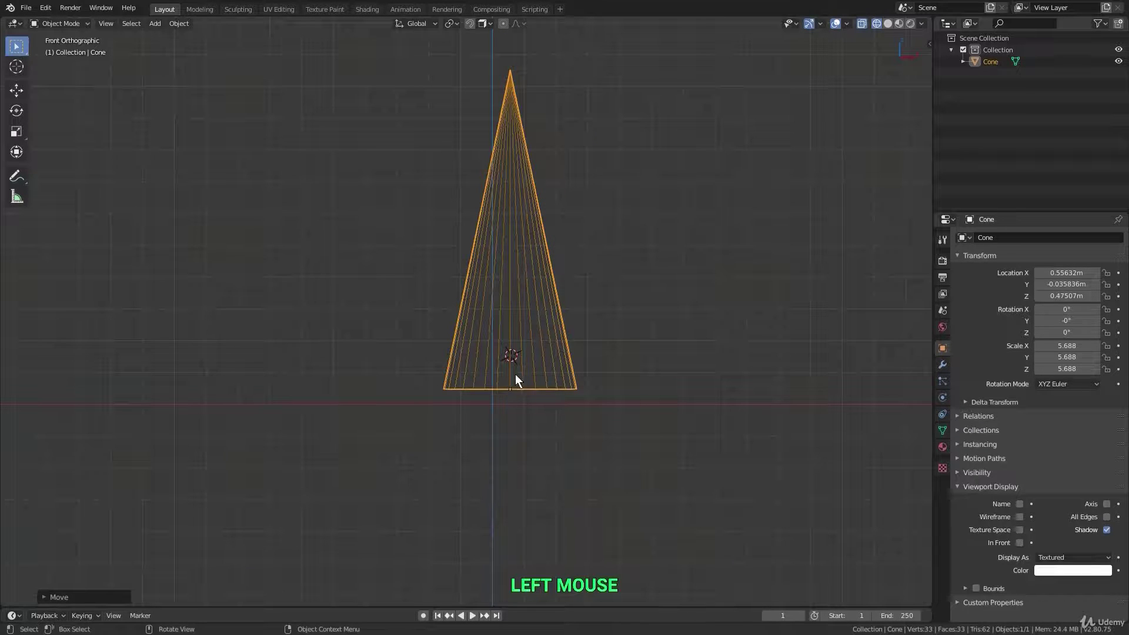
# Step: Snap the cone to the nearest grid point, and then onto the 3D cursor
pyautogui.rightClick(542, 291)
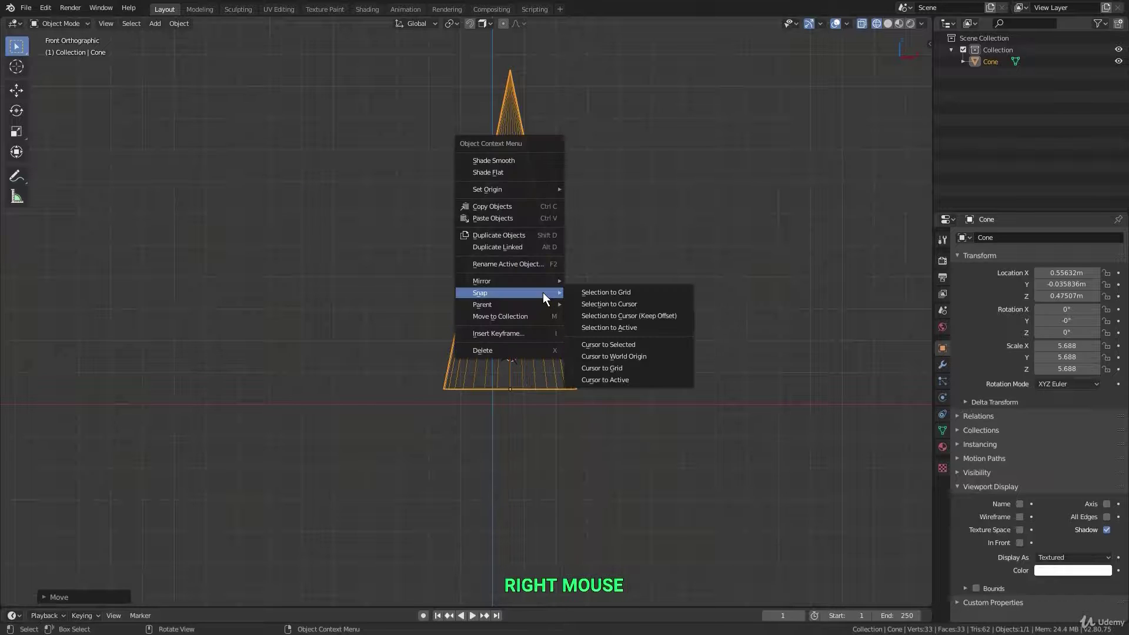
pyautogui.click(643, 292)
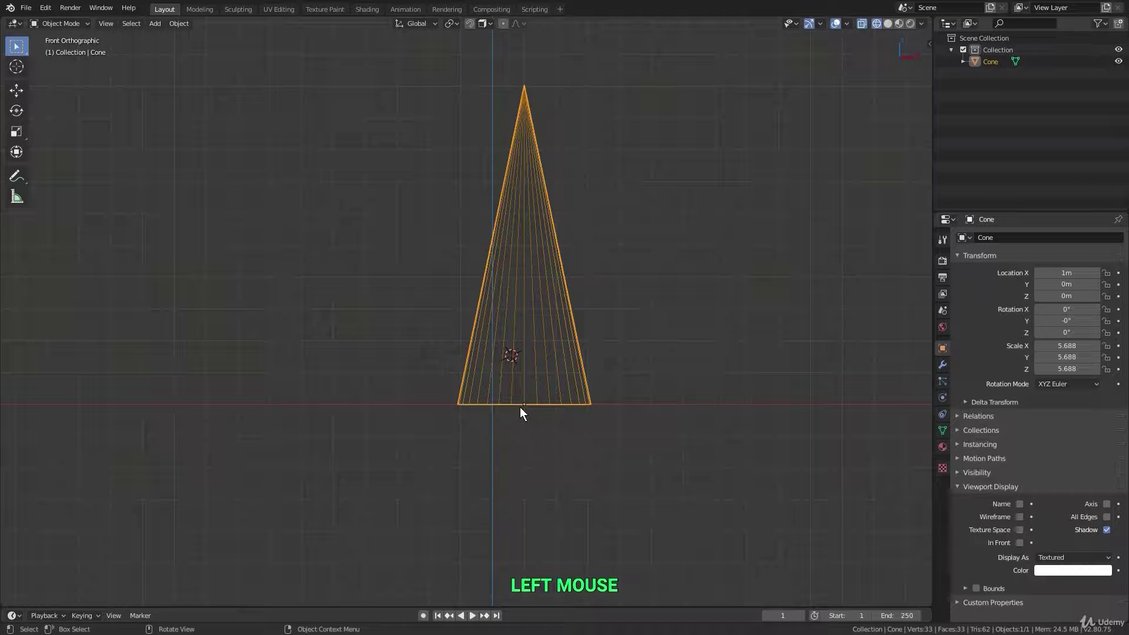
pyautogui.keyDown('shift'); pyautogui.moveTo(534, 372); pyautogui.dragTo(536, 337, button='middle'); pyautogui.keyUp('shift')
pyautogui.rightClick(538, 335)
pyautogui.moveTo(538, 335)
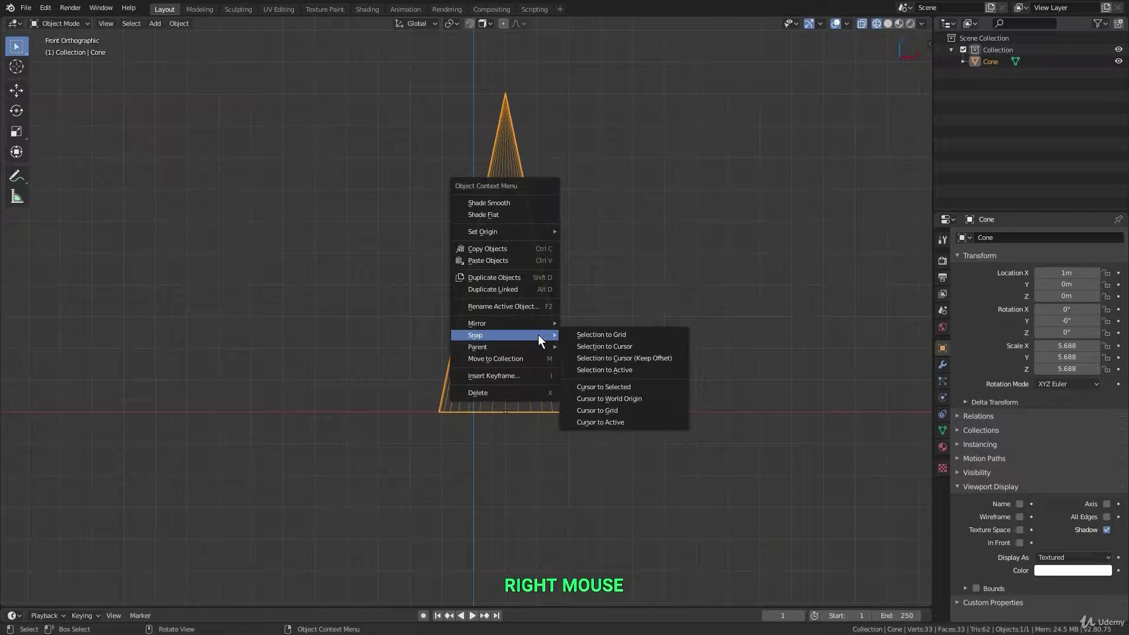
pyautogui.click(647, 346)
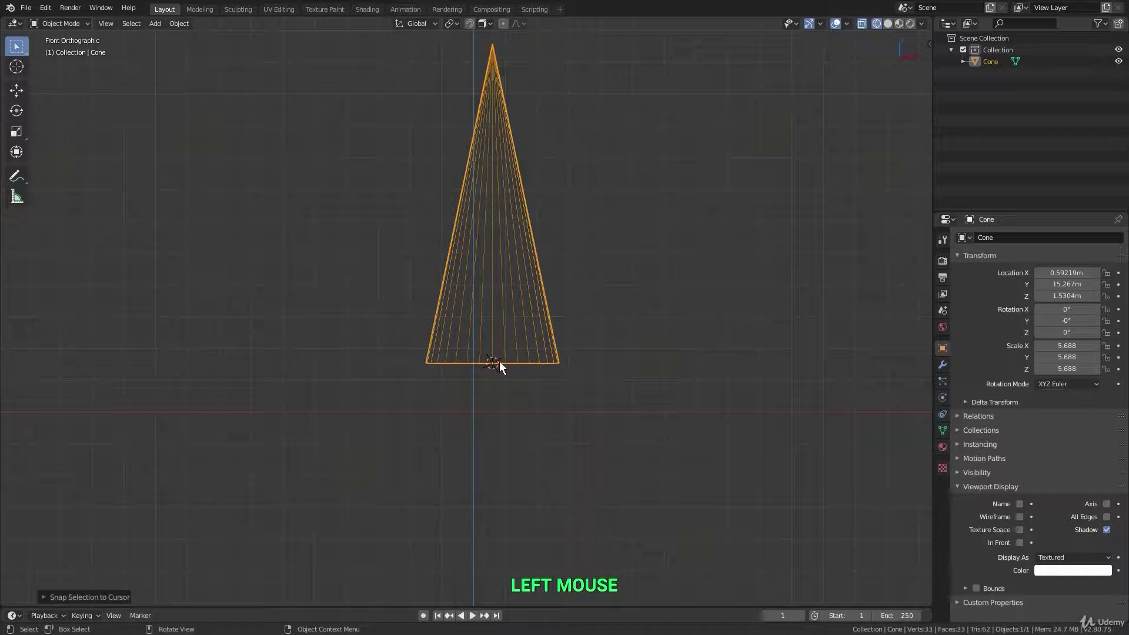
pyautogui.rightClick(513, 320)
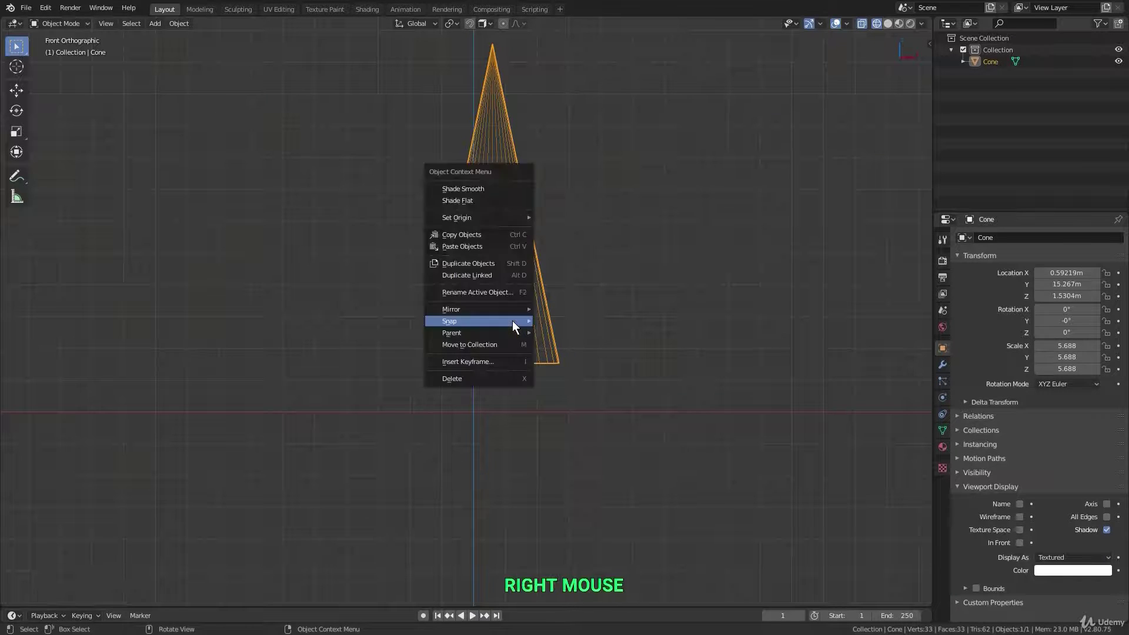
pyautogui.moveTo(513, 320)
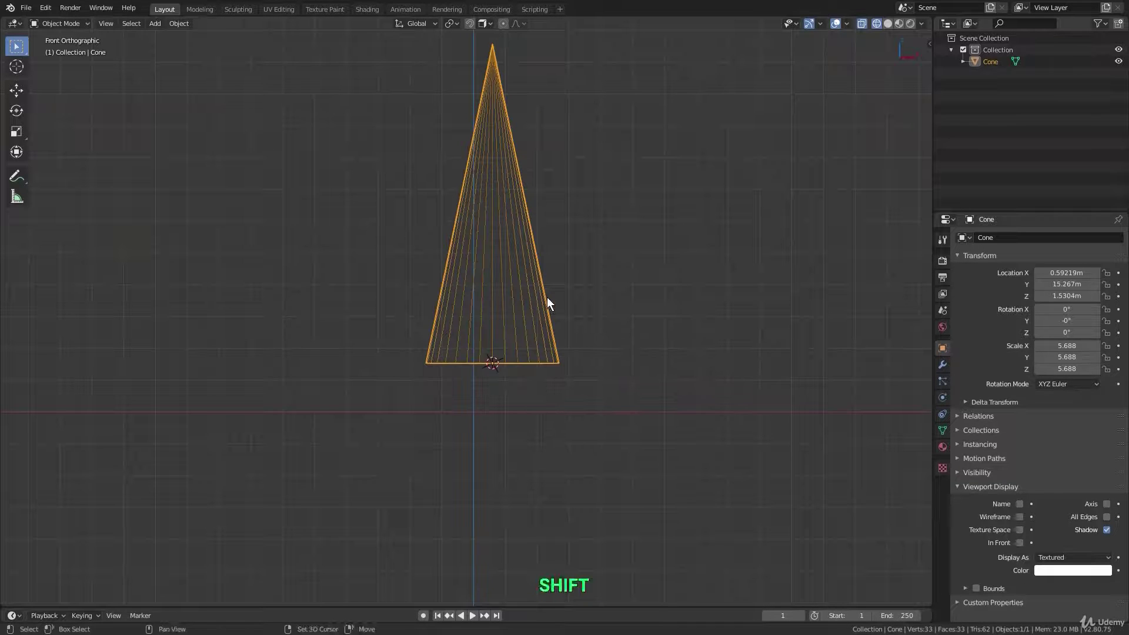
# Step: Duplicate the cone towards negative X and move both cones so the original sits at about X -3.25 m, Z 3.42 m
pyautogui.hotkey('shift', 'd')
pyautogui.click(274, 298)
pyautogui.keyDown('shift'); pyautogui.click(443, 304); pyautogui.keyUp('shift')
pyautogui.press('g')
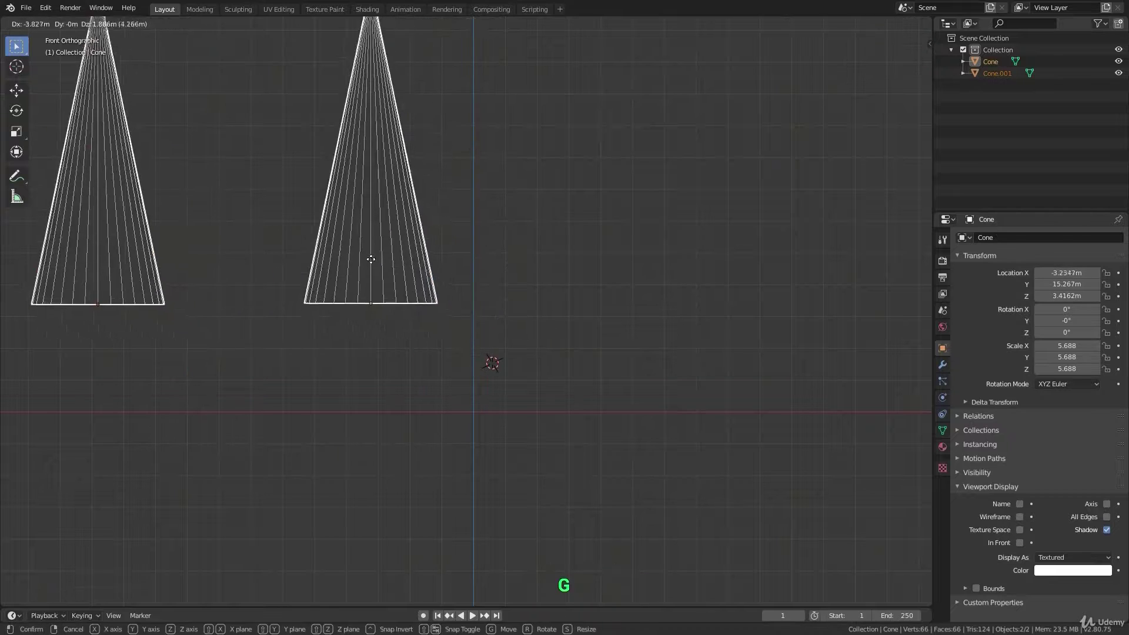
pyautogui.click(372, 261)
pyautogui.keyDown('shift'); pyautogui.moveTo(380, 274); pyautogui.dragTo(402, 302, button='middle'); pyautogui.keyUp('shift')
pyautogui.keyDown('shift'); pyautogui.scroll(-1, 401, 298); pyautogui.keyUp('shift')
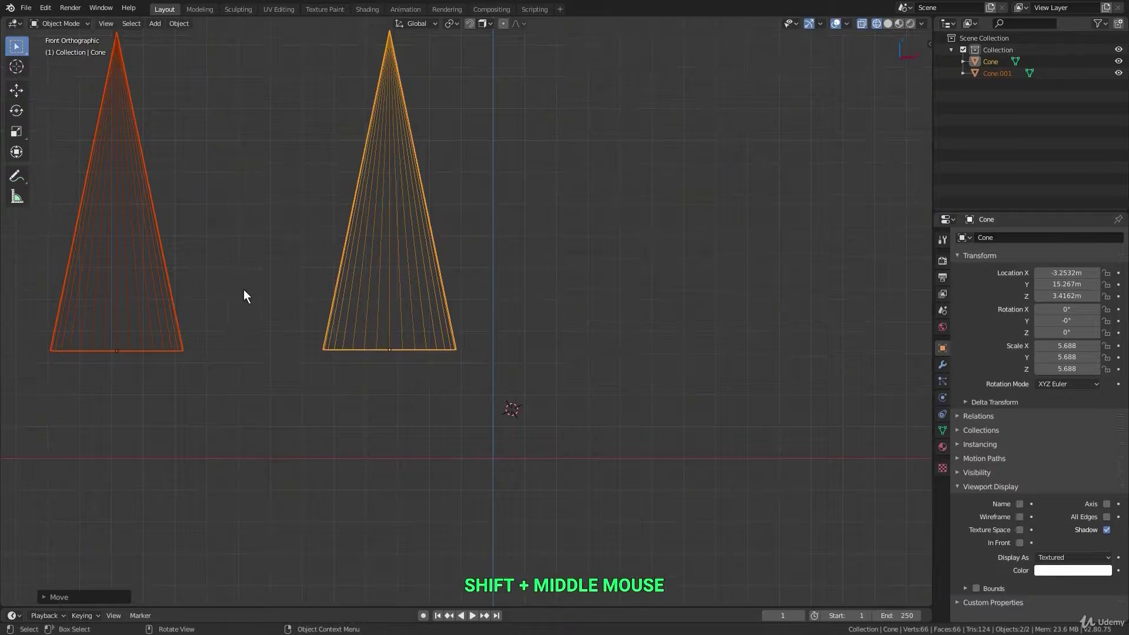
# Step: Try snapping both selected cones to the 3D cursor without keeping their offset, and undo the snap
pyautogui.rightClick(429, 309)
pyautogui.moveTo(429, 308)
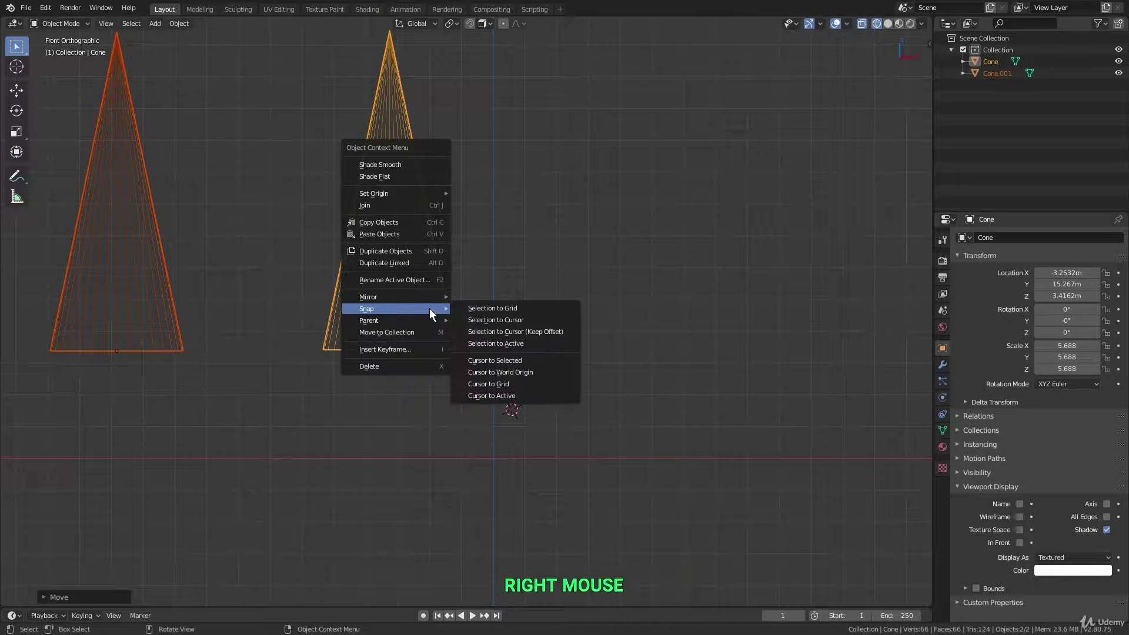
pyautogui.click(542, 319)
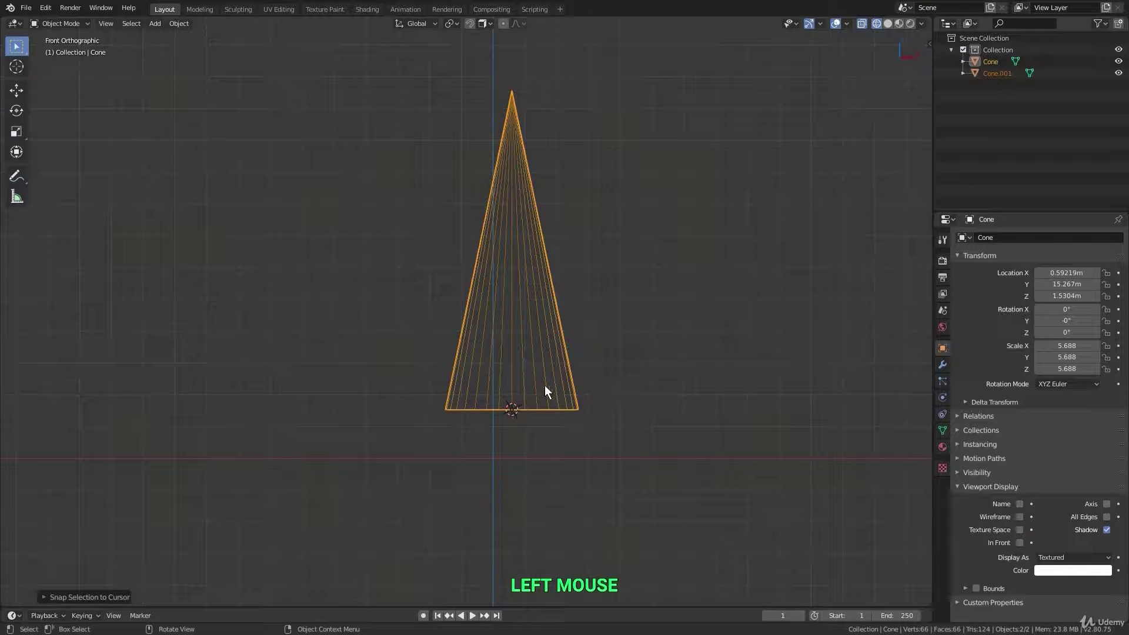
pyautogui.hotkey('ctrl', 'z')
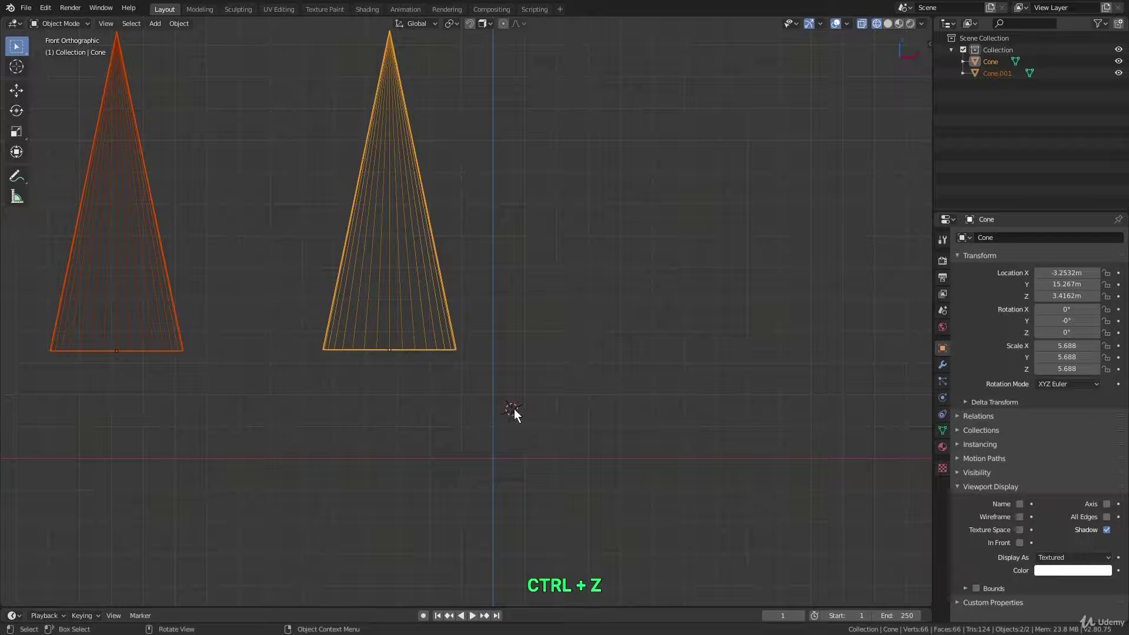
# Step: Snap both selected cones to the 3D cursor while keeping their offset from each other
pyautogui.rightClick(403, 291)
pyautogui.moveTo(403, 290)
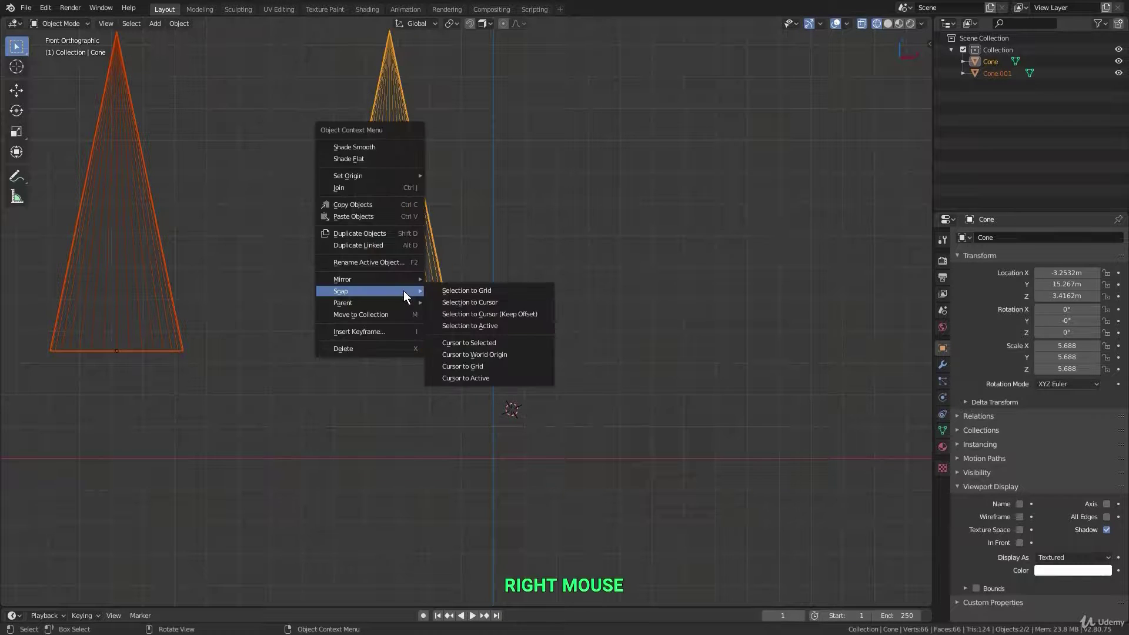
pyautogui.click(511, 315)
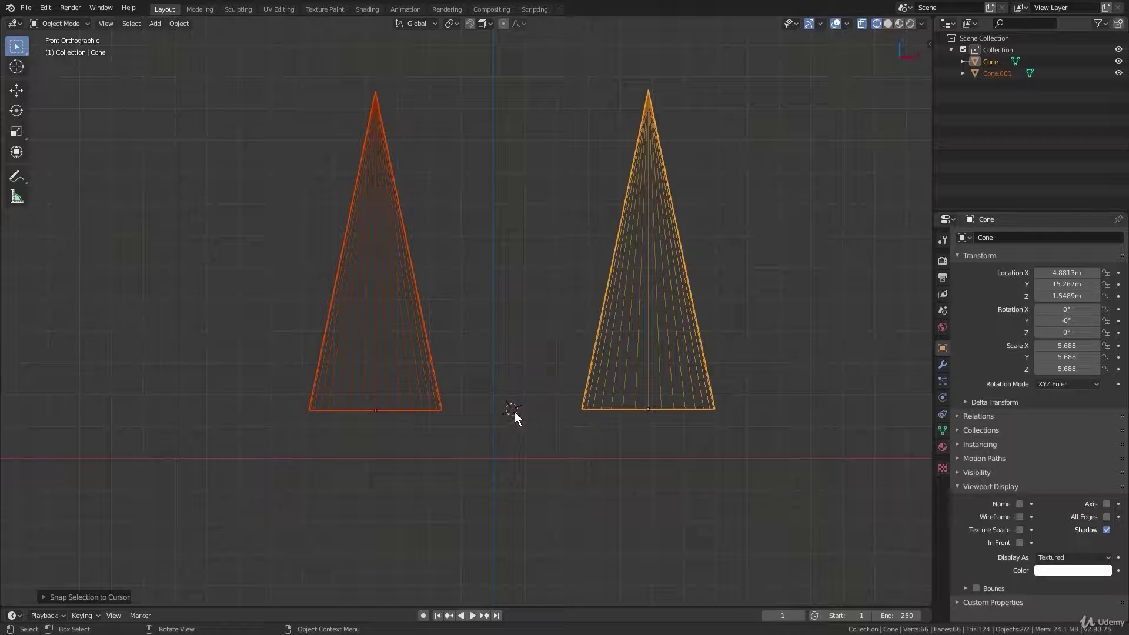
# Step: Delete the duplicate cone on the negative X side of the 3D cursor
pyautogui.click(432, 377)
pyautogui.press('x')
pyautogui.click(438, 371)
# Step: Add a plane at the 3D cursor and scale it uniformly to about 17.58
pyautogui.scroll(-3, 494, 377)
pyautogui.moveTo(497, 381)
pyautogui.mouseDown(button='middle')
pyautogui.moveTo(508, 363)
pyautogui.moveTo(506, 397)
pyautogui.mouseUp(button='middle')
pyautogui.hotkey('shift', 'a')
pyautogui.moveTo(506, 397)
pyautogui.click(549, 397)
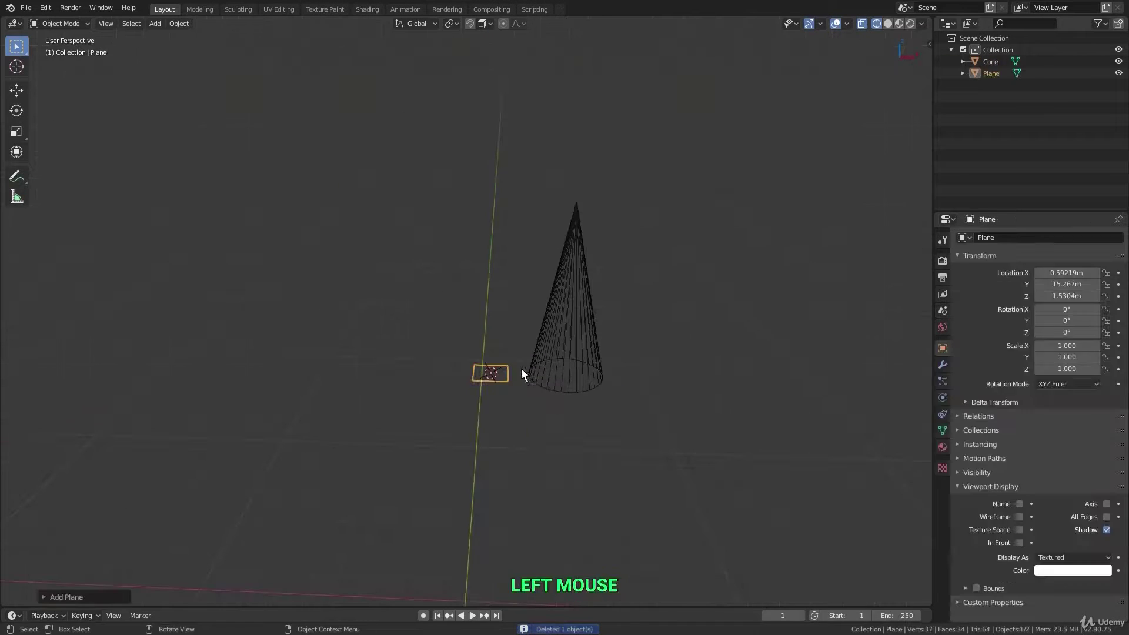
pyautogui.press('s')
pyautogui.click(764, 299)
# Step: Move the plane to about X -7.27 m, Y 14.15 m and Z -0.14 m
pyautogui.press('g')
pyautogui.click(598, 340)
pyautogui.keyDown('shift'); pyautogui.moveTo(598, 340); pyautogui.dragTo(683, 313, button='middle'); pyautogui.keyUp('shift')
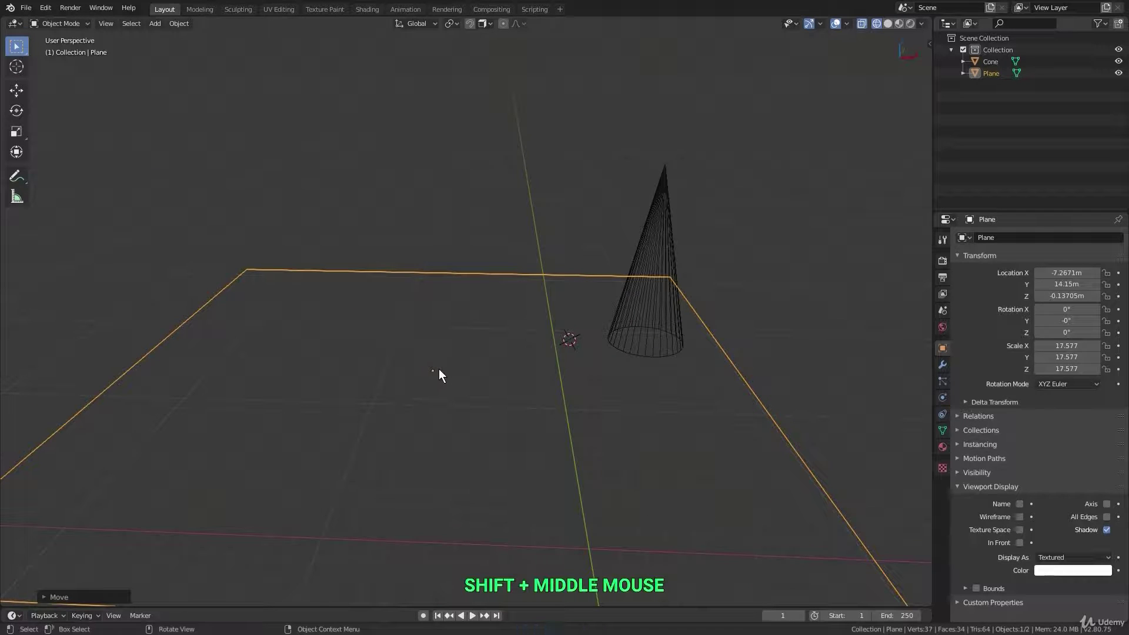
# Step: Select the cone with the plane as the active object, and snap the selection to the active object
pyautogui.click(643, 336)
pyautogui.scroll(-3, 643, 330)
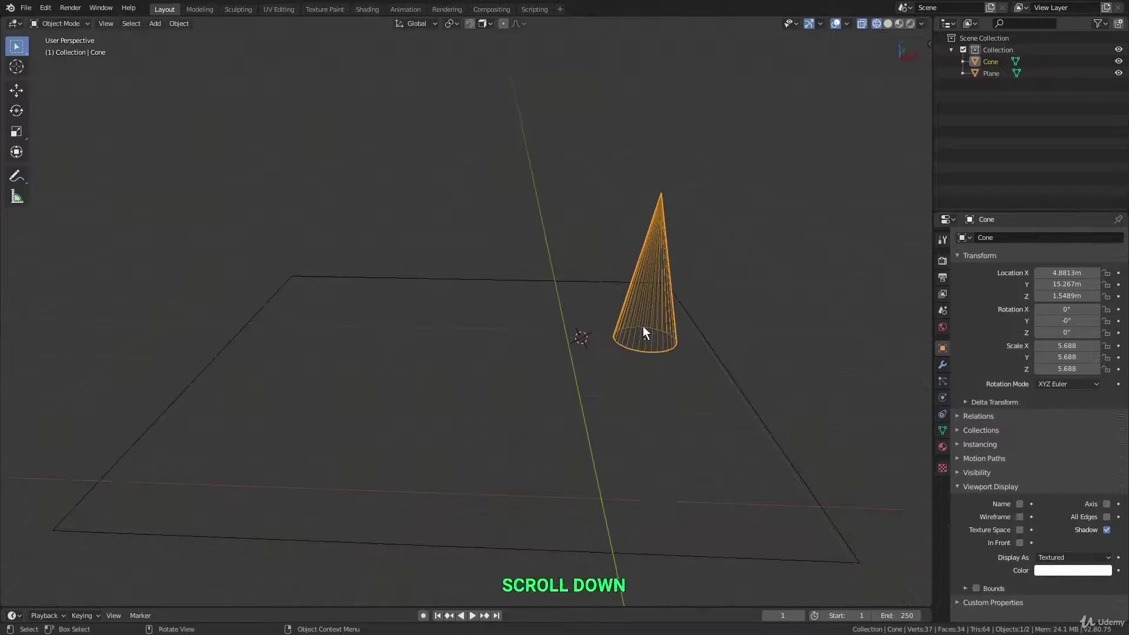
pyautogui.keyDown('shift'); pyautogui.moveTo(644, 326); pyautogui.dragTo(574, 278, button='middle'); pyautogui.keyUp('shift')
pyautogui.keyDown('shift'); pyautogui.click(530, 266); pyautogui.keyUp('shift')
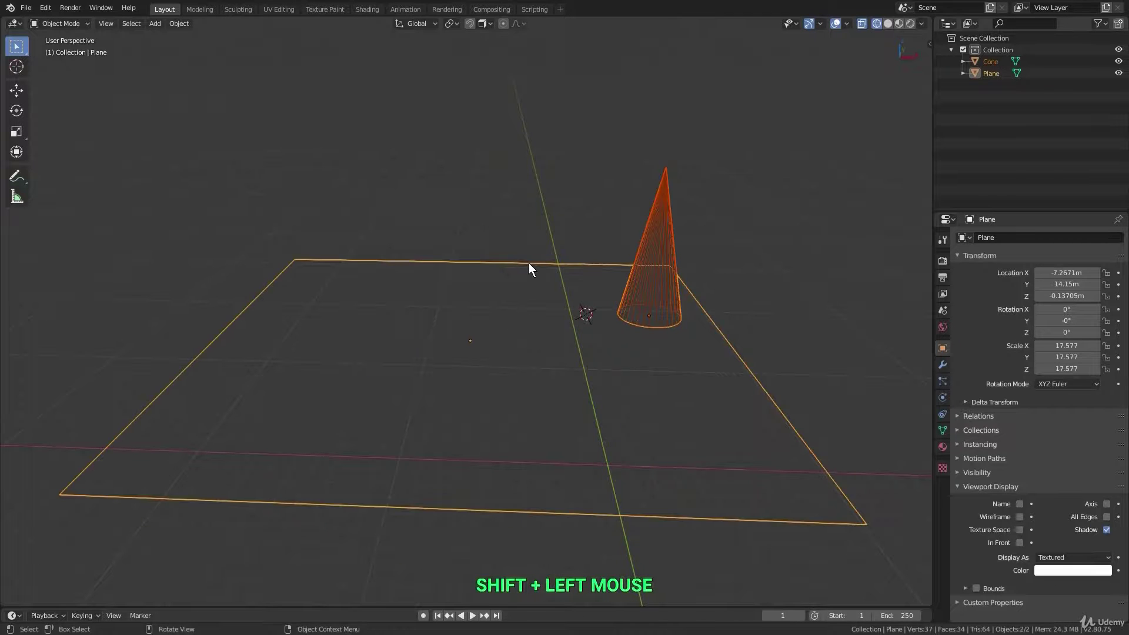
pyautogui.rightClick(529, 264)
pyautogui.click(529, 264)
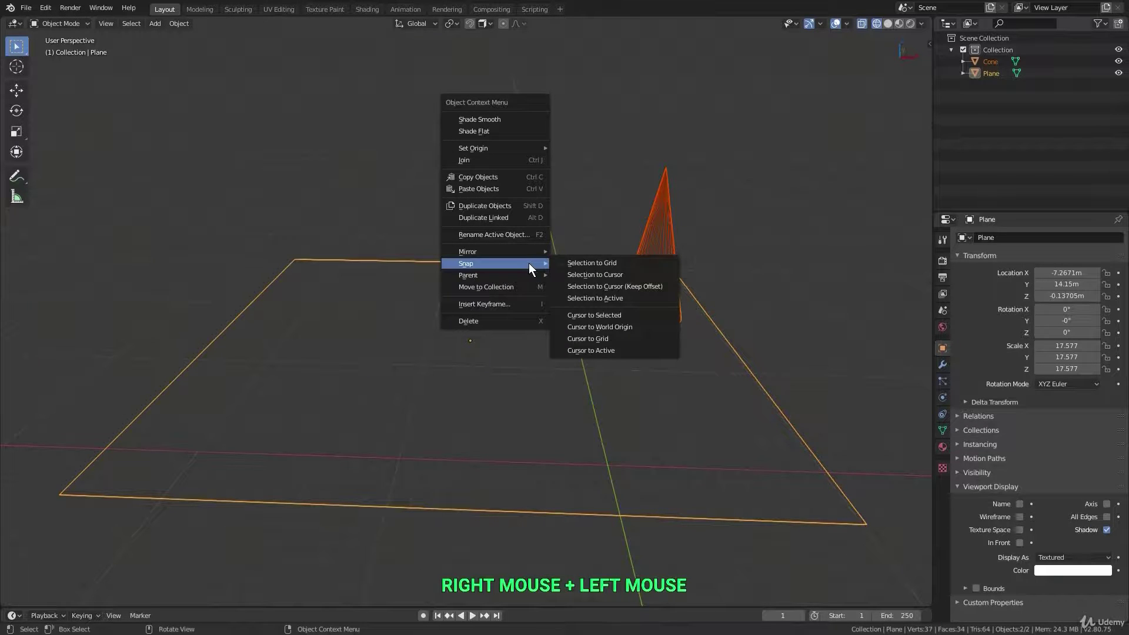
pyautogui.click(633, 298)
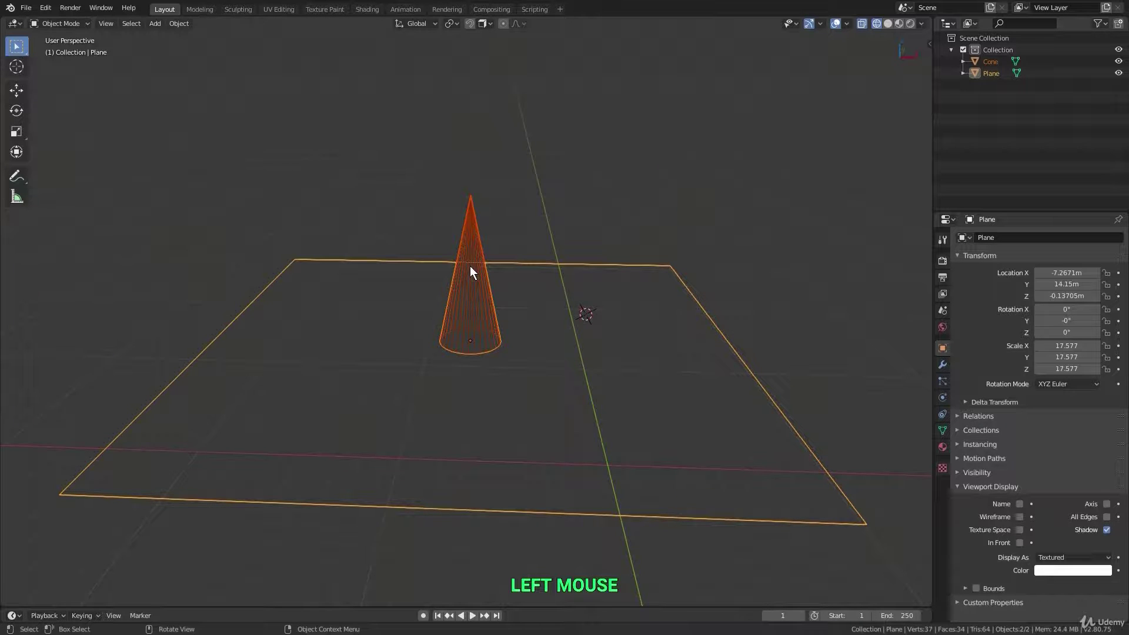
# Step: Select only the cone and snap the 3D cursor to its origin
pyautogui.click(474, 341)
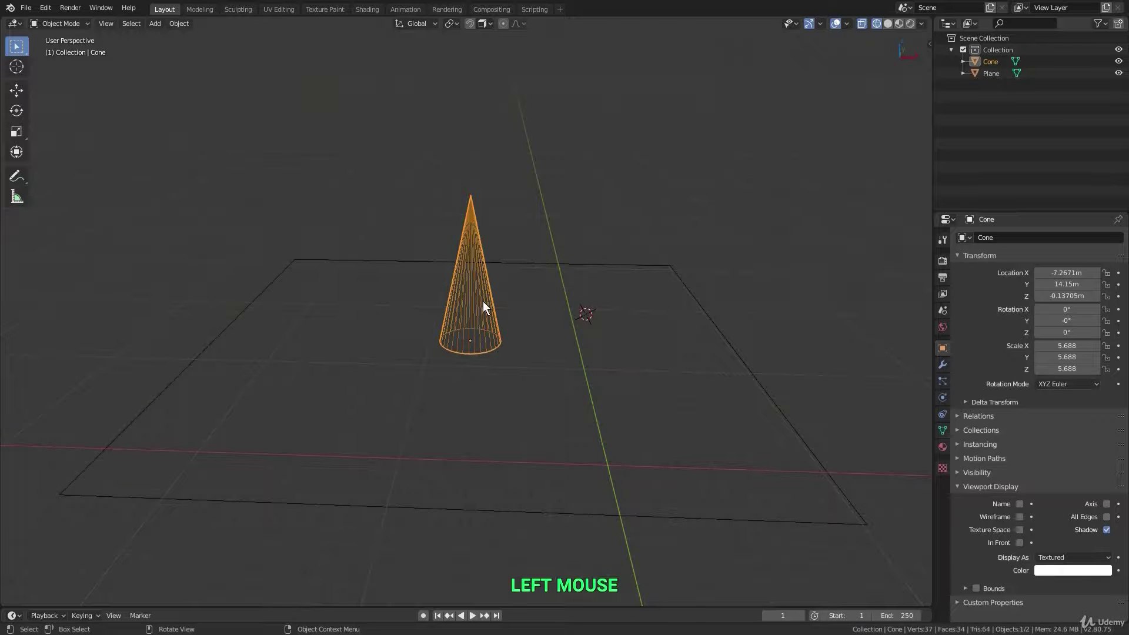
pyautogui.click(521, 265)
pyautogui.click(471, 345)
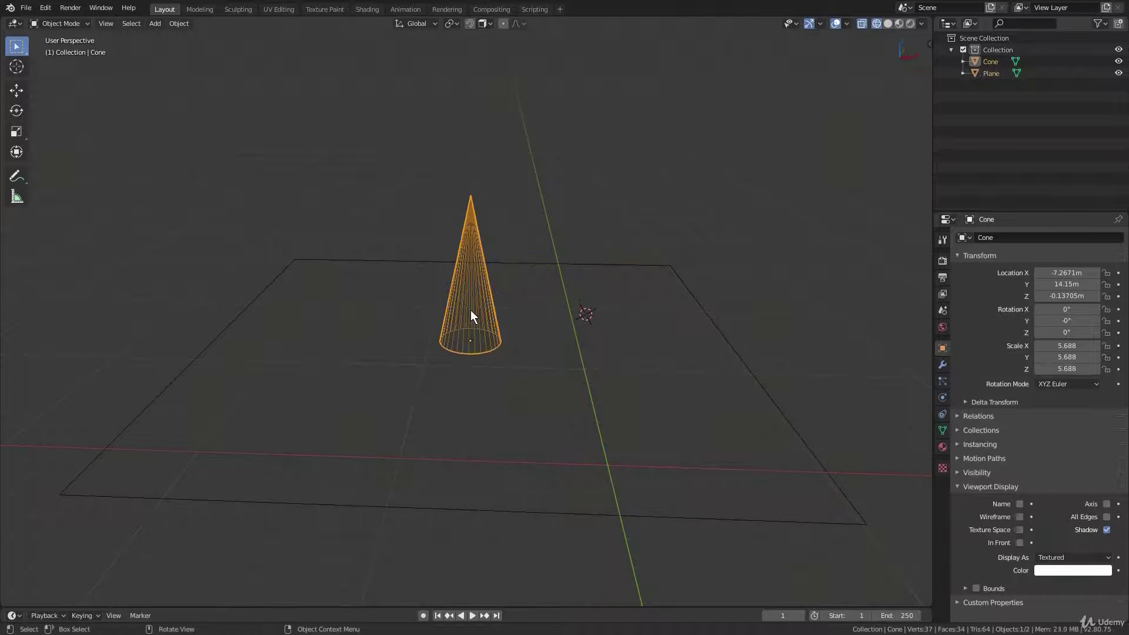
pyautogui.rightClick(485, 299)
pyautogui.moveTo(485, 295)
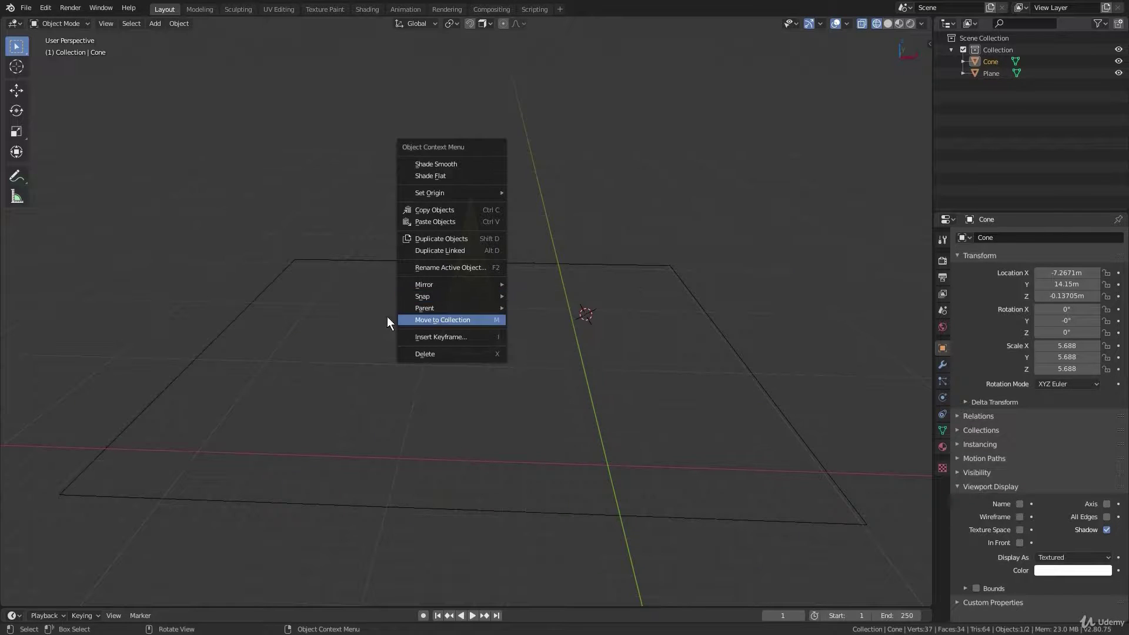
pyautogui.scroll(3, 495, 294)
pyautogui.scroll(-2, 483, 300)
pyautogui.keyDown('shift'); pyautogui.moveTo(468, 305); pyautogui.dragTo(584, 316, button='middle'); pyautogui.keyUp('shift')
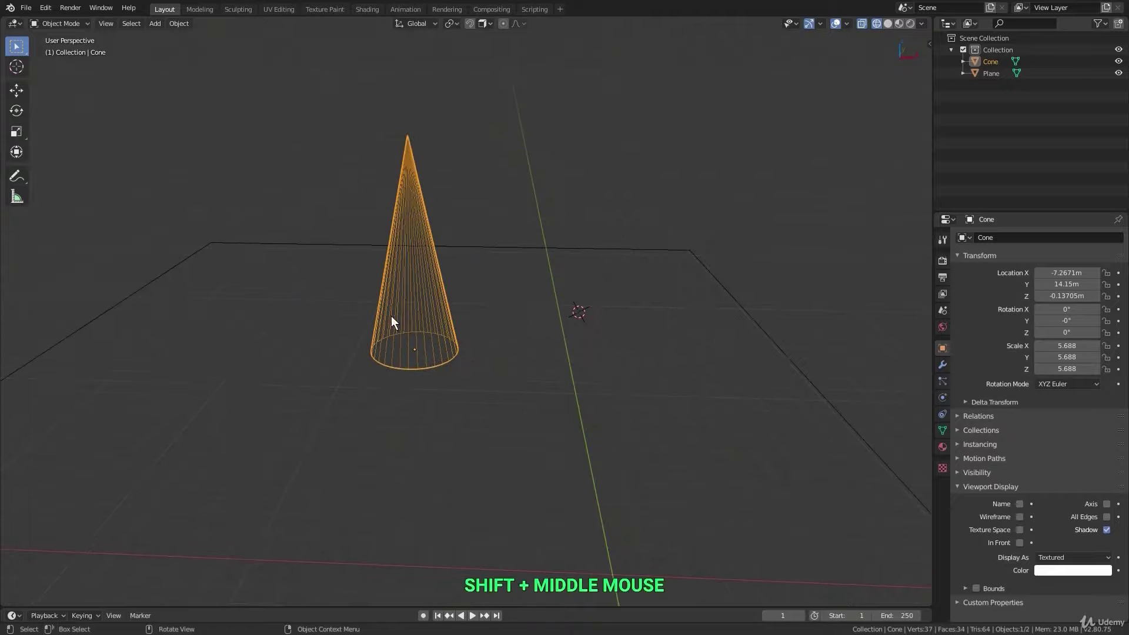
pyautogui.rightClick(428, 307)
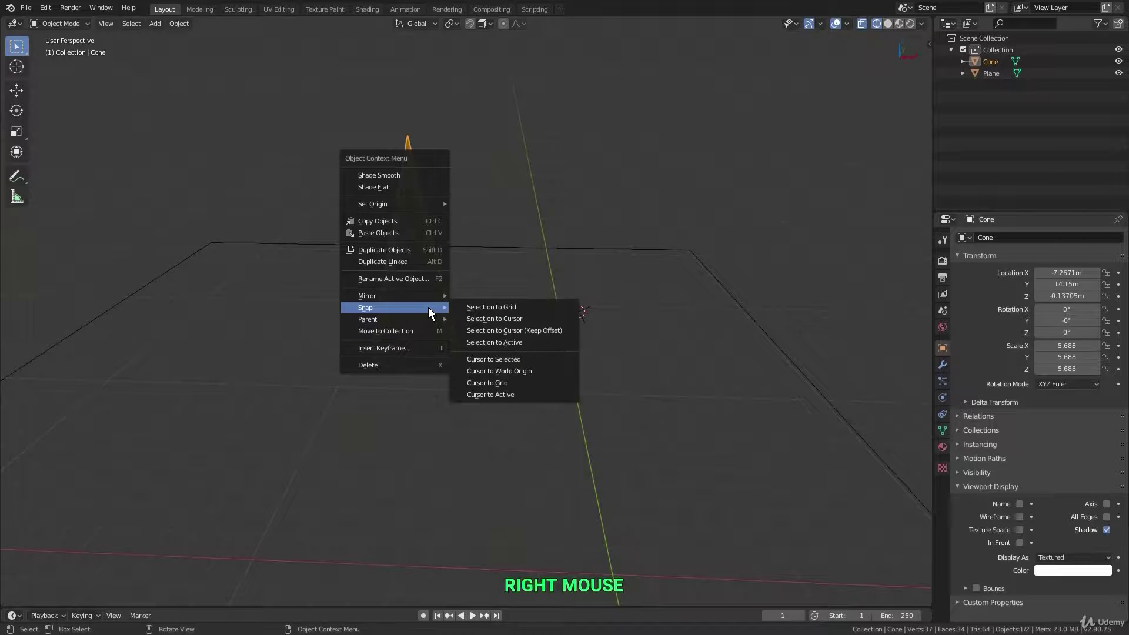
pyautogui.click(518, 360)
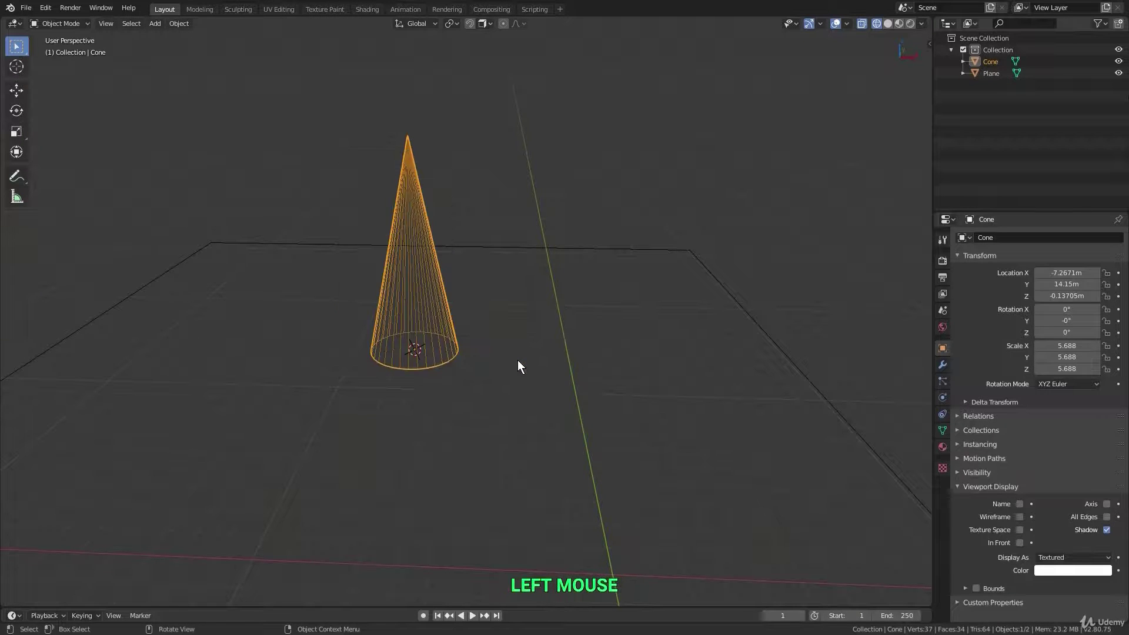
# Step: Snap the 3D cursor to the world origin
pyautogui.rightClick(434, 311)
pyautogui.moveTo(435, 309)
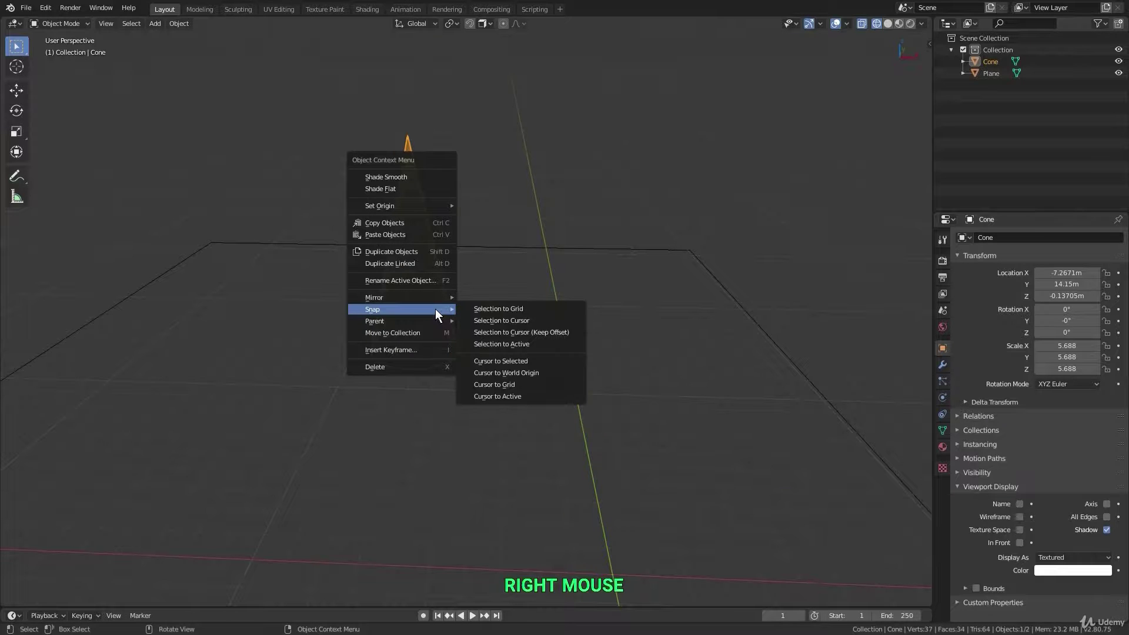
pyautogui.click(530, 372)
pyautogui.keyDown('shift'); pyautogui.moveTo(531, 372); pyautogui.dragTo(544, 372, button='middle'); pyautogui.keyUp('shift')
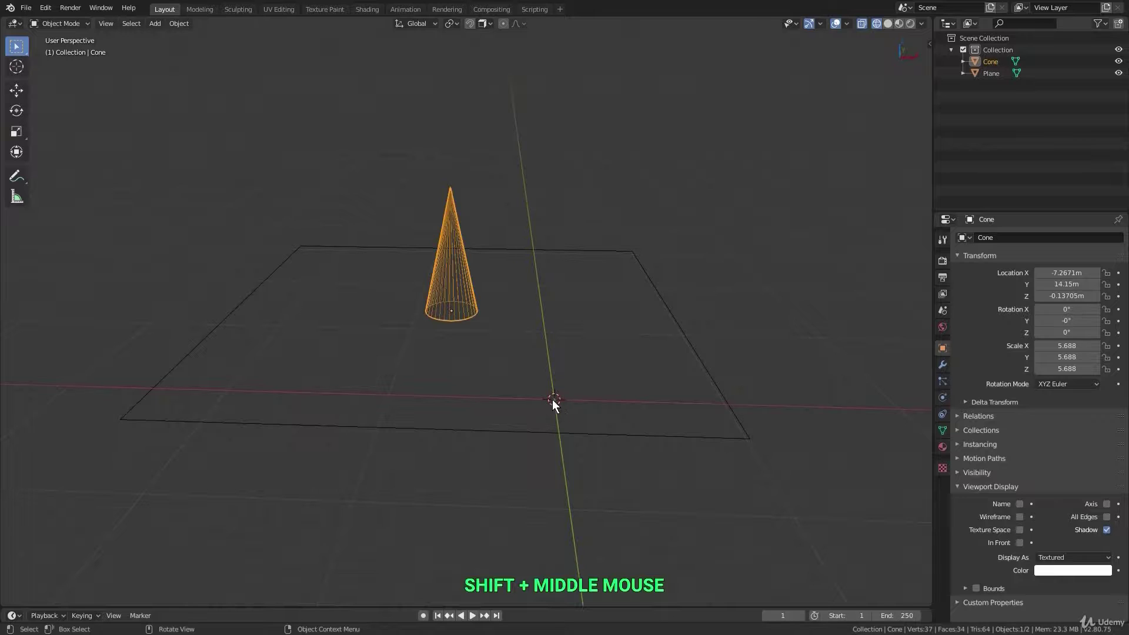
# Step: In top view, place the 3D cursor slightly off the world origin and snap it to the nearest grid point
pyautogui.scroll(3, 553, 401)
pyautogui.rightClick(472, 282)
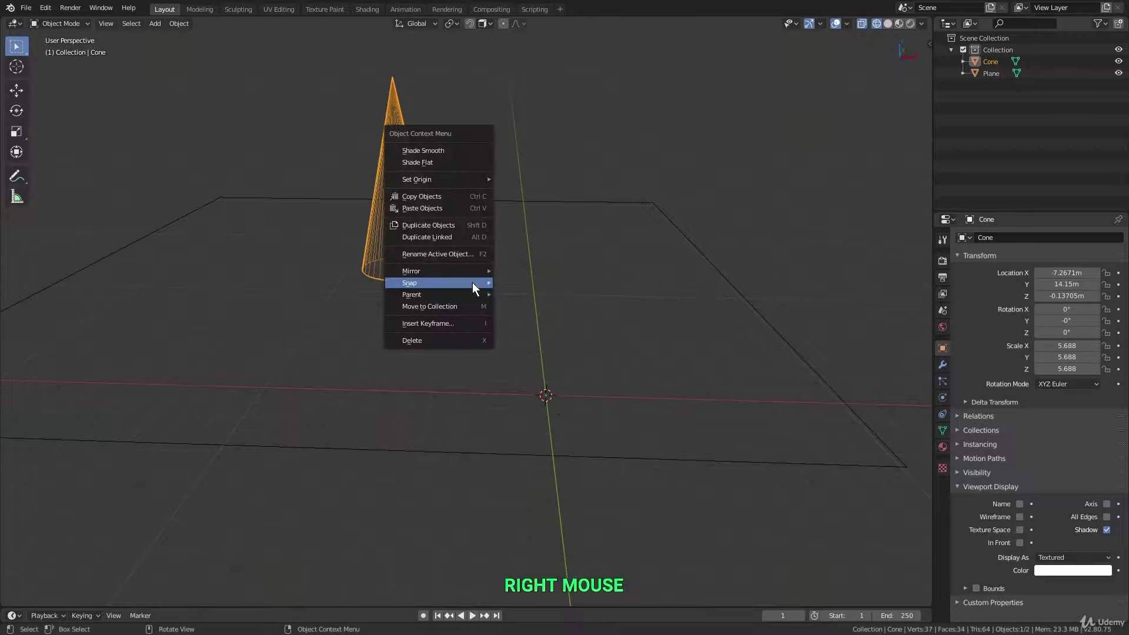
pyautogui.moveTo(472, 282)
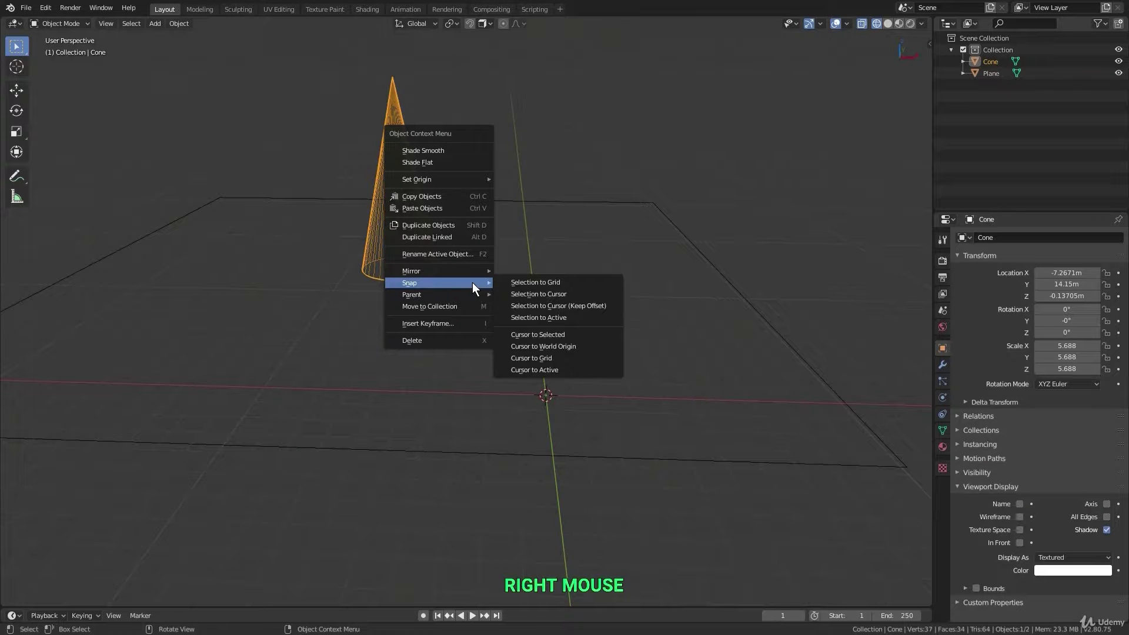
pyautogui.click(543, 360)
pyautogui.moveTo(594, 402); pyautogui.dragTo(579, 421, button='middle')
pyautogui.press('KP_7')
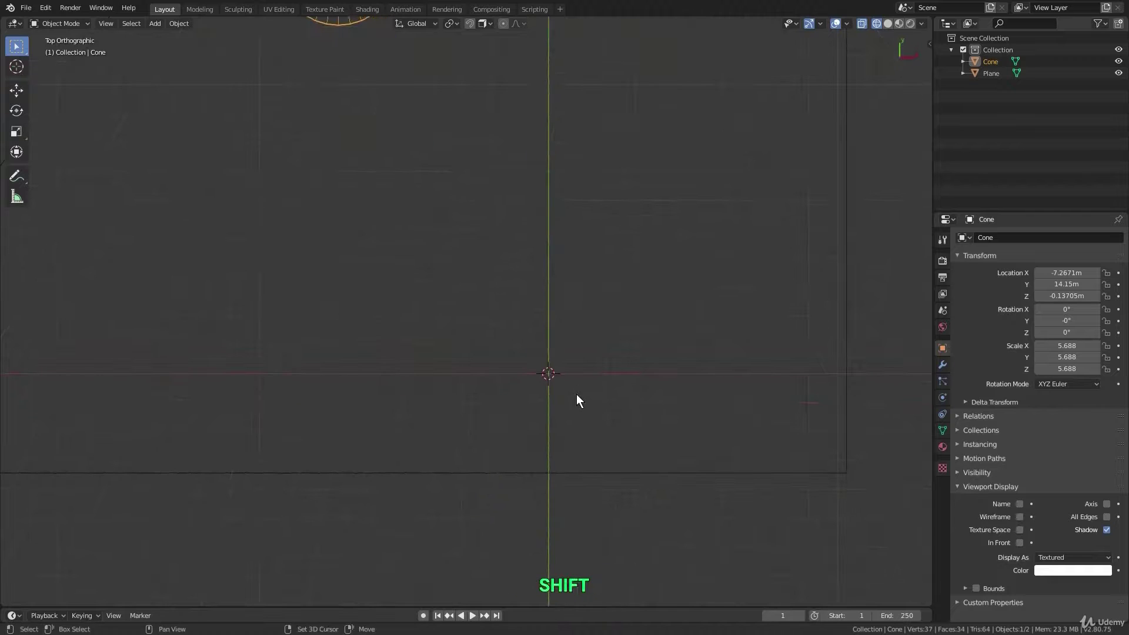
pyautogui.keyDown('shift'); pyautogui.rightClick(561, 359); pyautogui.keyUp('shift')
pyautogui.rightClick(566, 360)
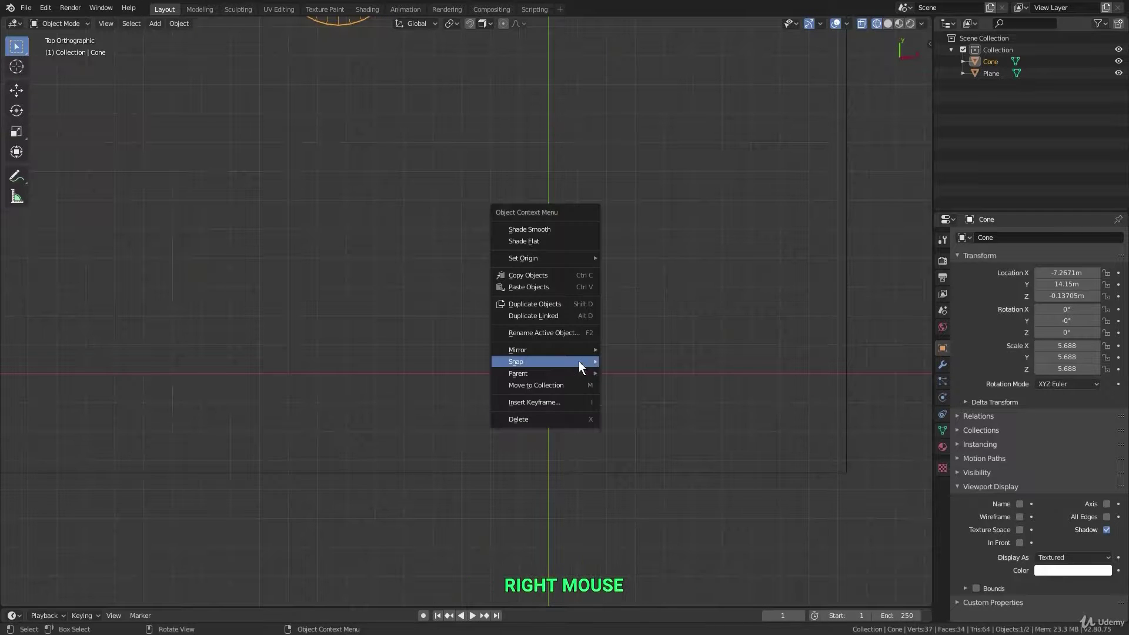
pyautogui.moveTo(578, 361)
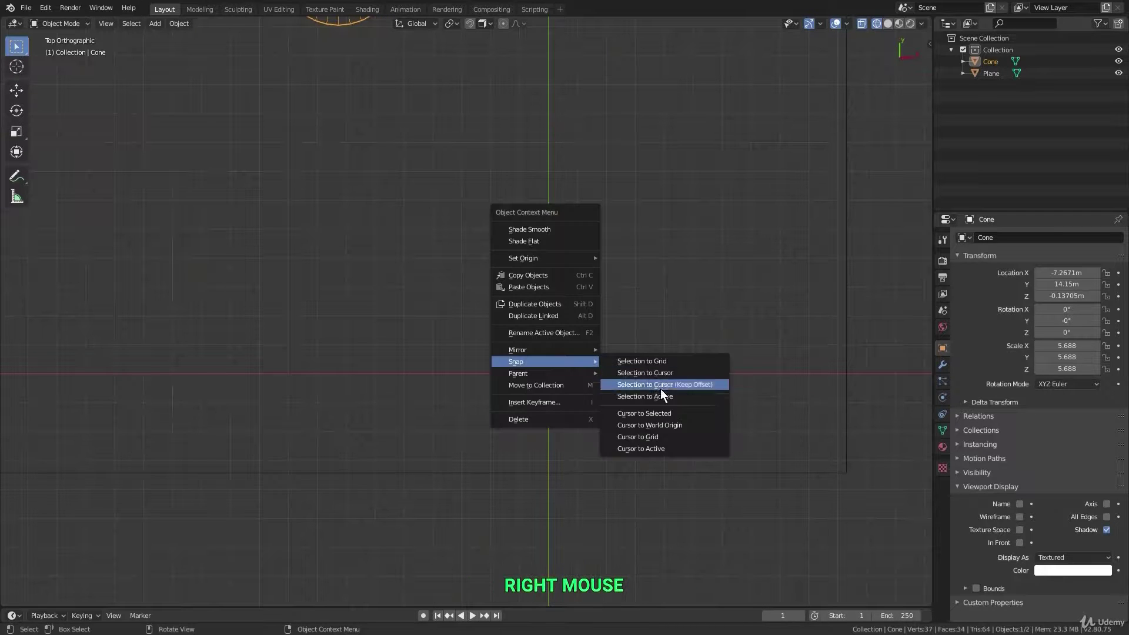
pyautogui.click(677, 438)
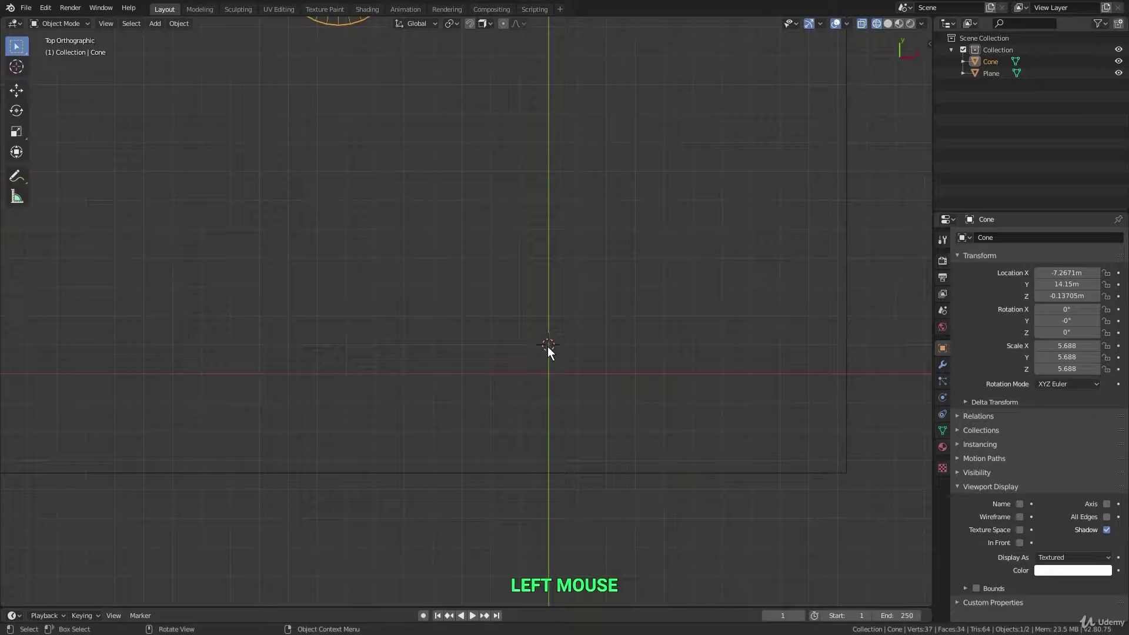
# Step: Duplicate the cone three times and spread the copies over the plane
pyautogui.keyDown('shift'); pyautogui.moveTo(553, 344); pyautogui.dragTo(552, 365, button='middle'); pyautogui.keyUp('shift')
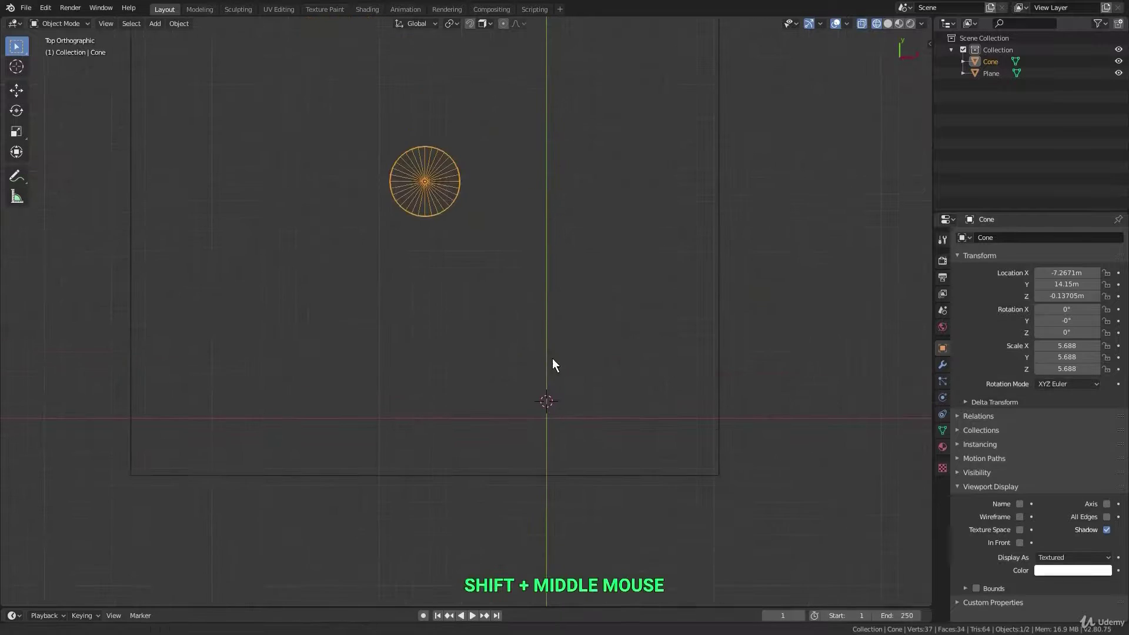
pyautogui.hotkey('shift', 'd')
pyautogui.click(583, 270)
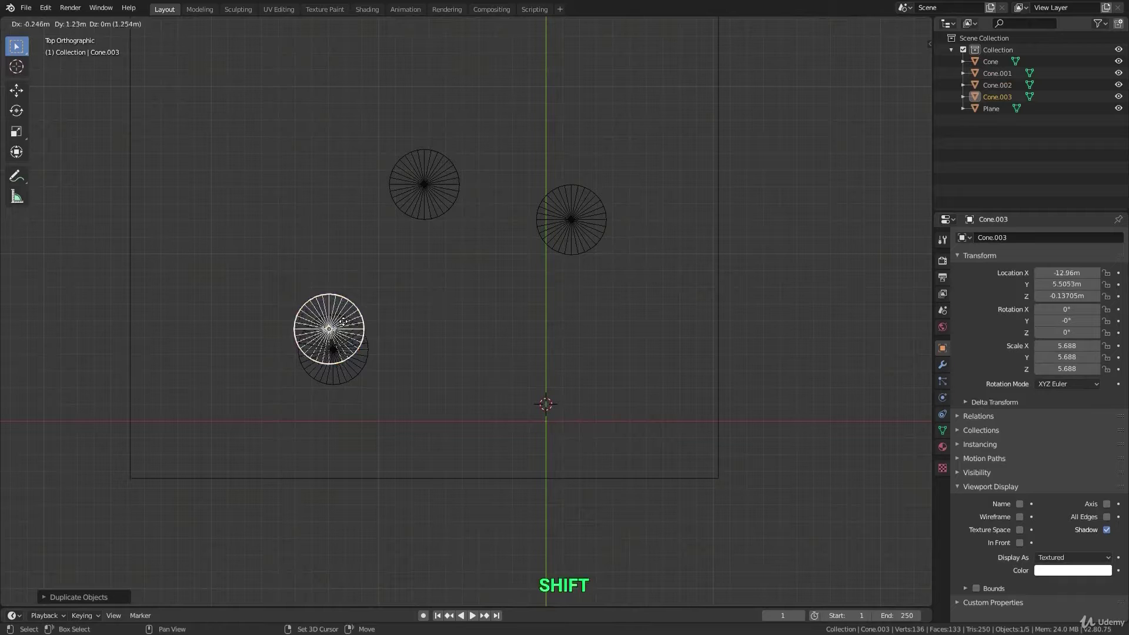
pyautogui.click(272, 247)
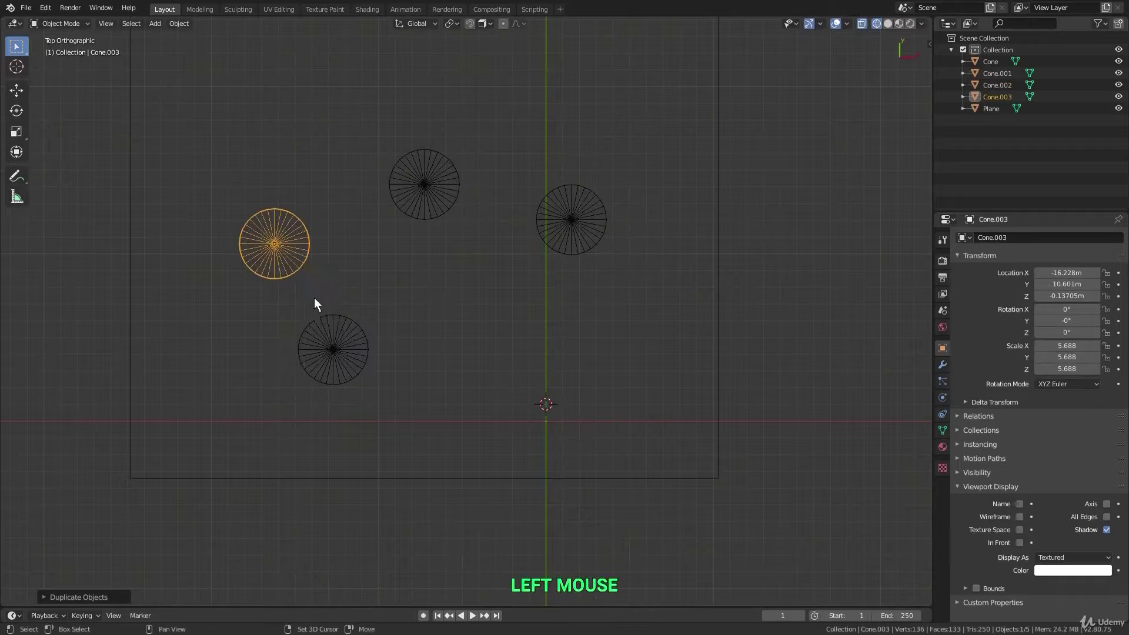
# Step: Select all four cones with Cone.001 as the active object, and snap the 3D cursor to the active object
pyautogui.keyDown('shift'); pyautogui.click(320, 318); pyautogui.keyUp('shift')
pyautogui.keyDown('shift'); pyautogui.click(433, 217); pyautogui.keyUp('shift')
pyautogui.keyDown('shift'); pyautogui.click(564, 225); pyautogui.keyUp('shift')
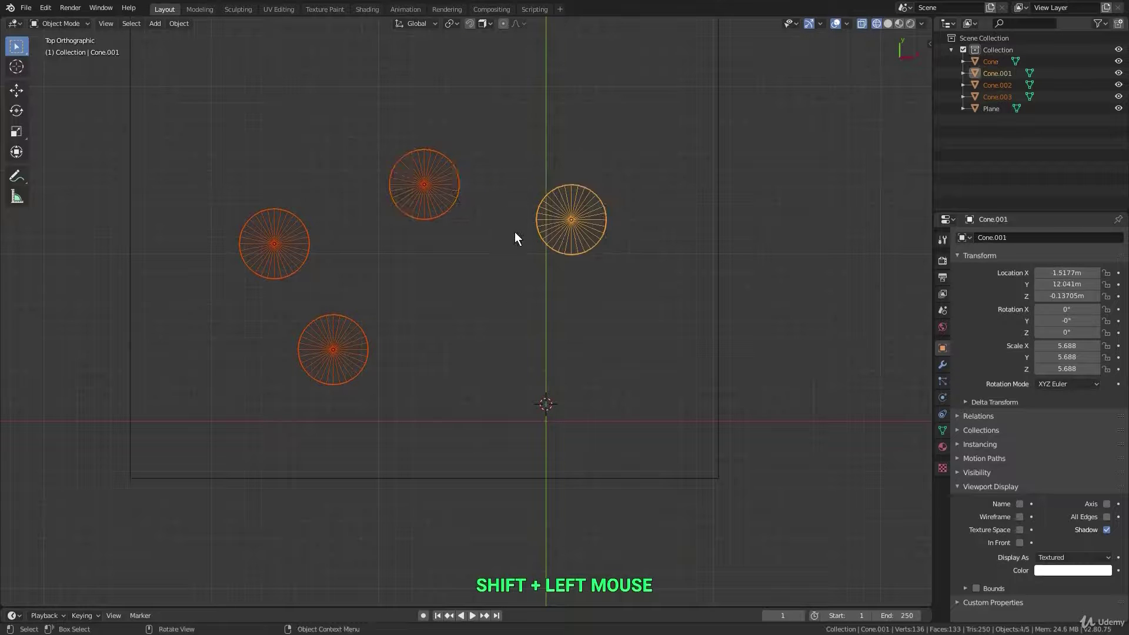
pyautogui.moveTo(515, 233); pyautogui.dragTo(561, 199, button='middle')
pyautogui.keyDown('shift'); pyautogui.moveTo(561, 199); pyautogui.dragTo(557, 236, button='middle'); pyautogui.keyUp('shift')
pyautogui.scroll(-1, 555, 210)
pyautogui.moveTo(557, 235); pyautogui.dragTo(563, 230, button='middle')
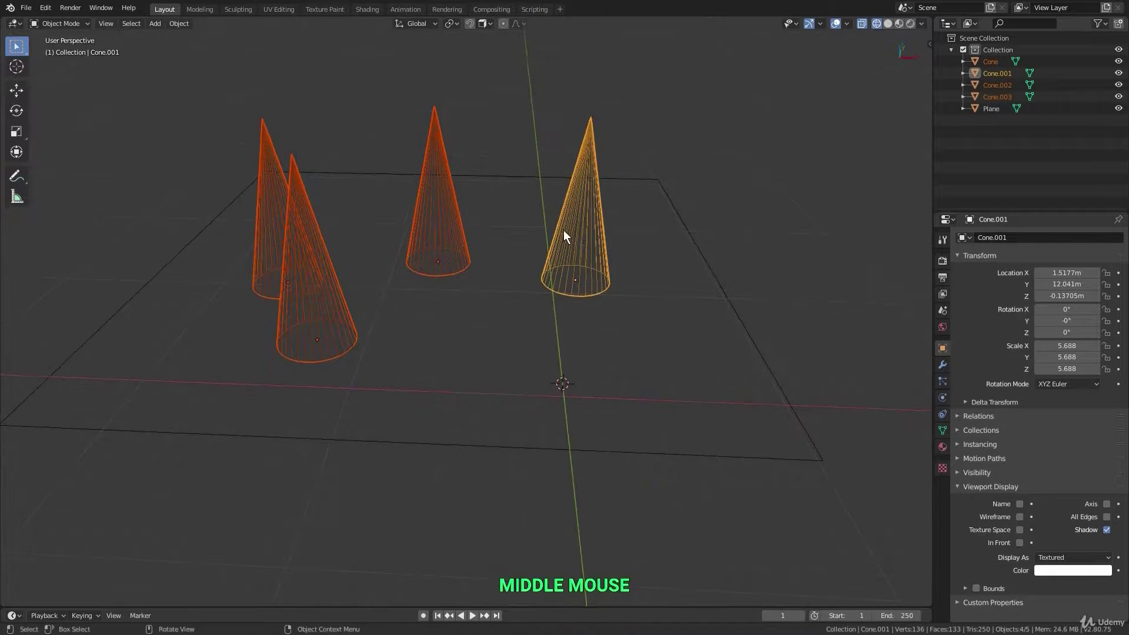
pyautogui.rightClick(563, 231)
pyautogui.moveTo(577, 231)
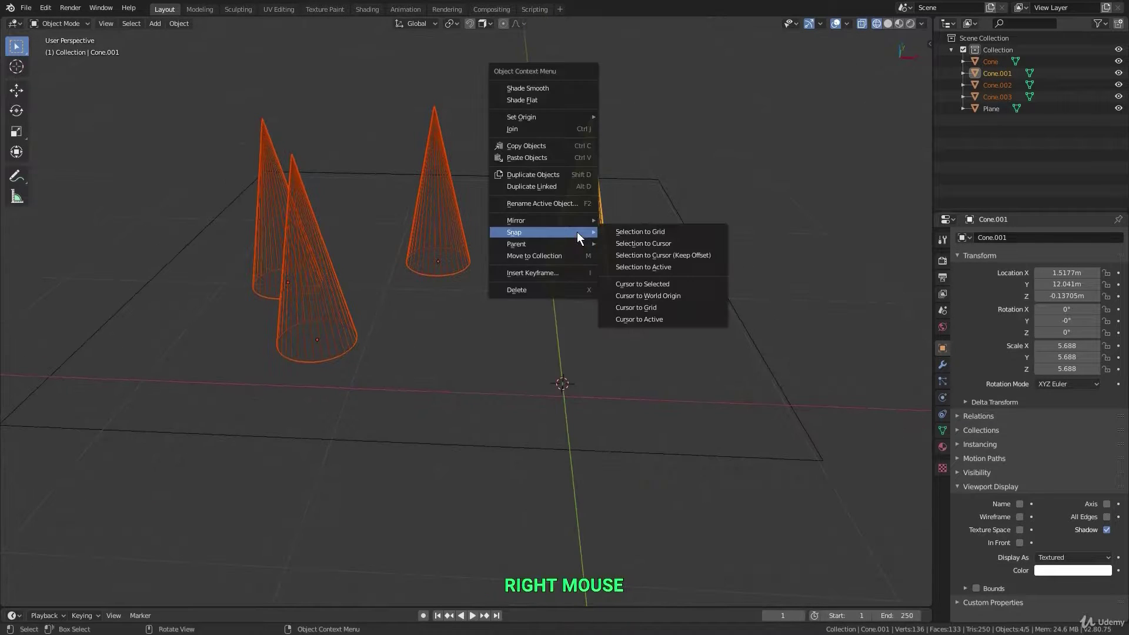
pyautogui.click(644, 319)
# Step: Make Cone.003 the active object with the other cones still selected, and snap the 3D cursor to it
pyautogui.keyDown('shift'); pyautogui.click(272, 214); pyautogui.keyUp('shift')
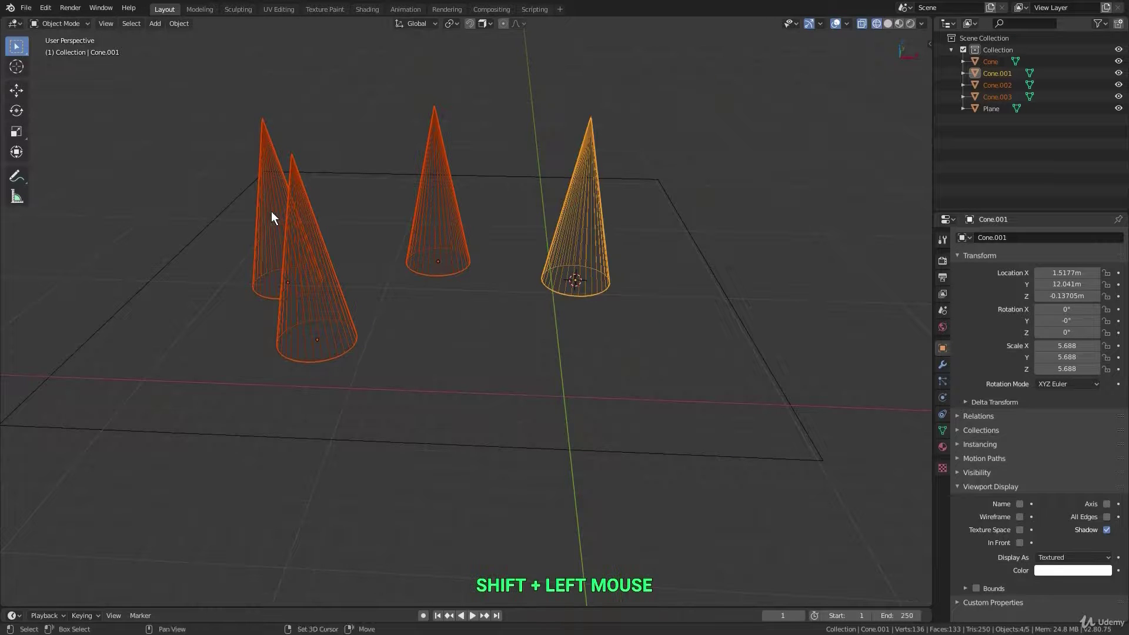
pyautogui.rightClick(433, 222)
pyautogui.moveTo(436, 222)
pyautogui.click(494, 301)
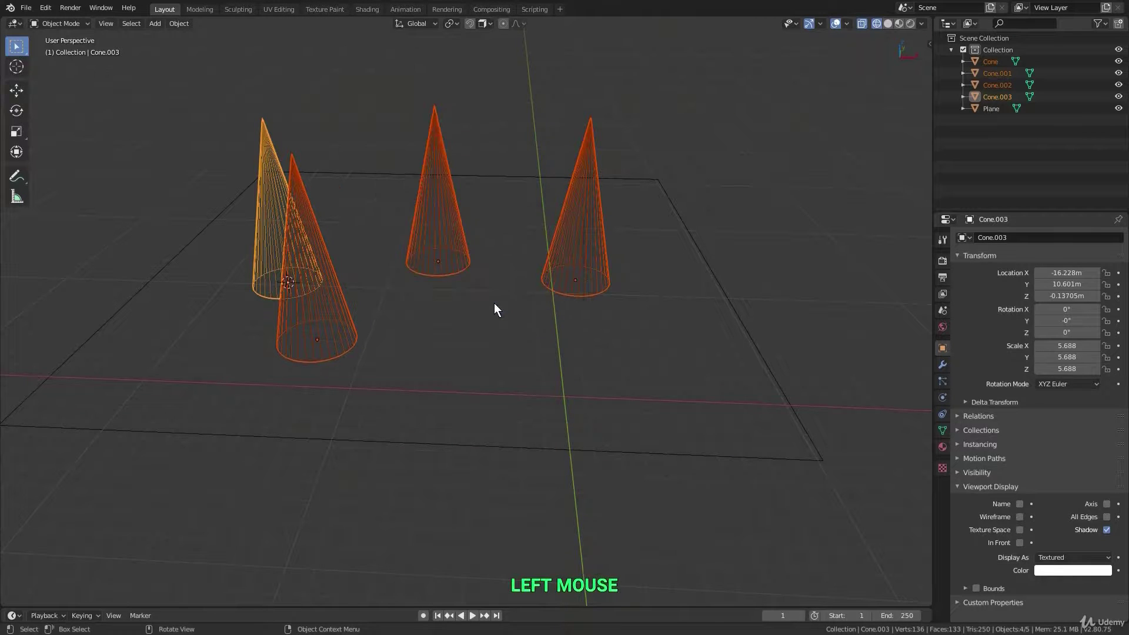
pyautogui.moveTo(494, 302); pyautogui.dragTo(459, 315, button='middle')
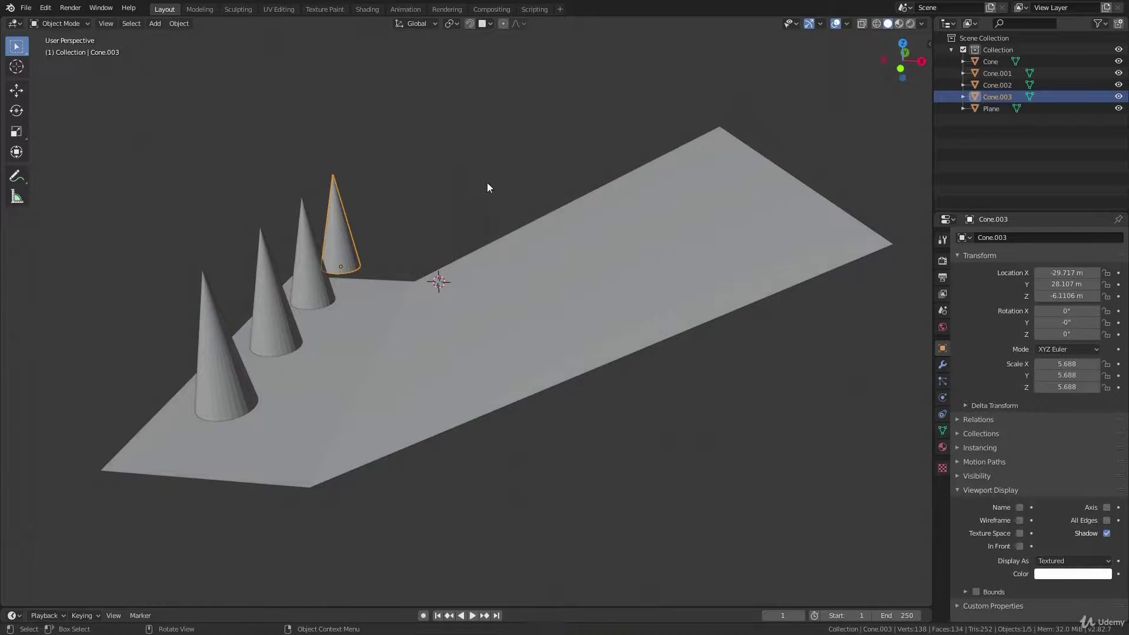
# Step: Move Cone.003 onto the sloped part of the plane with face snapping, aligned to the surface
pyautogui.click(484, 24)
pyautogui.moveTo(550, 260)
pyautogui.mouseDown(button='middle')
pyautogui.moveTo(508, 215)
pyautogui.moveTo(568, 264)
pyautogui.moveTo(559, 264)
pyautogui.mouseUp(button='middle')
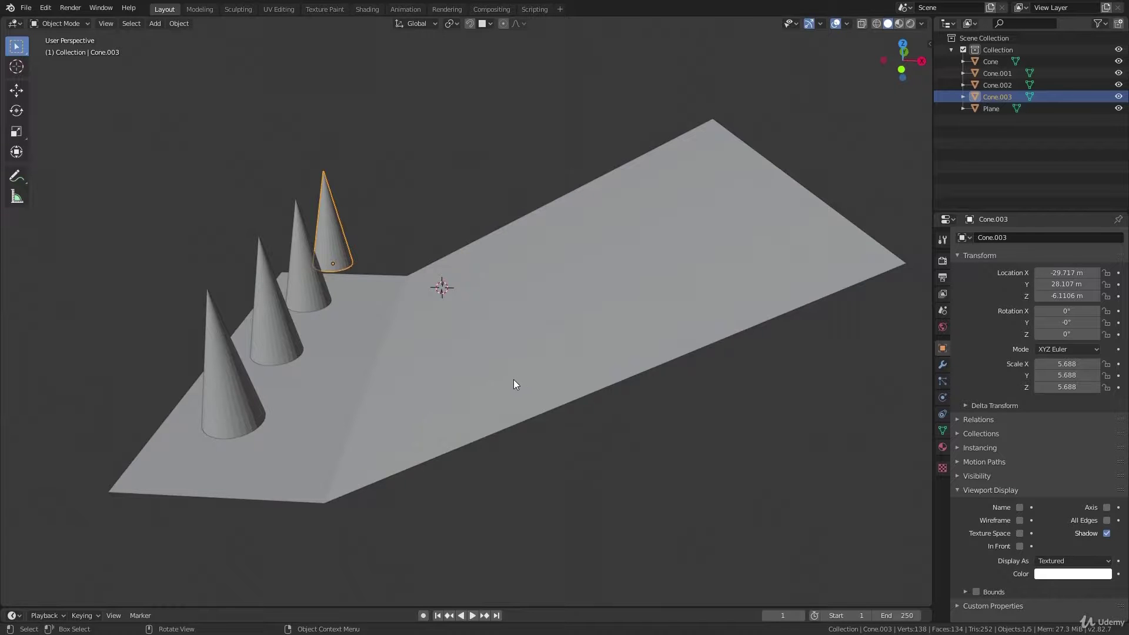
pyautogui.moveTo(509, 380); pyautogui.dragTo(505, 298, button='middle')
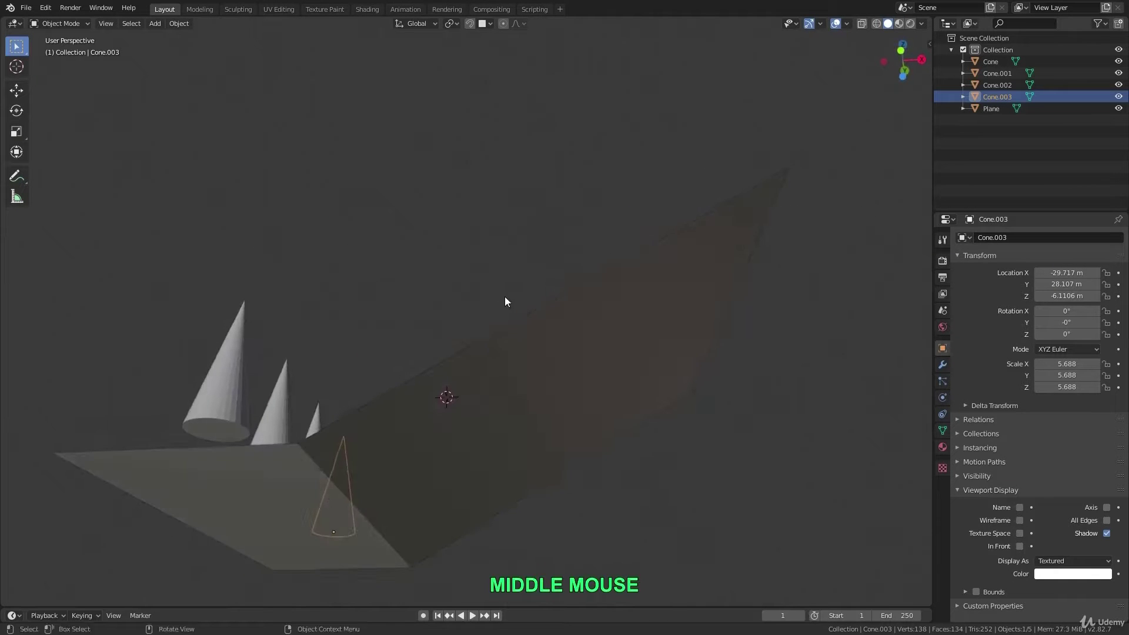
pyautogui.moveTo(460, 410); pyautogui.dragTo(481, 275, button='middle')
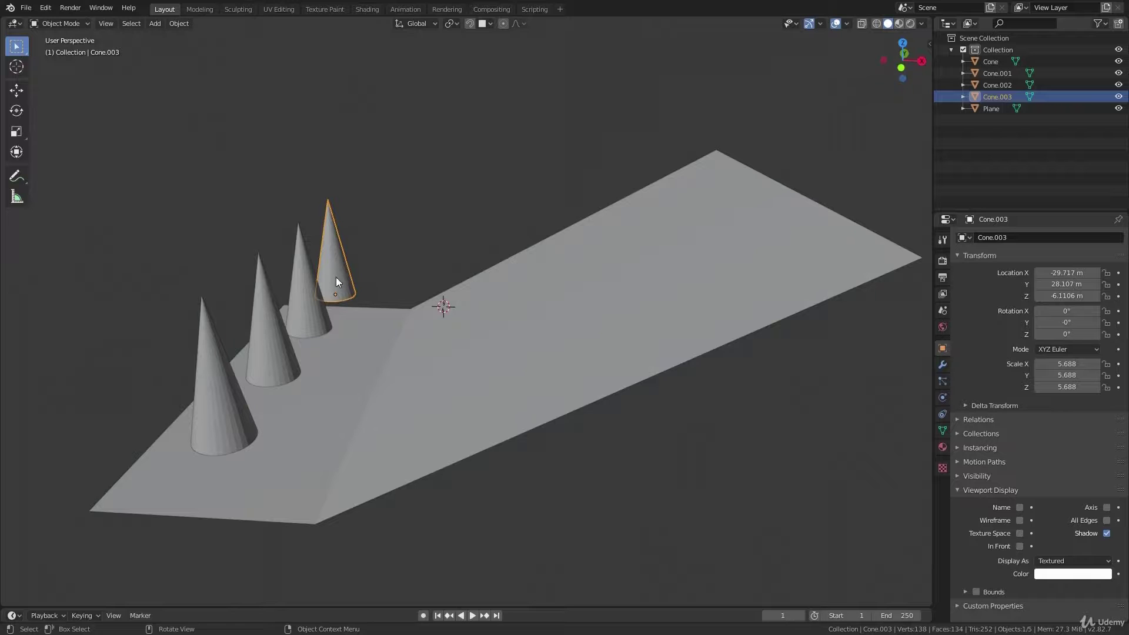
pyautogui.press('g')
pyautogui.press('ctrl')
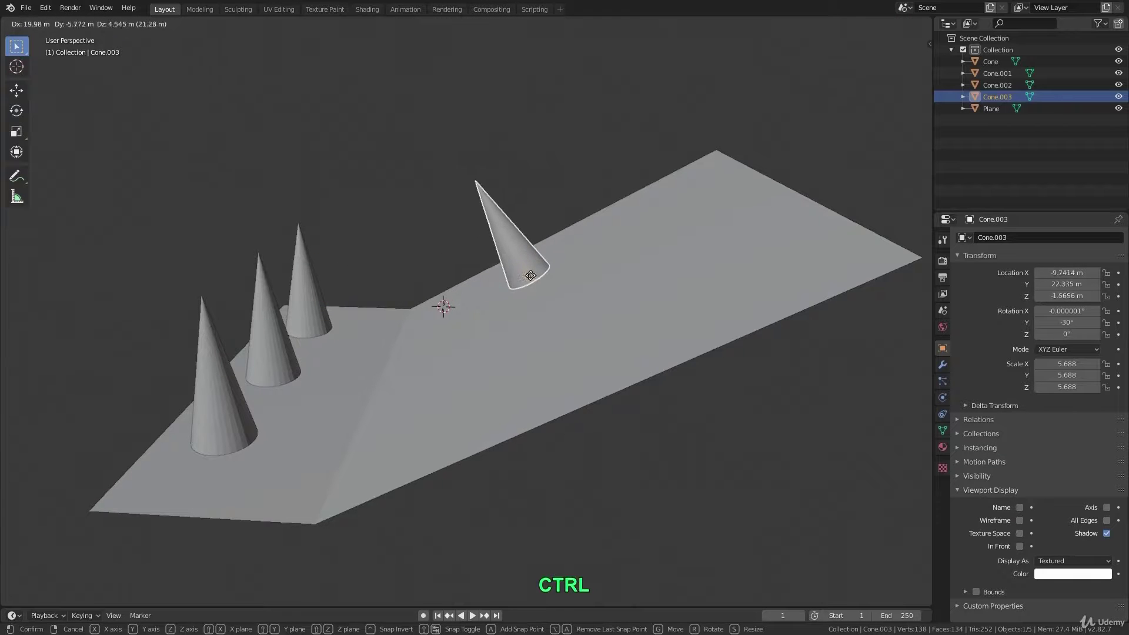
pyautogui.keyDown('ctrl'); pyautogui.click(497, 283); pyautogui.keyUp('ctrl')
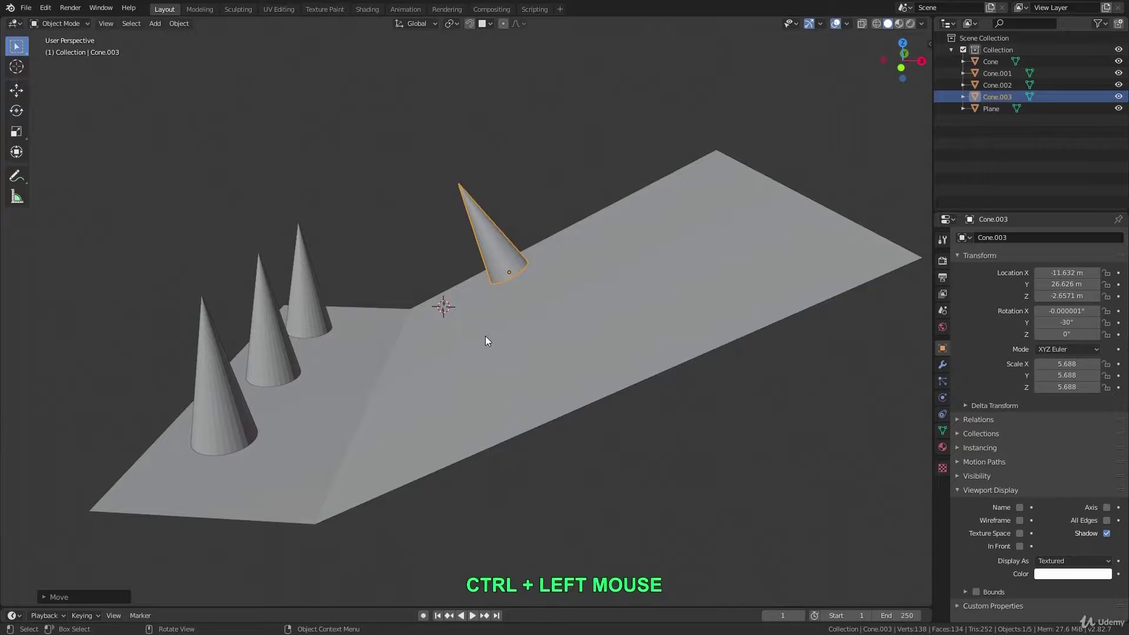
# Step: Snap Cone.002 onto the slope while viewing the plane from underneath
pyautogui.moveTo(490, 310); pyautogui.dragTo(330, 323, button='middle')
pyautogui.click(321, 289)
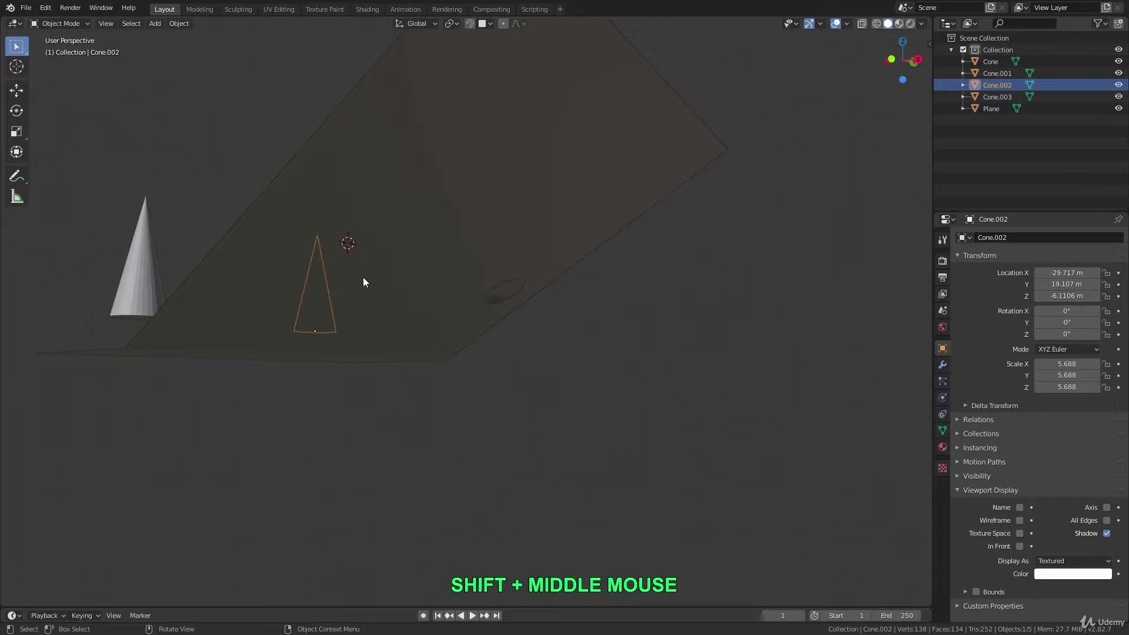
pyautogui.press('g')
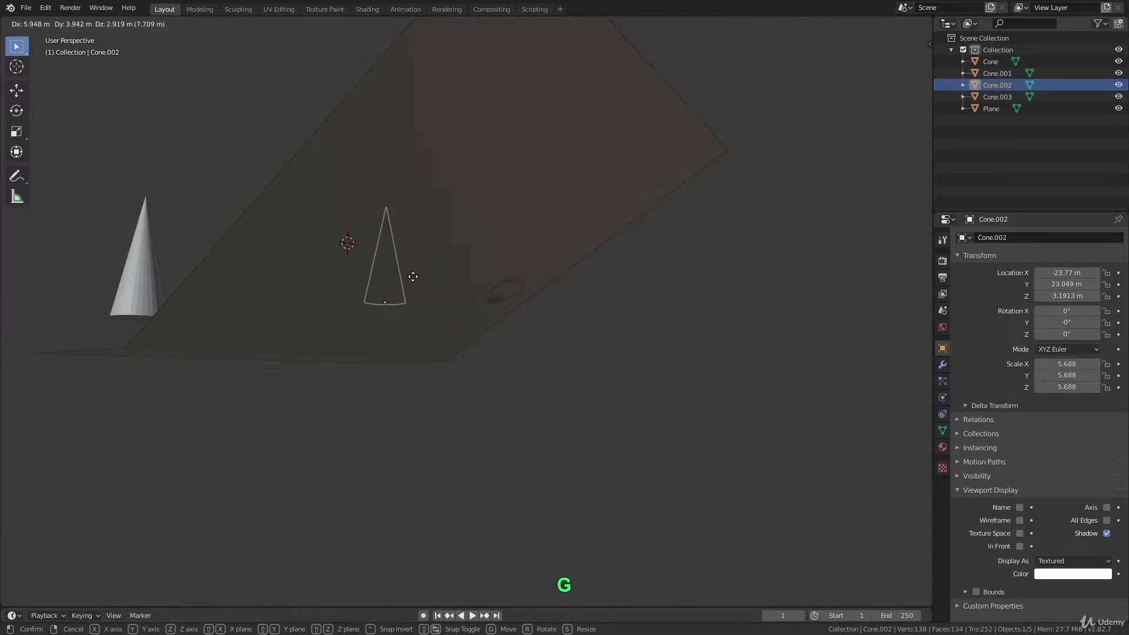
pyautogui.keyDown('ctrl'); pyautogui.click(464, 280); pyautogui.keyUp('ctrl')
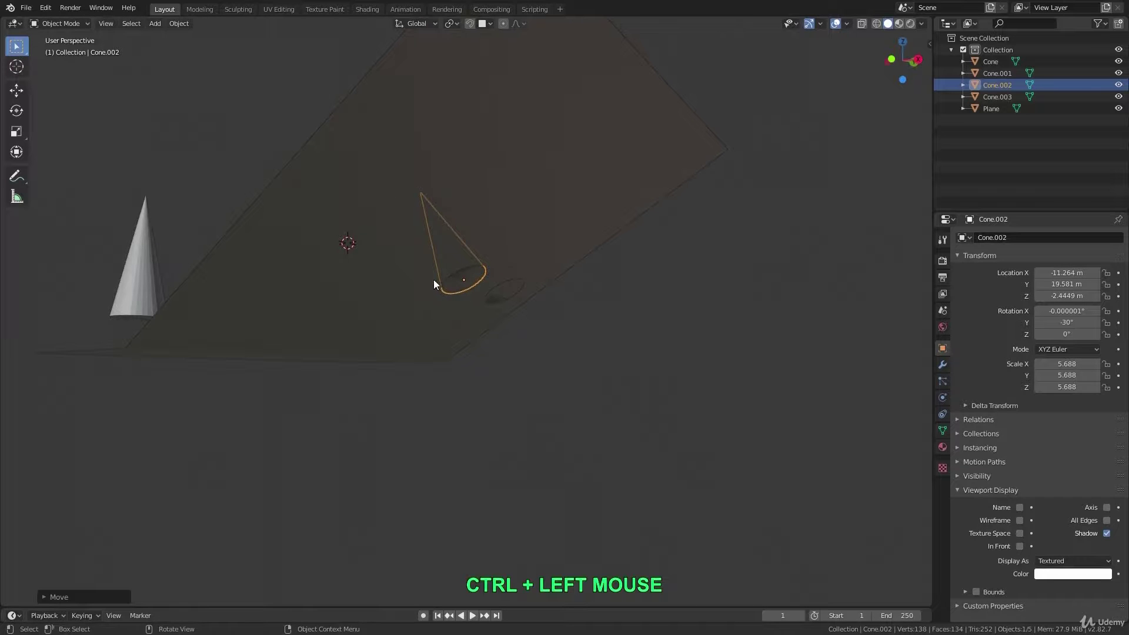
pyautogui.moveTo(435, 249)
pyautogui.mouseDown(button='middle')
pyautogui.moveTo(514, 286)
pyautogui.moveTo(417, 283)
pyautogui.moveTo(435, 252)
pyautogui.mouseUp(button='middle')
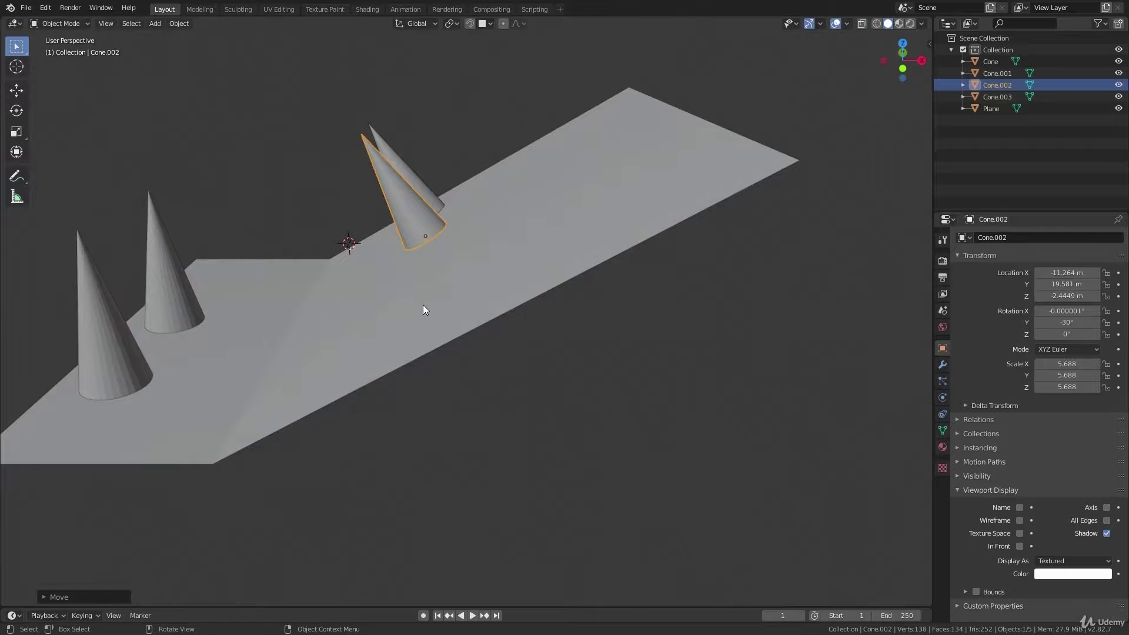
# Step: View the plane's underside and enable Backface Culling in the snapping options
pyautogui.moveTo(424, 305); pyautogui.dragTo(345, 262, button='middle')
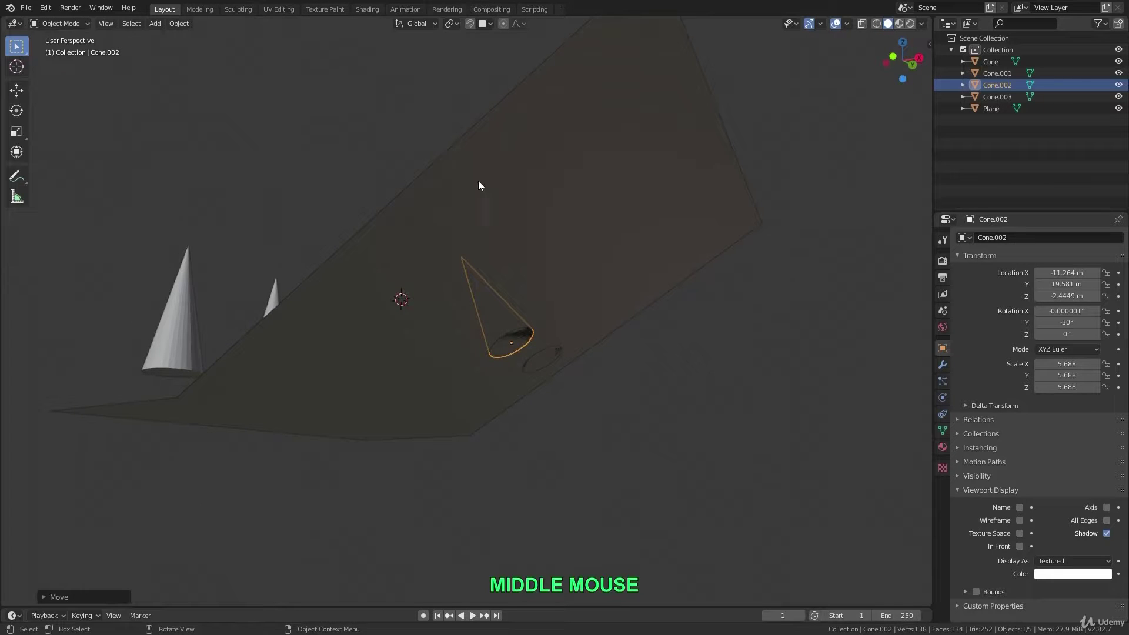
pyautogui.click(488, 24)
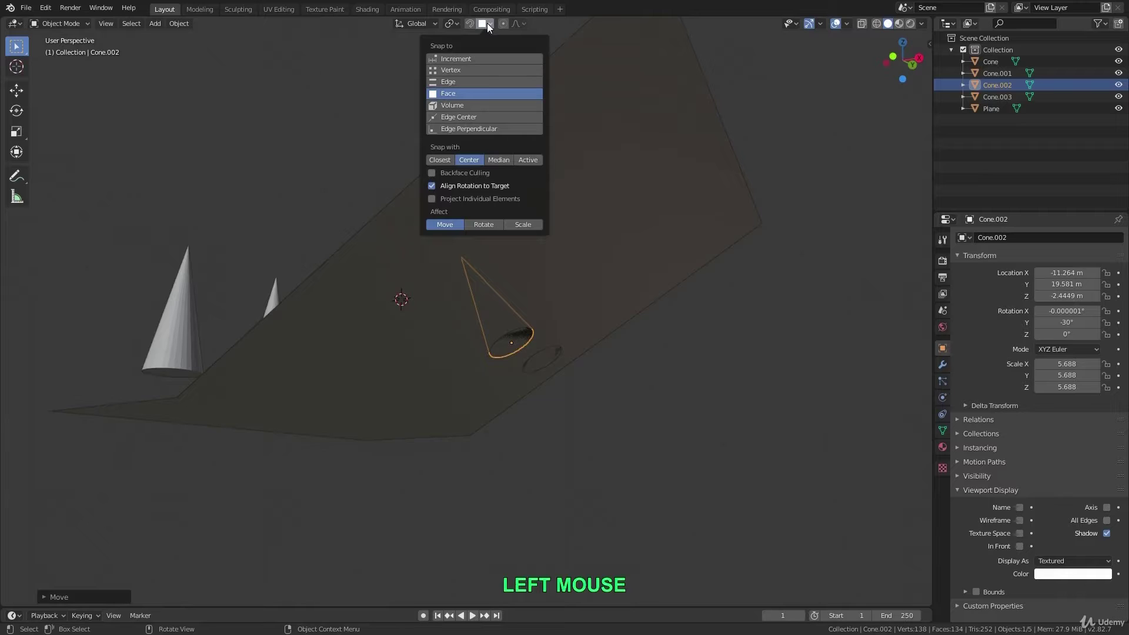
pyautogui.click(432, 173)
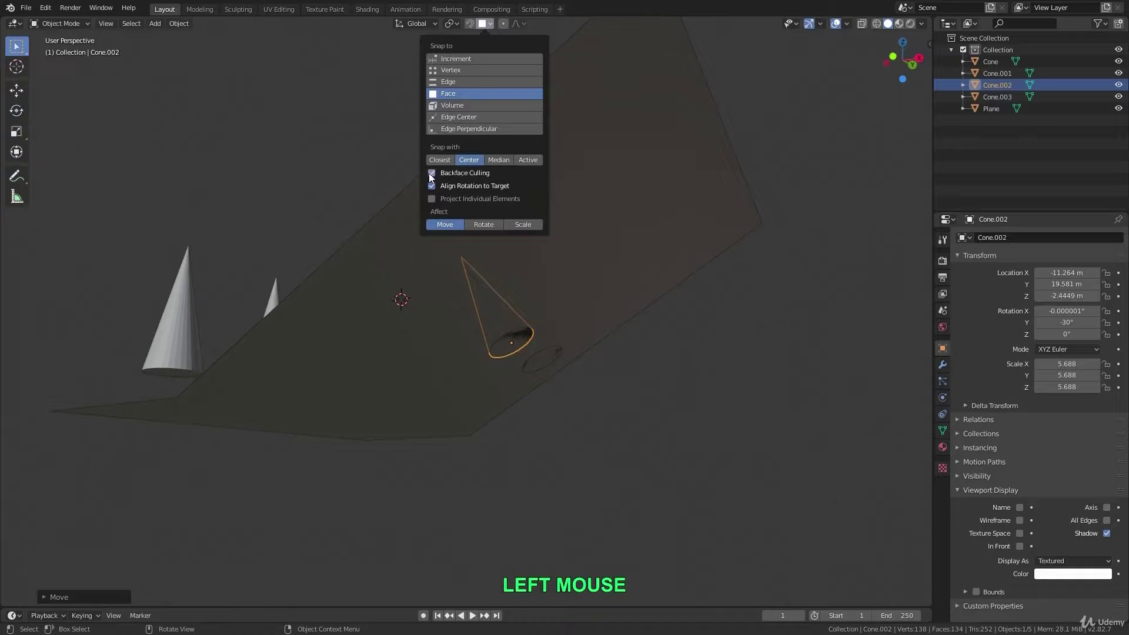
# Step: Try to snap Cone.001 to the slope while viewing the plane from underneath
pyautogui.click(282, 292)
pyautogui.moveTo(281, 292); pyautogui.dragTo(312, 330, button='middle')
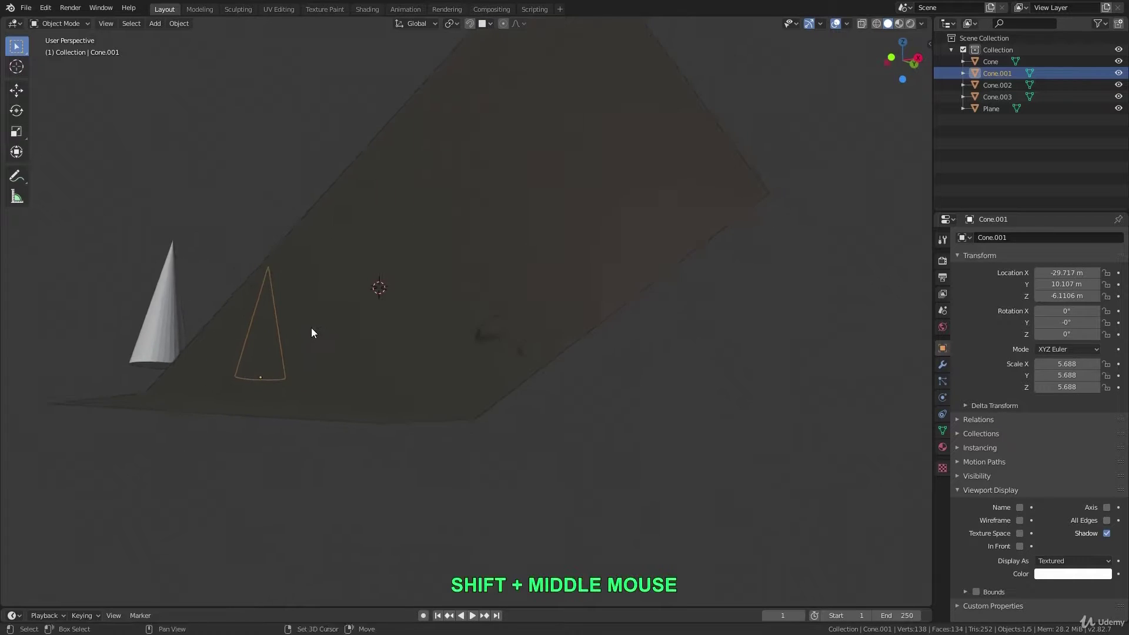
pyautogui.press('g')
pyautogui.press('ctrl')
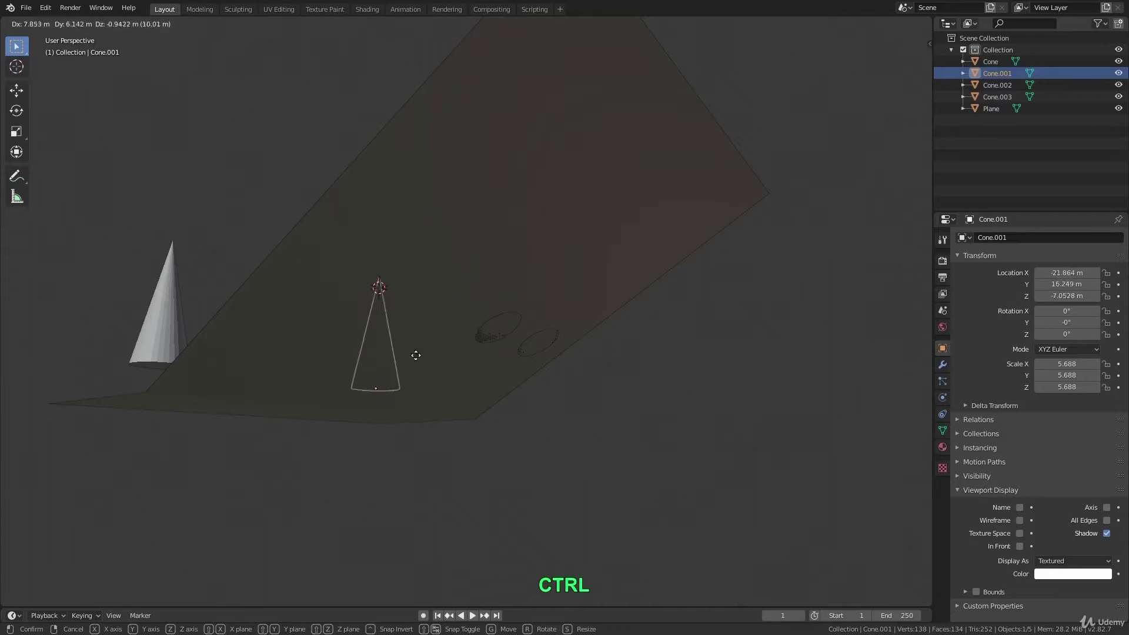
pyautogui.rightClick(516, 192)
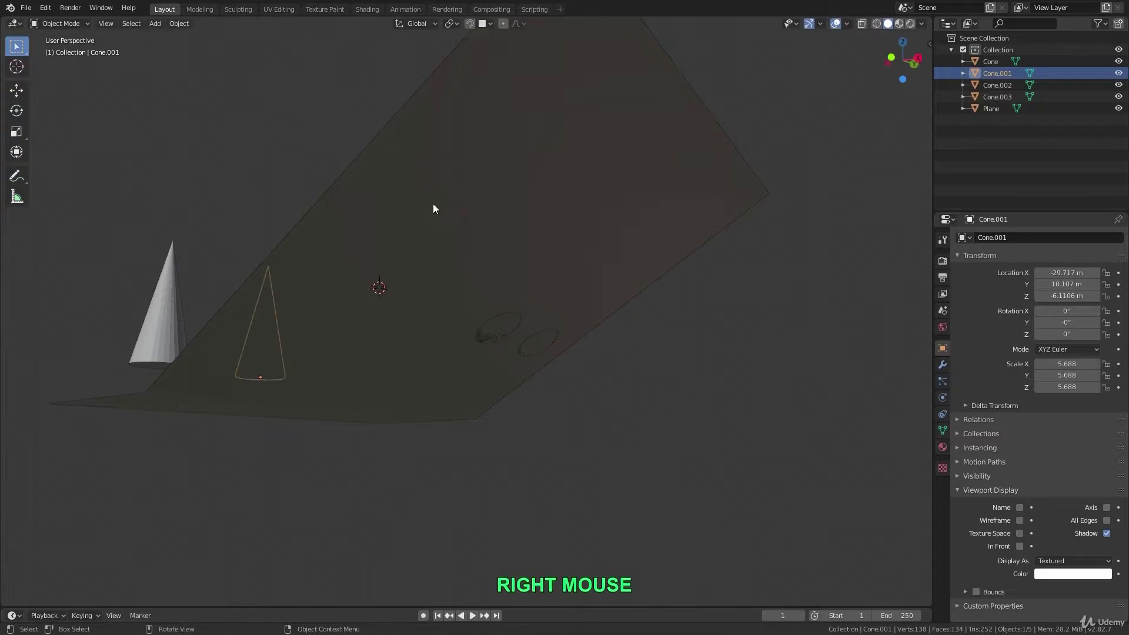
# Step: View the plane from above and snap Cone.001 onto the slope's front face
pyautogui.moveTo(432, 203); pyautogui.dragTo(372, 307, button='middle')
pyautogui.press('g')
pyautogui.press('ctrl')
pyautogui.keyDown('ctrl'); pyautogui.click(369, 305); pyautogui.keyUp('ctrl')
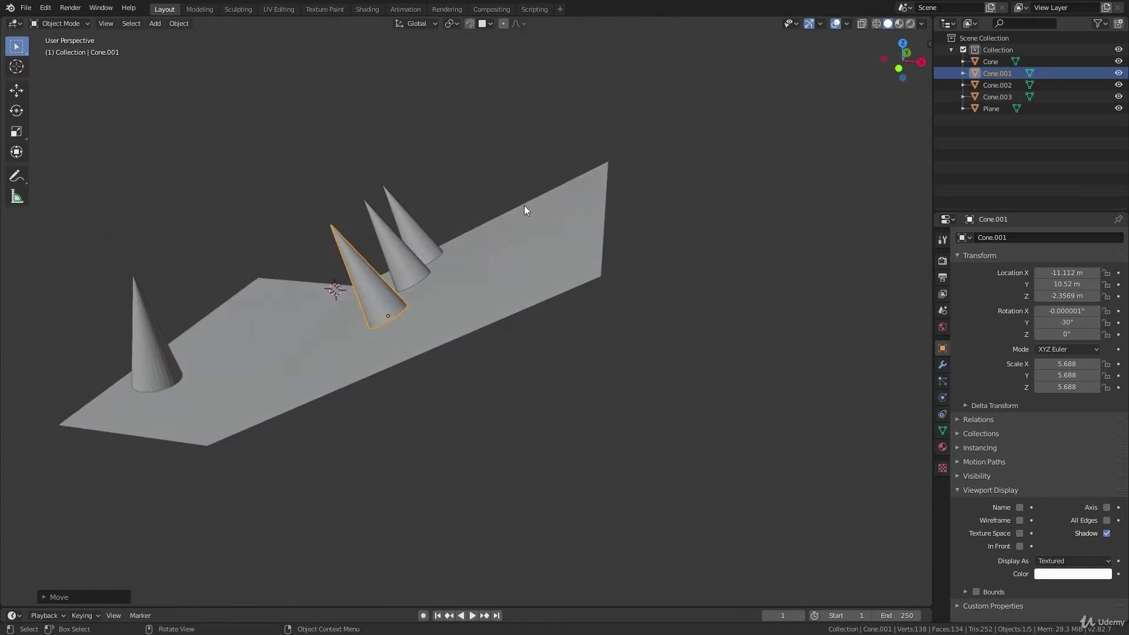
# Step: Set the snap target to Edge Center
pyautogui.click(491, 23)
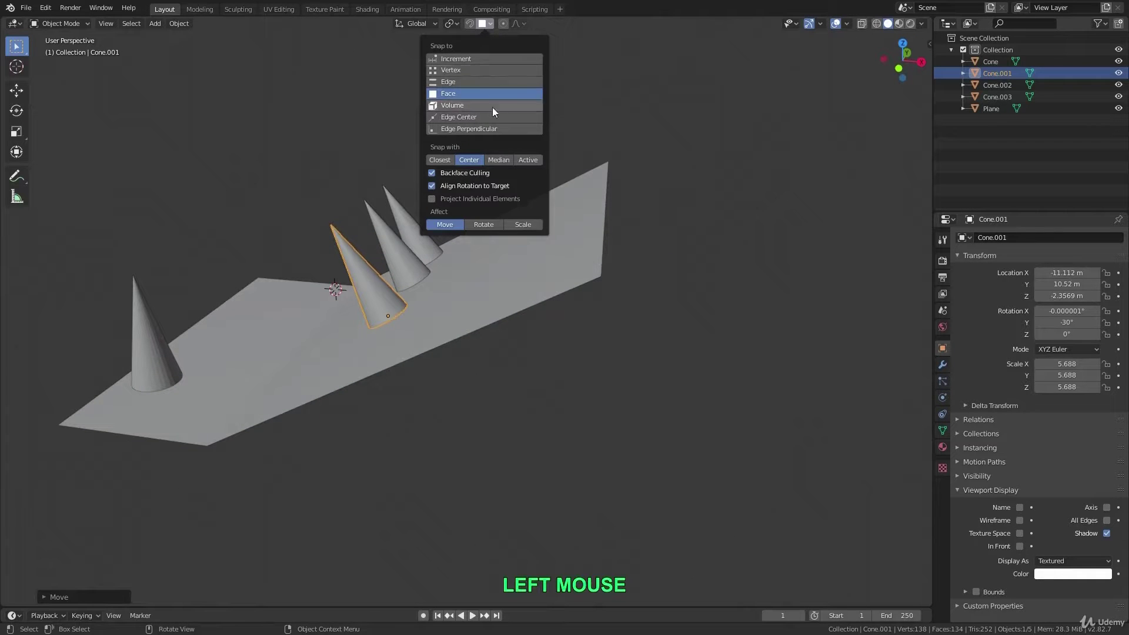
pyautogui.keyDown('shift'); pyautogui.moveTo(381, 260); pyautogui.dragTo(446, 359, button='middle'); pyautogui.keyUp('shift')
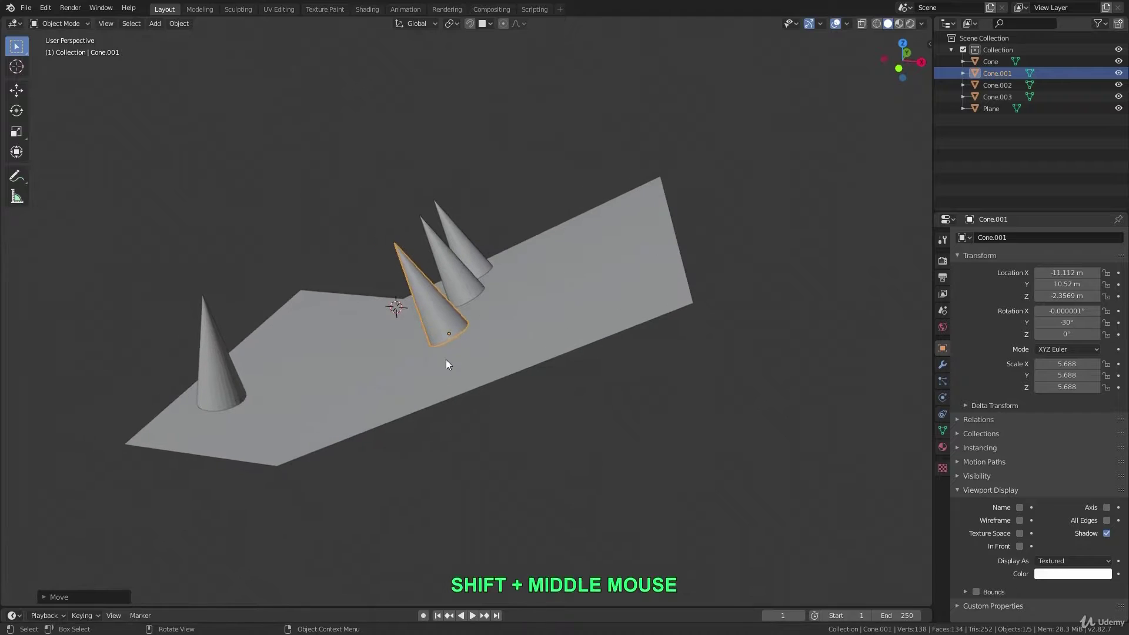
pyautogui.click(488, 23)
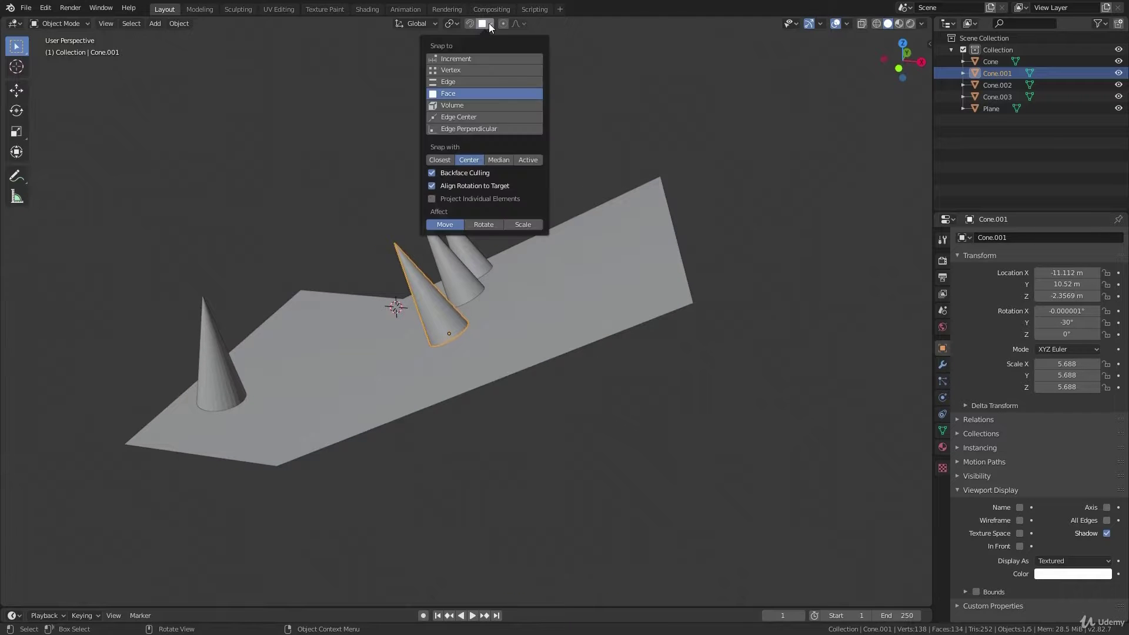
pyautogui.click(492, 118)
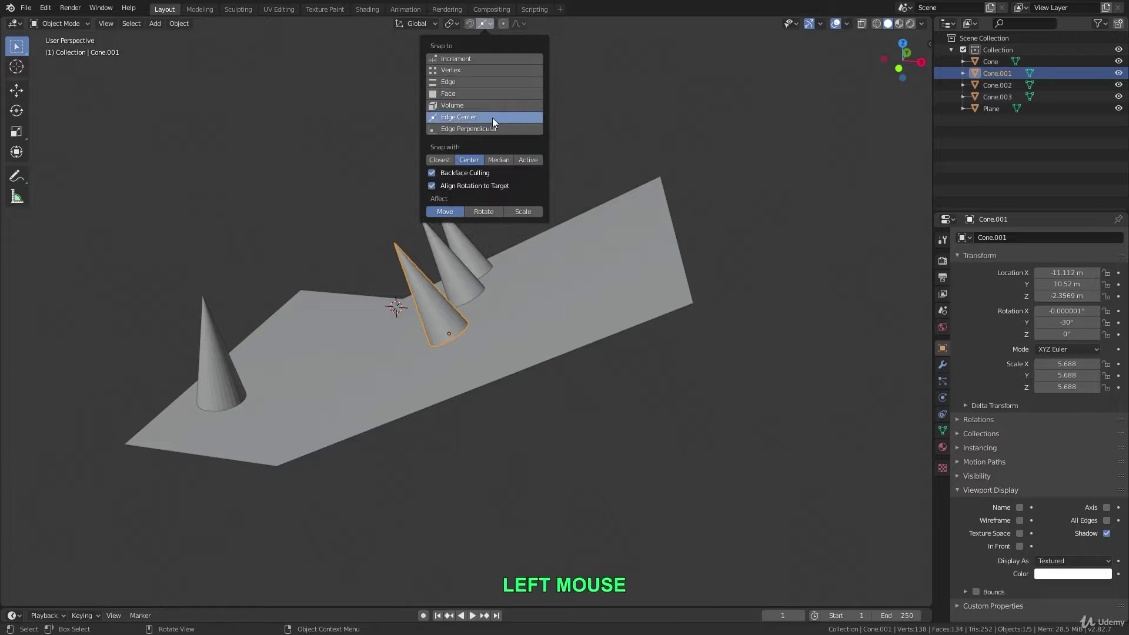
# Step: Select the remaining upright cone and try snapping it to the centers of the plane's edges
pyautogui.click(231, 385)
pyautogui.keyDown('shift'); pyautogui.moveTo(231, 385); pyautogui.dragTo(361, 430, button='middle'); pyautogui.keyUp('shift')
pyautogui.press('g')
pyautogui.press('ctrl')
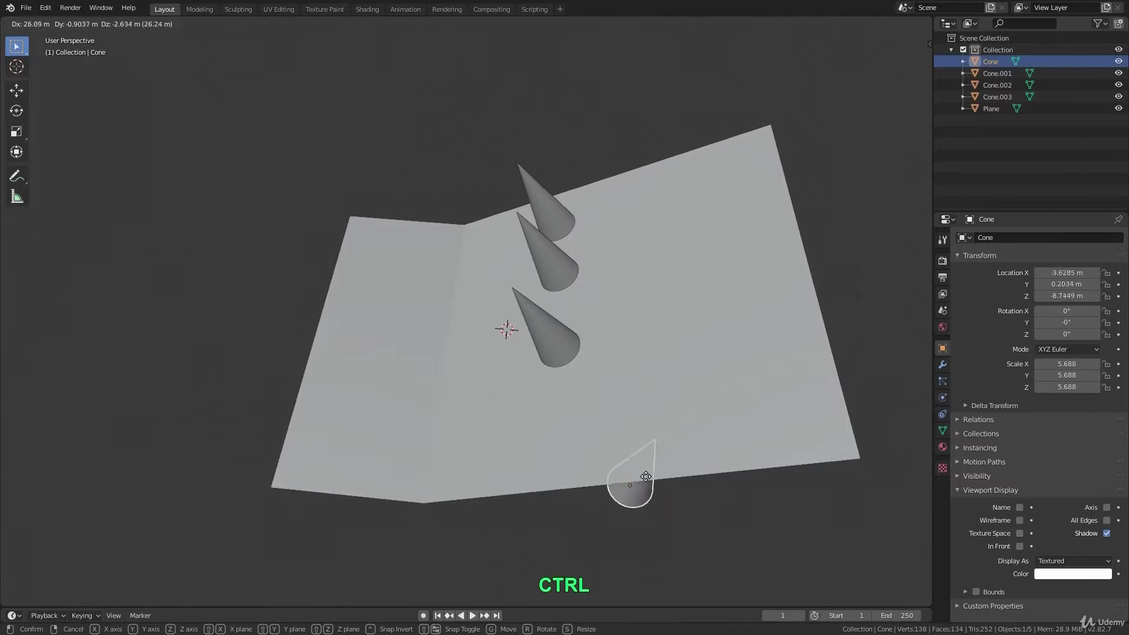
pyautogui.keyDown('ctrl'); pyautogui.rightClick(442, 411); pyautogui.keyUp('ctrl')
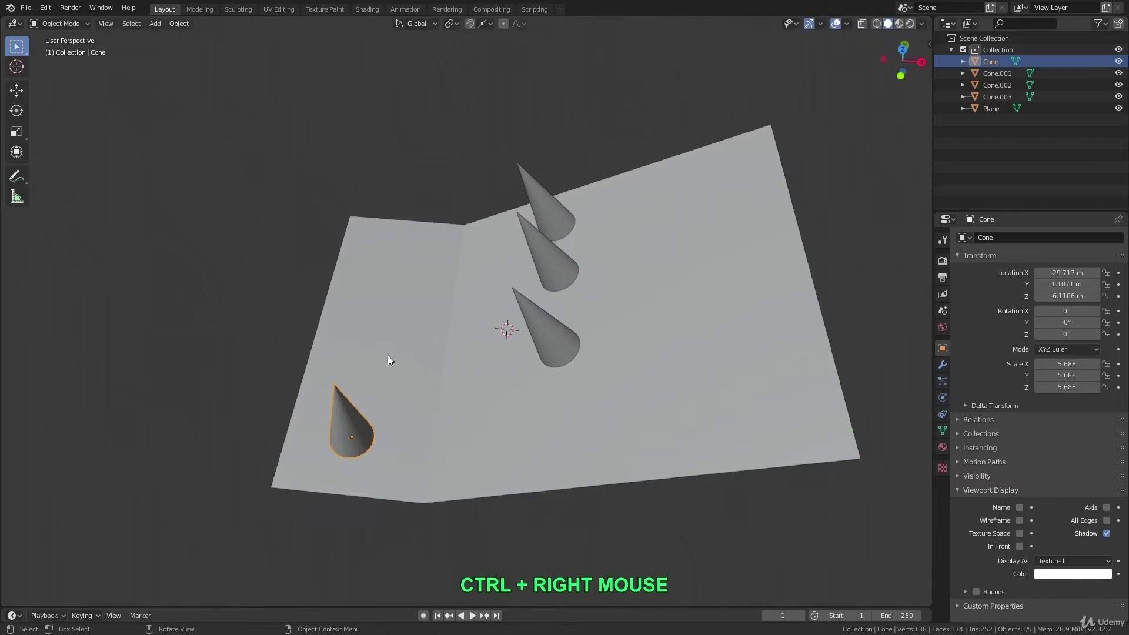
# Step: Set the snap target to Edge Perpendicular and, from the top view, try snapping the upright cone perpendicularly onto the plane's fold edge
pyautogui.click(486, 25)
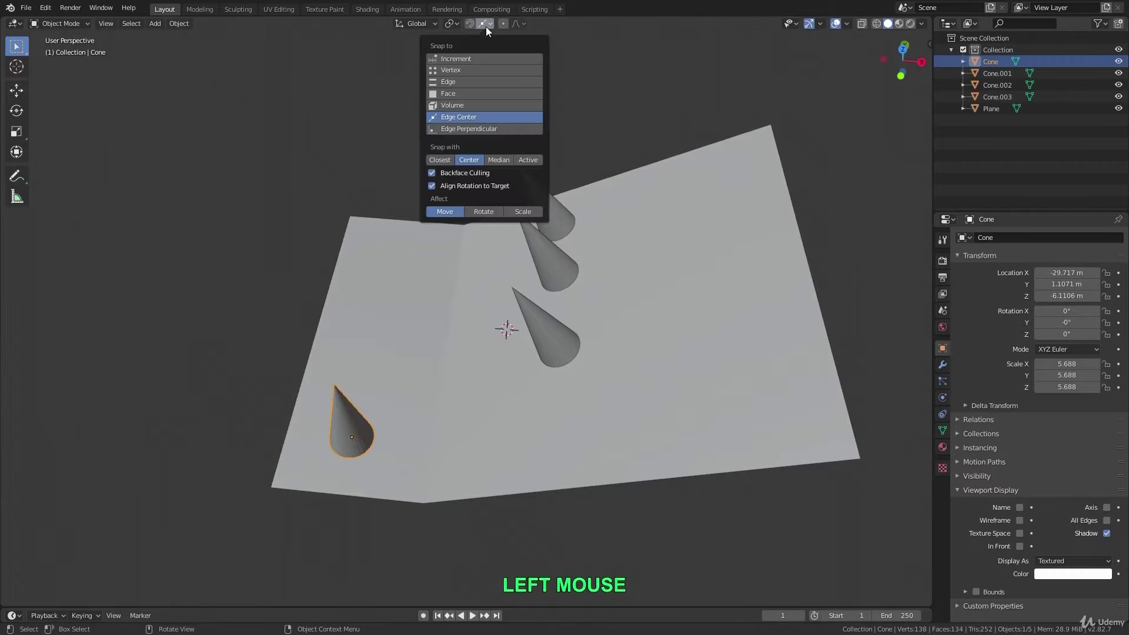
pyautogui.click(503, 128)
pyautogui.press('KP_7')
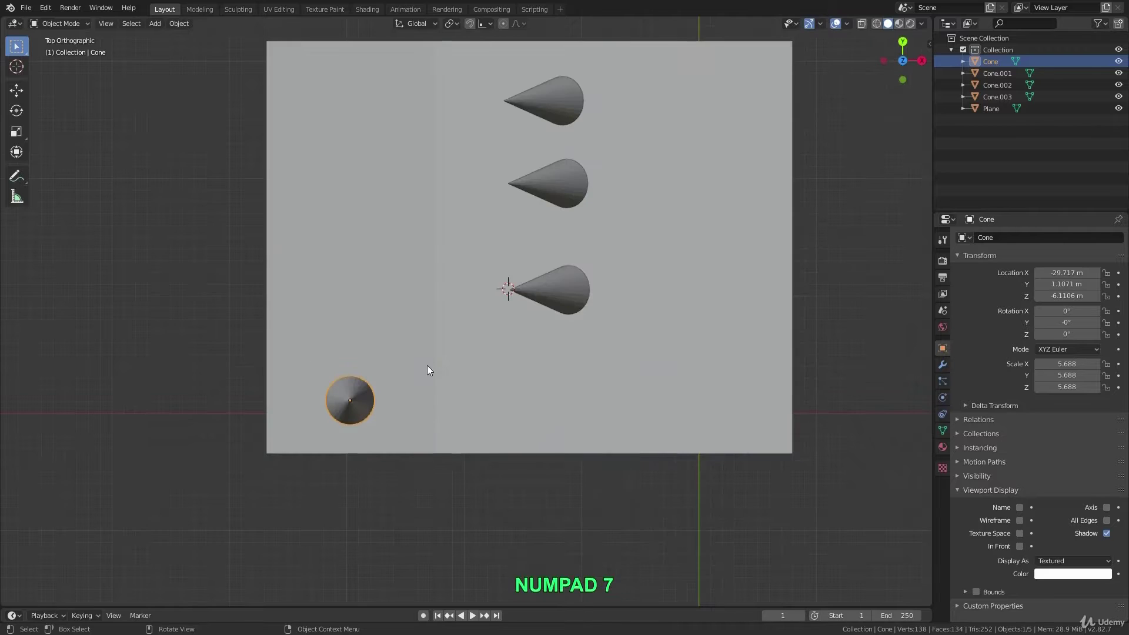
pyautogui.keyDown('shift'); pyautogui.moveTo(340, 399); pyautogui.dragTo(367, 386, button='middle'); pyautogui.keyUp('shift')
pyautogui.scroll(2, 361, 386)
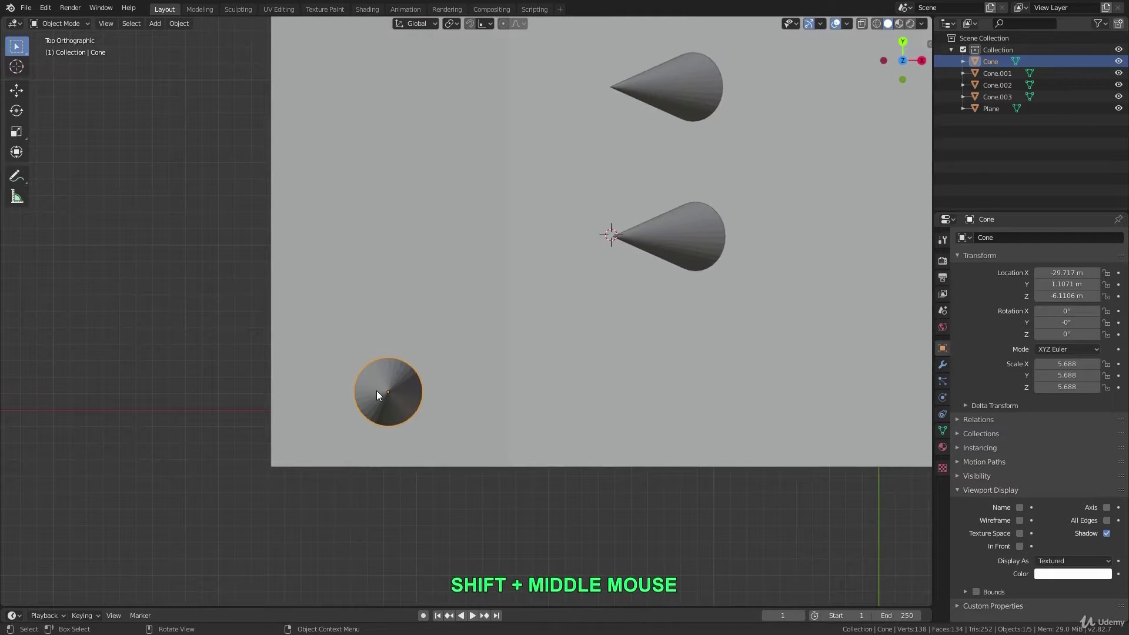
pyautogui.press('g')
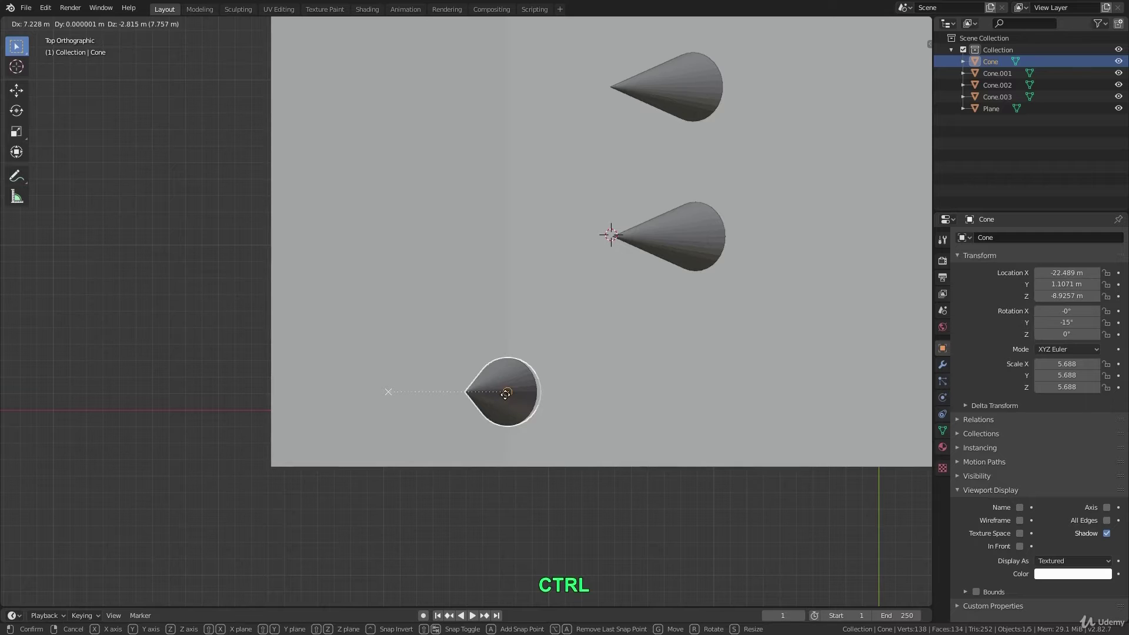
pyautogui.keyDown('ctrl'); pyautogui.rightClick(506, 393); pyautogui.keyUp('ctrl')
# Step: Set the snap target to Face
pyautogui.moveTo(440, 400); pyautogui.dragTo(369, 334, button='middle')
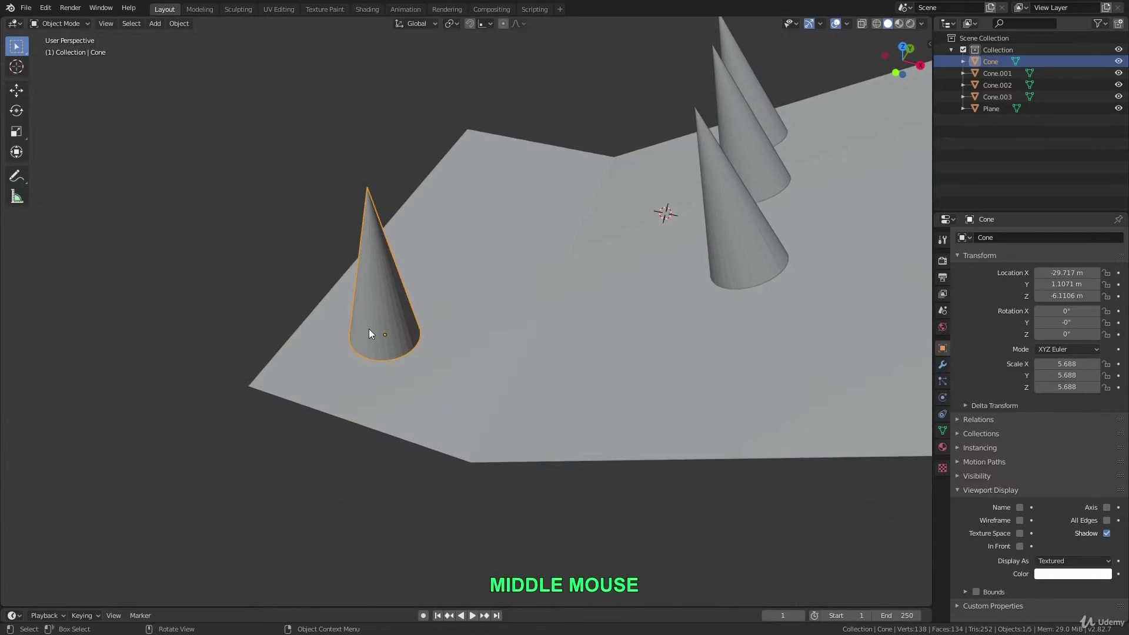
pyautogui.scroll(-3, 412, 354)
pyautogui.keyDown('shift'); pyautogui.moveTo(413, 354); pyautogui.dragTo(524, 305, button='middle'); pyautogui.keyUp('shift')
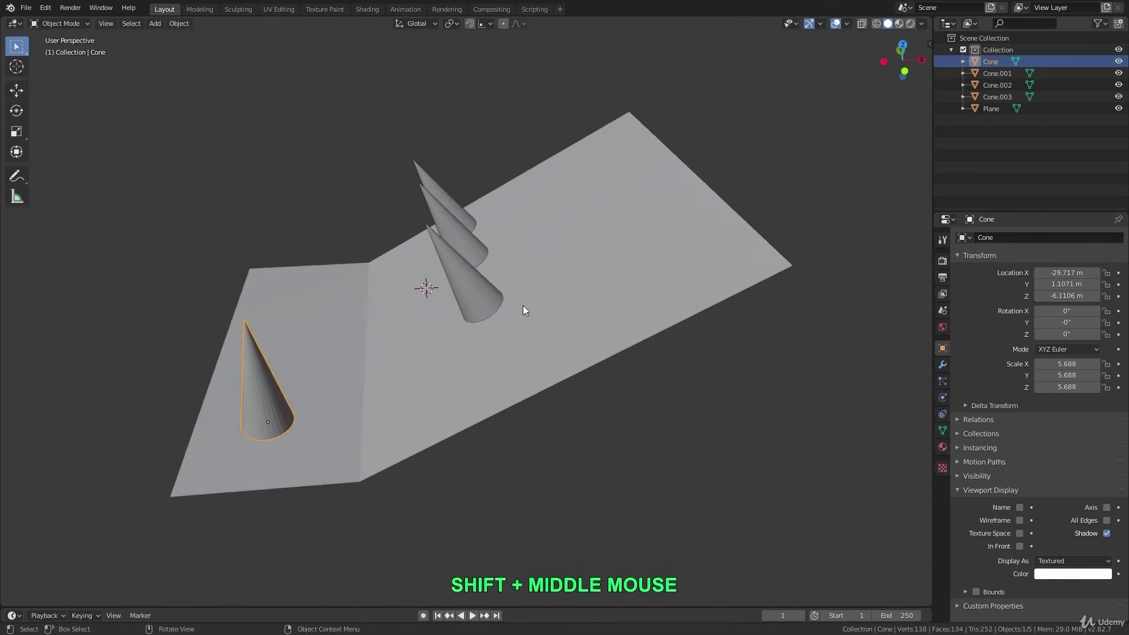
pyautogui.click(490, 24)
pyautogui.click(470, 93)
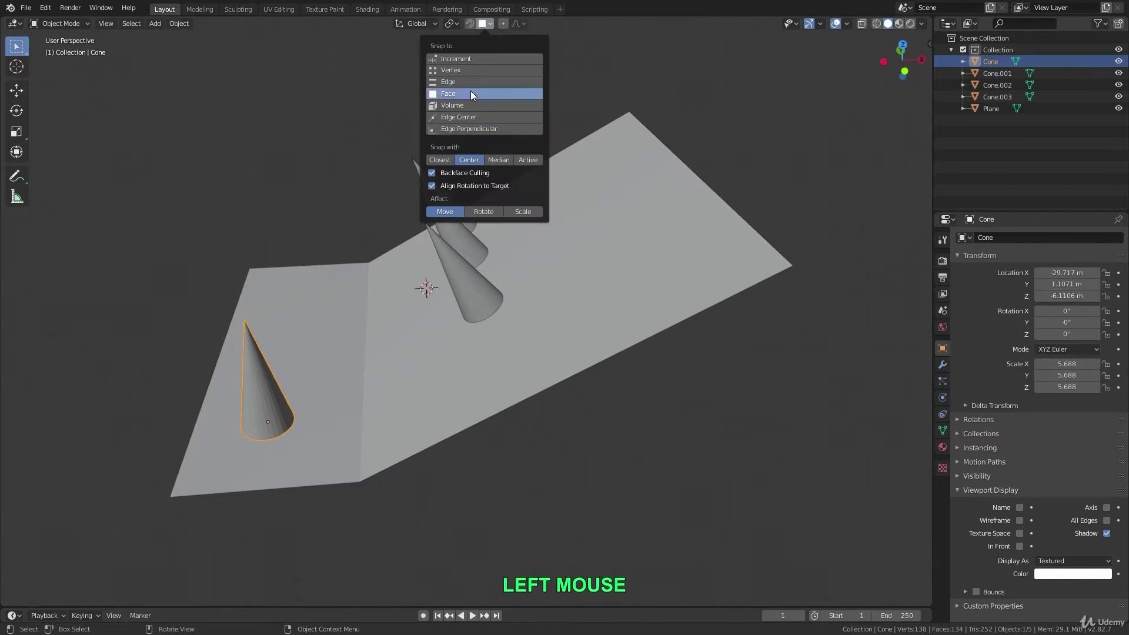
# Step: Enable snapping and move Cone.001 to the average position of three snap points added on the plane's slope
pyautogui.click(473, 292)
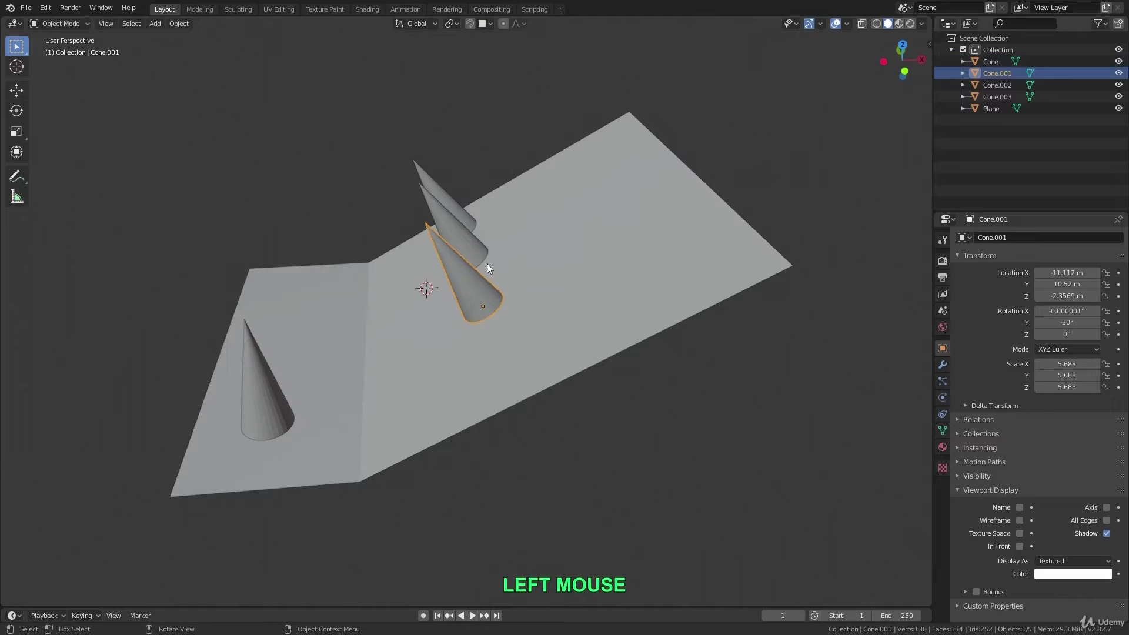
pyautogui.click(470, 23)
pyautogui.press('g')
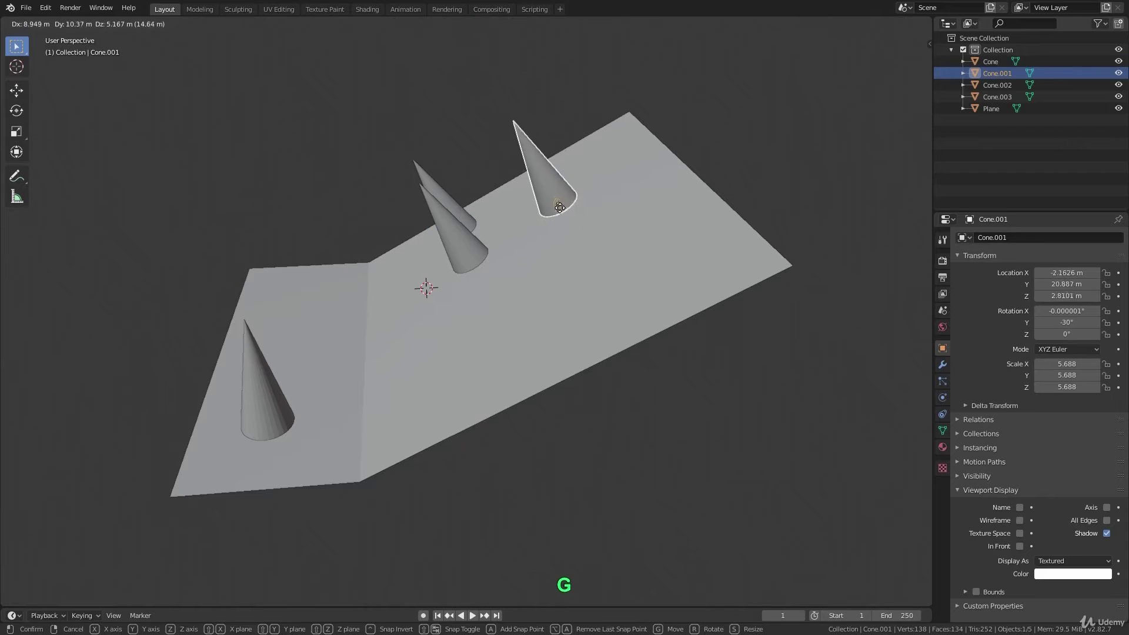
pyautogui.press('a')
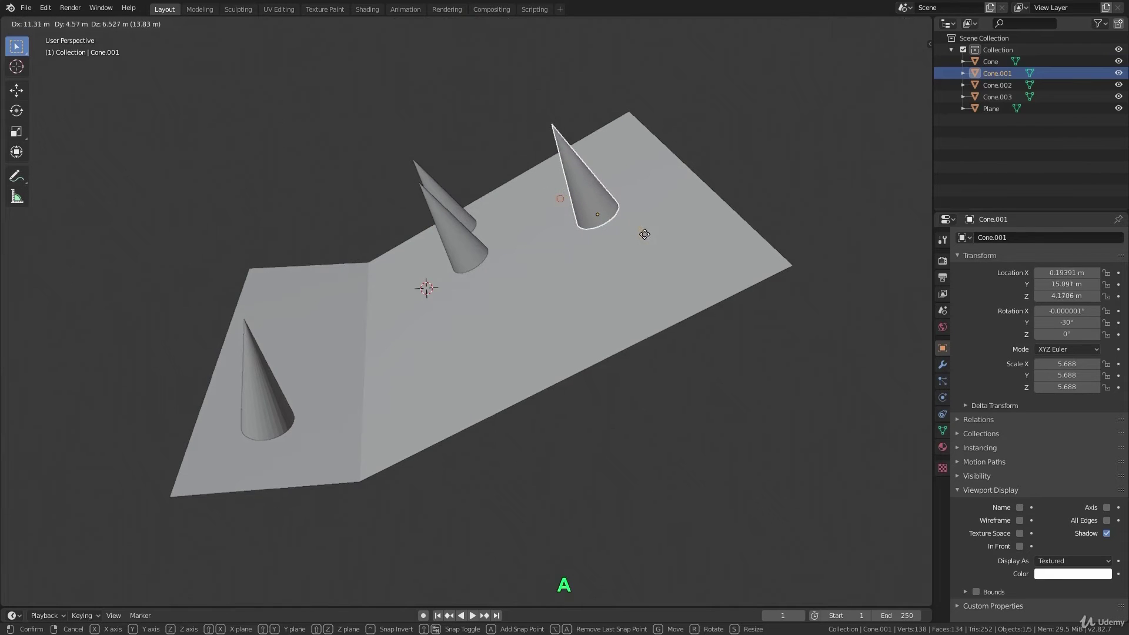
pyautogui.press('a')
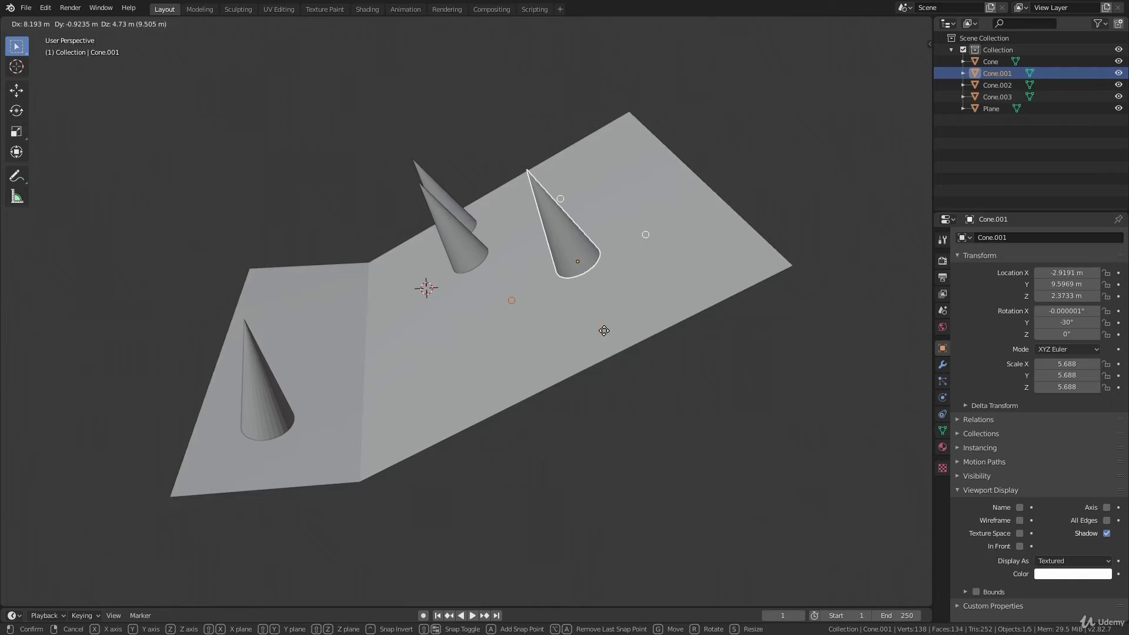
pyautogui.press('Return')
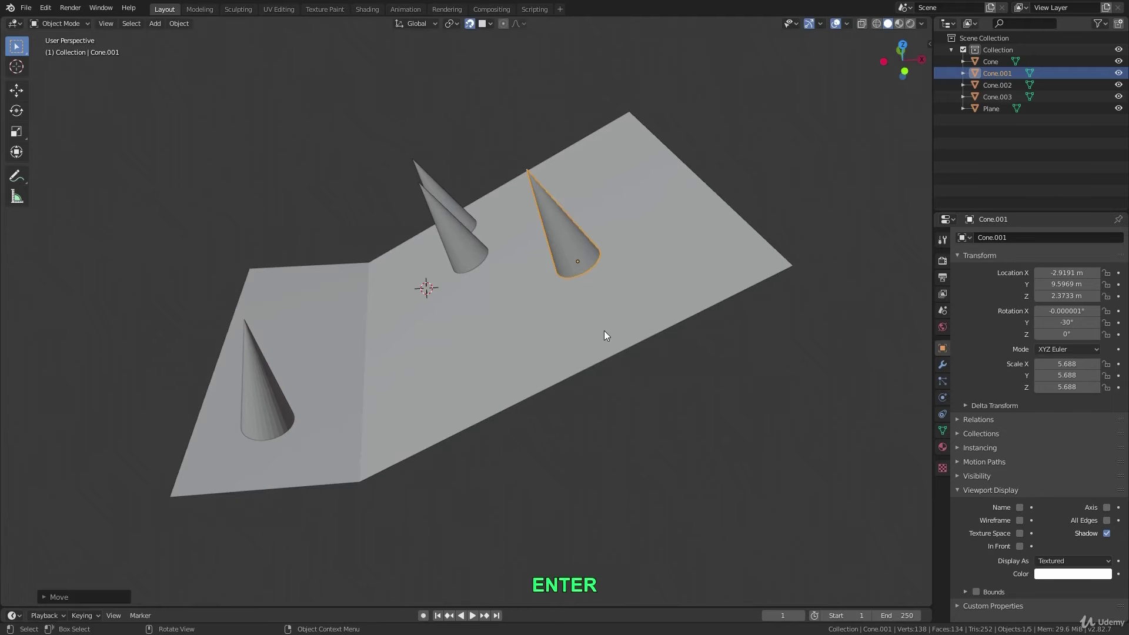
pyautogui.moveTo(563, 291); pyautogui.dragTo(635, 280, button='middle')
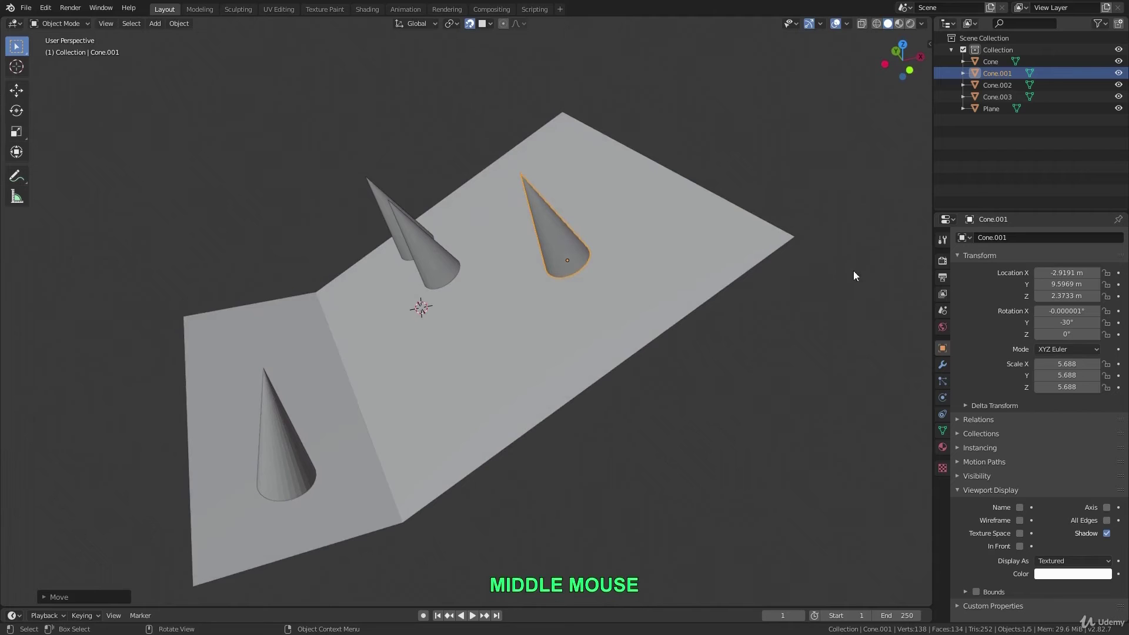